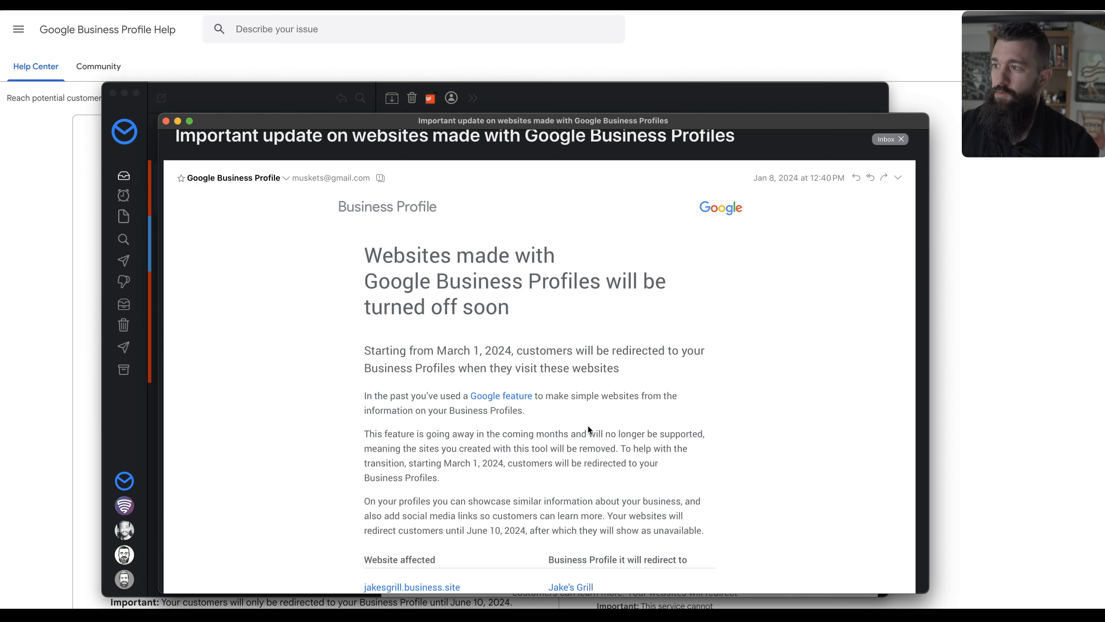
Read through the Google Business Profile website shutdown email, highlighting the March 1, 2024 cutoff date.
scroll(588, 429, down, 3)
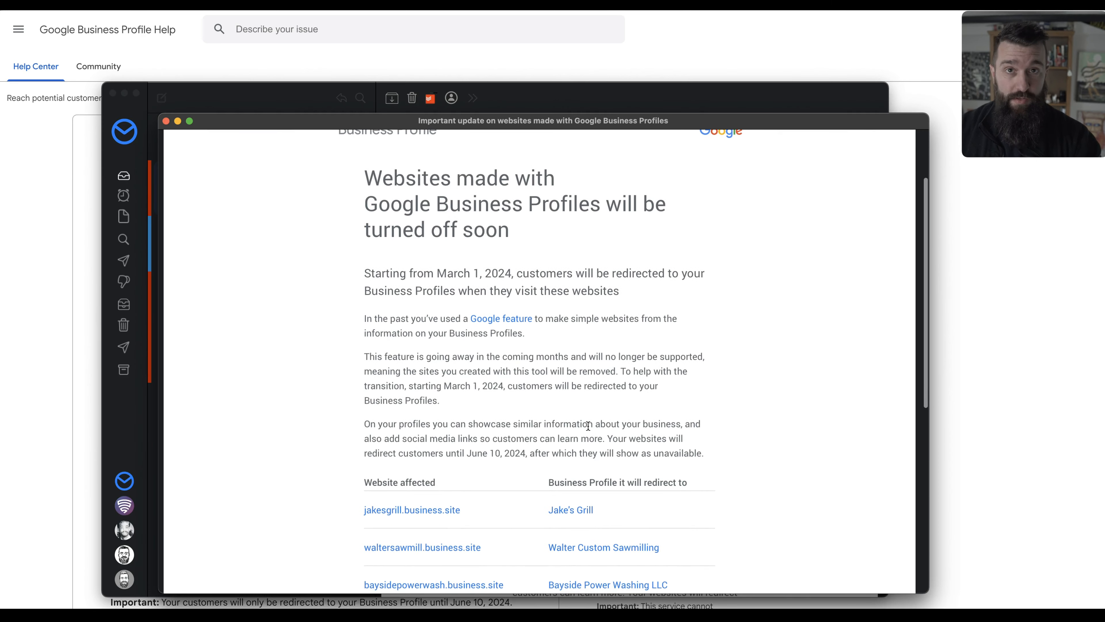
scroll(588, 426, up, 1)
scroll(587, 425, down, 1)
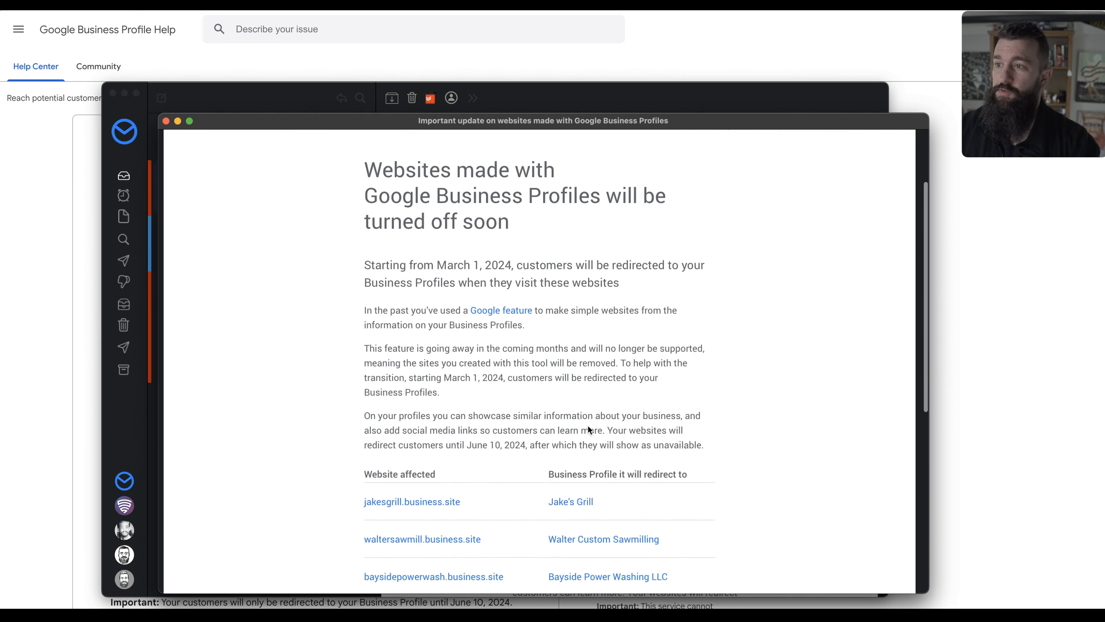
scroll(587, 429, down, 5)
scroll(586, 430, up, 3)
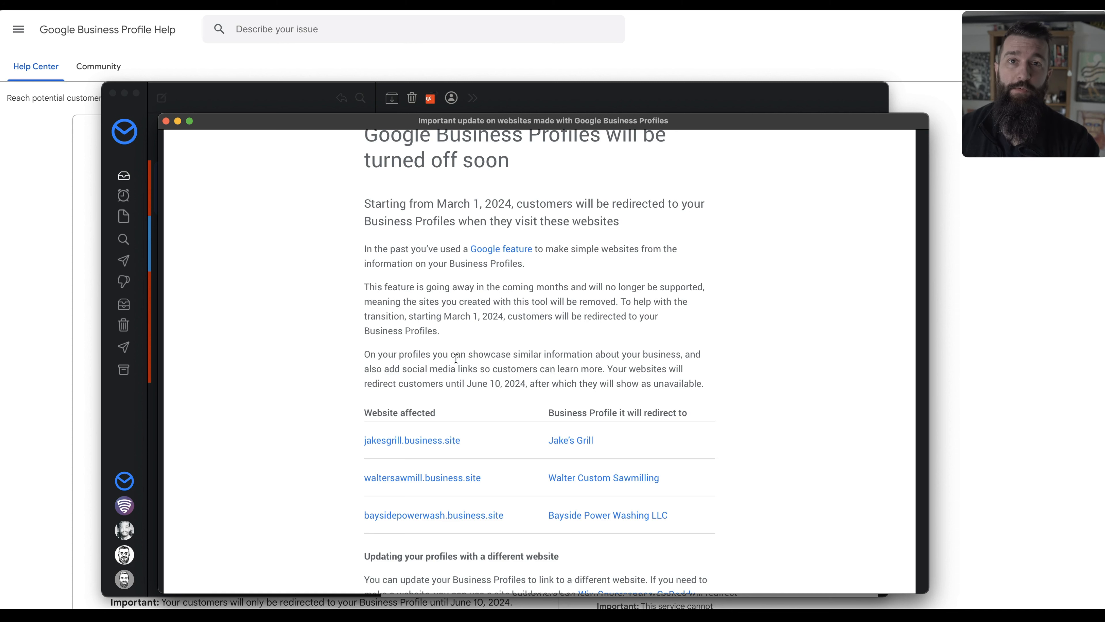
scroll(456, 358, down, 2)
scroll(511, 373, up, 4)
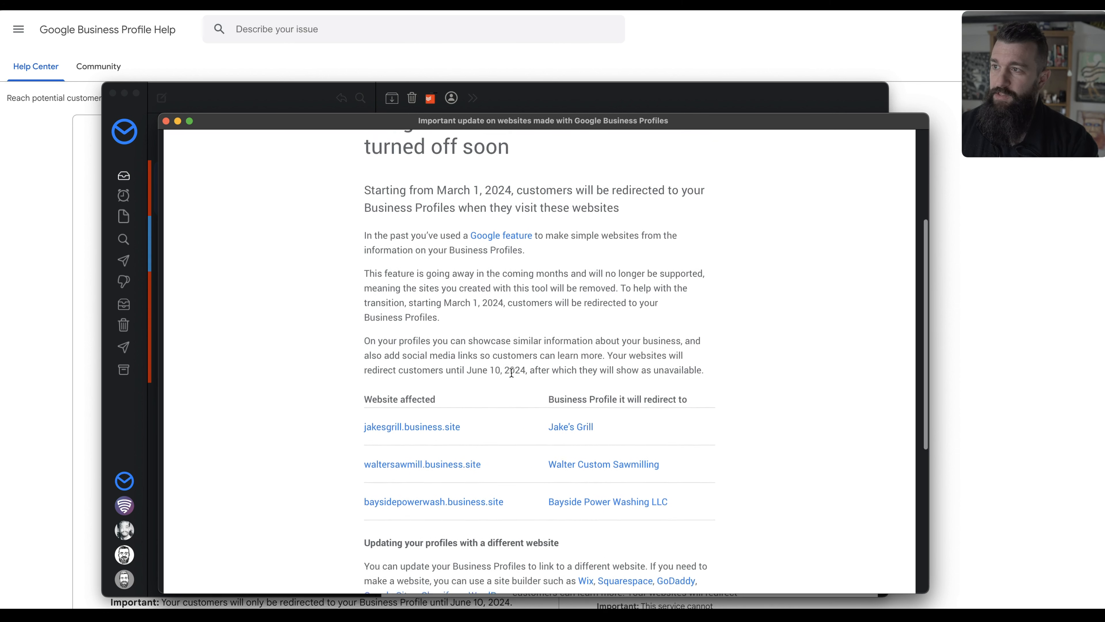
scroll(575, 364, down, 5)
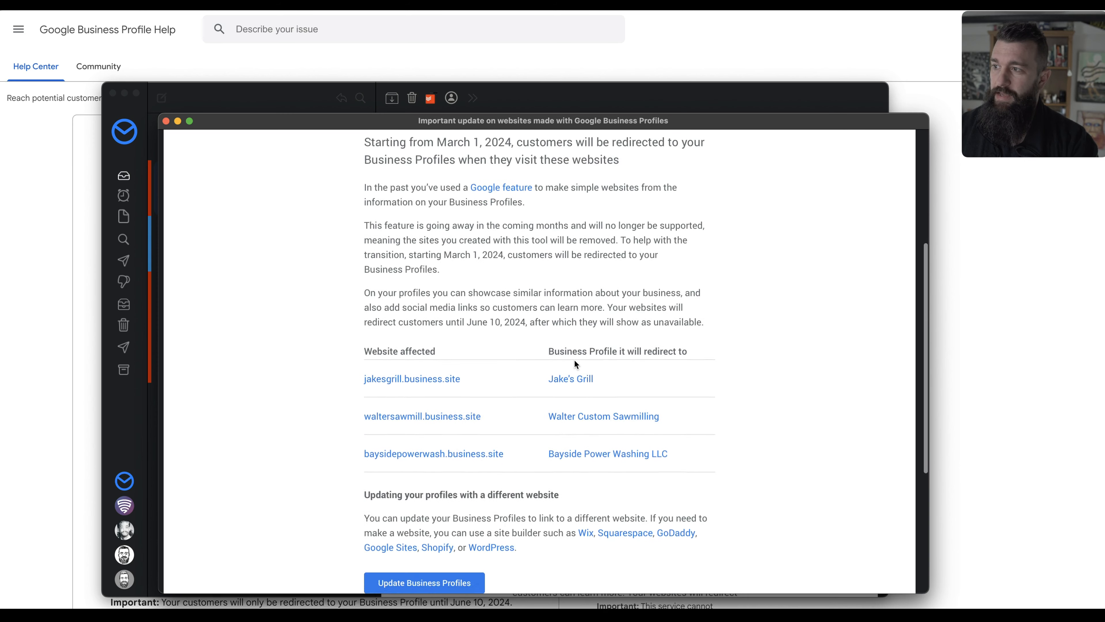
drag(440, 229, 506, 229)
click(505, 229)
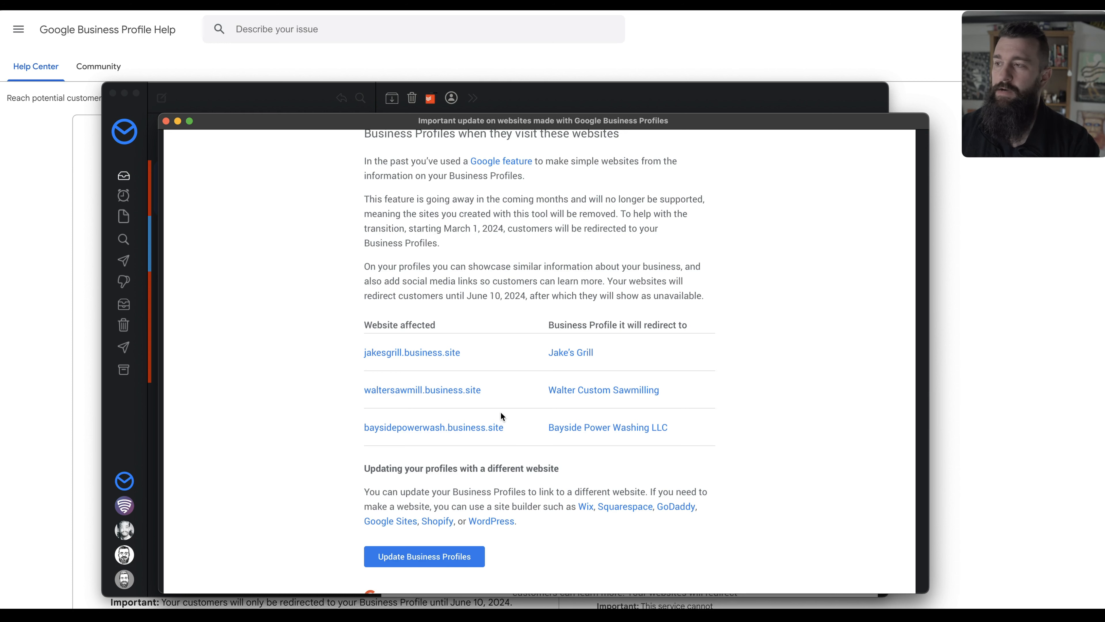
scroll(506, 378, up, 10)
scroll(518, 349, down, 5)
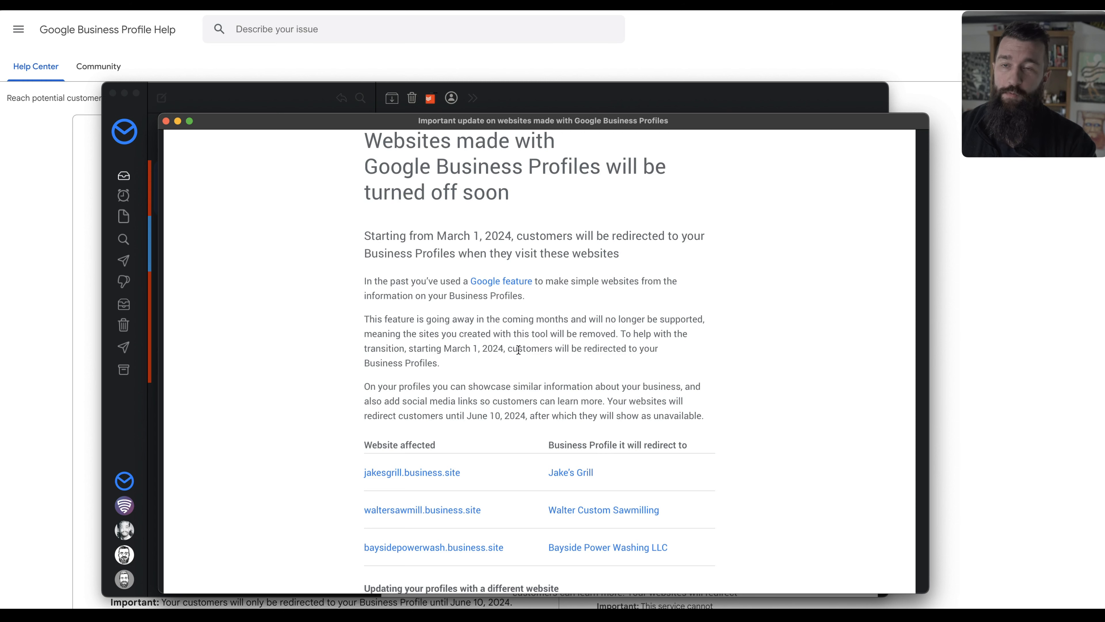
scroll(571, 416, up, 3)
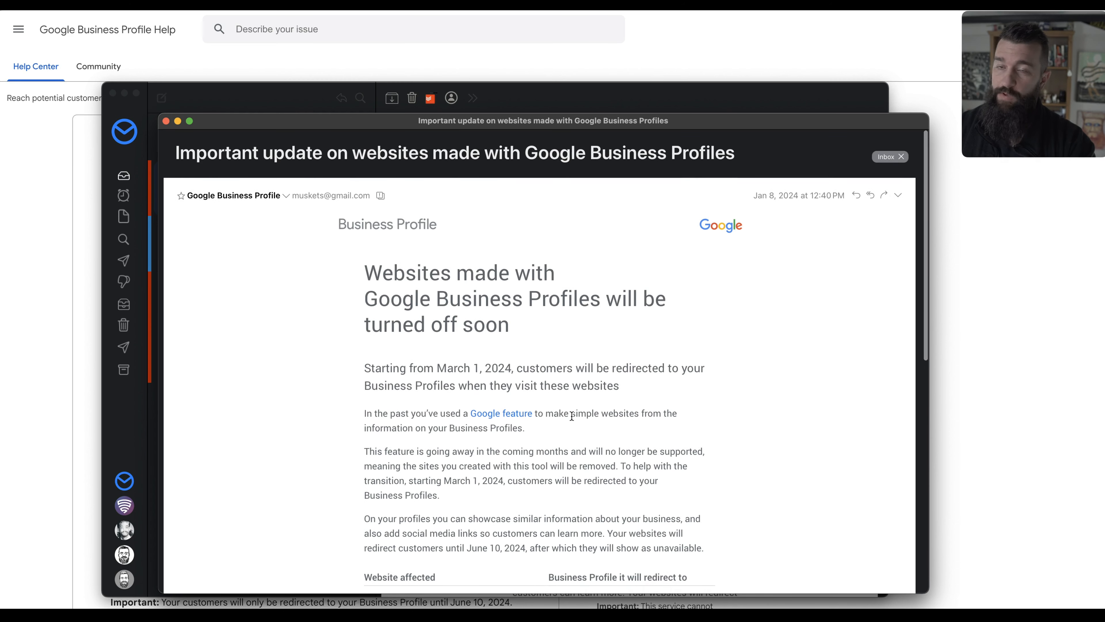
scroll(571, 416, down, 10)
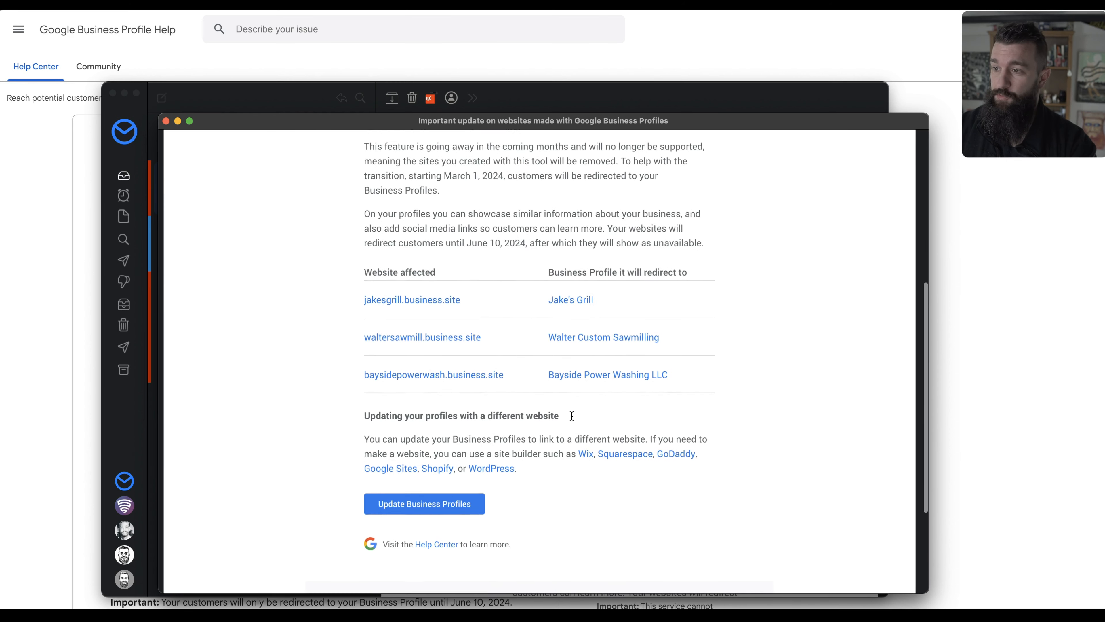
scroll(571, 415, up, 3)
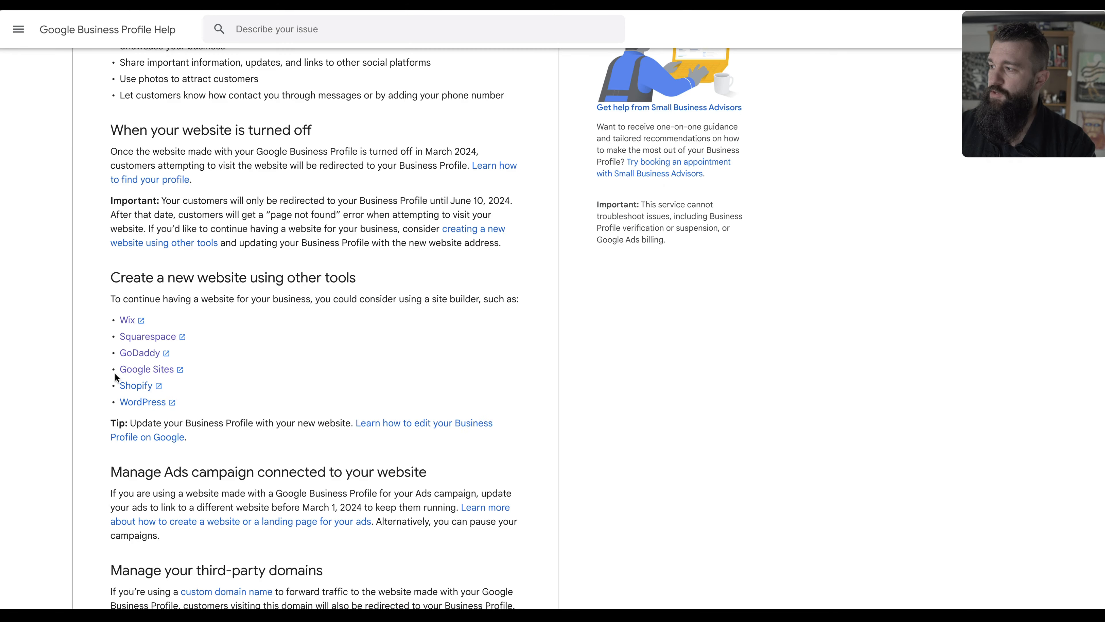
Scroll the help article back to the top and switch to the Jake's Grill window.
scroll(493, 385, up, 10)
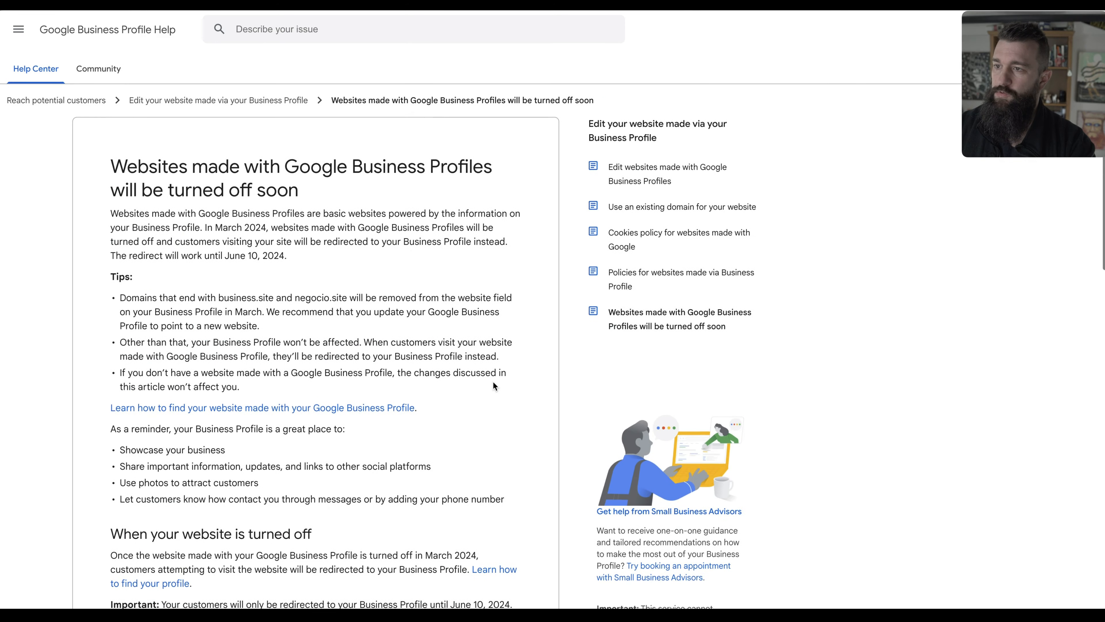
key(alt+Tab)
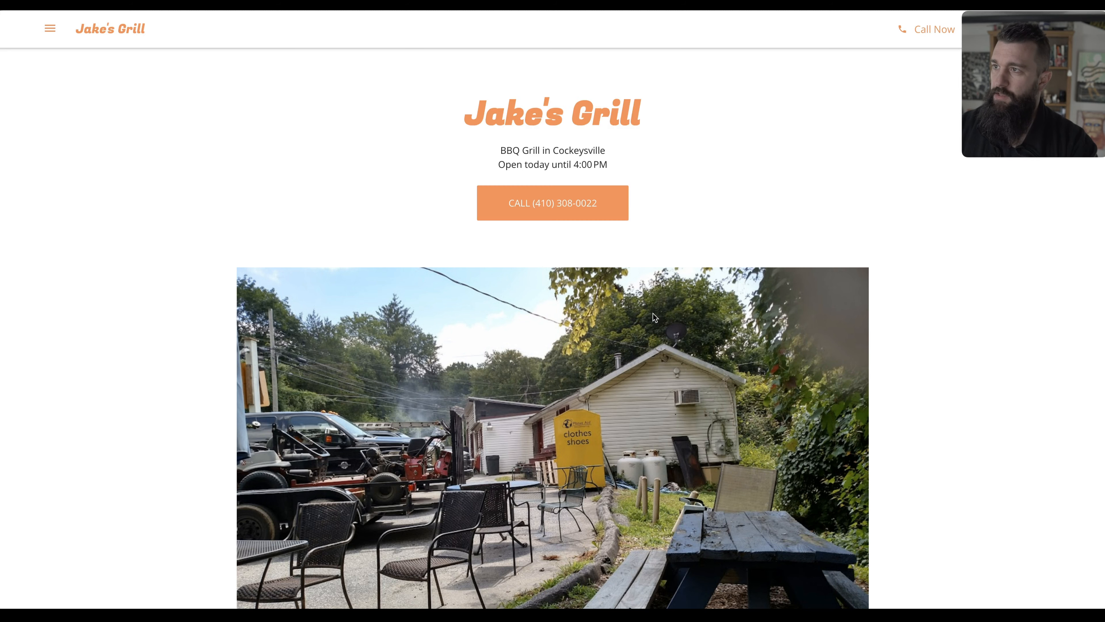
scroll(509, 295, down, 15)
scroll(509, 295, up, 8)
scroll(510, 295, up, 5)
scroll(496, 370, down, 13)
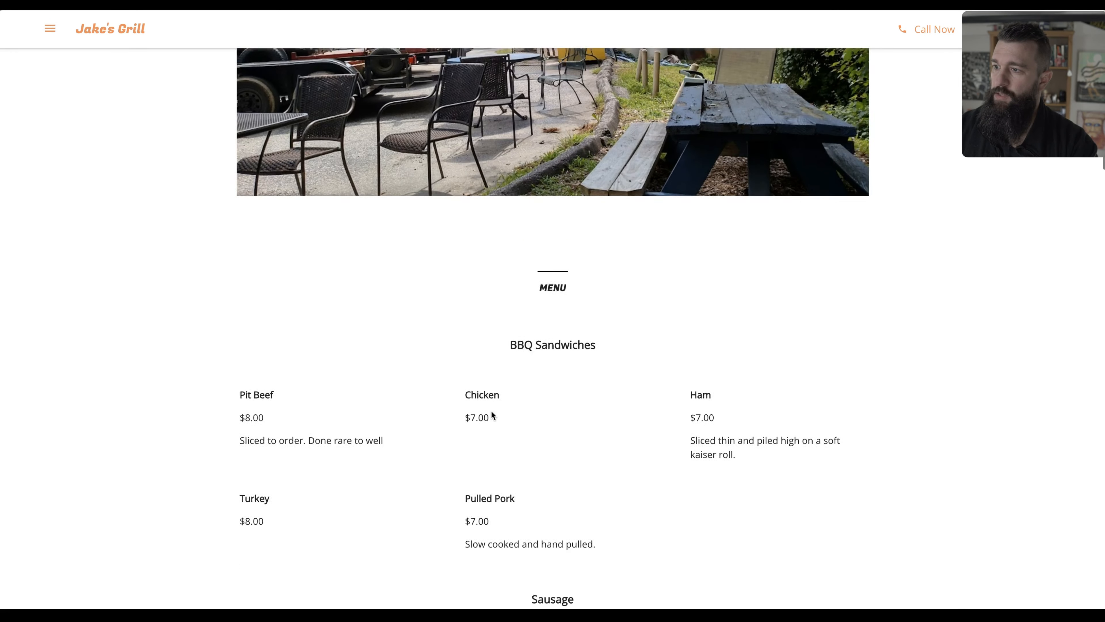
scroll(522, 349, up, 5)
scroll(561, 287, down, 10)
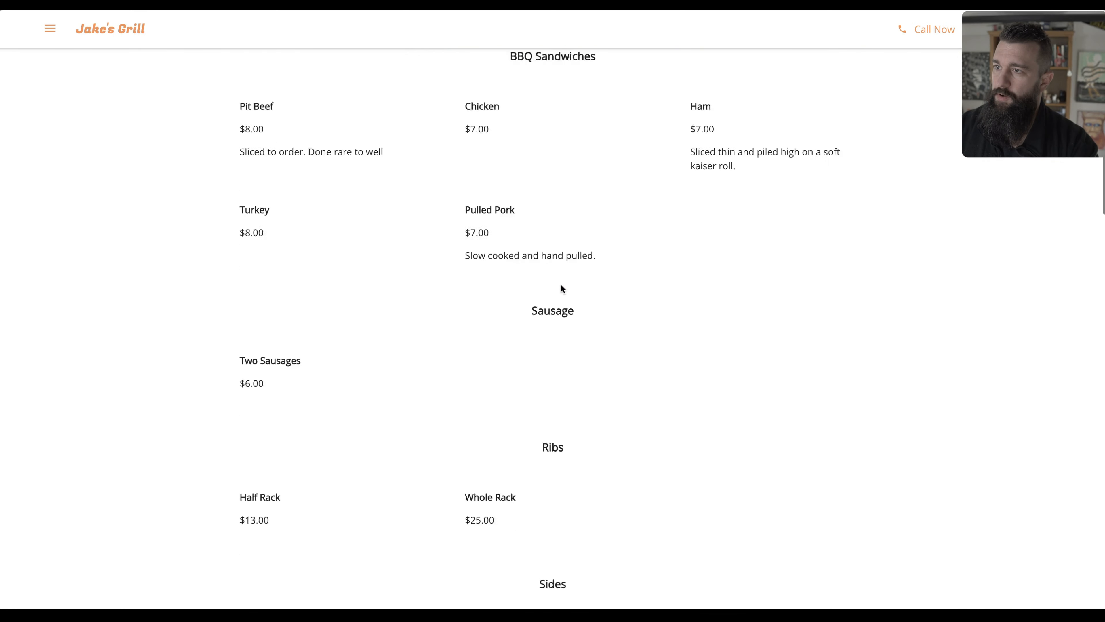
scroll(561, 288, down, 18)
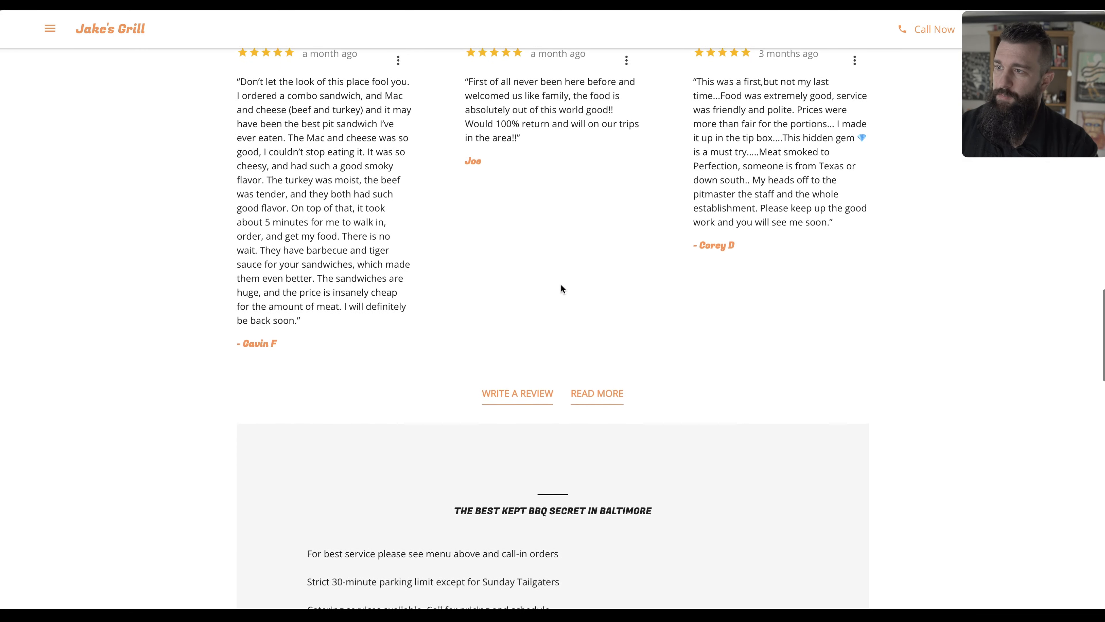
scroll(561, 288, up, 1)
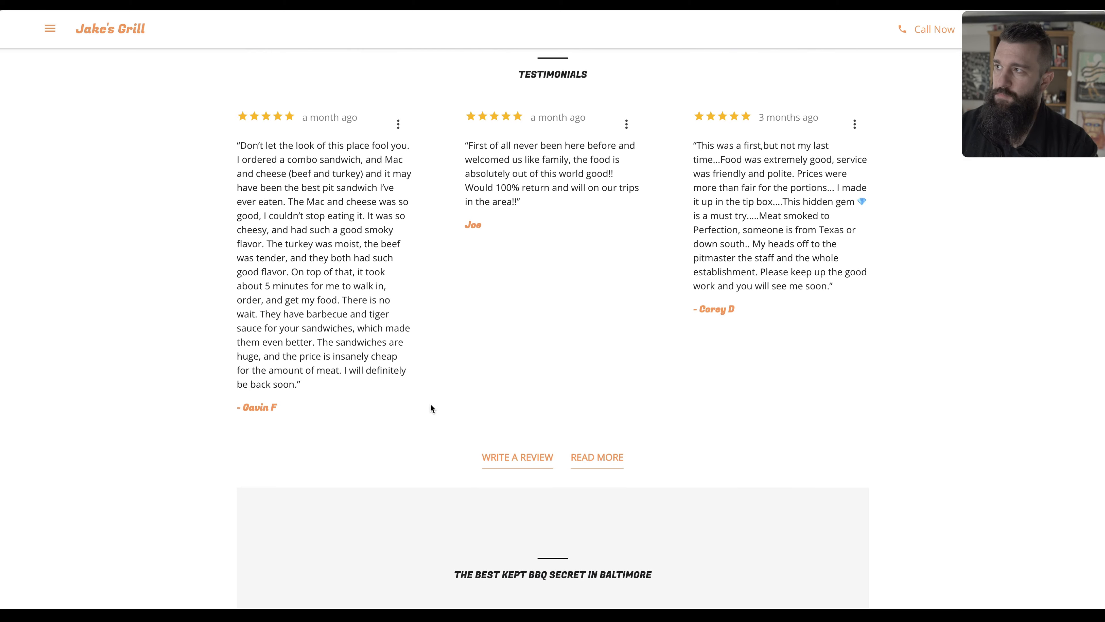
scroll(428, 403, down, 7)
scroll(429, 404, down, 1)
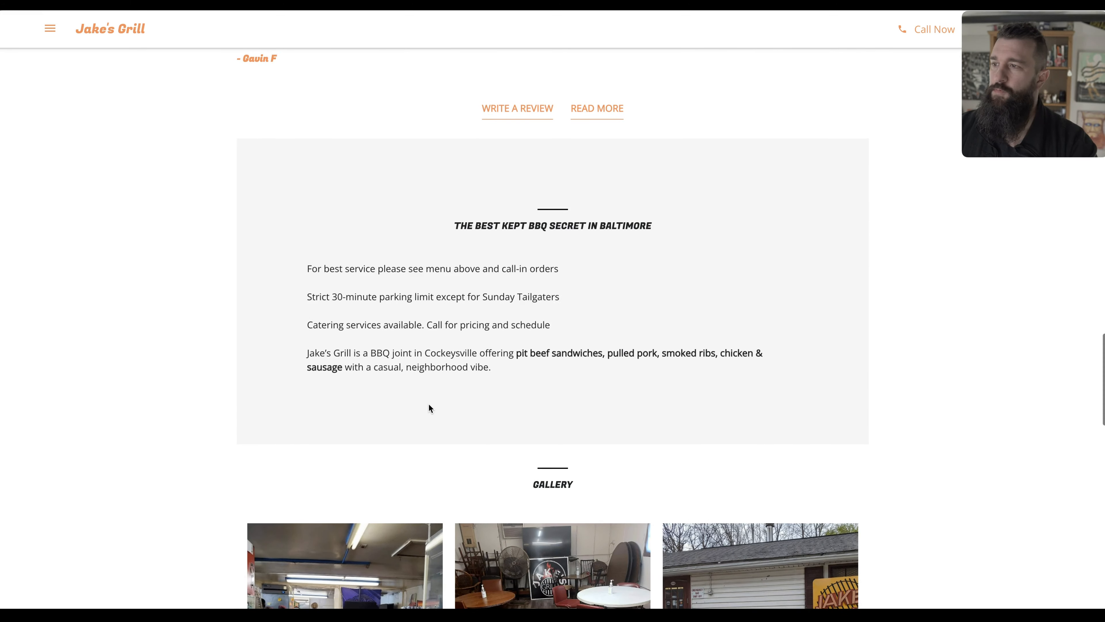
scroll(428, 408, down, 10)
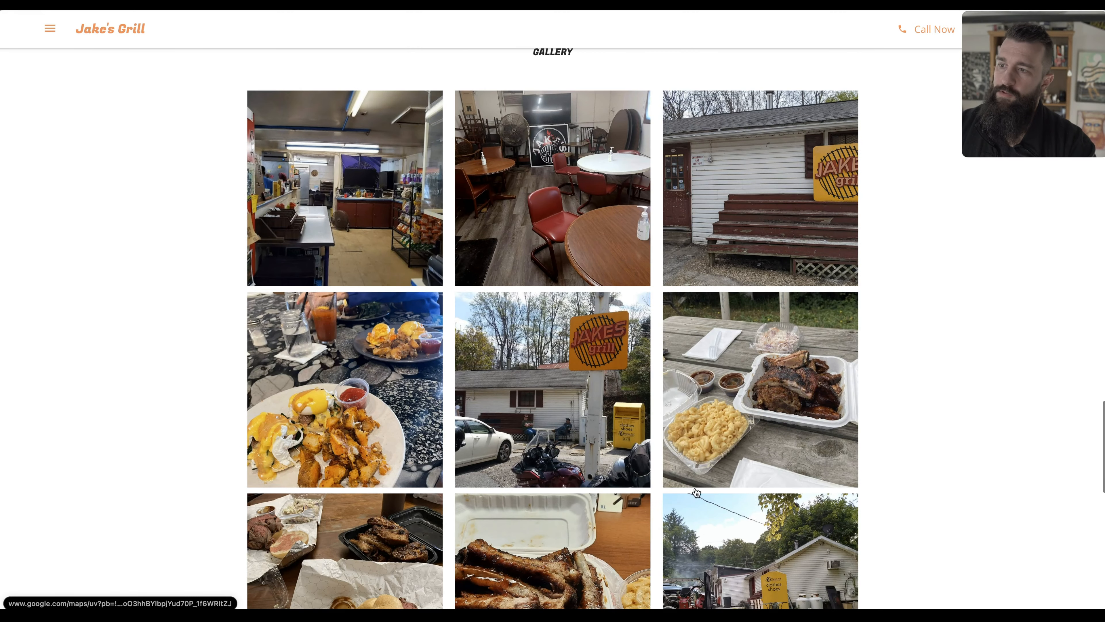
scroll(419, 372, down, 9)
scroll(586, 148, down, 6)
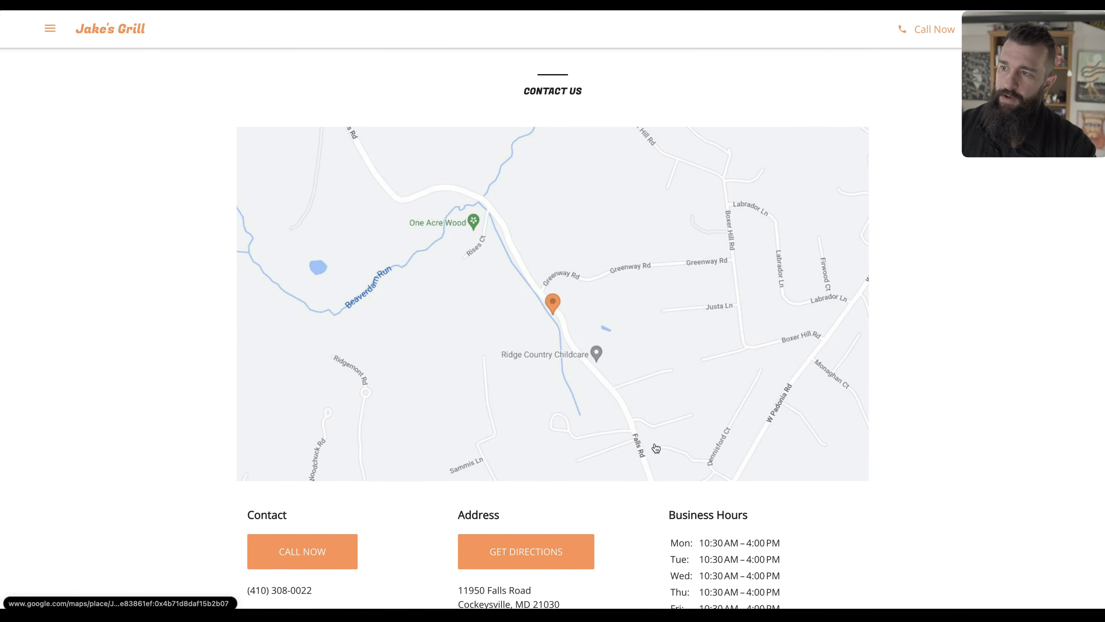
scroll(586, 148, down, 3)
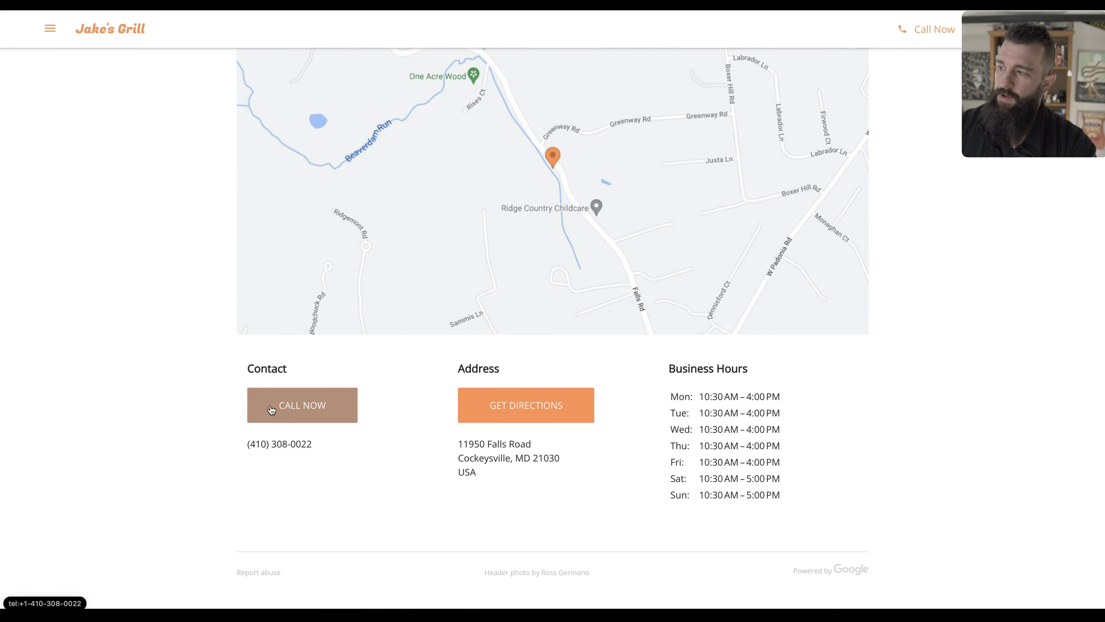
scroll(579, 485, up, 3)
scroll(579, 485, up, 20)
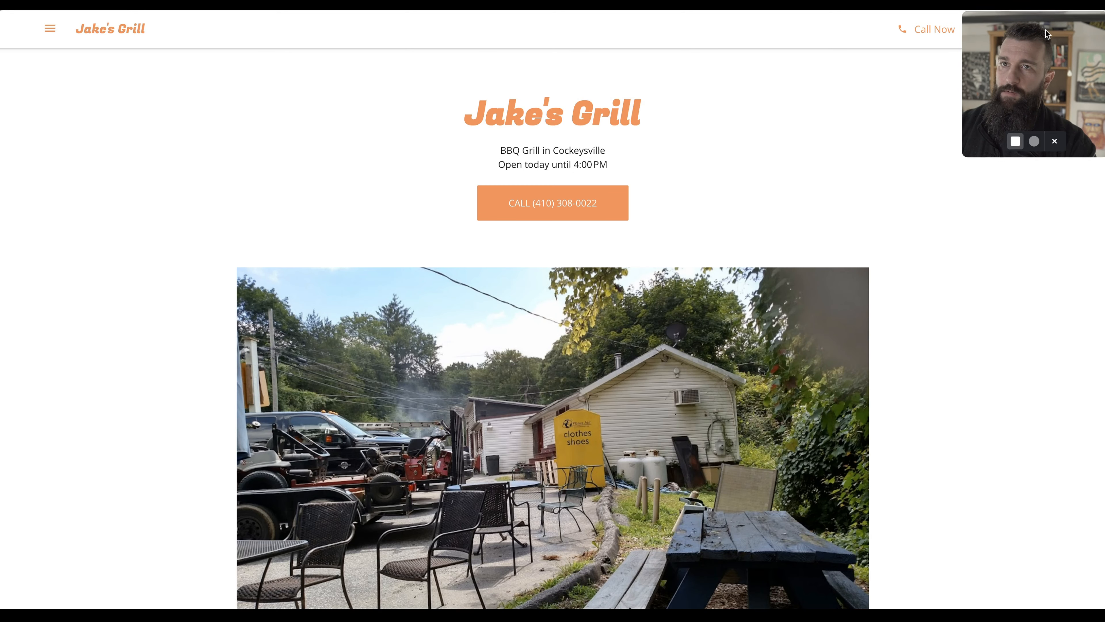
drag(1045, 30, 1044, 56)
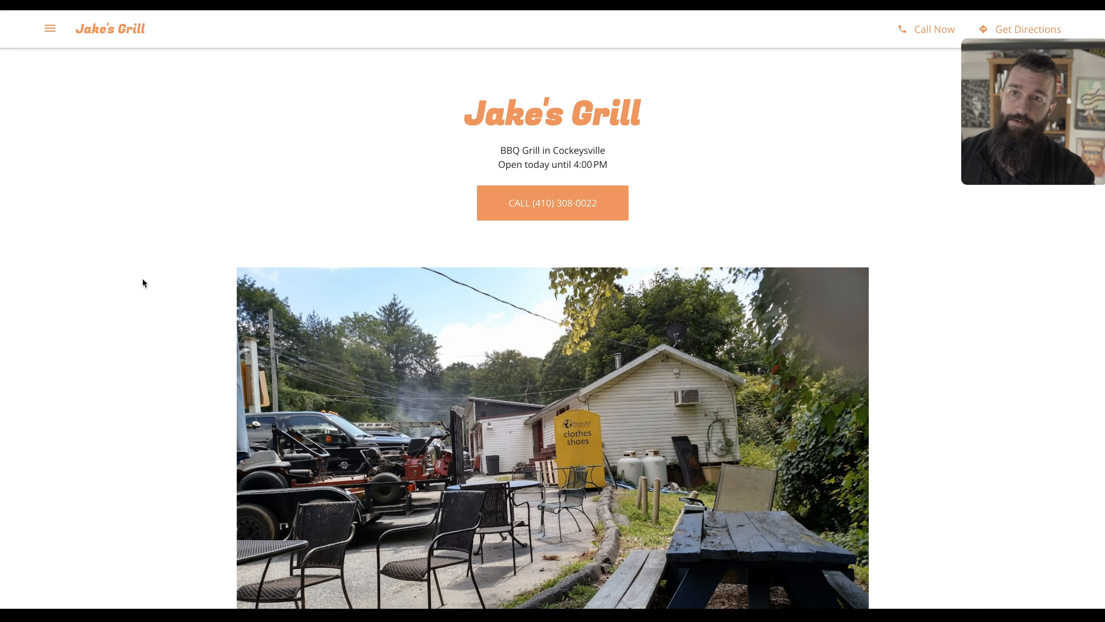
click(93, 199)
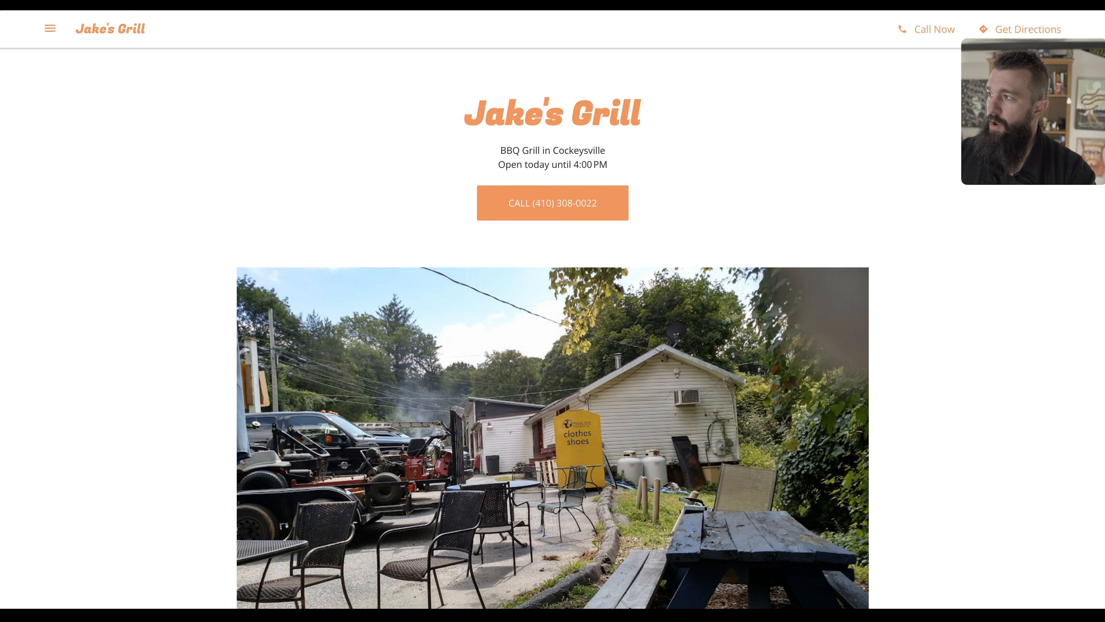
mouse_move(2, 566)
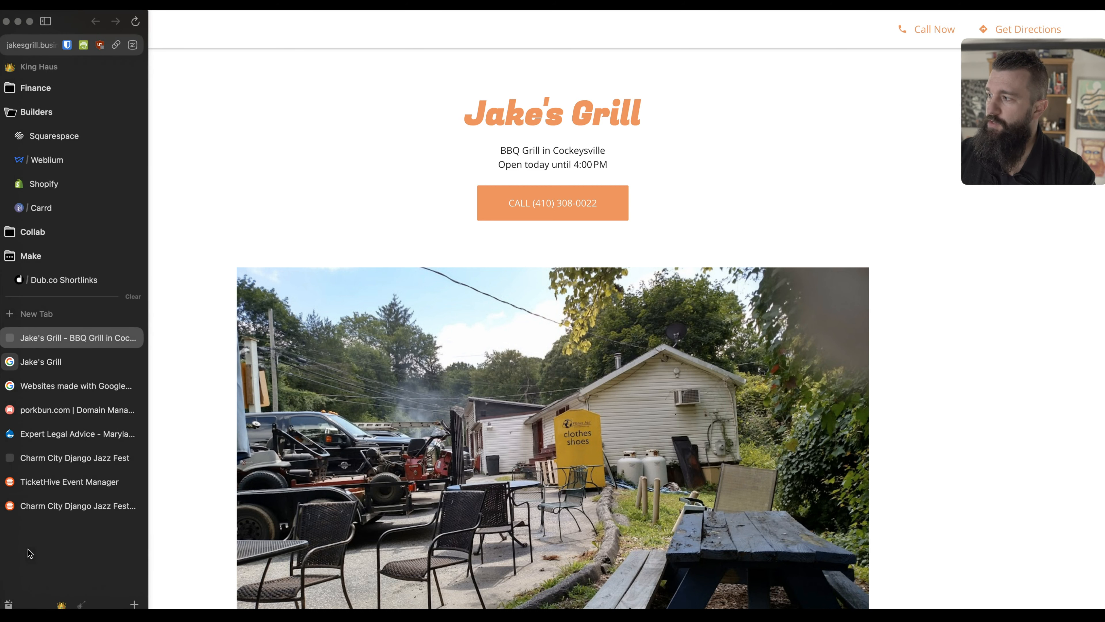
Go to the Google Sites home page by searching 'site' in a new tab.
click(286, 194)
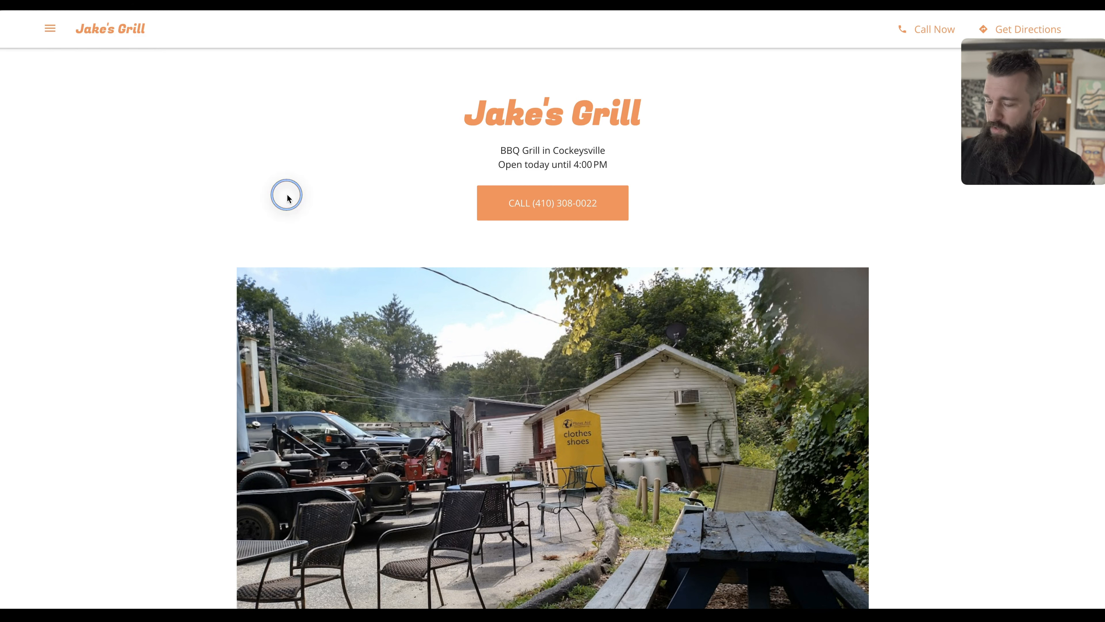
key(super+t)
text(site)
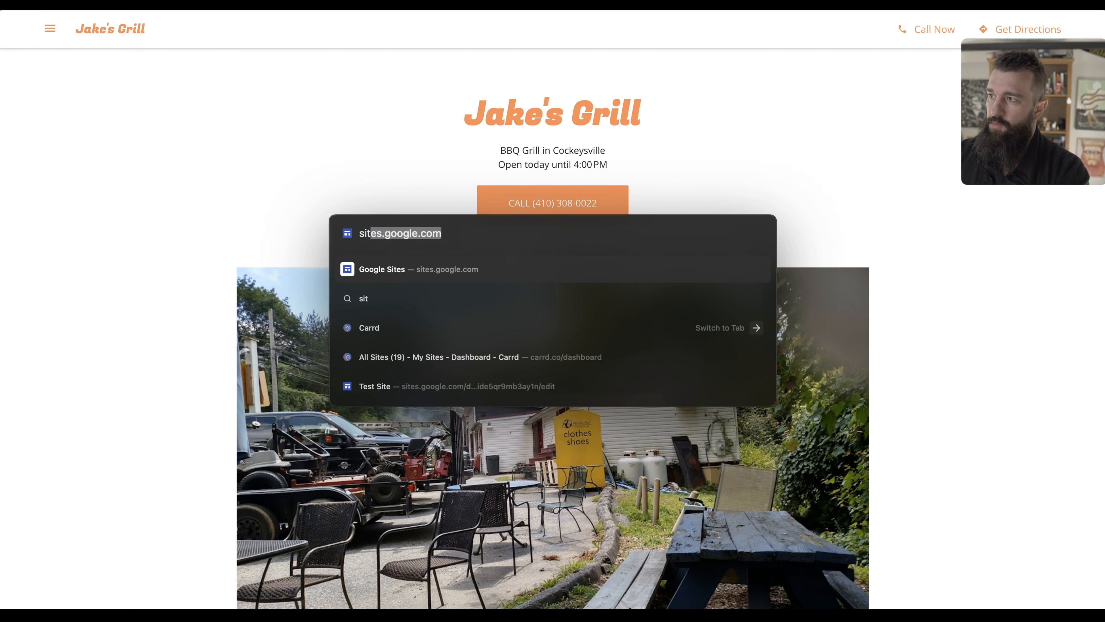
key(Return)
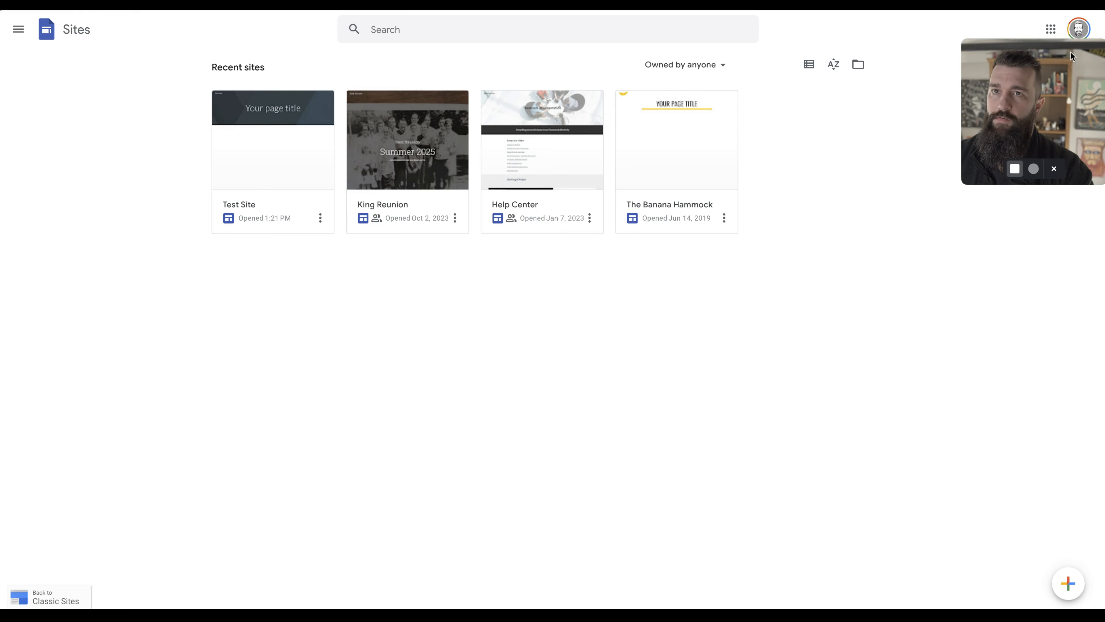
Browse the Google Sites template gallery, then start a new blank site.
mouse_move(1072, 591)
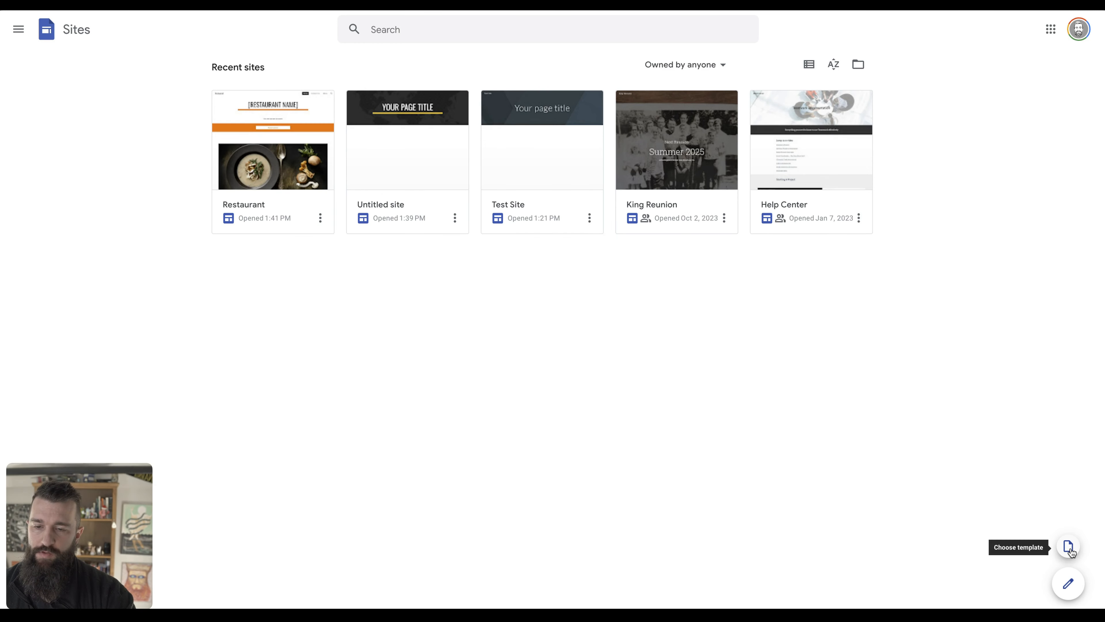
click(1069, 548)
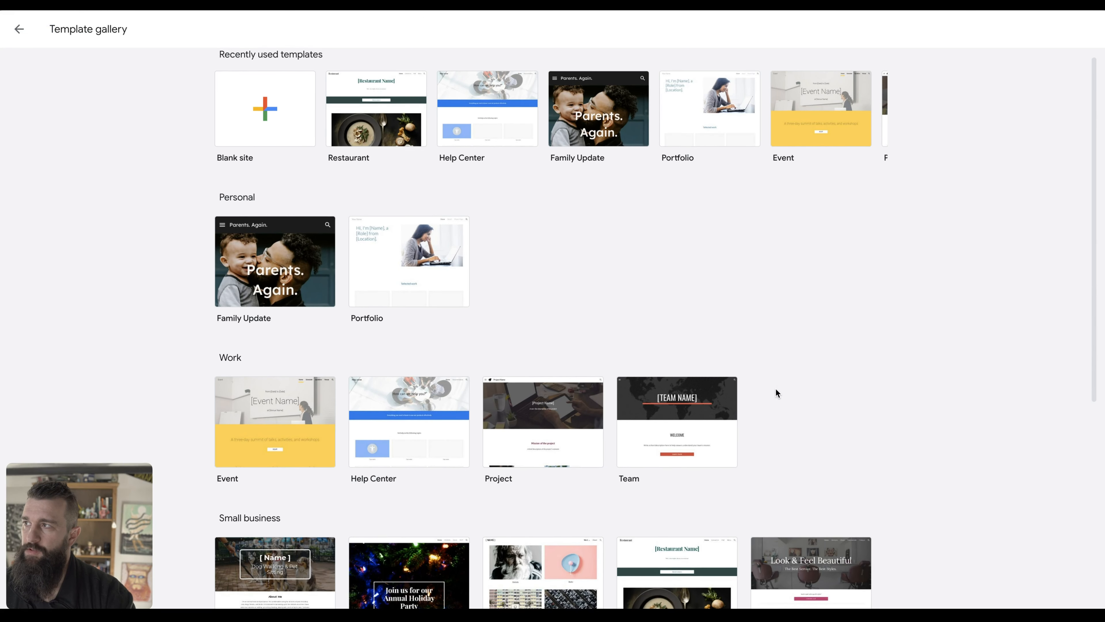
scroll(776, 389, down, 3)
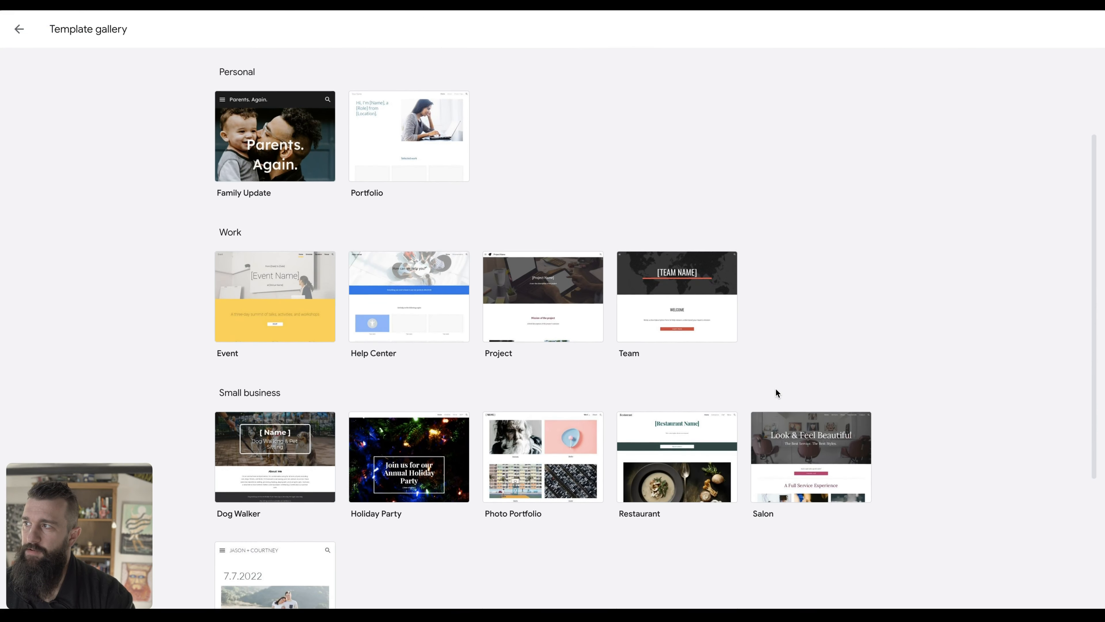
scroll(776, 392, down, 4)
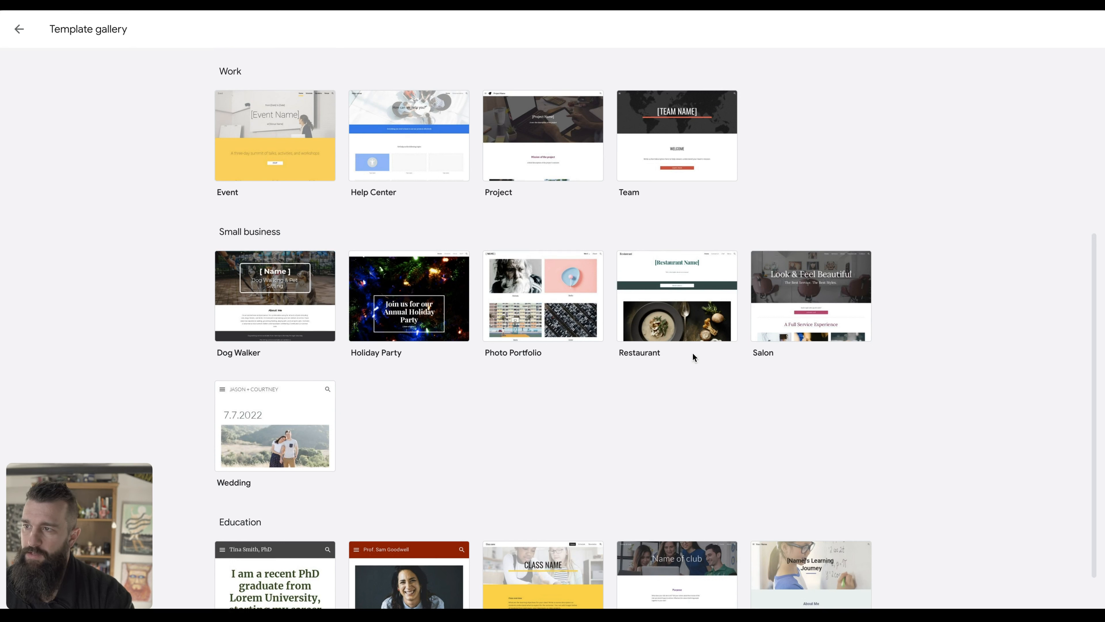
scroll(709, 400, down, 1)
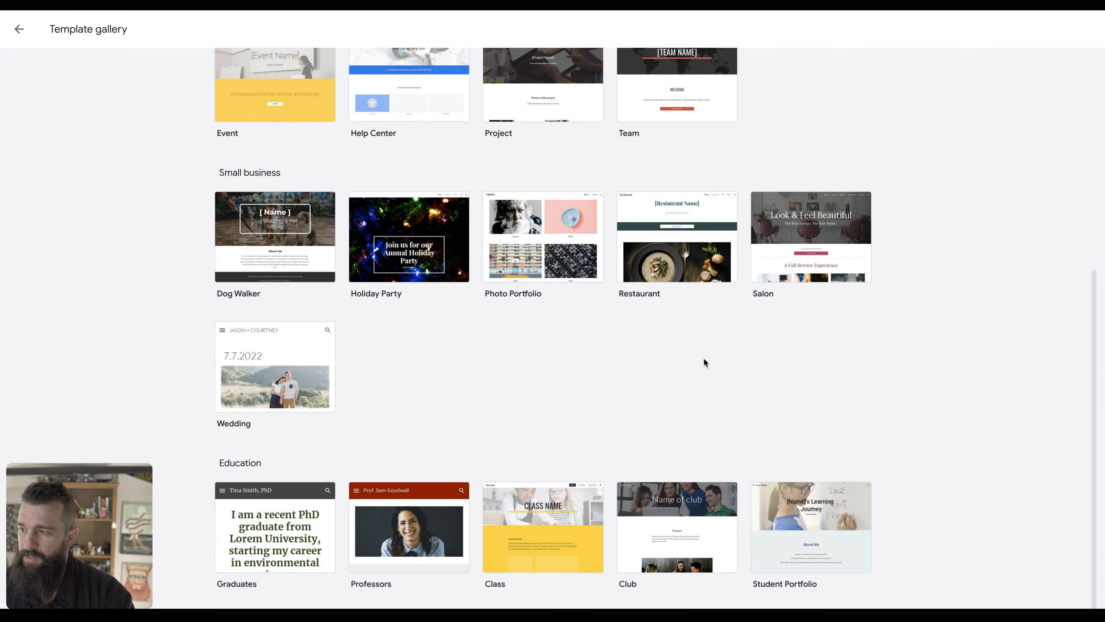
scroll(576, 461, up, 6)
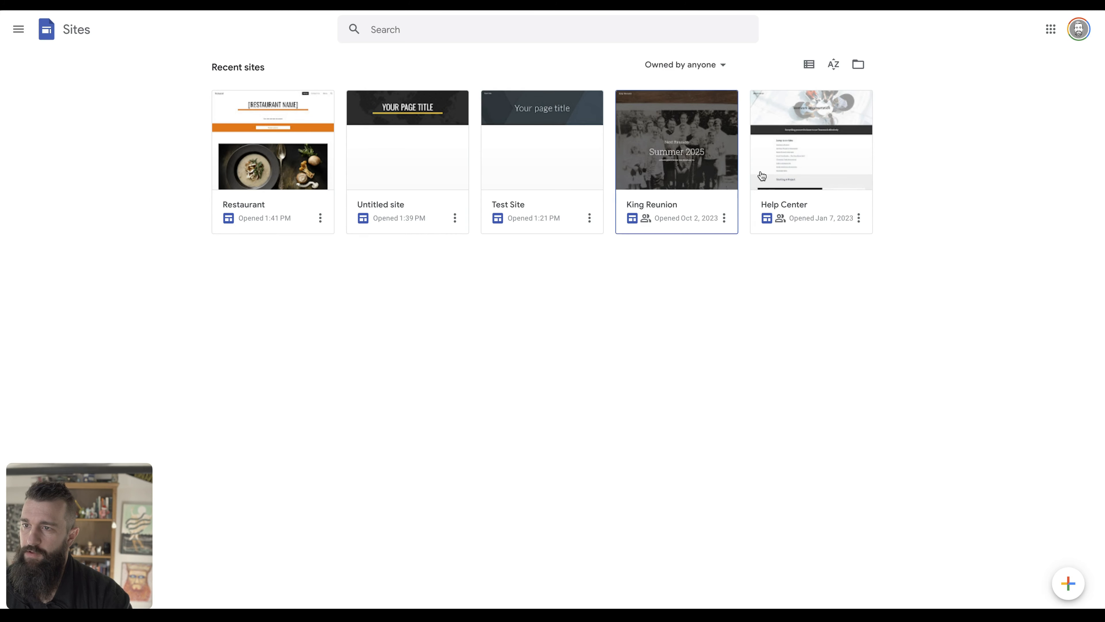
click(1069, 584)
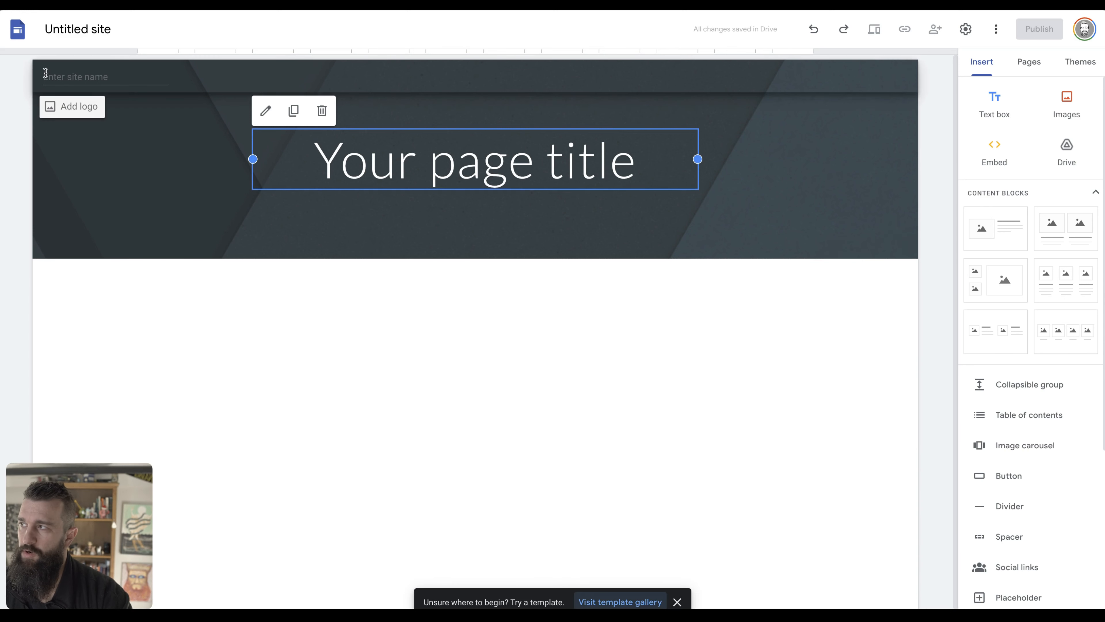
Name the site Jake's Grill and change the page title to 'Best BBQ In Baltimore'.
click(82, 78)
text(J)
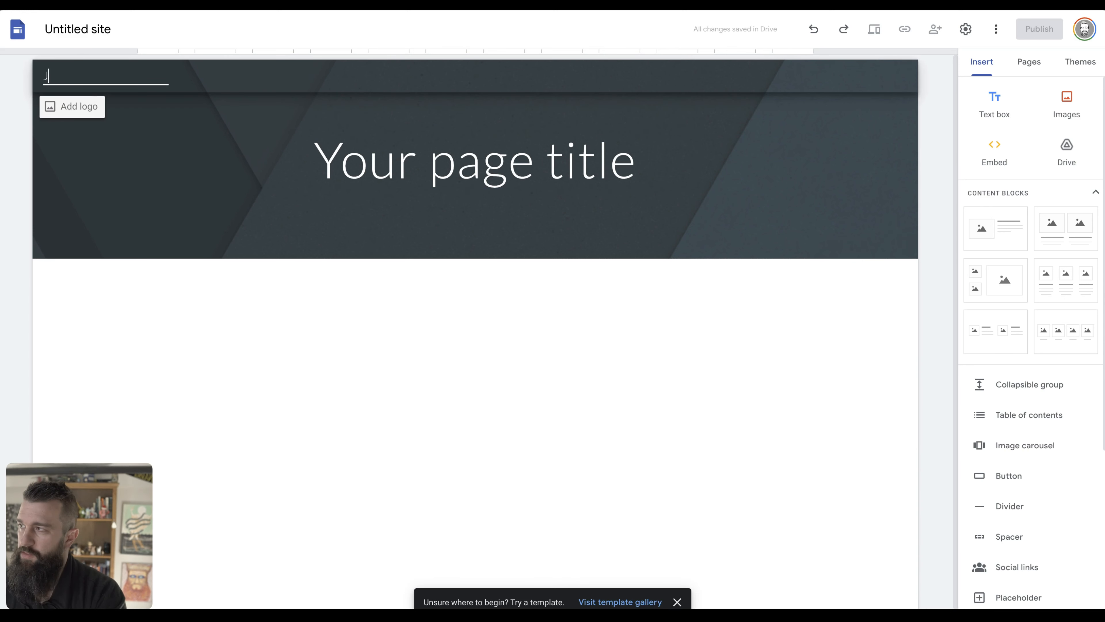
text(ake's Grill)
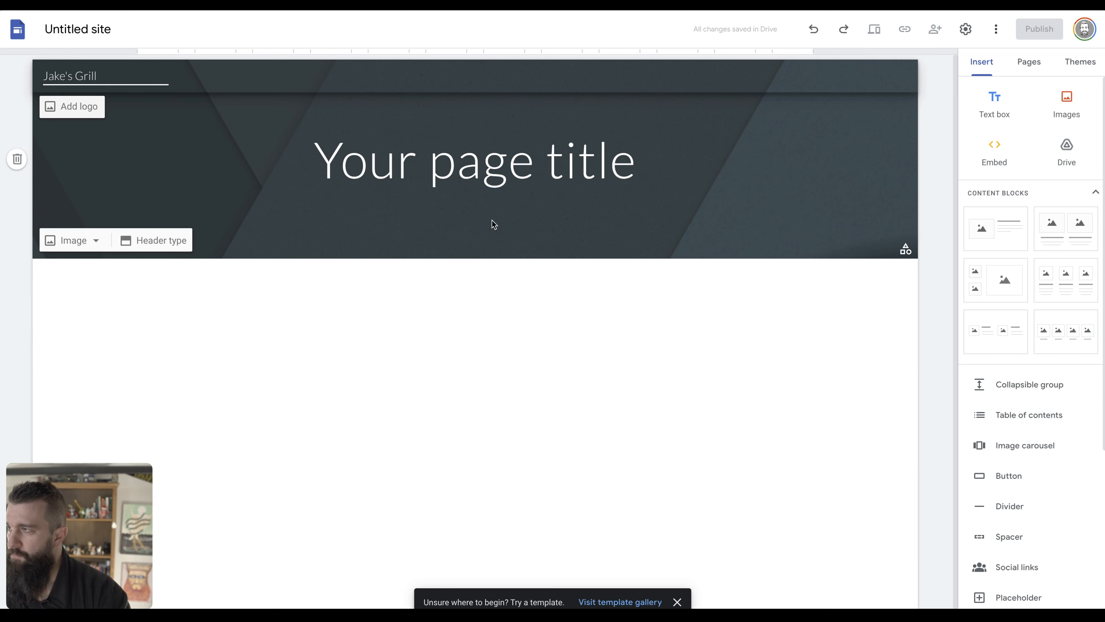
click(506, 166)
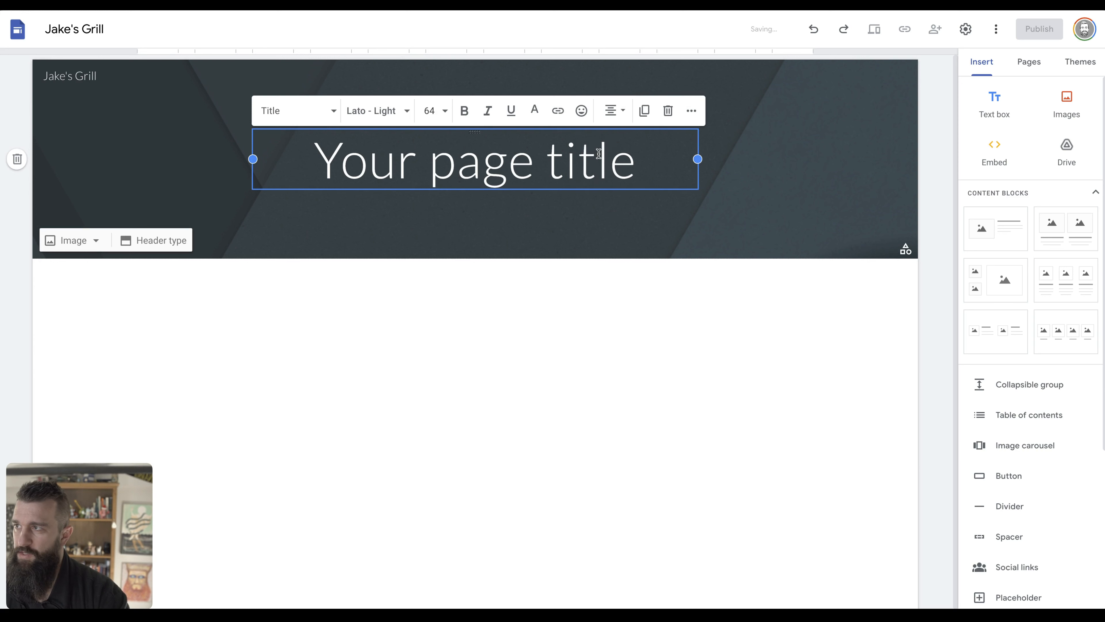
triple_click(597, 155)
text(Best BBQ)
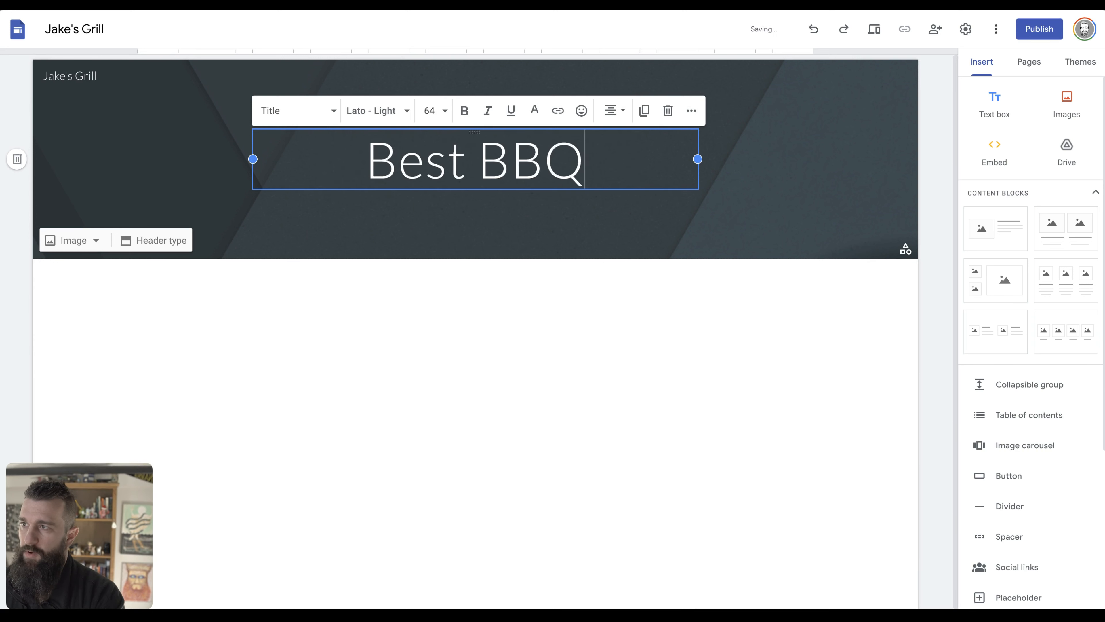
text( In Baltimore)
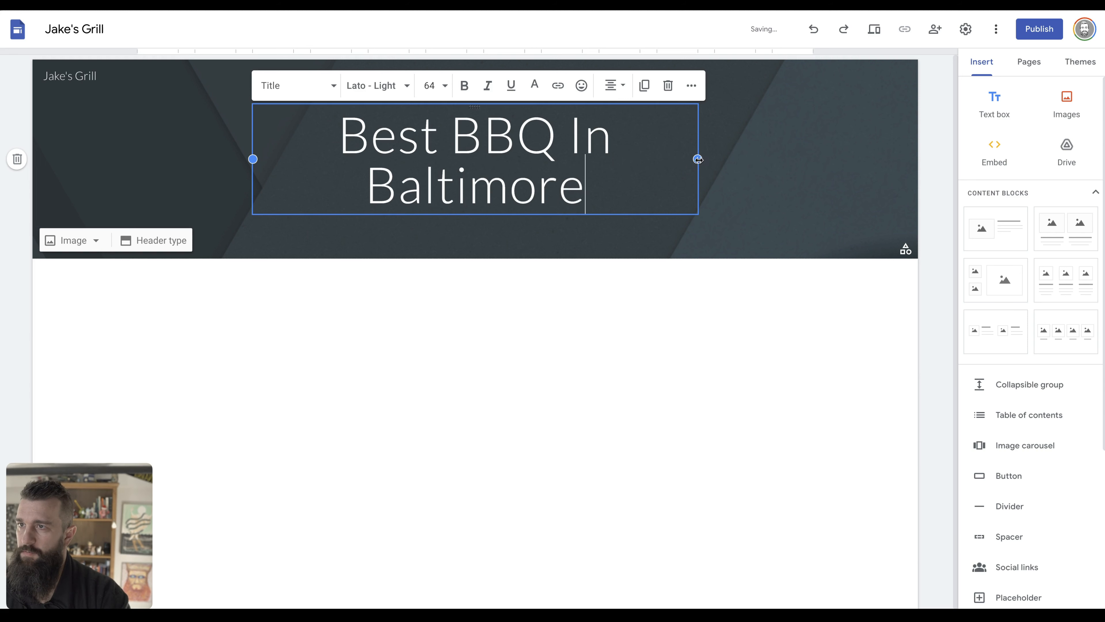
Widen the title box on both sides so the title sits on one line.
drag(698, 159, 840, 166)
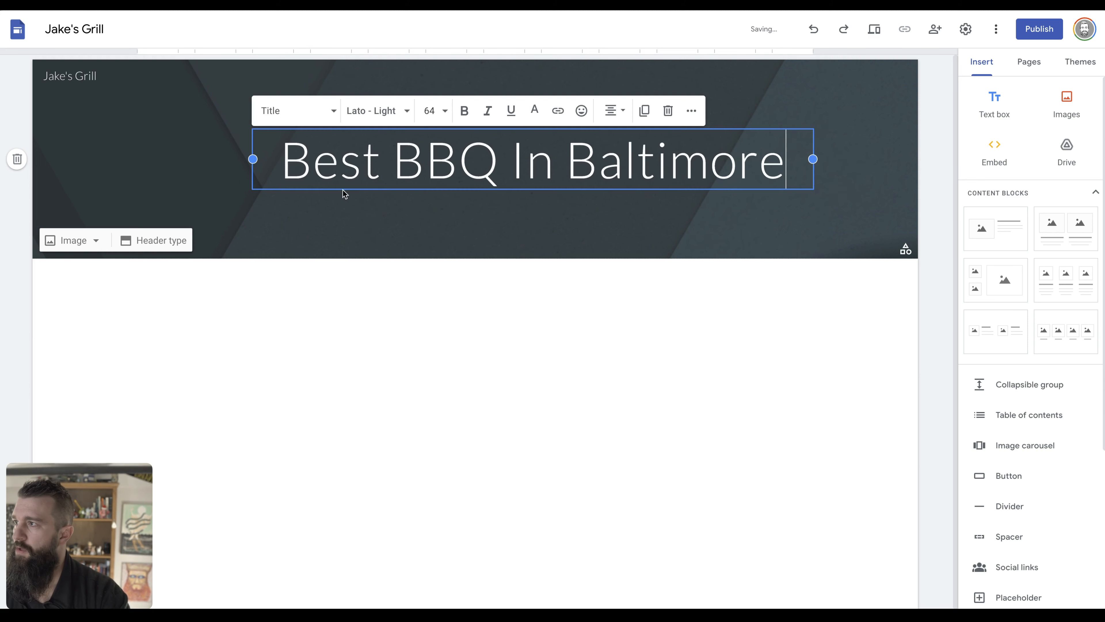
drag(252, 158, 124, 162)
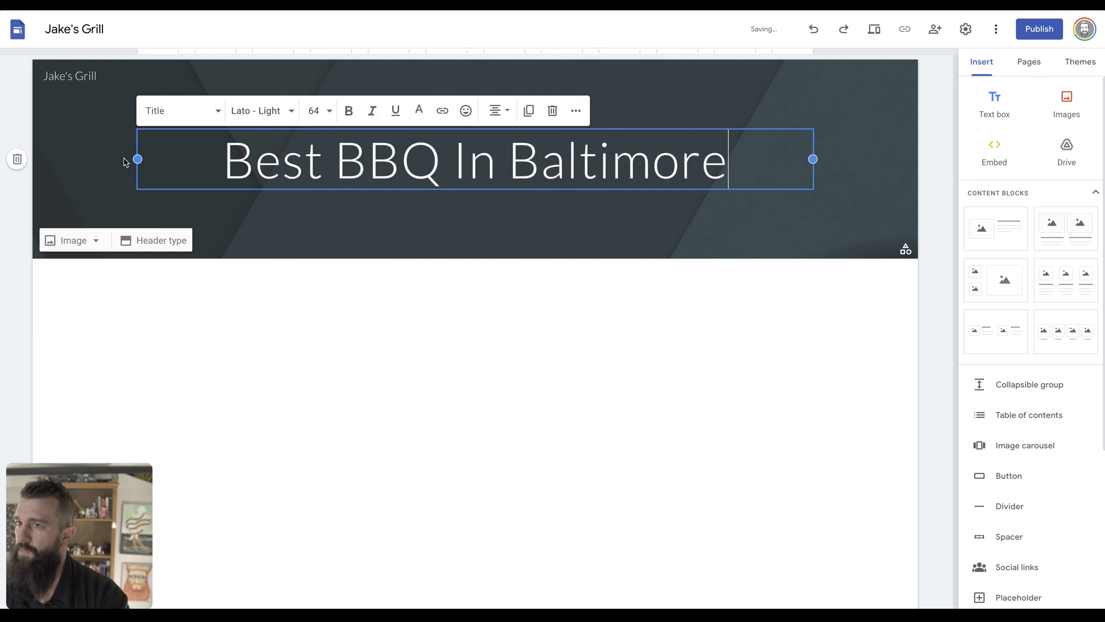
click(942, 244)
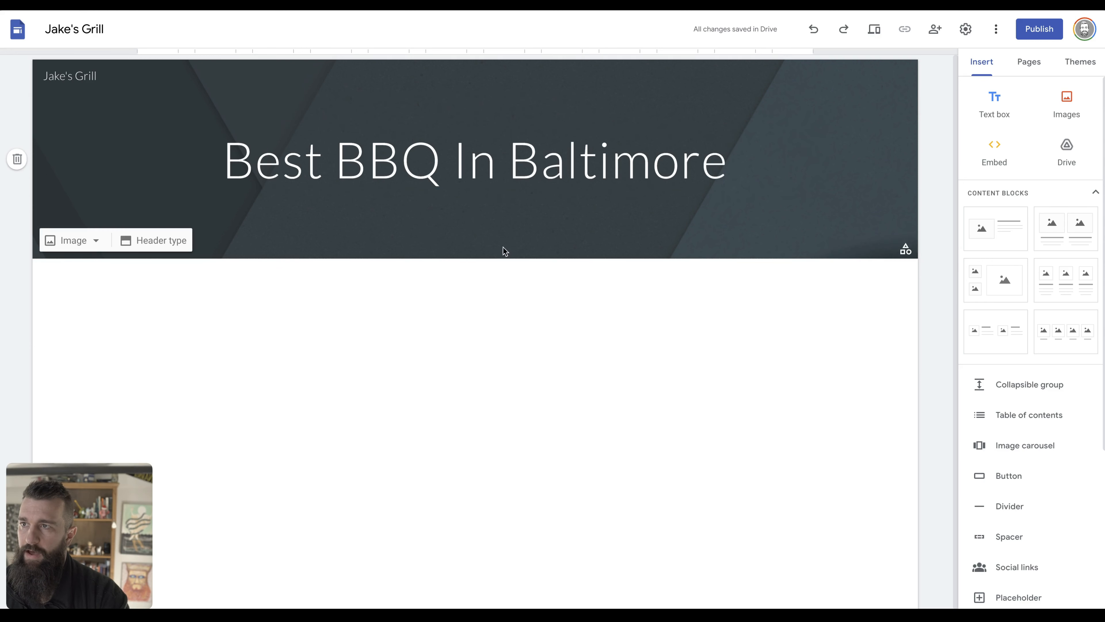
scroll(638, 577, down, 1)
scroll(638, 577, up, 1)
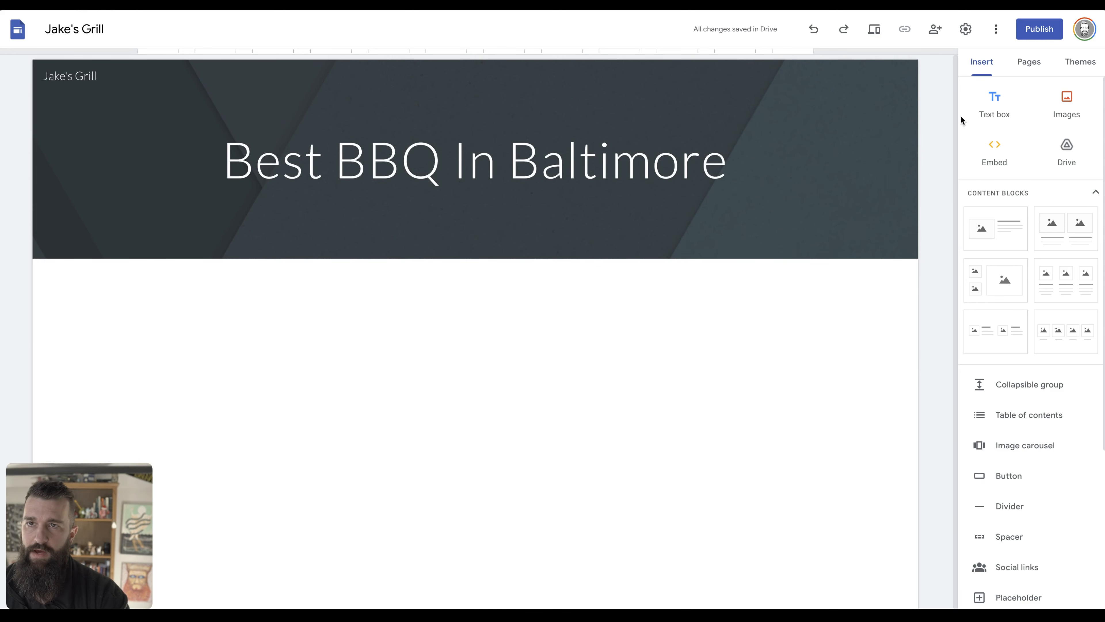
Apply the Impression theme with the yellow colour option.
click(1088, 64)
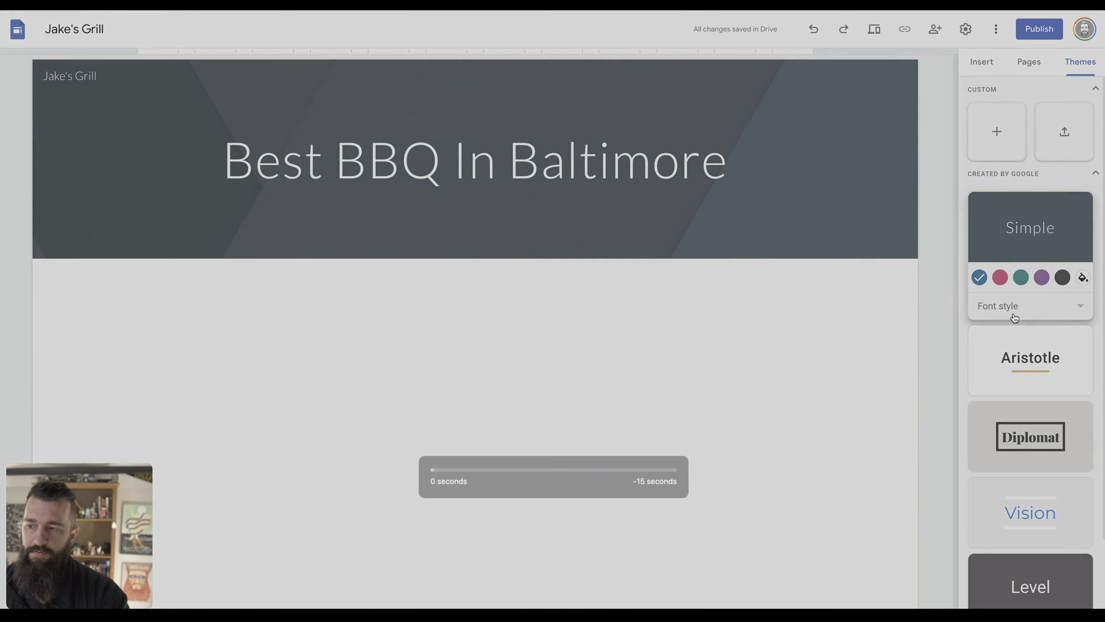
scroll(1015, 319, down, 1)
scroll(1042, 397, down, 2)
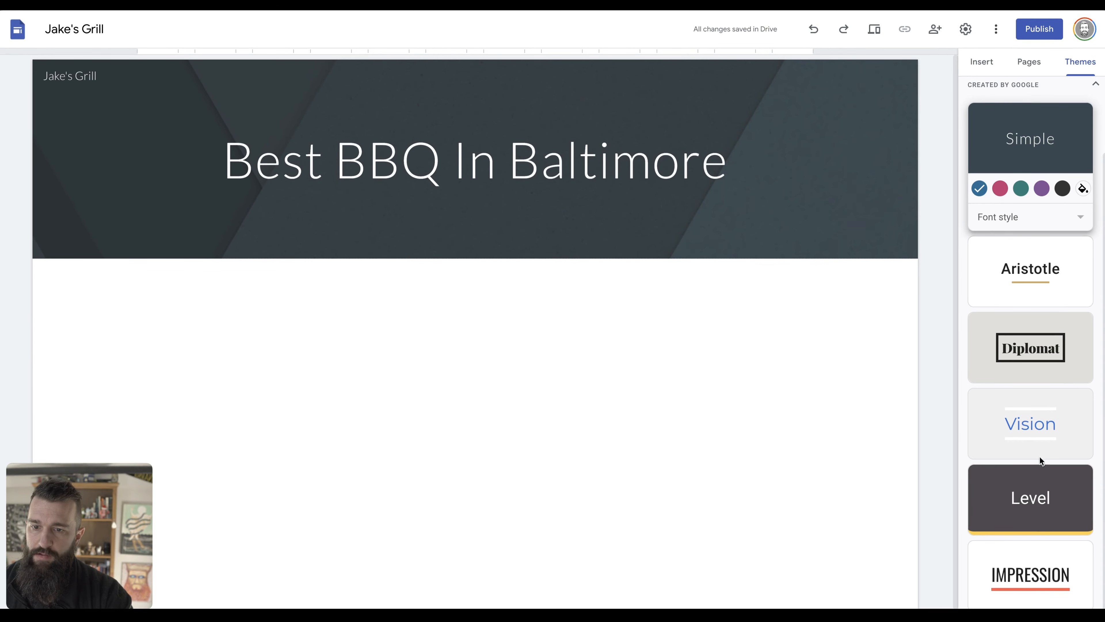
click(1044, 574)
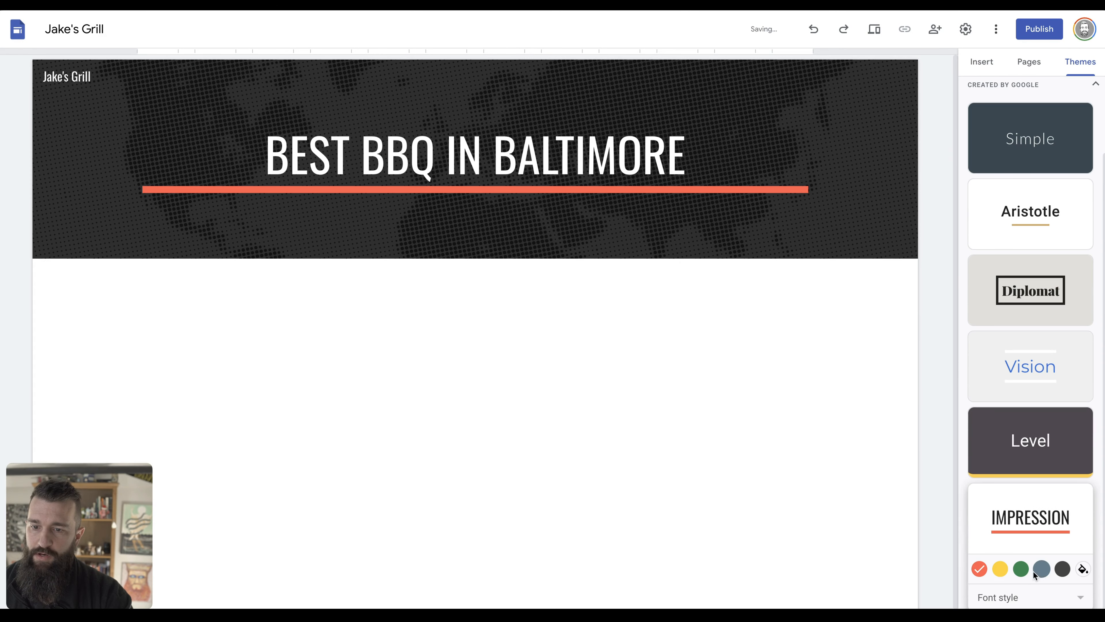
click(997, 568)
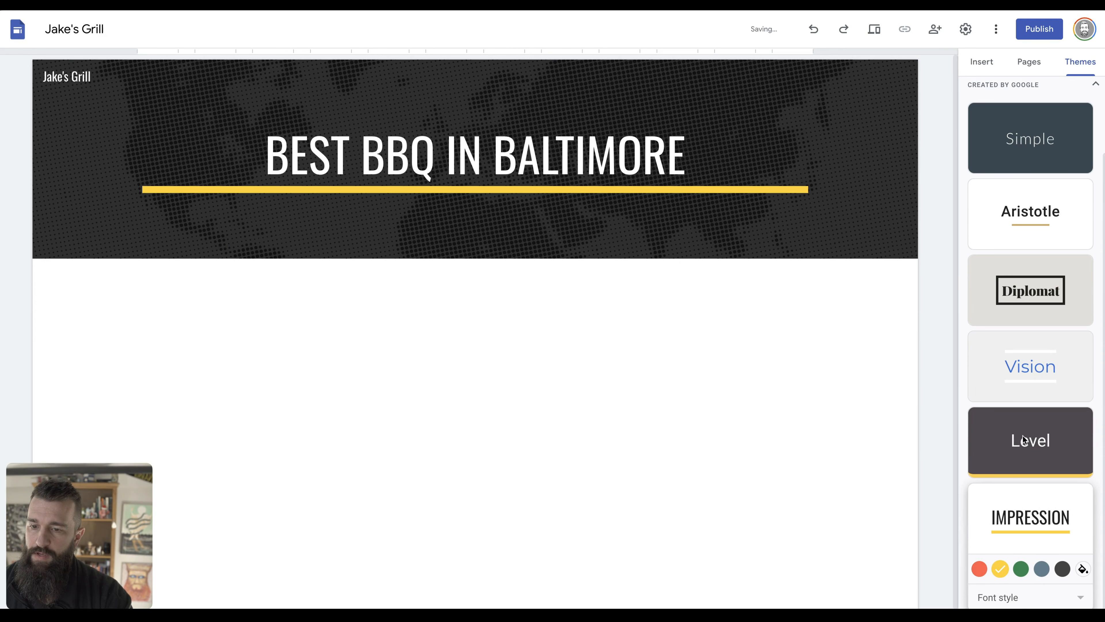
Look over the theme's font styles without changing them, then show the Pages list.
click(1079, 602)
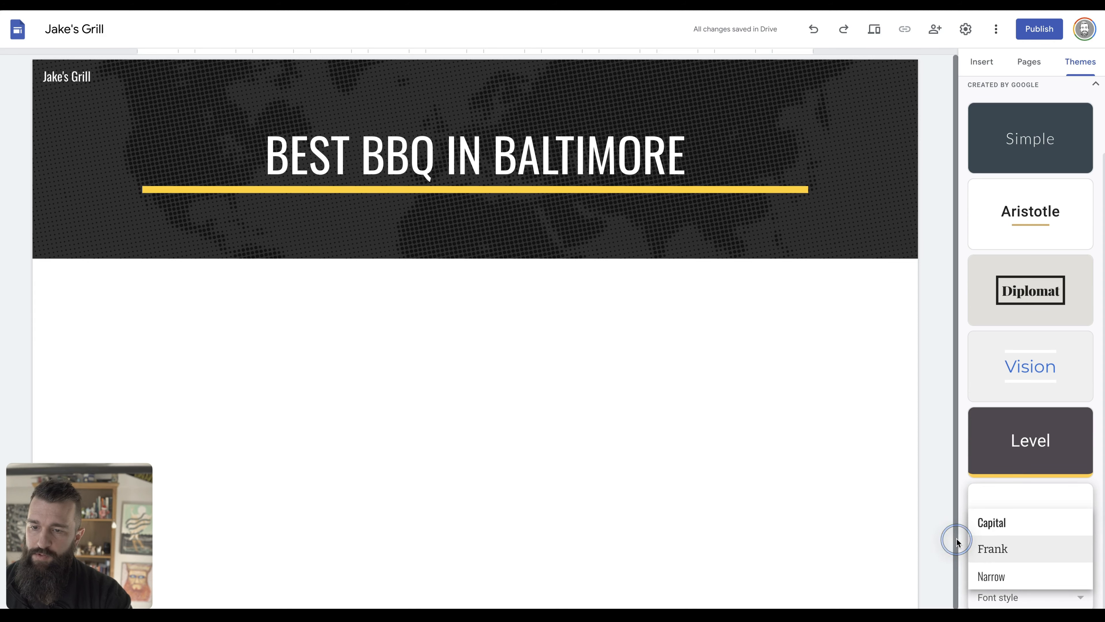
click(957, 526)
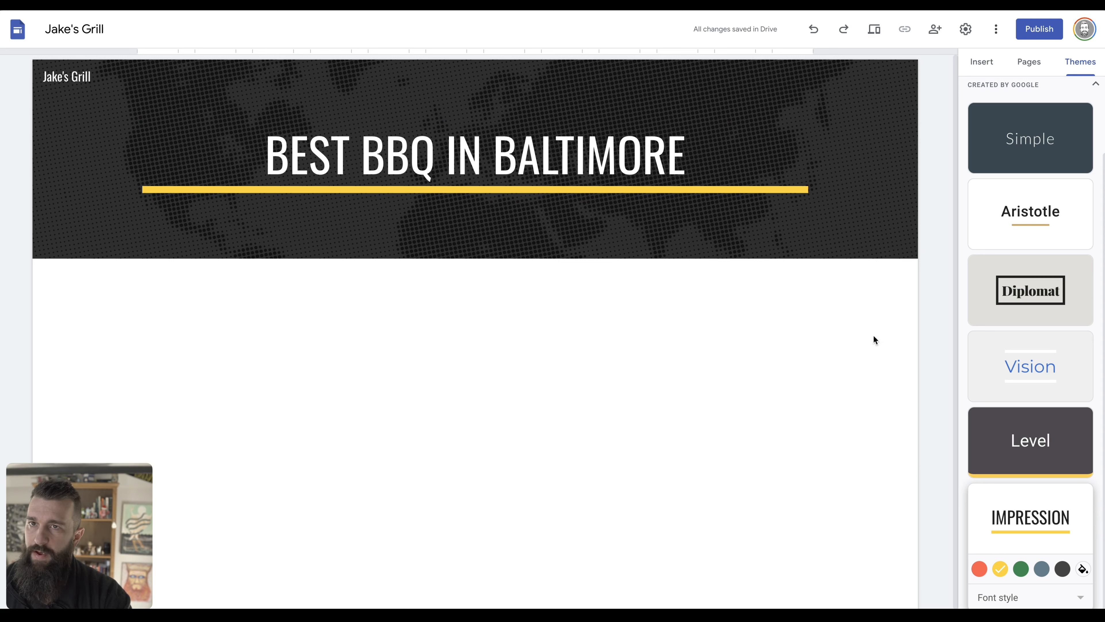
click(1095, 84)
click(1029, 62)
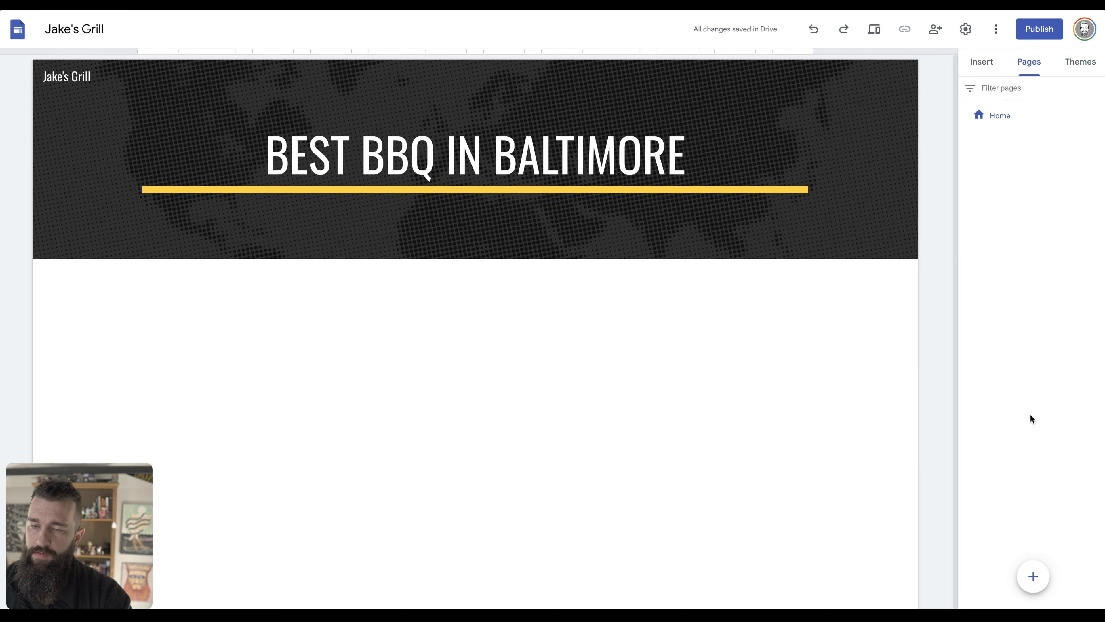
Add Menu and Reviews pages to the site, then start a new navigation link.
click(1029, 570)
text(Menu)
click(931, 205)
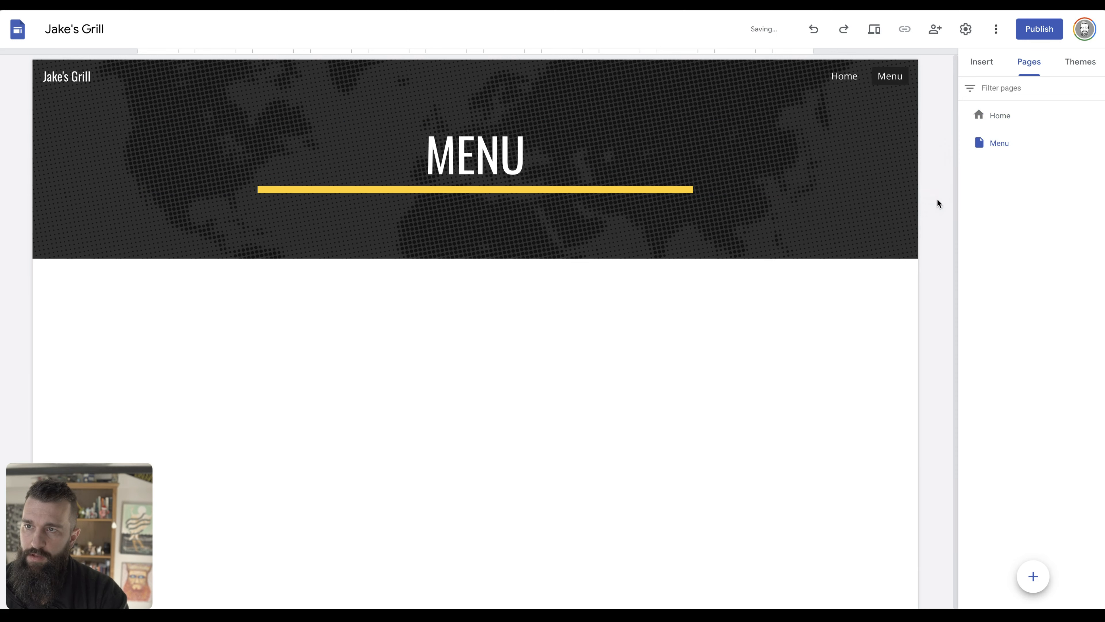
click(1033, 574)
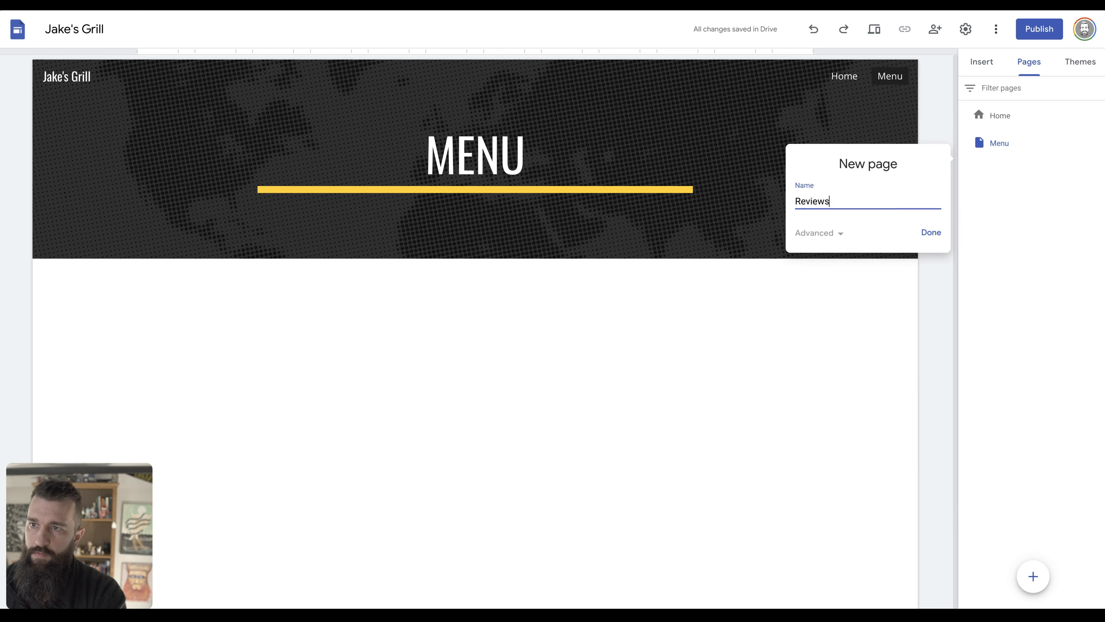
key(Return)
mouse_move(1032, 575)
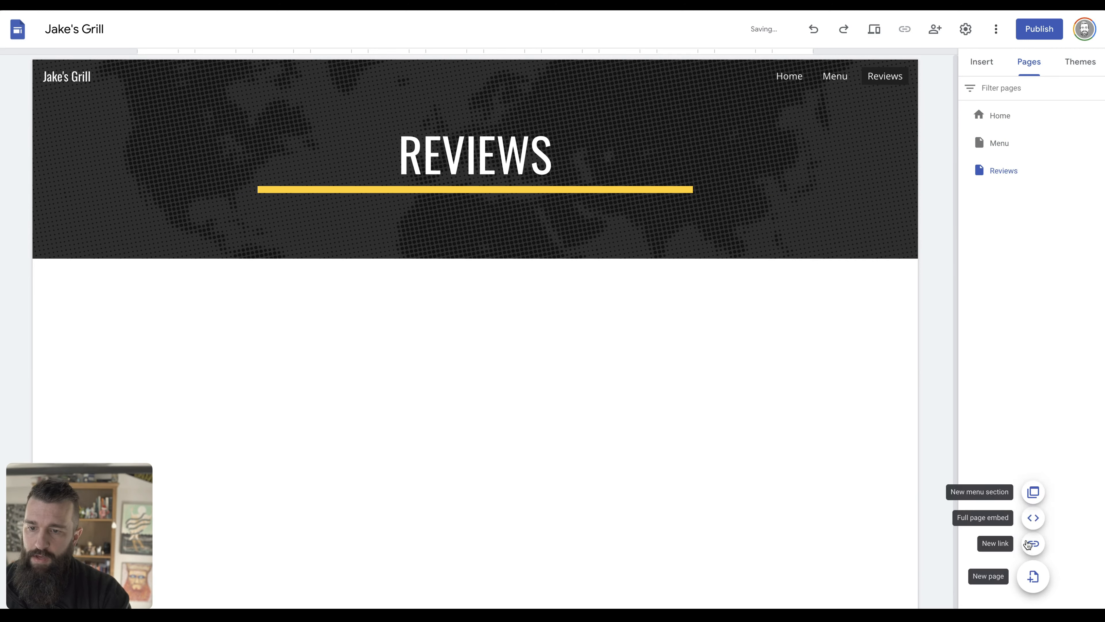
click(1034, 545)
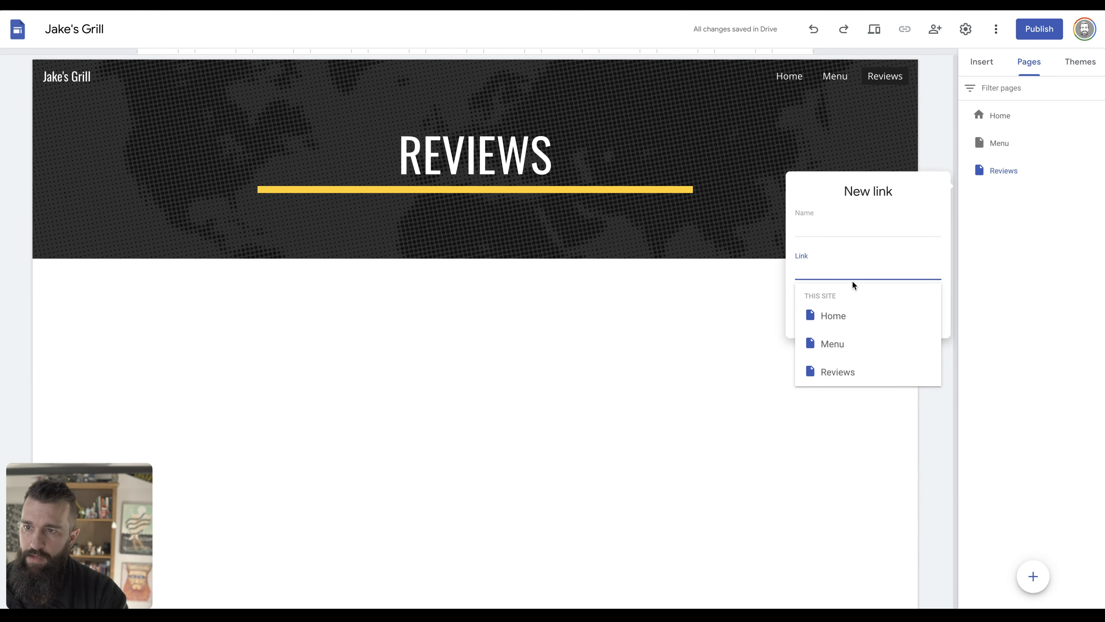
Name the link 'Call Now' and copy the call button's tel: link from the old Jake's Grill site.
click(834, 222)
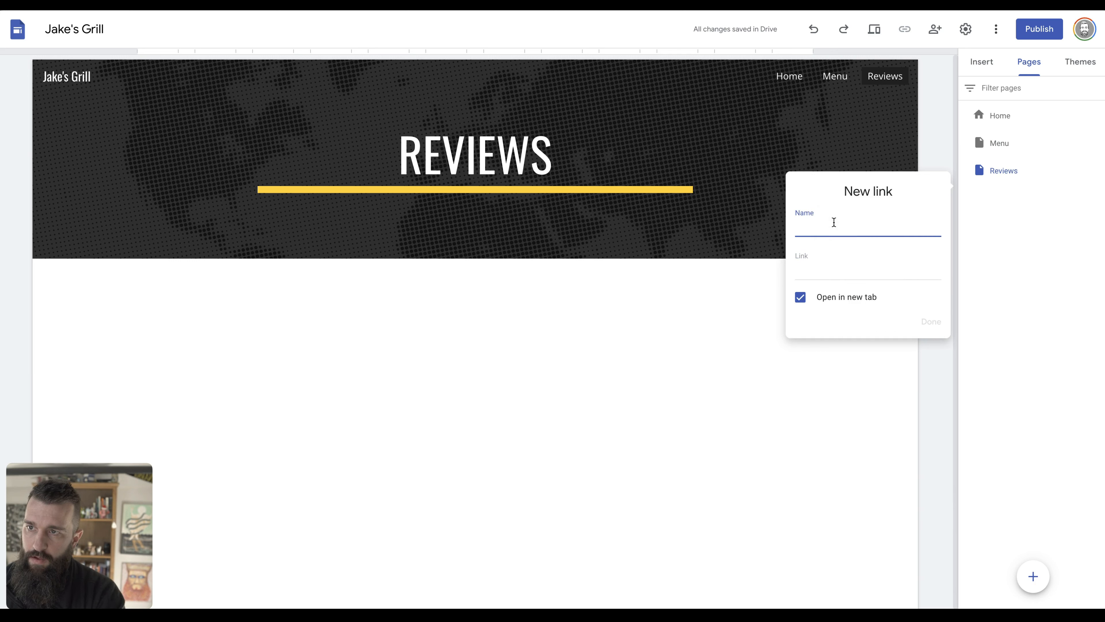
text(Call Now)
key(Tab)
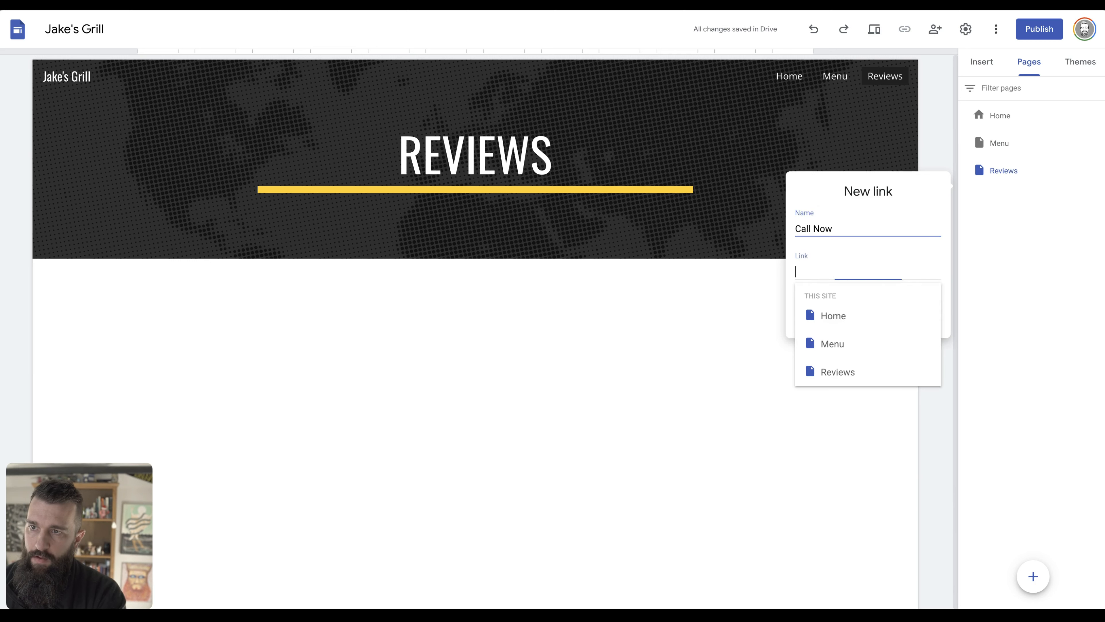
text(tel:)
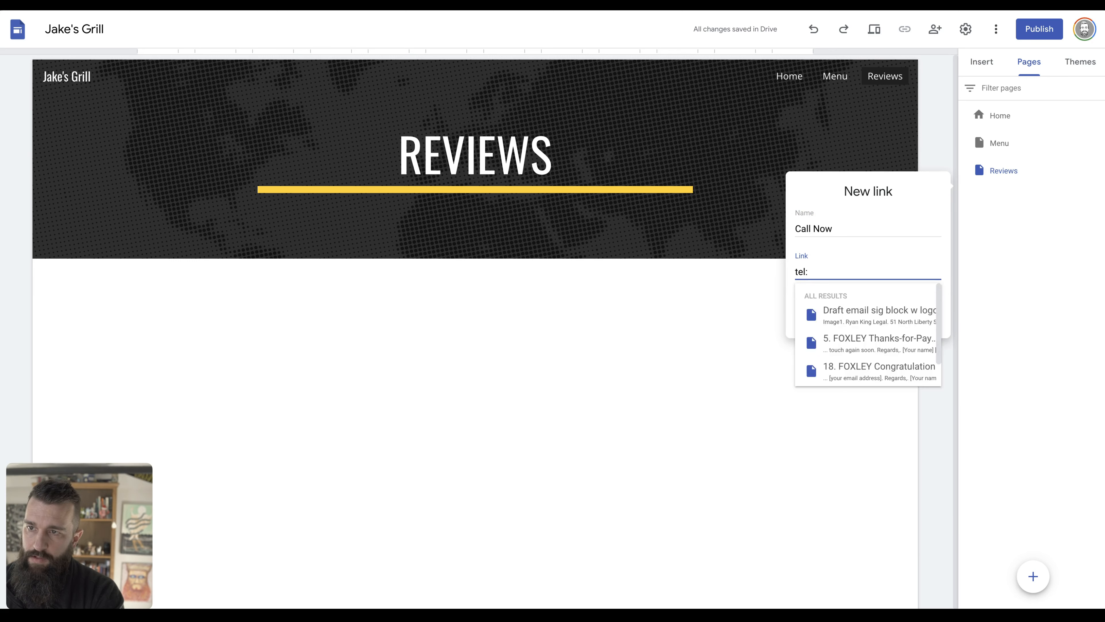
key(ctrl+Tab)
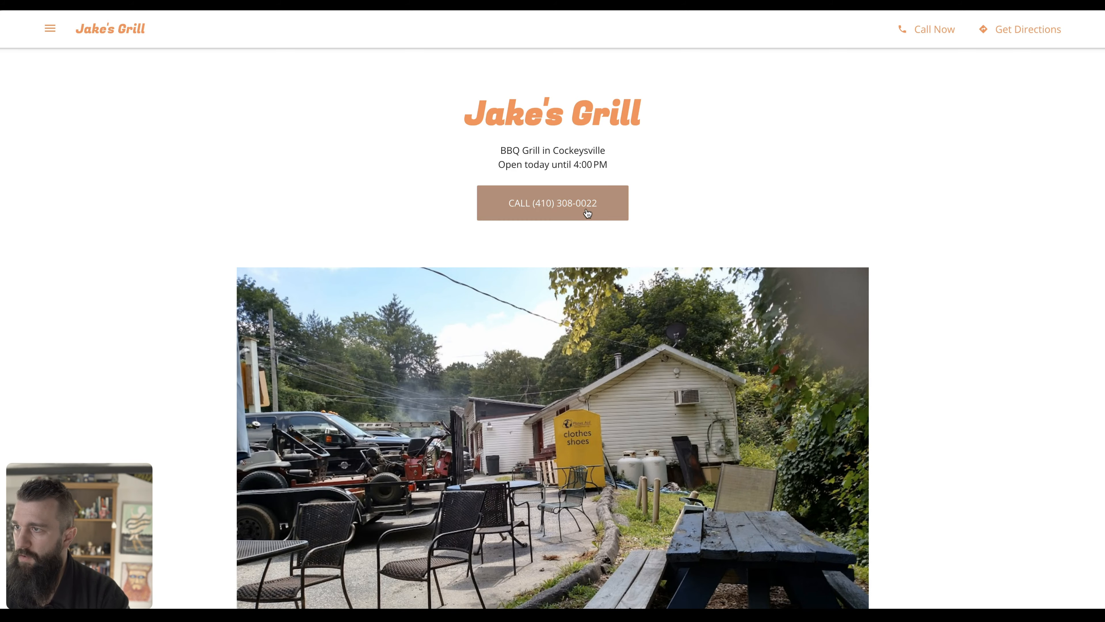
right_click(588, 208)
click(629, 298)
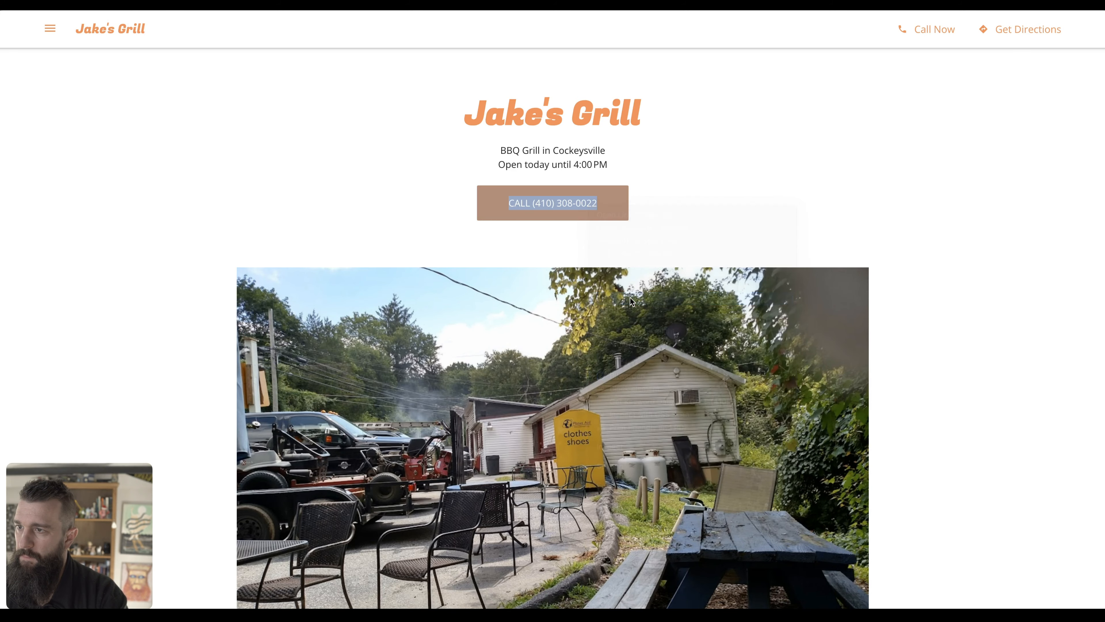
key(ctrl+Tab)
text(4)
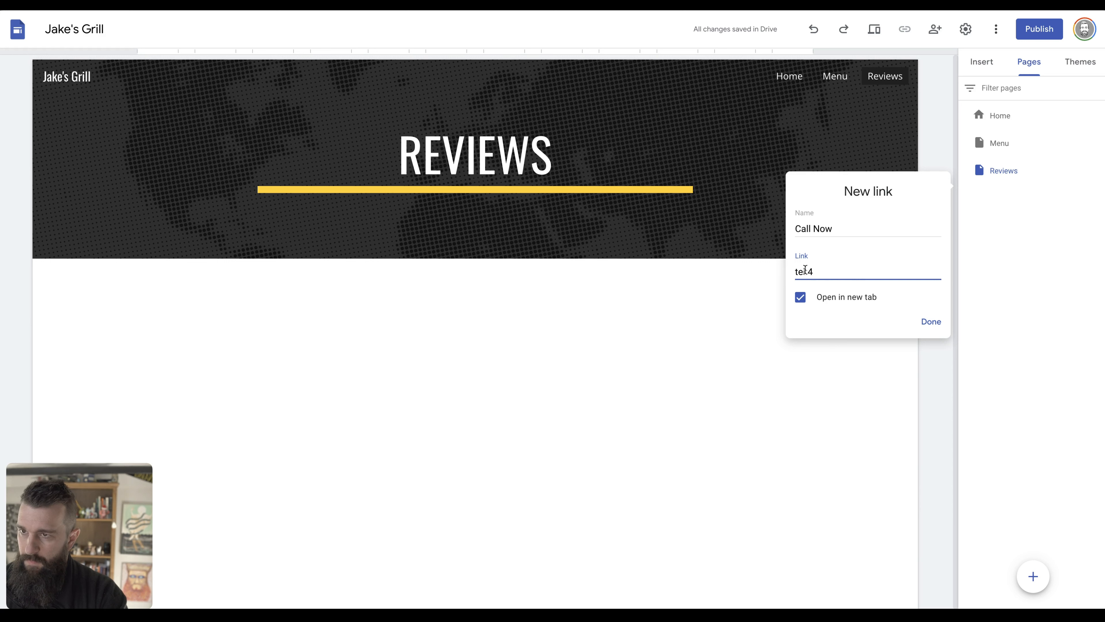
Paste the tel: link as the address without its plus sign, and replace 'Now' in the name with the number.
triple_click(805, 270)
key(ctrl+v)
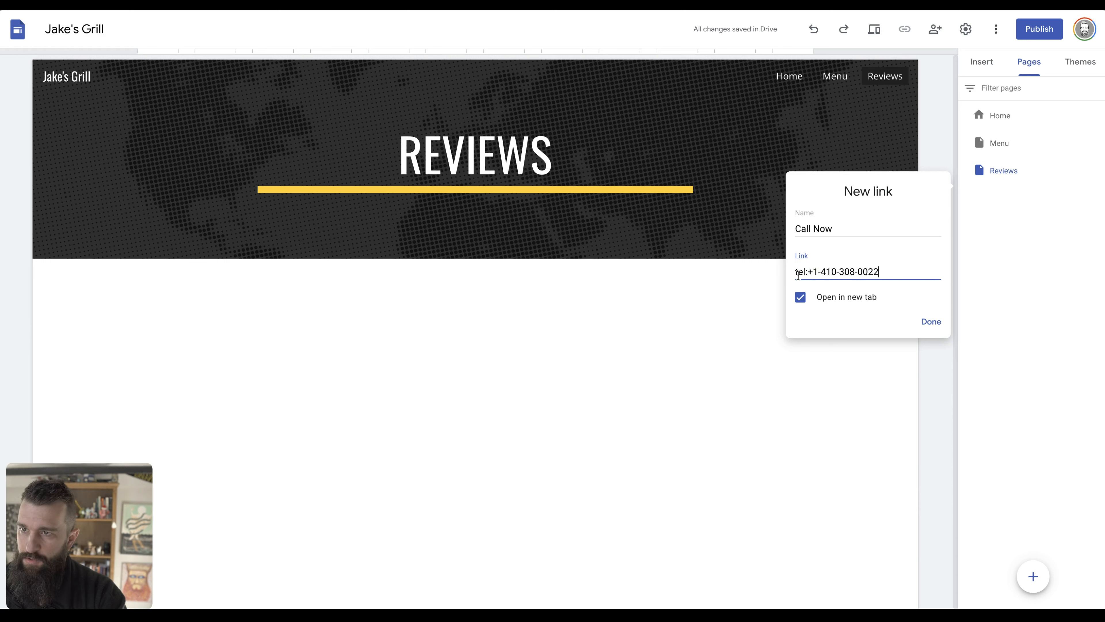
click(807, 274)
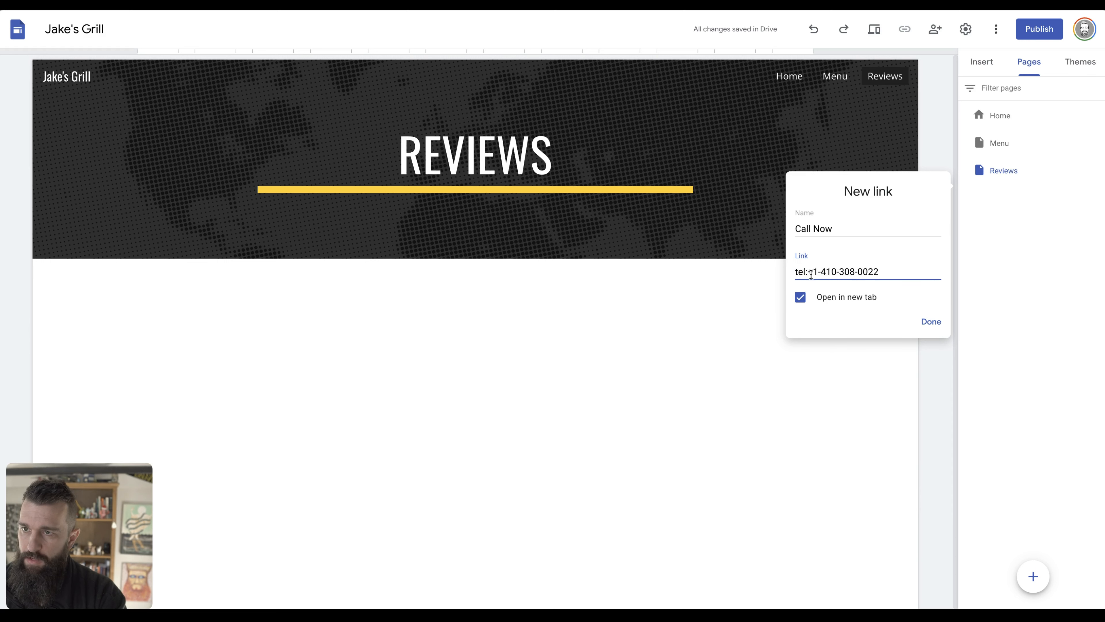
click(811, 273)
key(BackSpace)
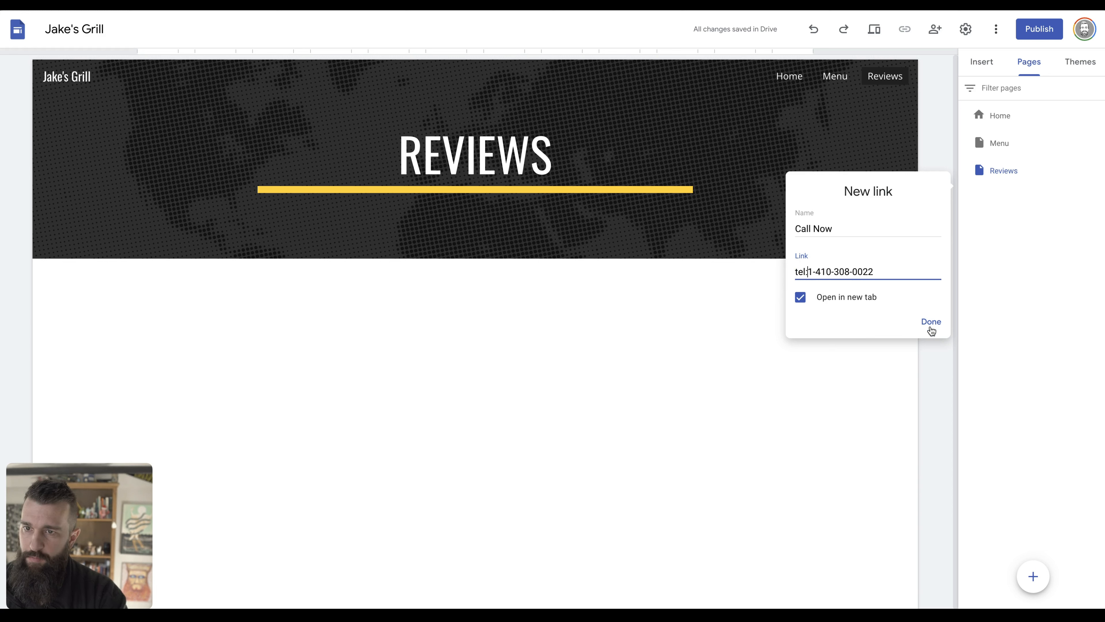
double_click(813, 227)
key(ctrl+v)
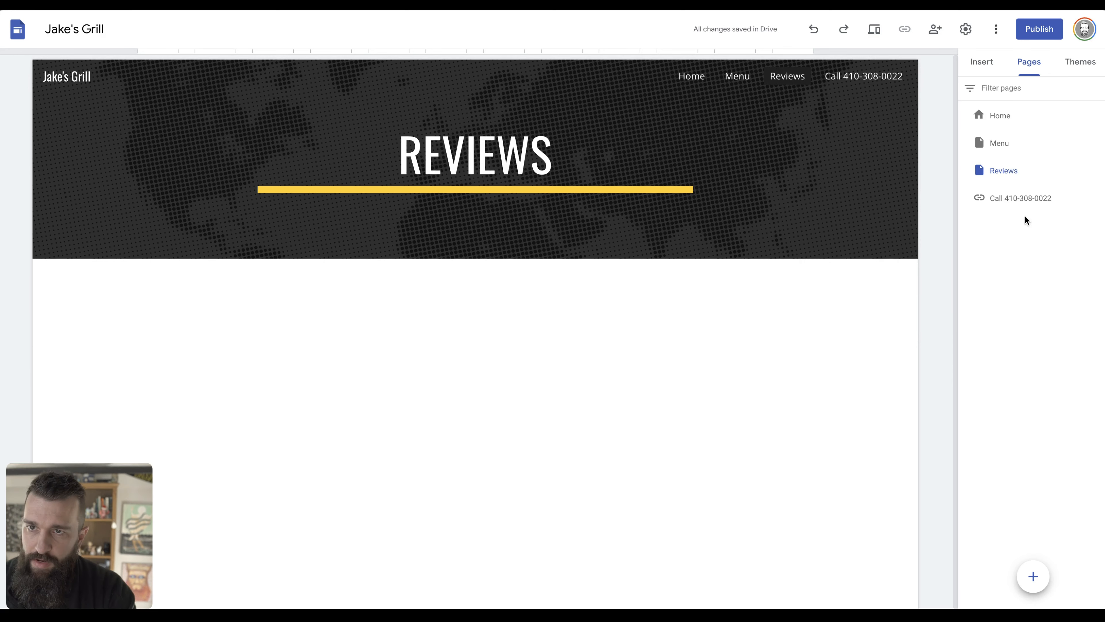
Set the call link's properties so it opens in the same tab.
click(1098, 197)
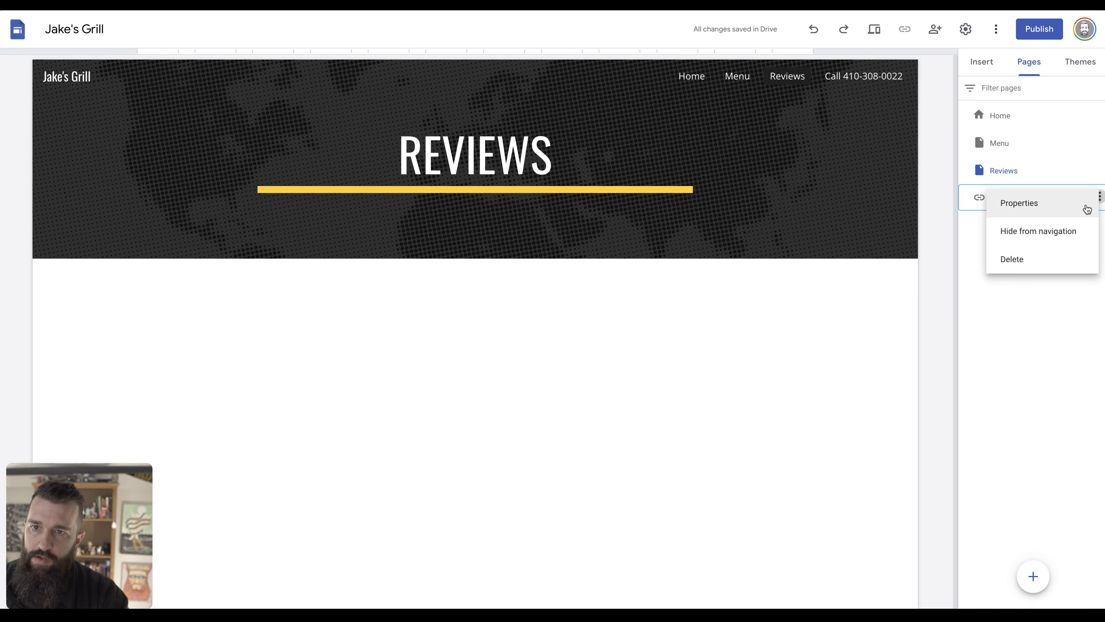
click(1040, 199)
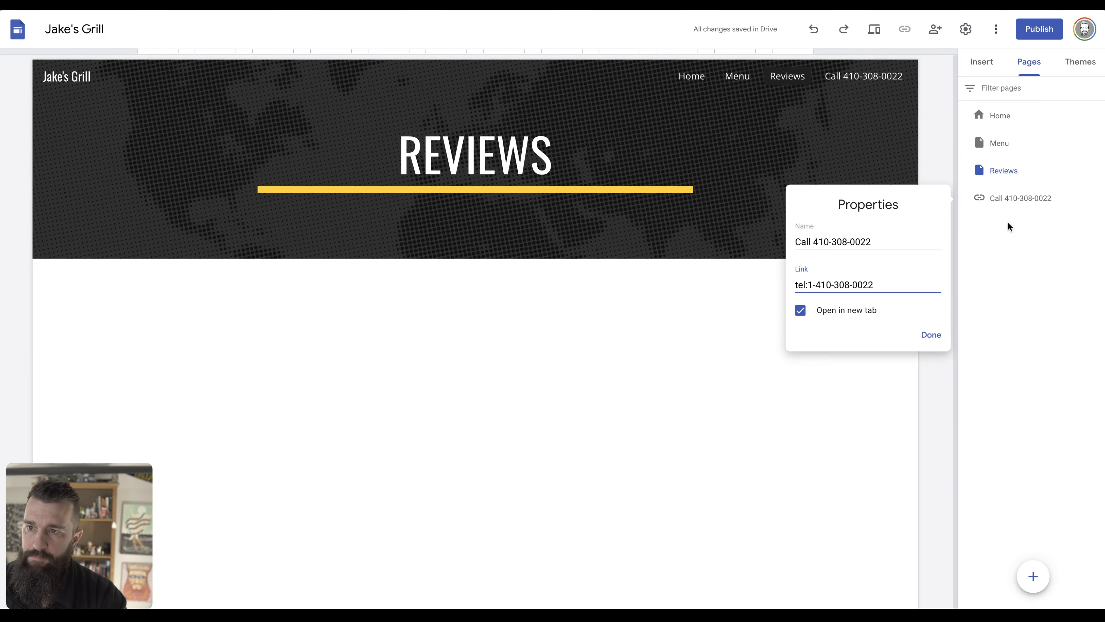
click(853, 311)
click(926, 335)
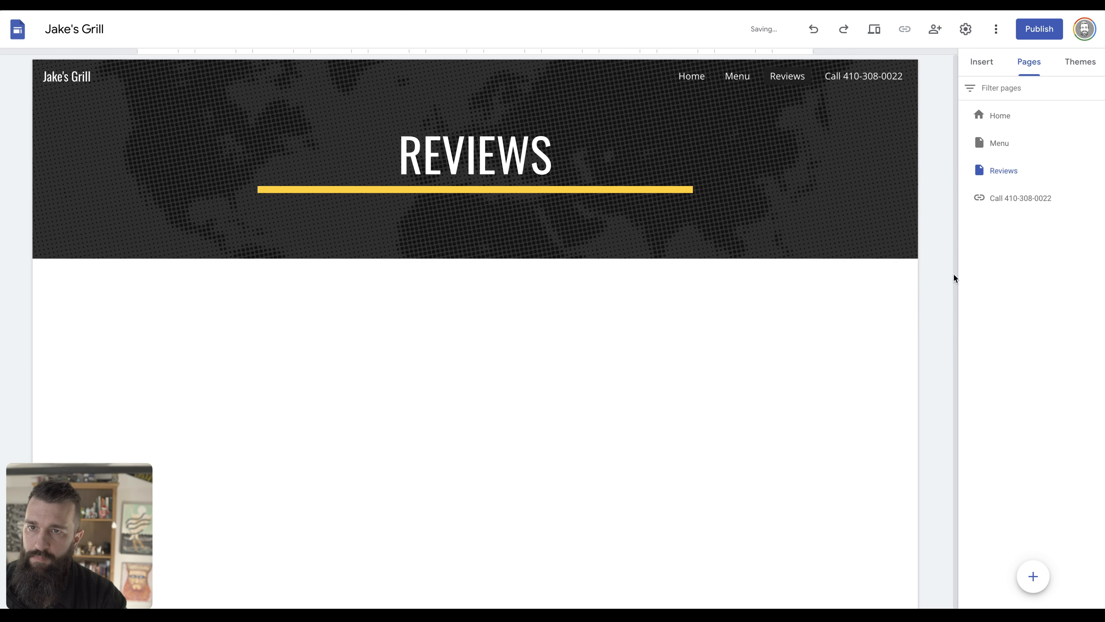
Delete the call link, then the Reviews and Menu pages.
click(1099, 197)
click(1014, 262)
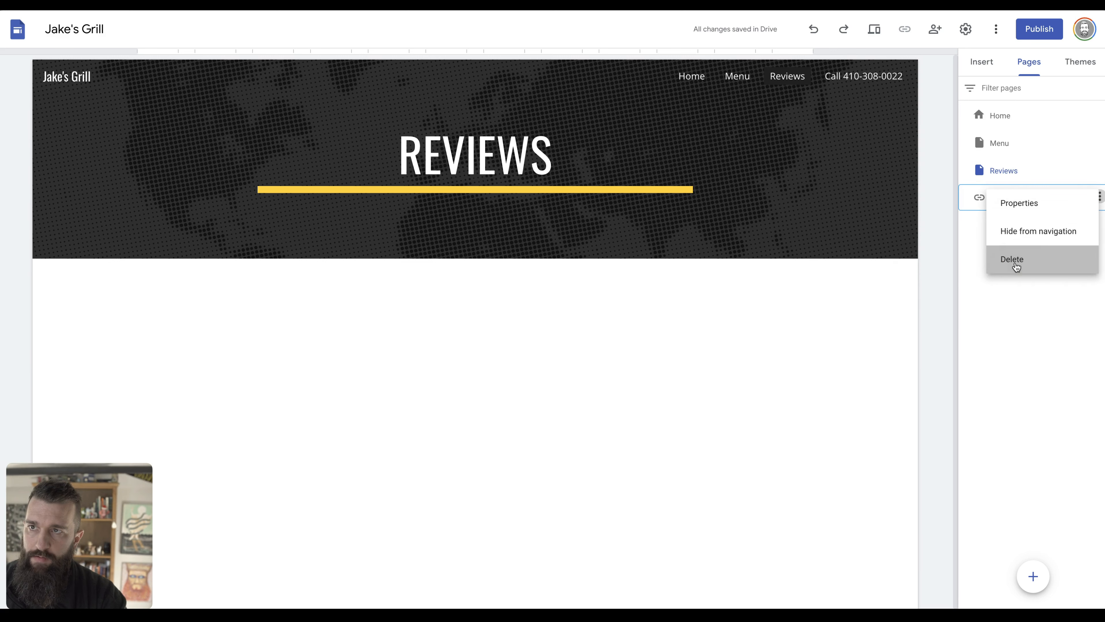
click(1099, 170)
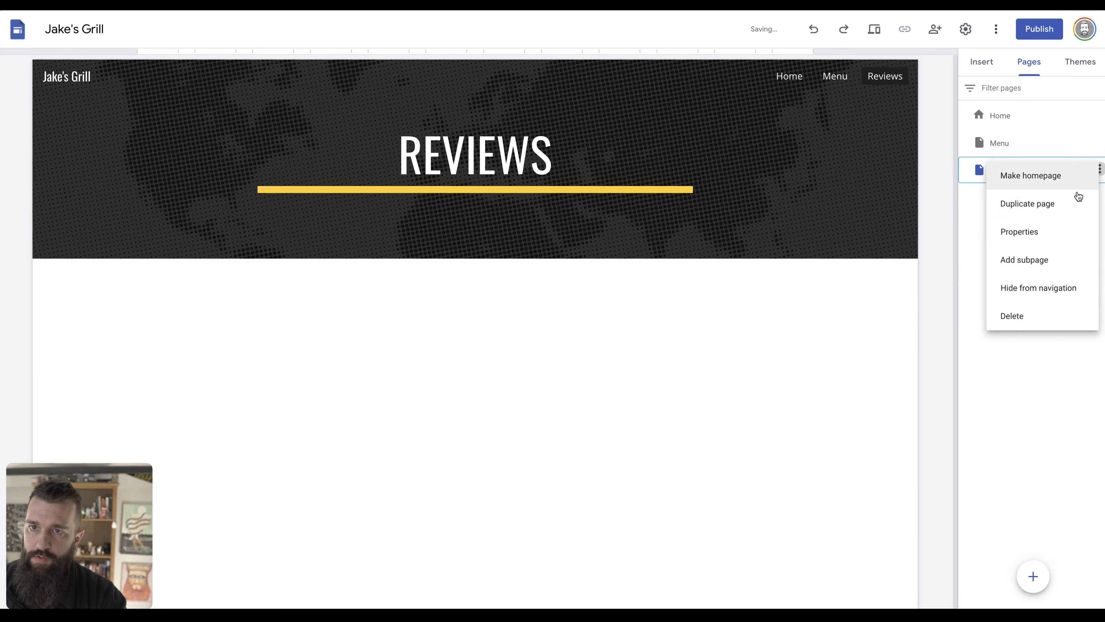
click(1012, 314)
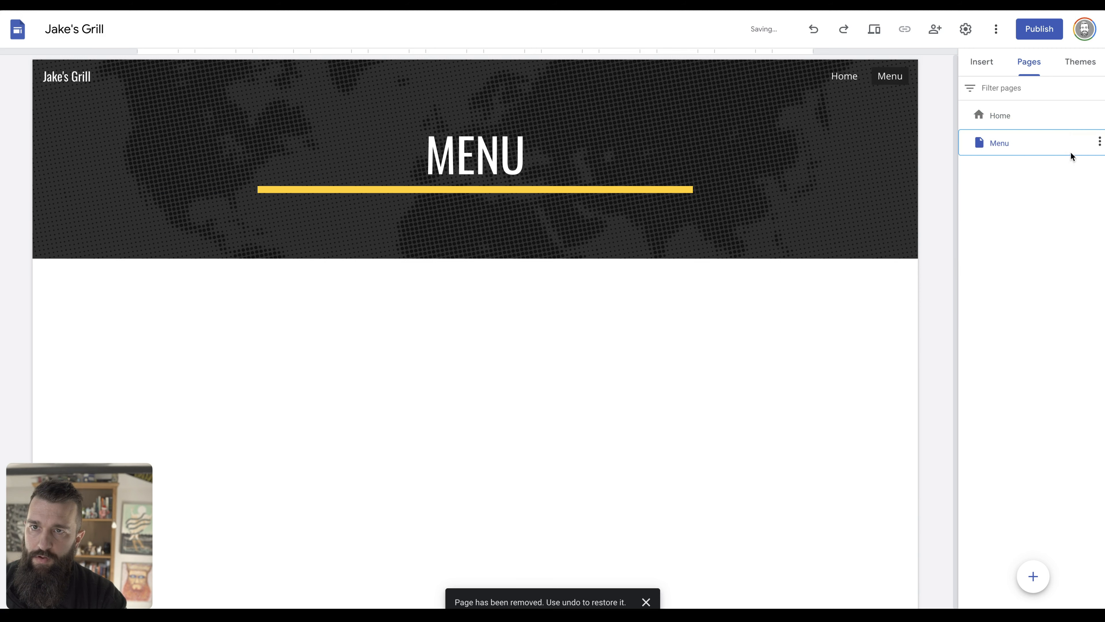
click(1099, 143)
click(1016, 289)
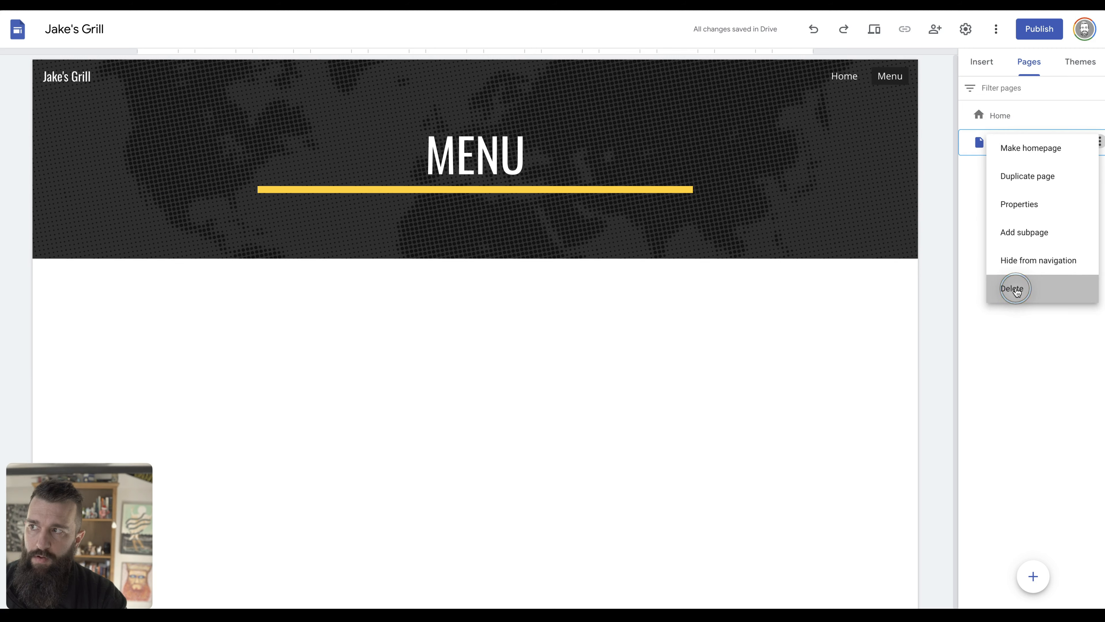
Show the Insert panel and scroll through the elements it offers.
click(983, 63)
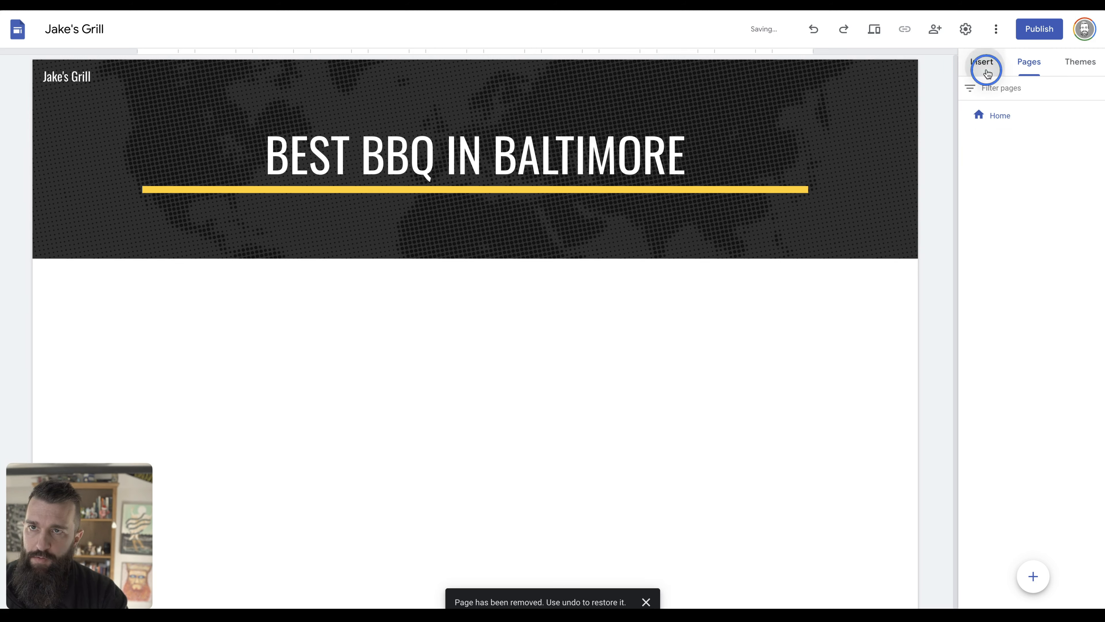
scroll(1022, 342, down, 3)
scroll(1021, 341, down, 3)
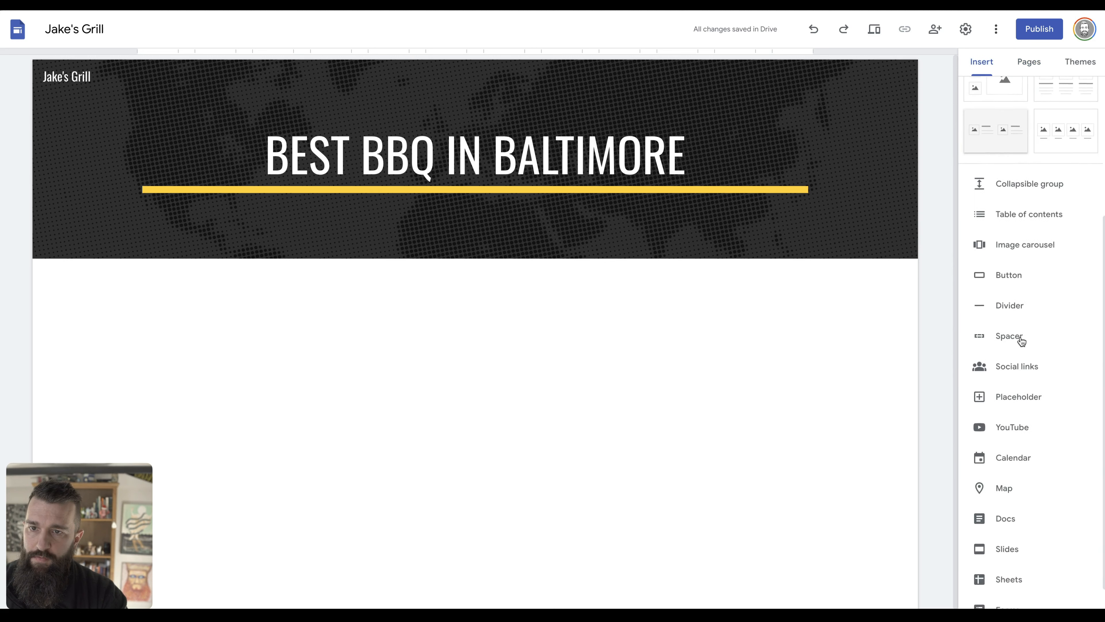
scroll(1021, 340, up, 5)
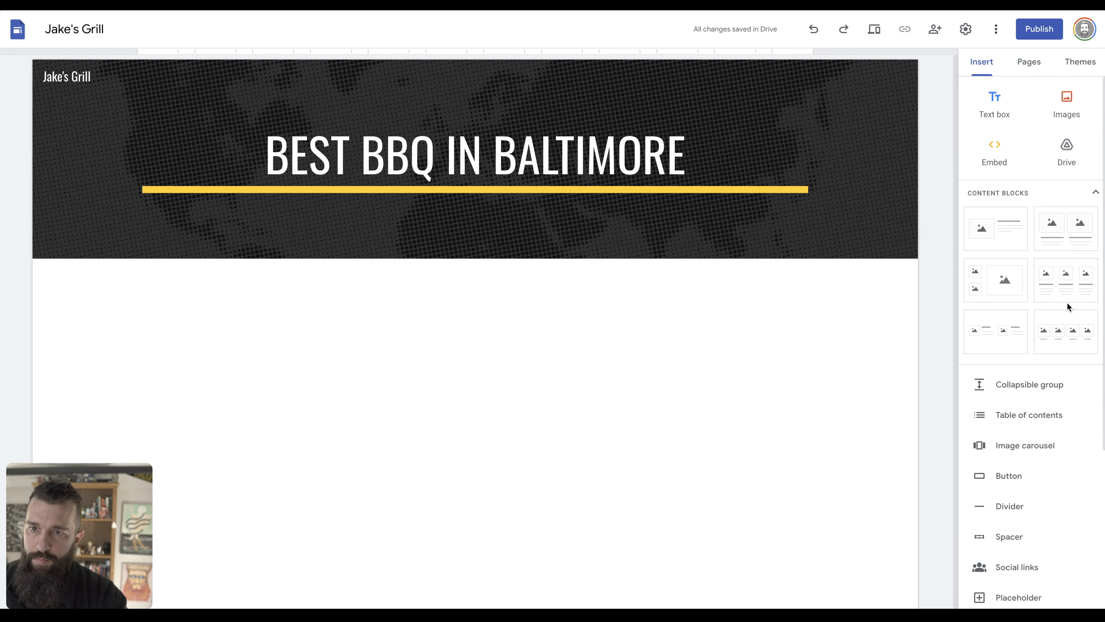
scroll(1028, 348, down, 5)
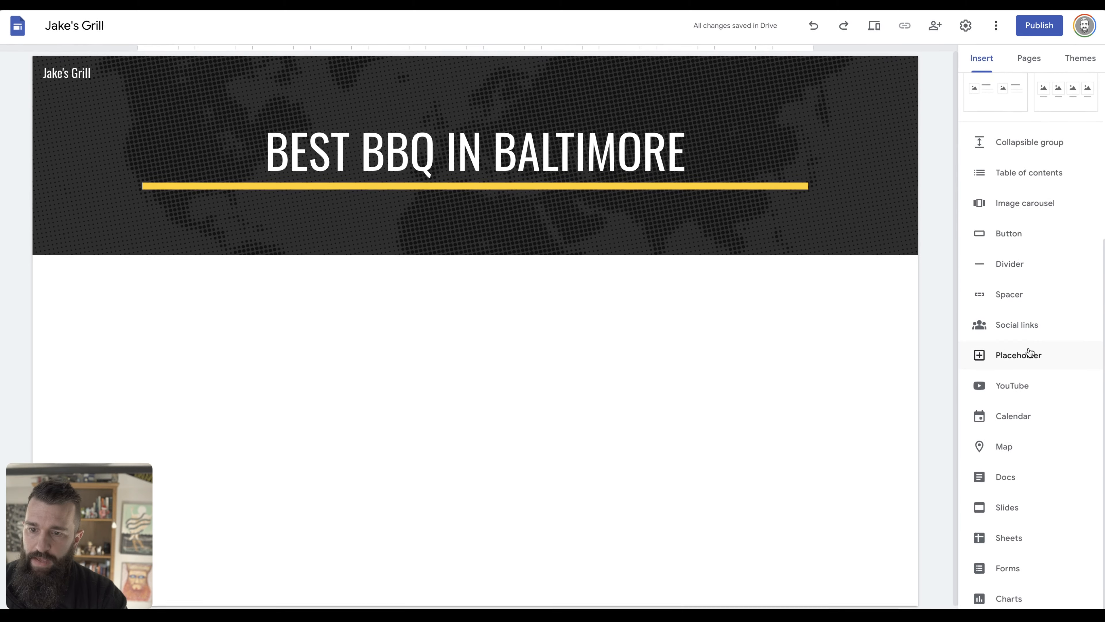
scroll(1028, 349, up, 5)
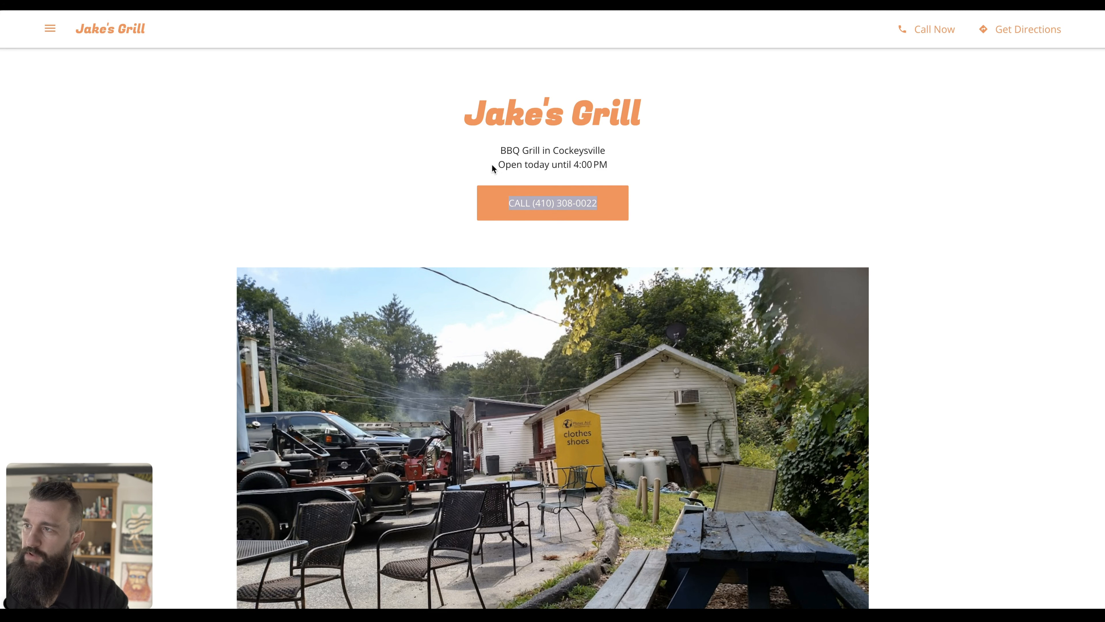
Highlight the 'Open today until 4:00 PM' hours line on the old business site, then scroll down.
drag(495, 166, 629, 164)
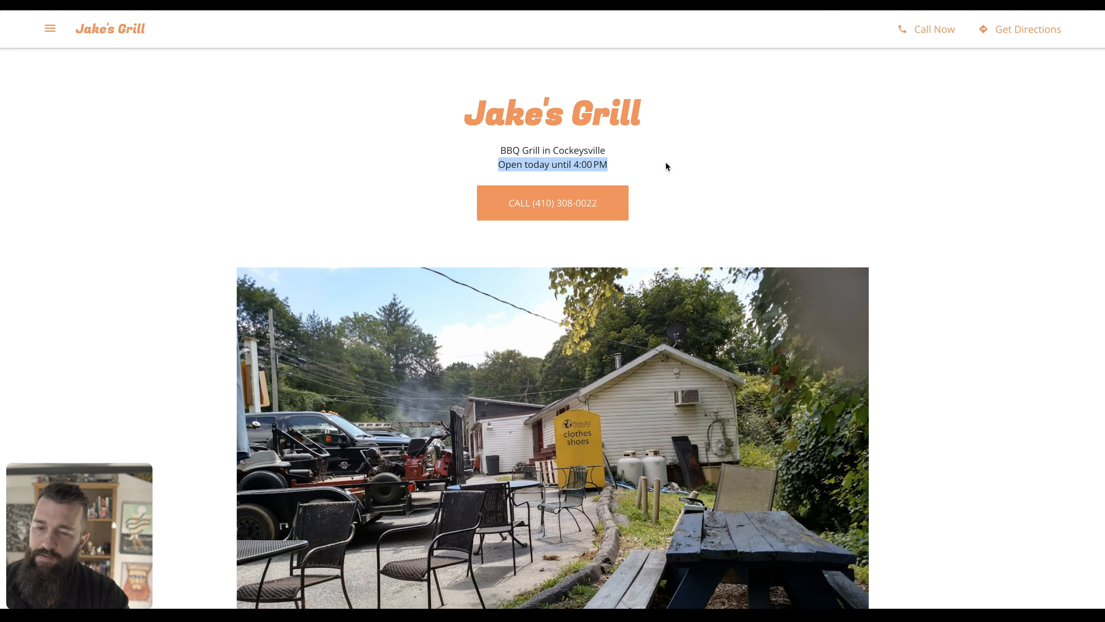
click(572, 172)
drag(622, 169, 484, 168)
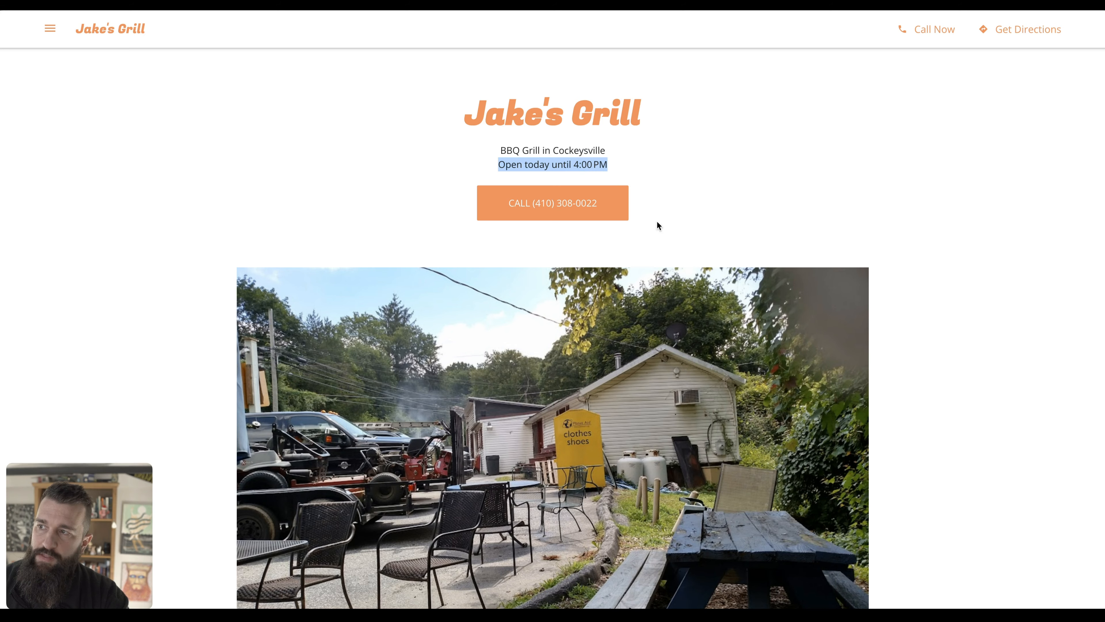
scroll(656, 220, down, 15)
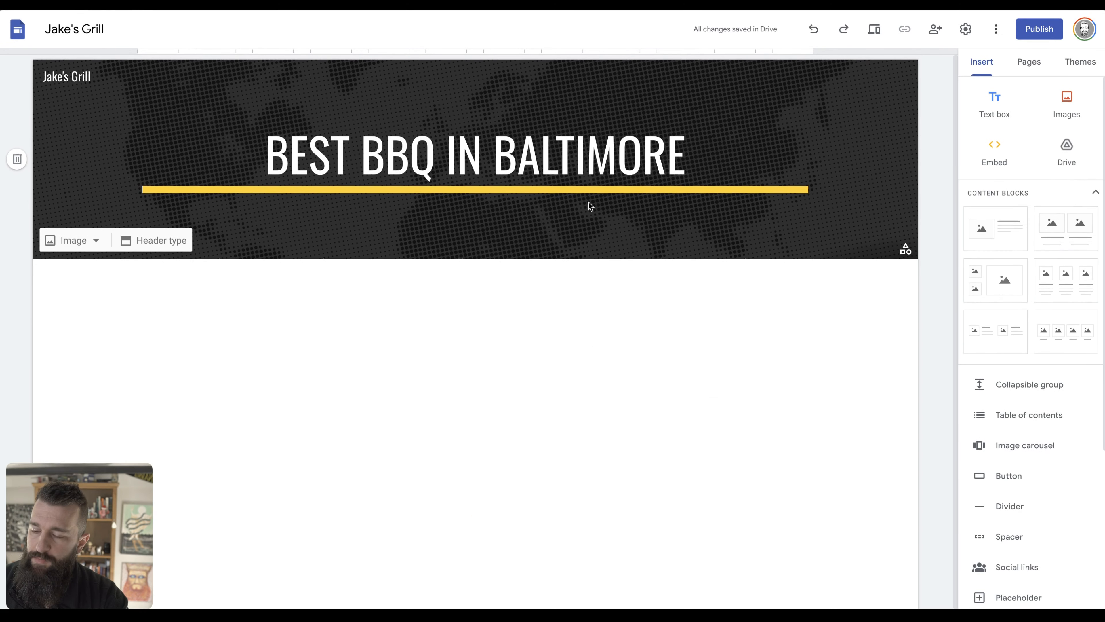
Search the web for 'squarespace mobile information bar' and open the Squarespace Help Center result.
key(super+t)
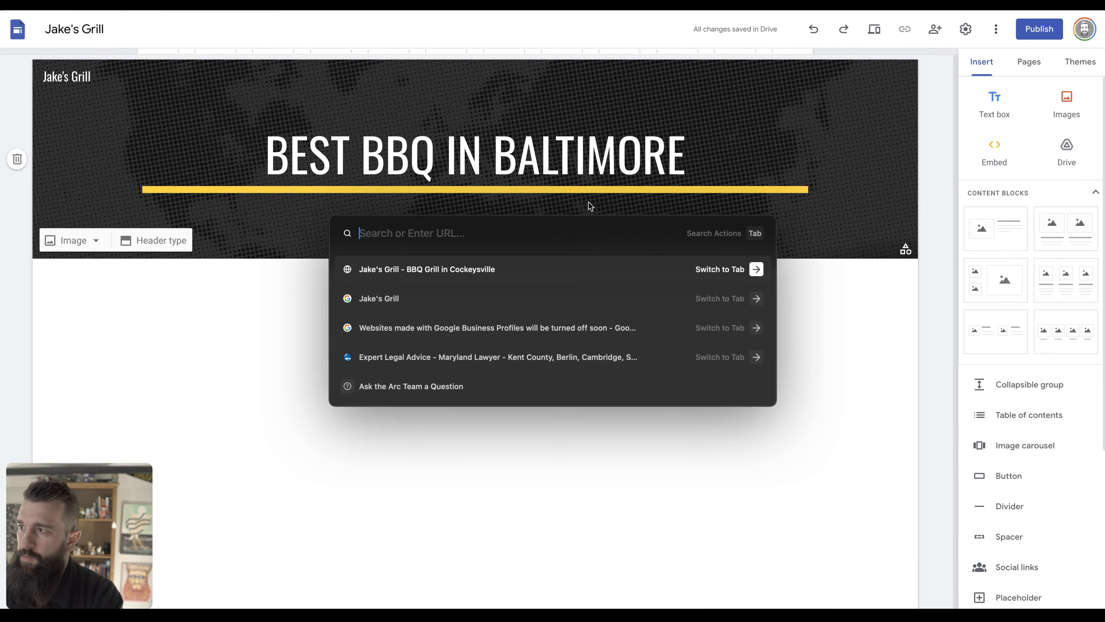
text(squarespace mo)
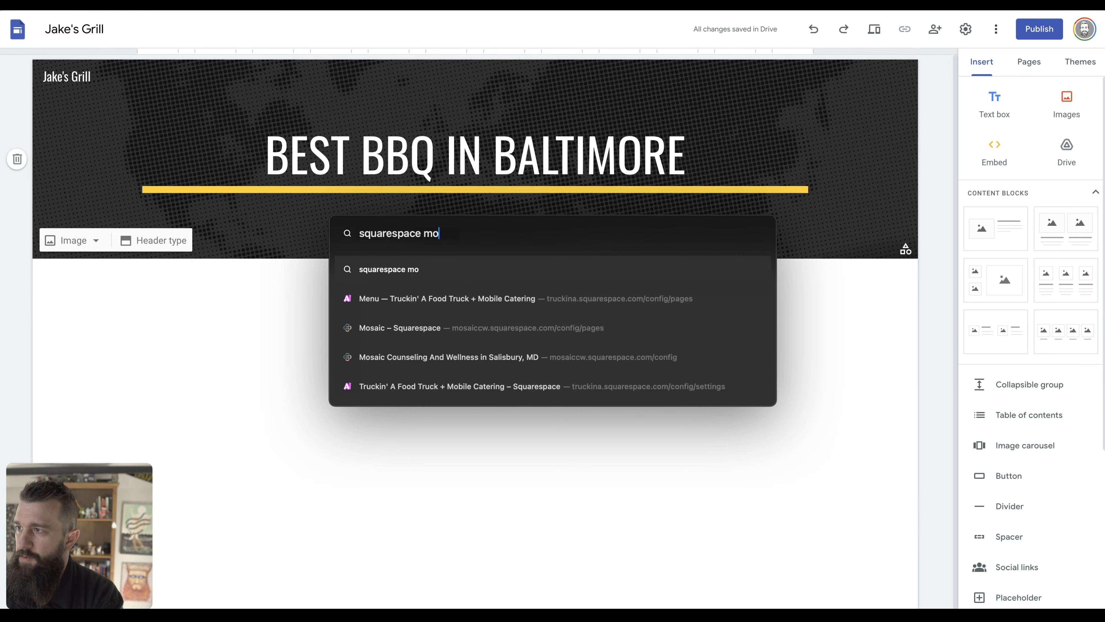
text(bile information bar)
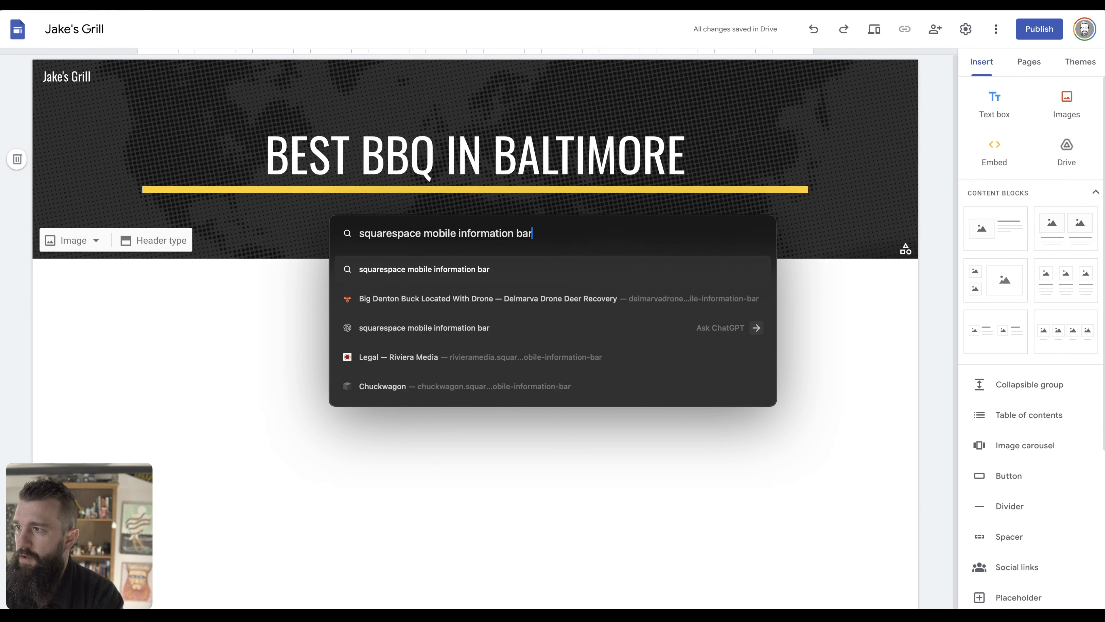
key(Return)
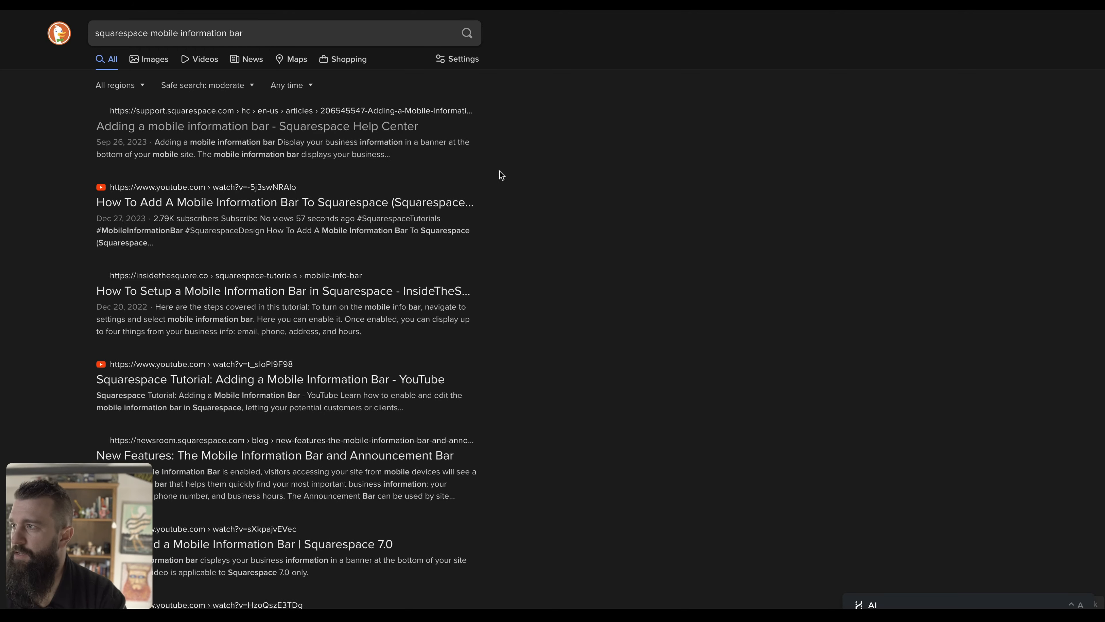
click(323, 127)
Scroll through the 'Adding a mobile information bar' article.
scroll(482, 196, down, 10)
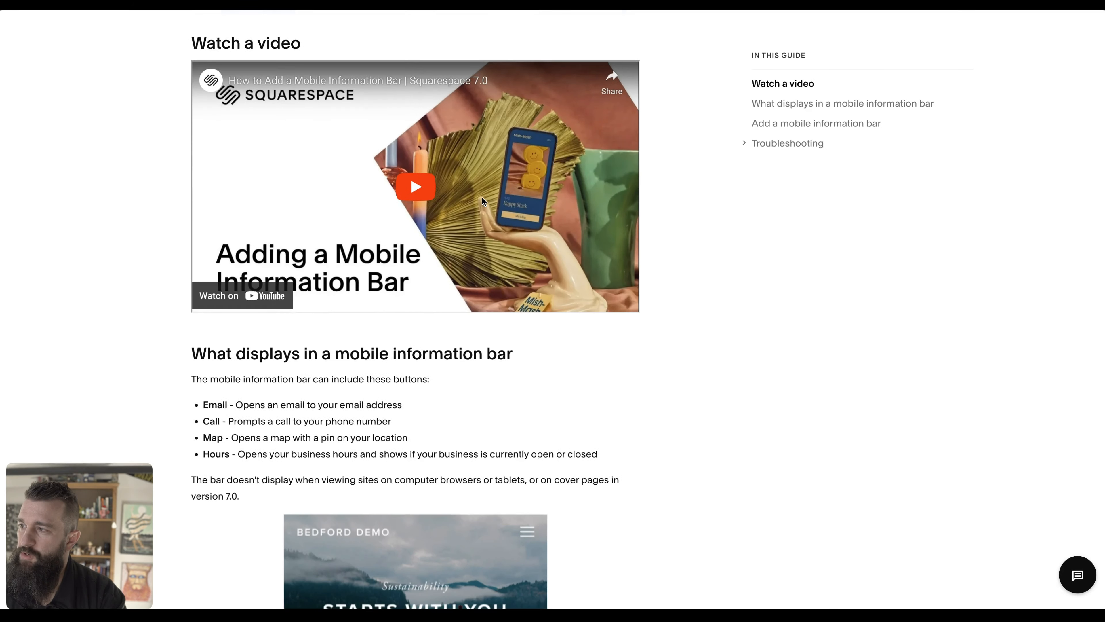
scroll(482, 201, down, 4)
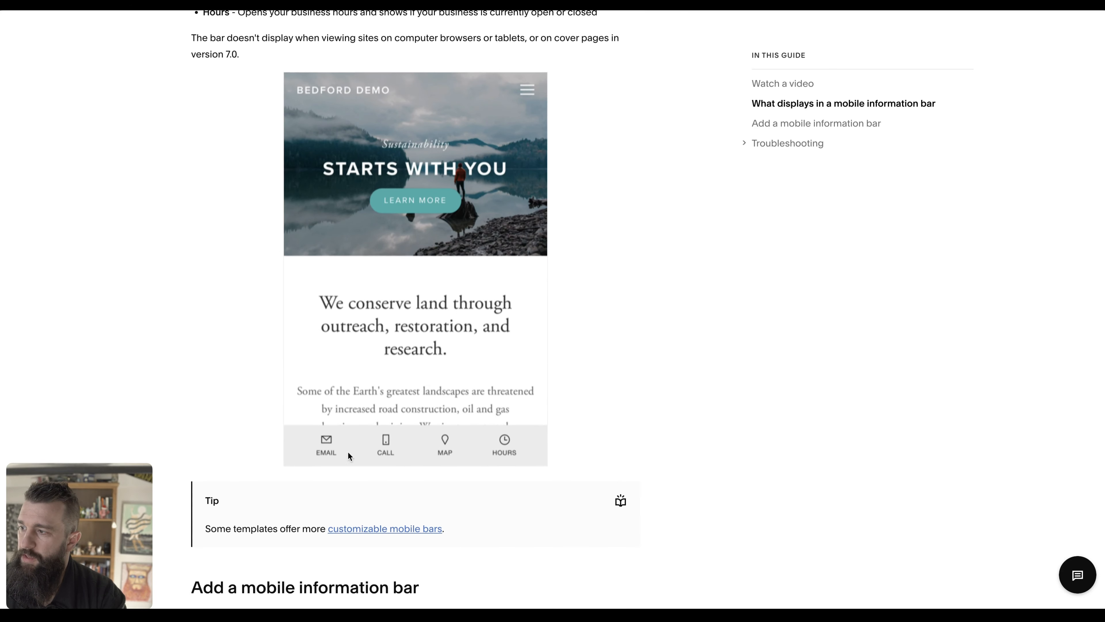
scroll(543, 487, down, 3)
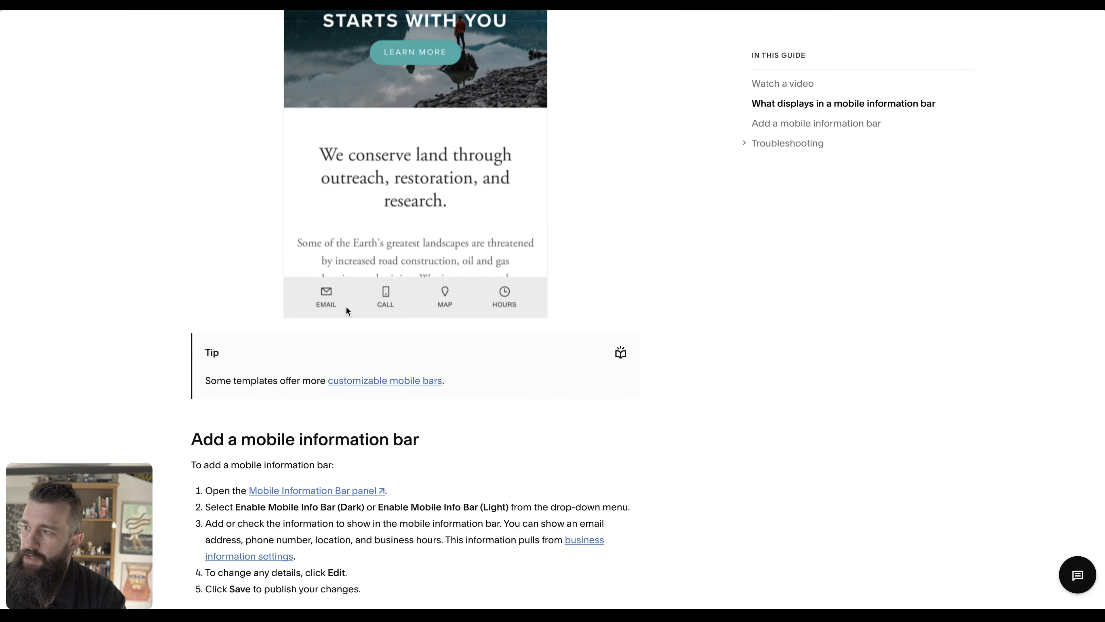
scroll(553, 520, down, 14)
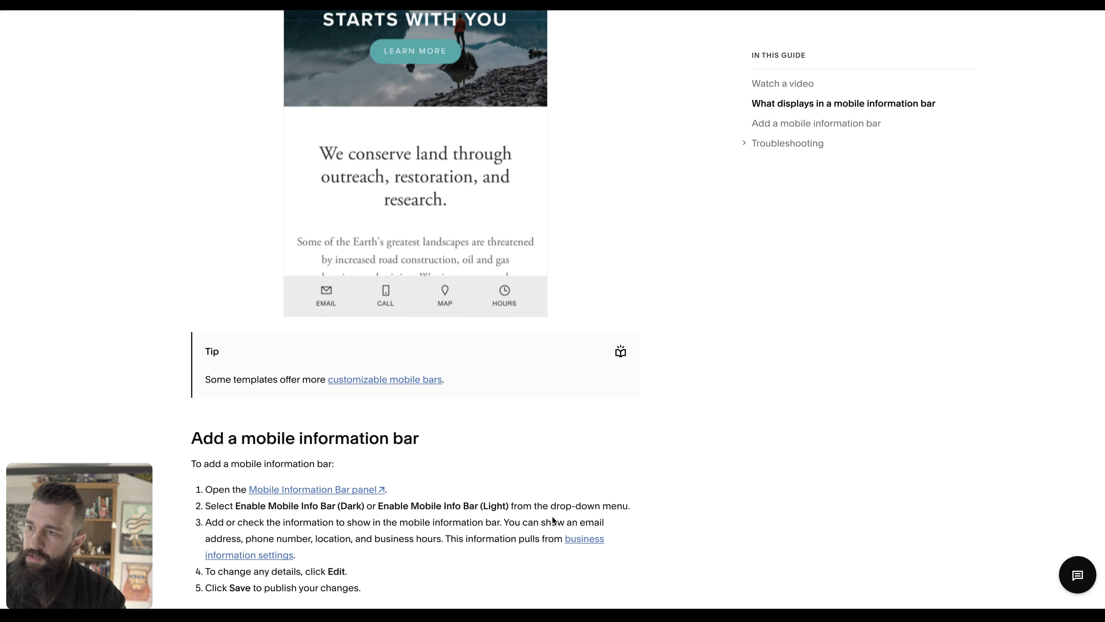
scroll(554, 520, down, 3)
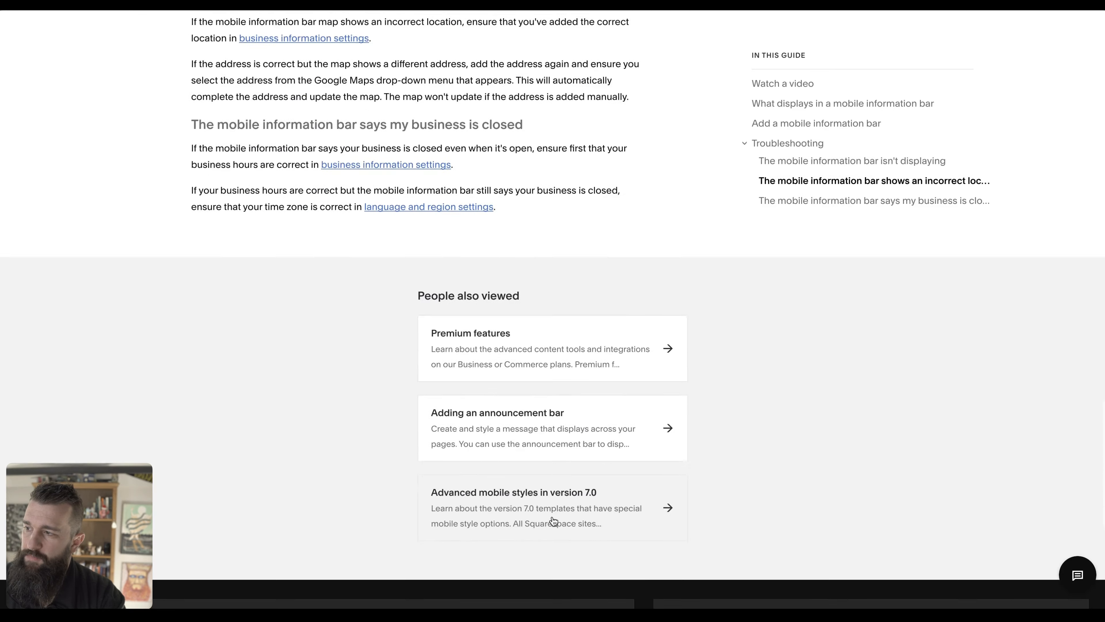
scroll(553, 519, up, 20)
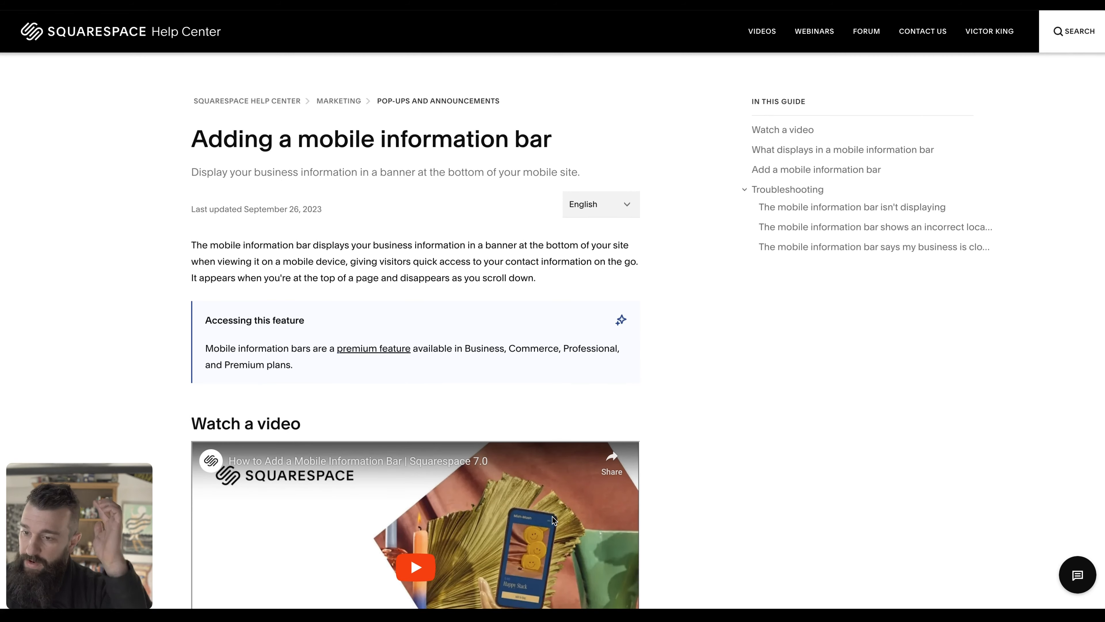
Save the outdoor seating photo from the Jake's Grill business page with Save Image As.
click(680, 426)
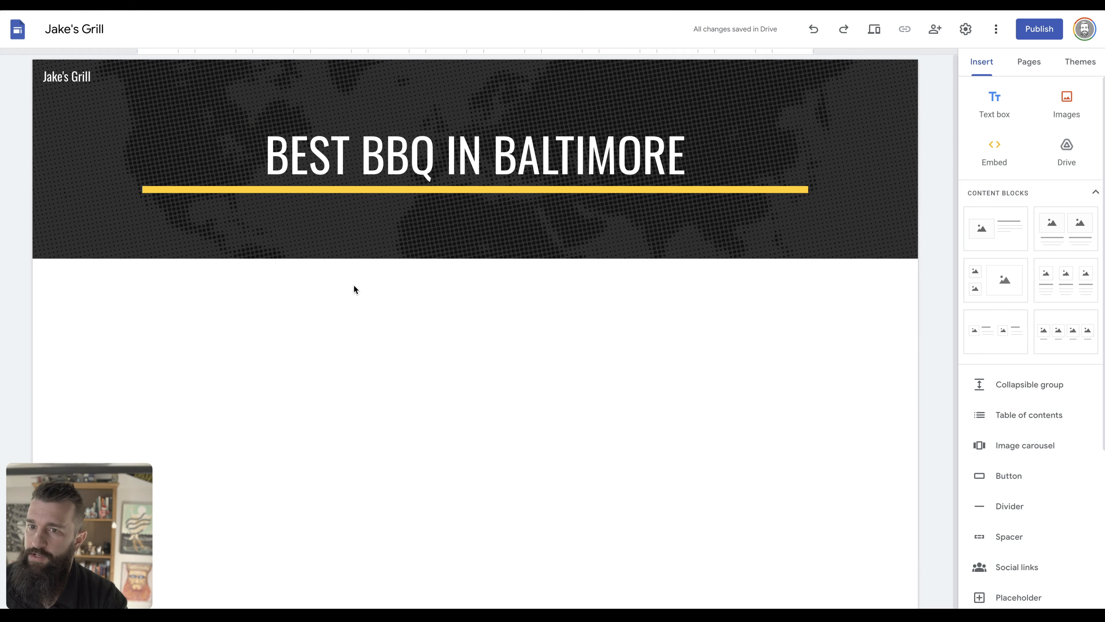
key(super+Tab)
key(super+Tab)
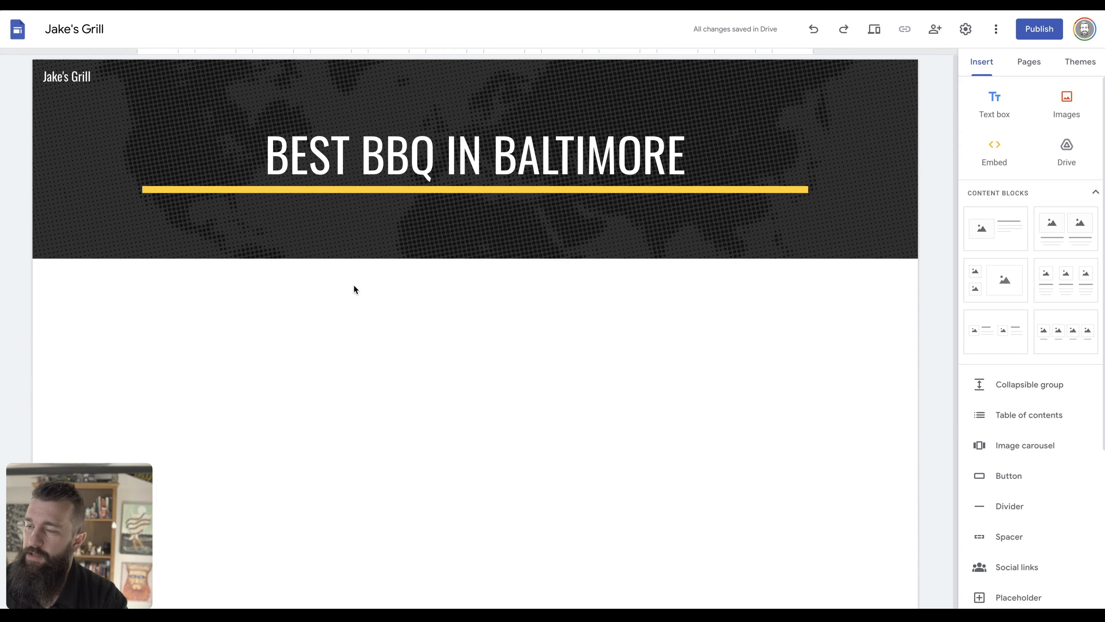
key(ctrl+Tab)
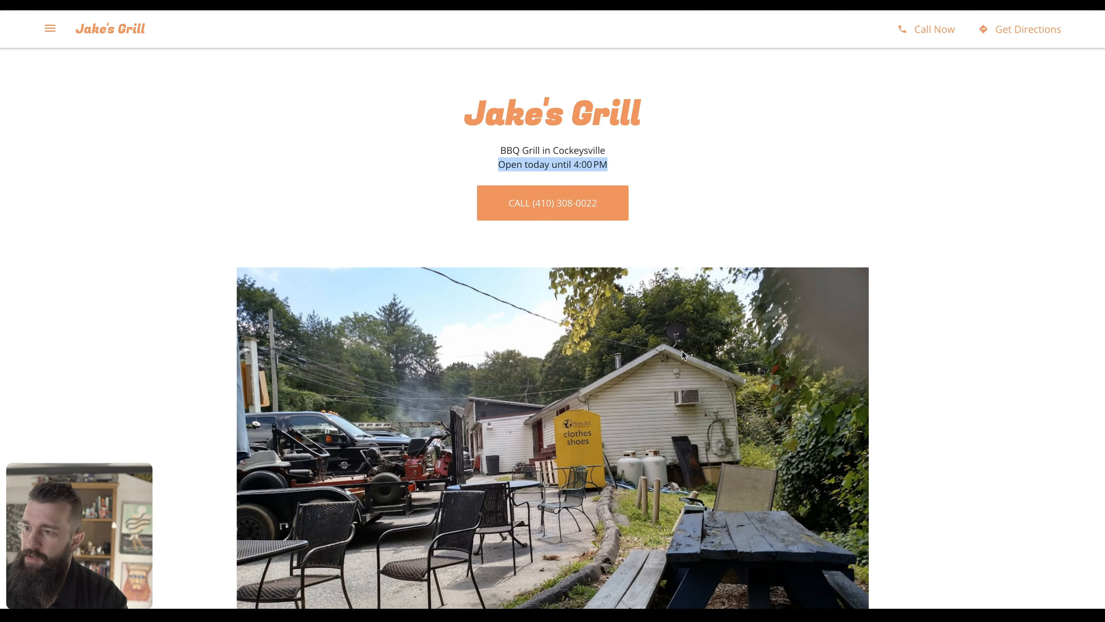
scroll(682, 352, down, 2)
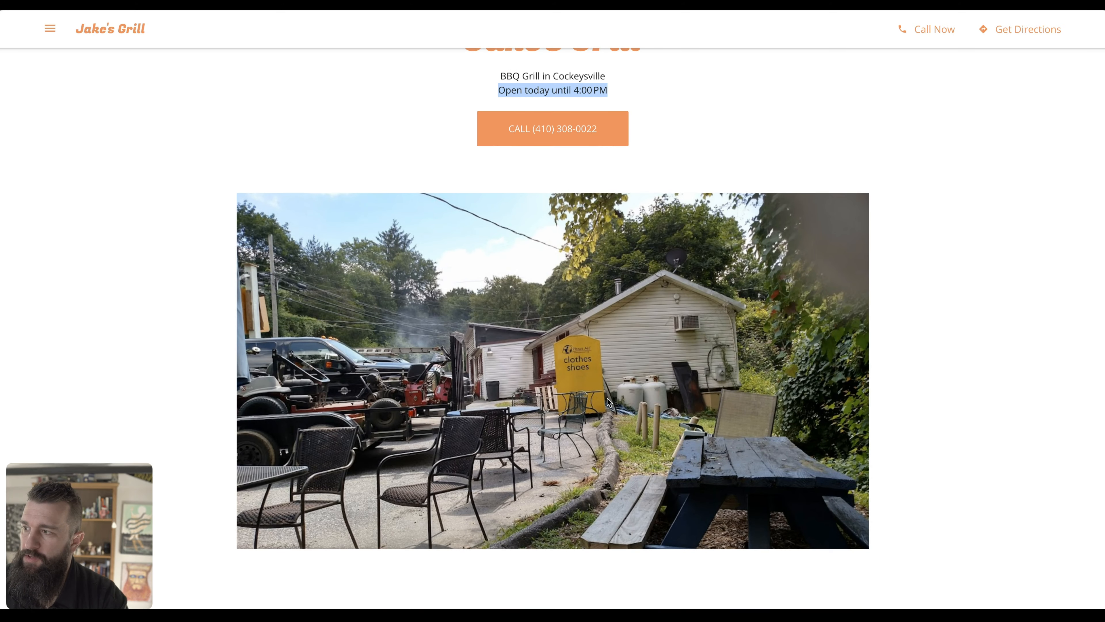
right_click(607, 398)
click(636, 419)
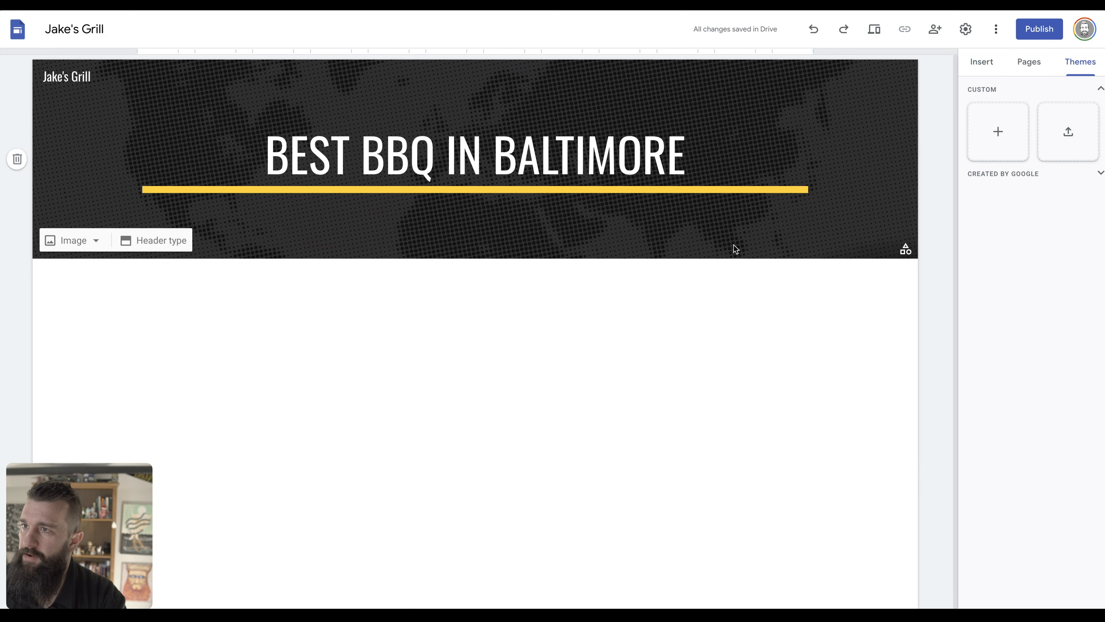
Upload grill.jpg from the iCloud Desktop as the header background image.
click(83, 240)
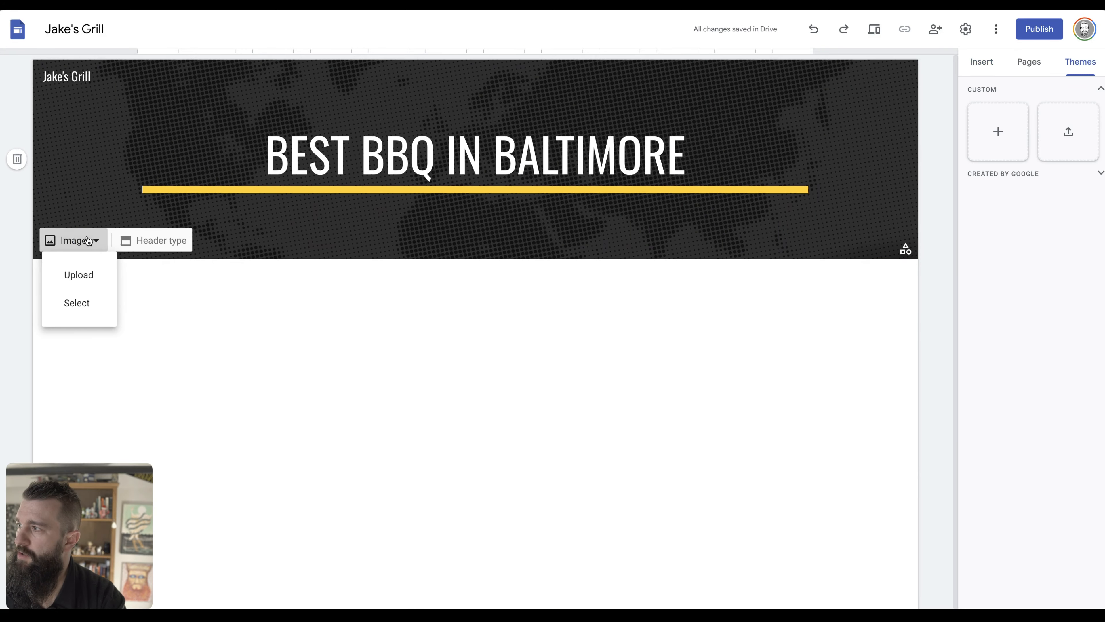
click(84, 278)
click(235, 71)
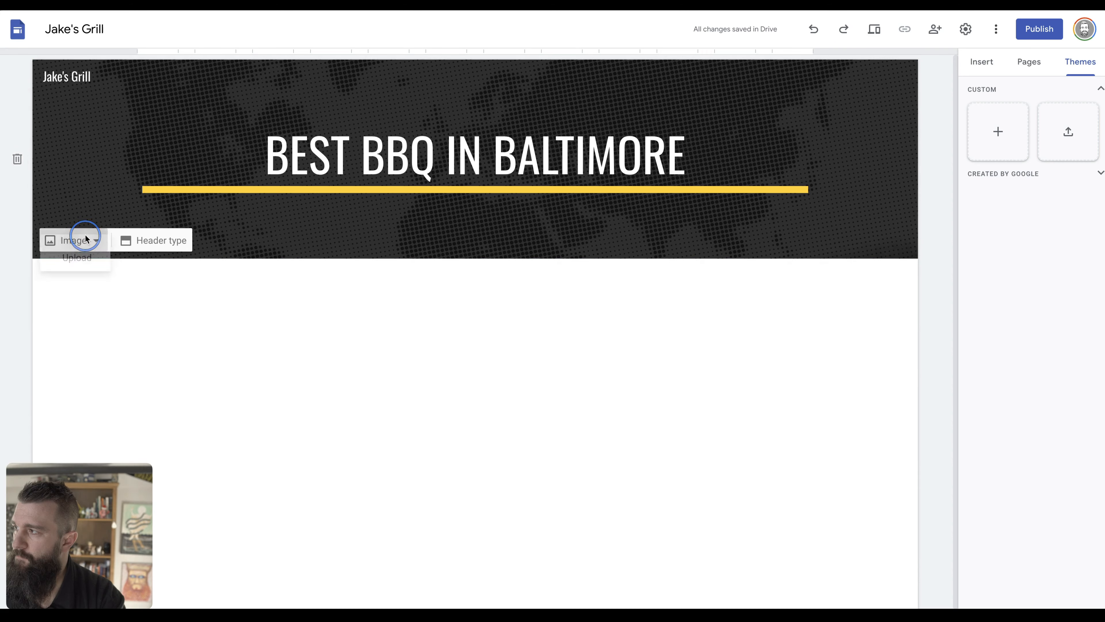
click(82, 241)
click(75, 277)
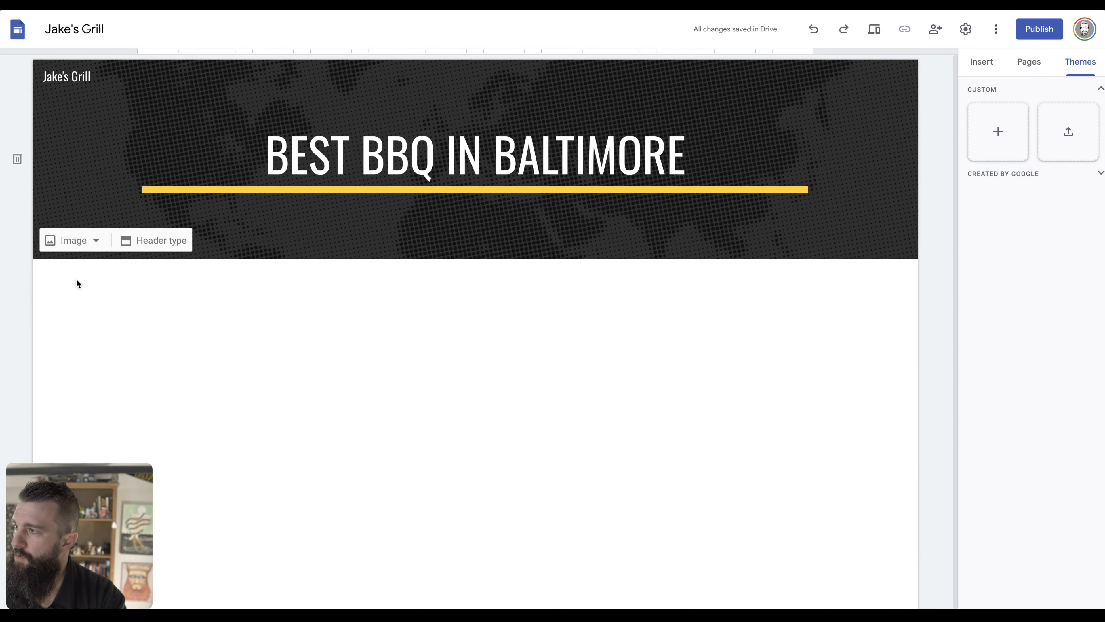
click(253, 74)
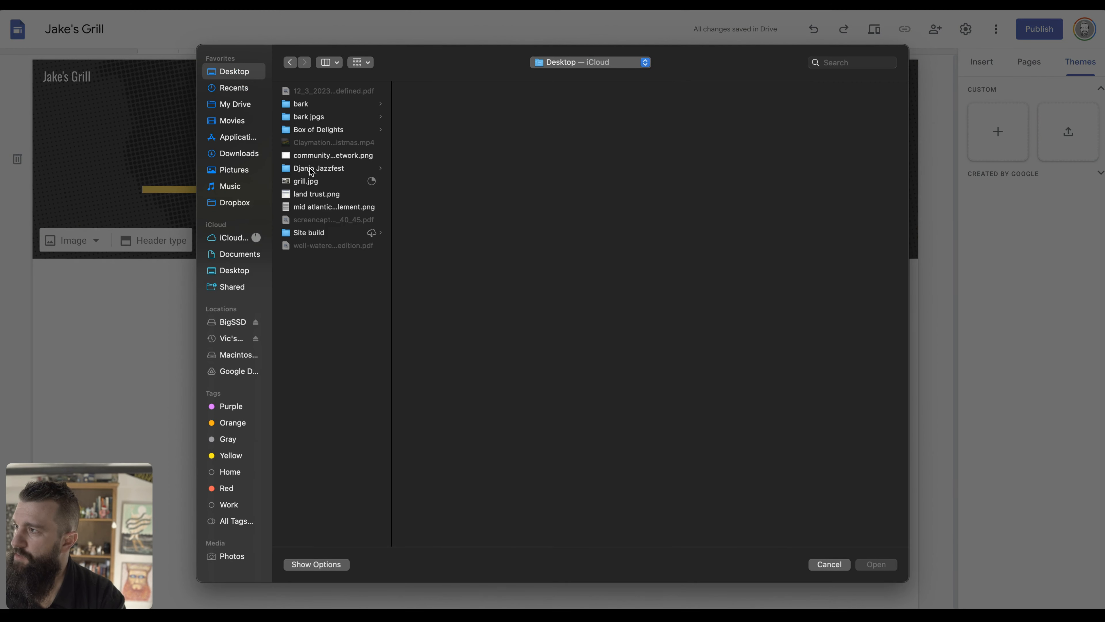
click(317, 182)
click(877, 564)
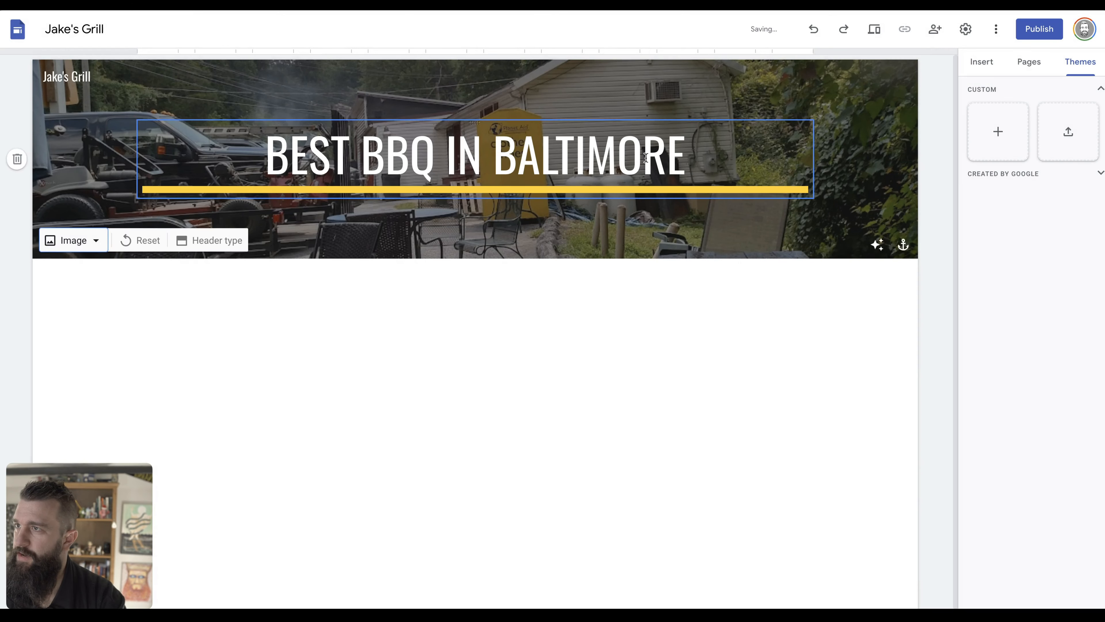
Try Large banner and Cover header types, settle on Banner, then delete the photo header.
click(224, 240)
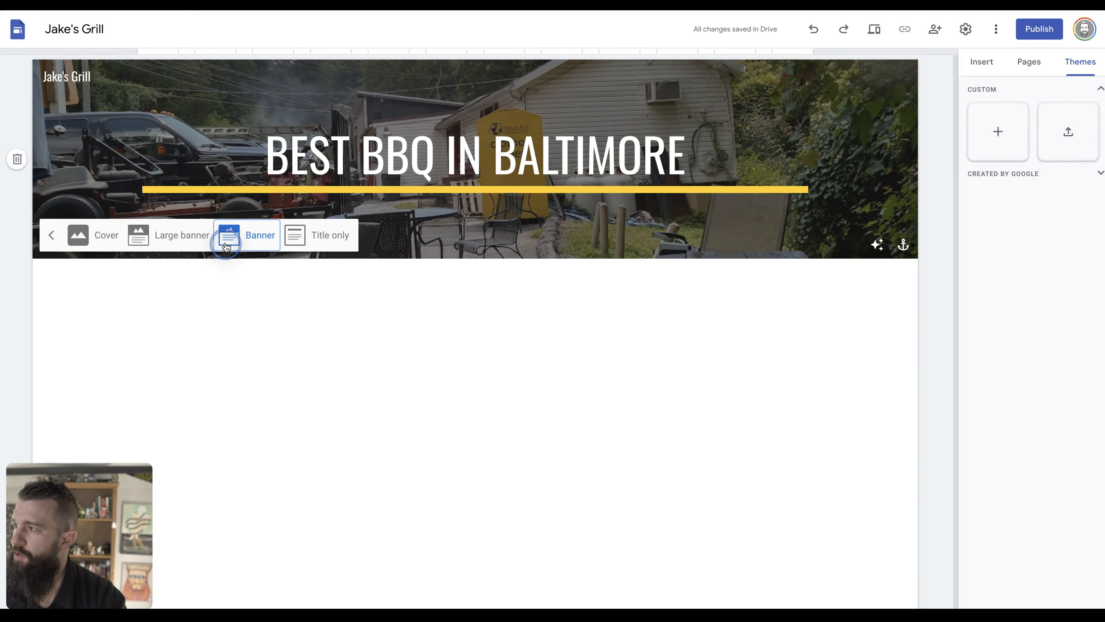
click(182, 239)
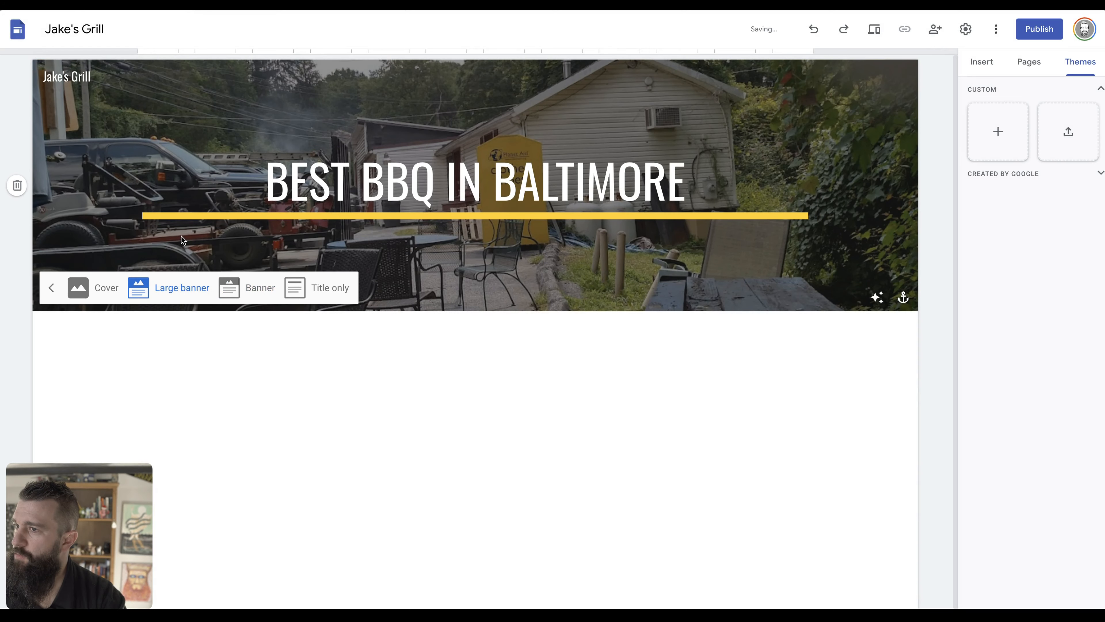
click(92, 285)
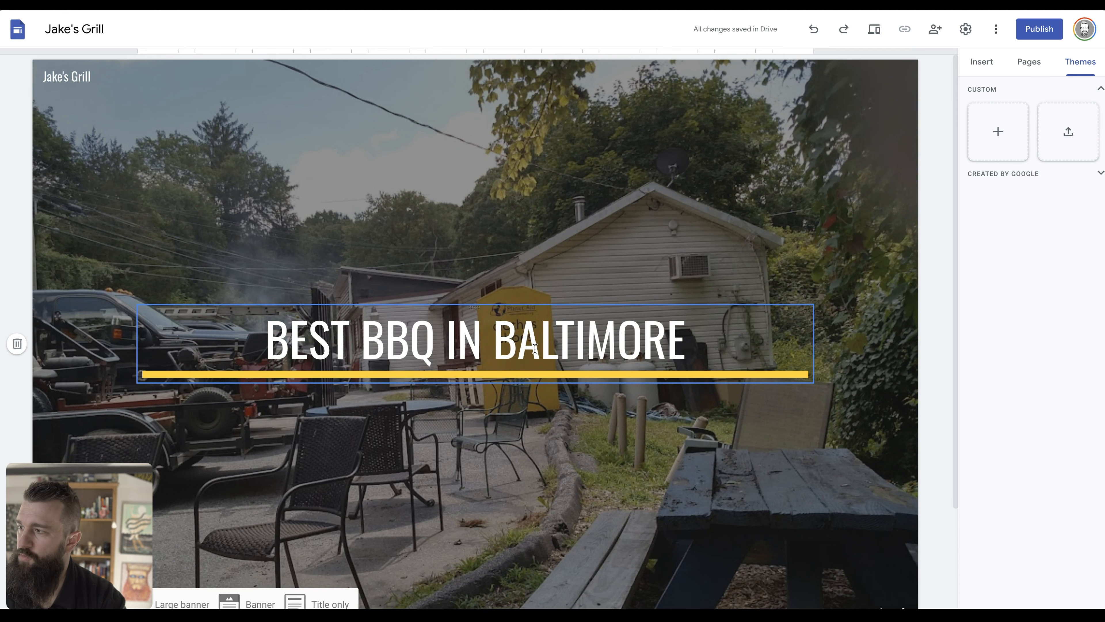
click(231, 601)
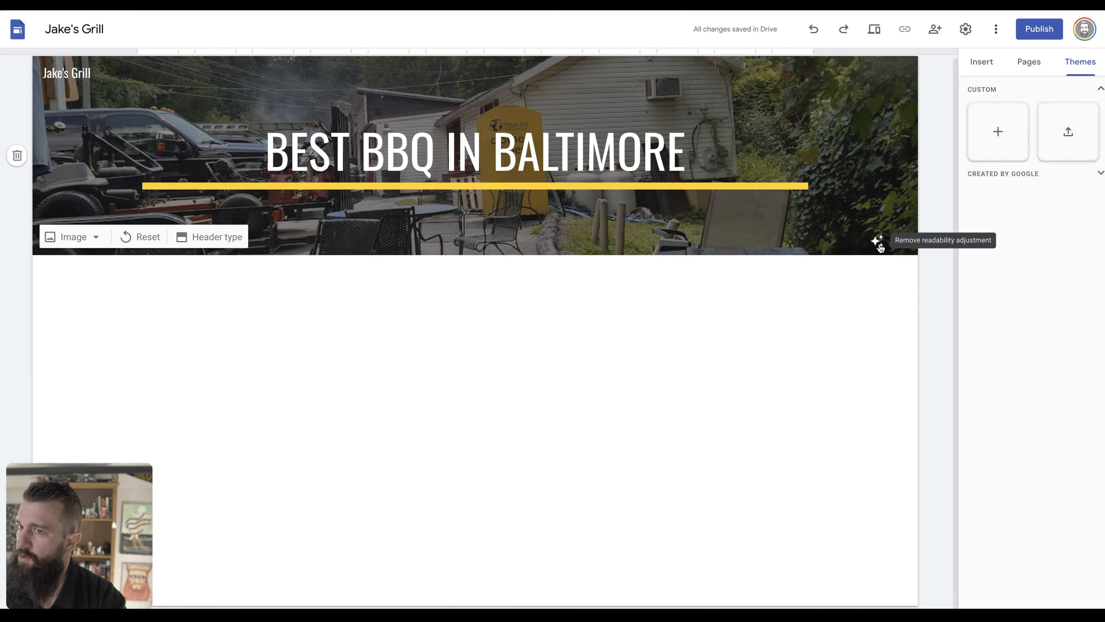
click(17, 157)
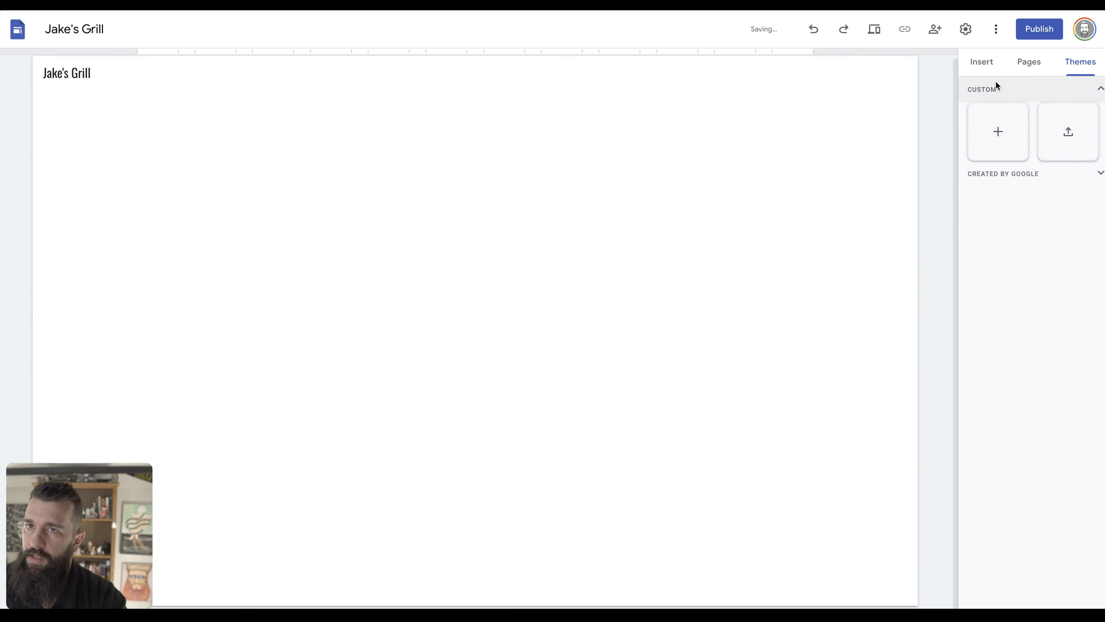
Add a top text box reading 'Best BBQ In Baltimore', styled as Title and centred.
click(980, 70)
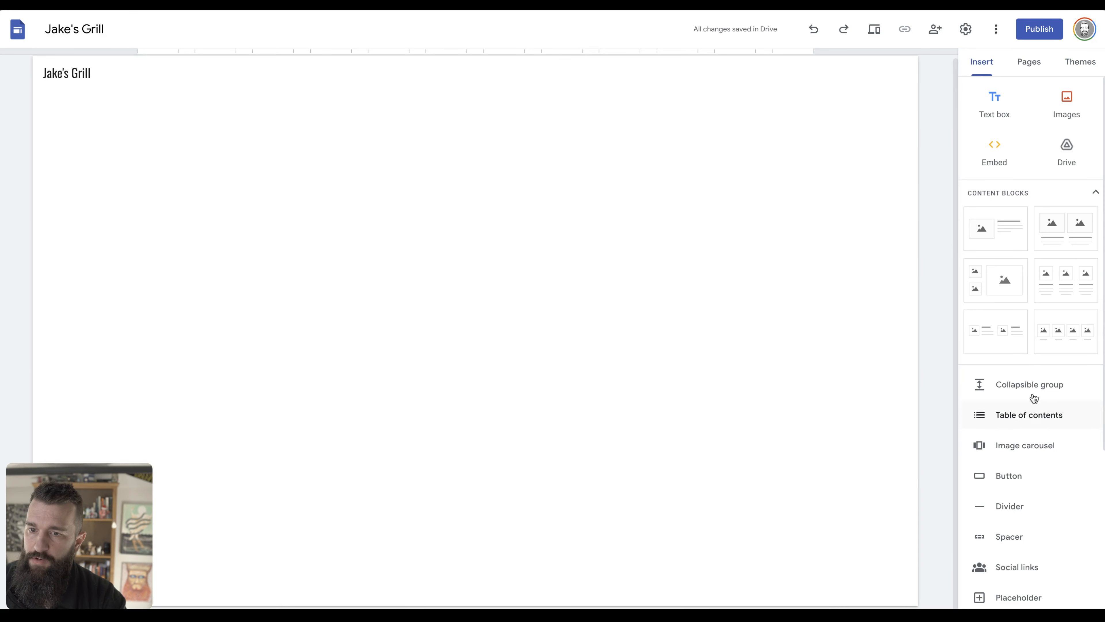
click(993, 104)
text(Best BB)
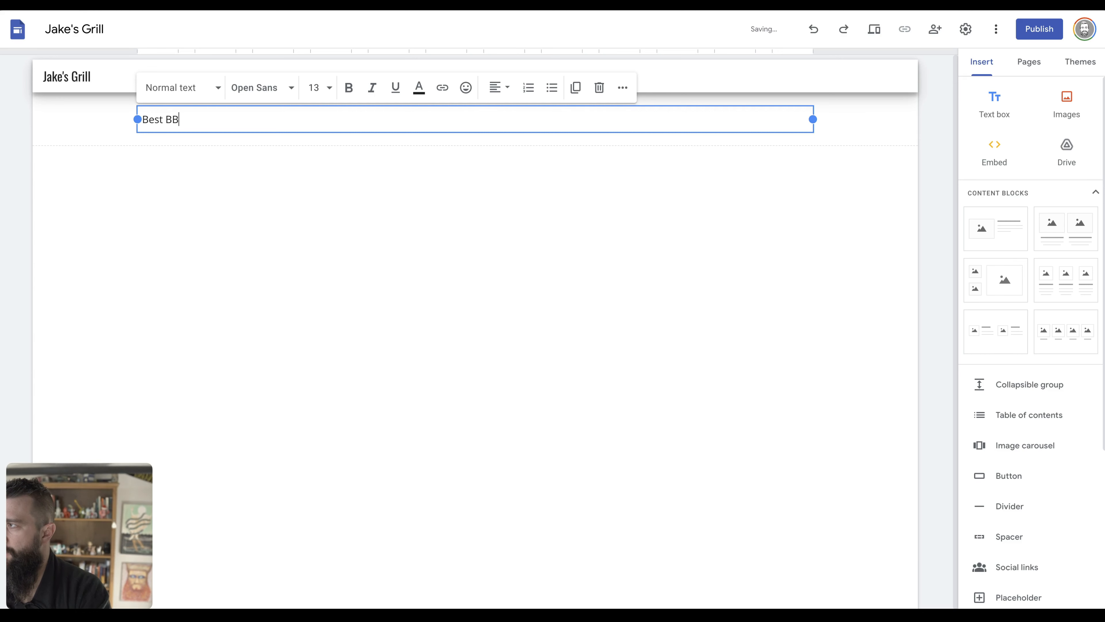
text(Q In )
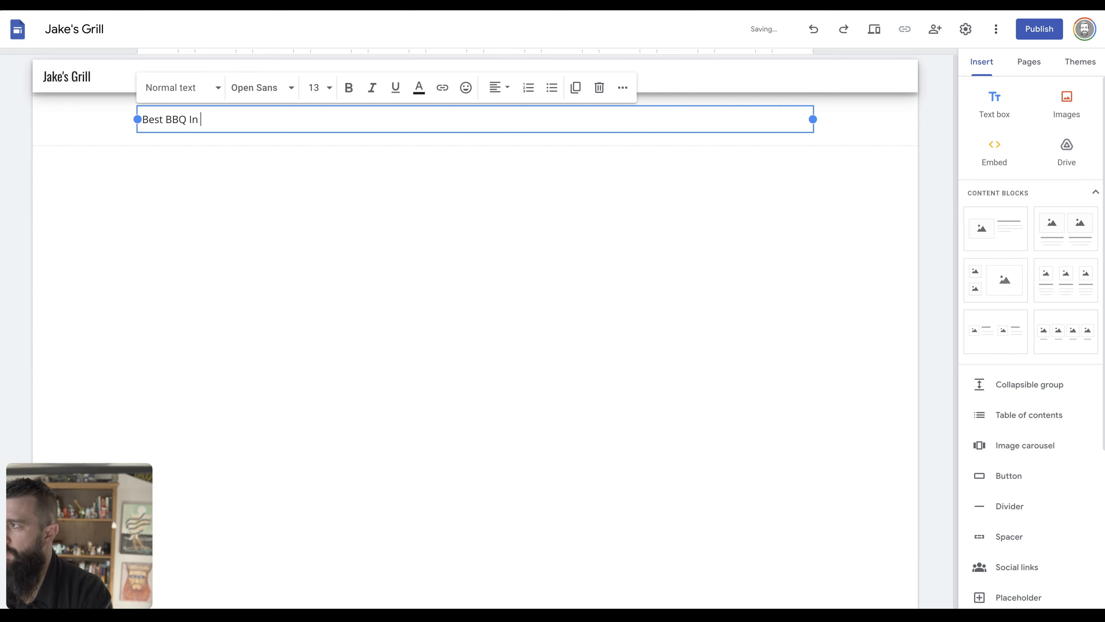
text(Baltimore)
key(ctrl+a)
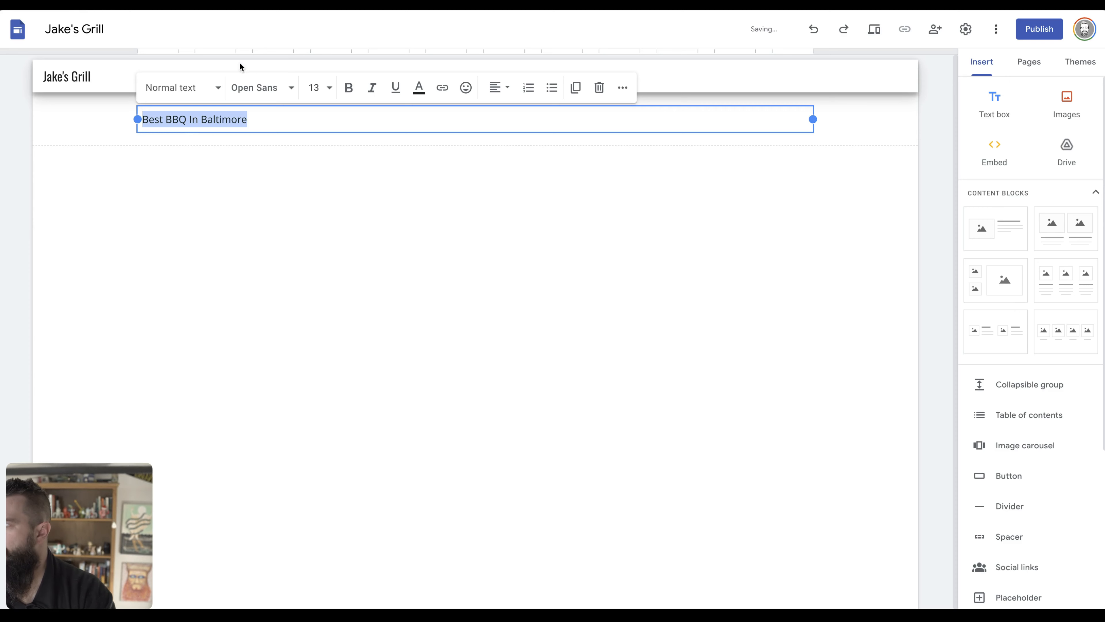
click(177, 86)
click(173, 146)
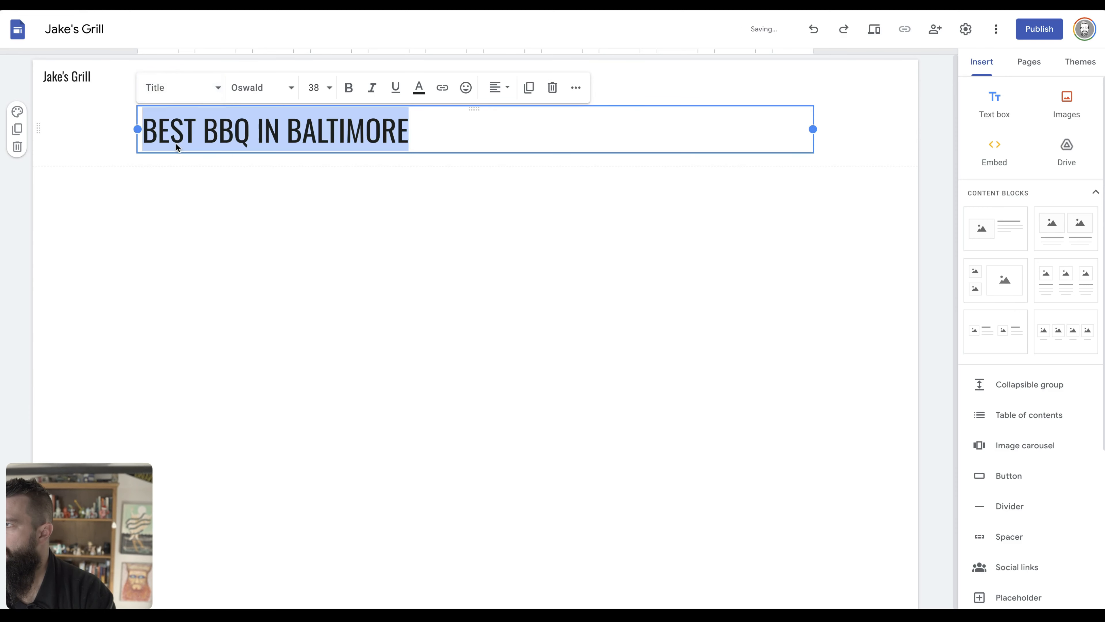
click(505, 89)
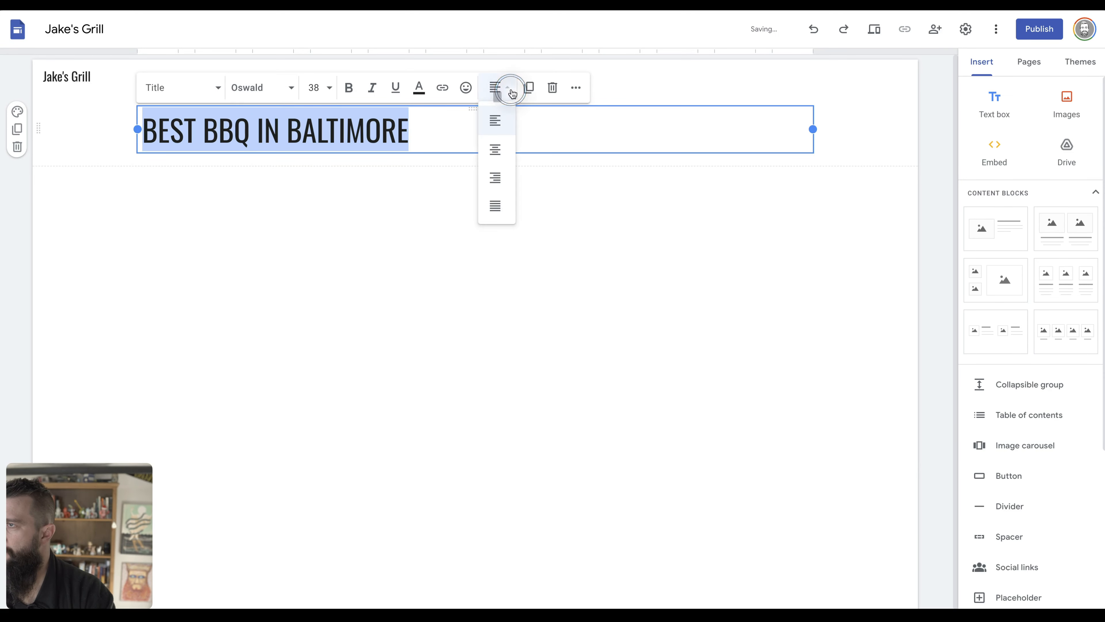
click(495, 149)
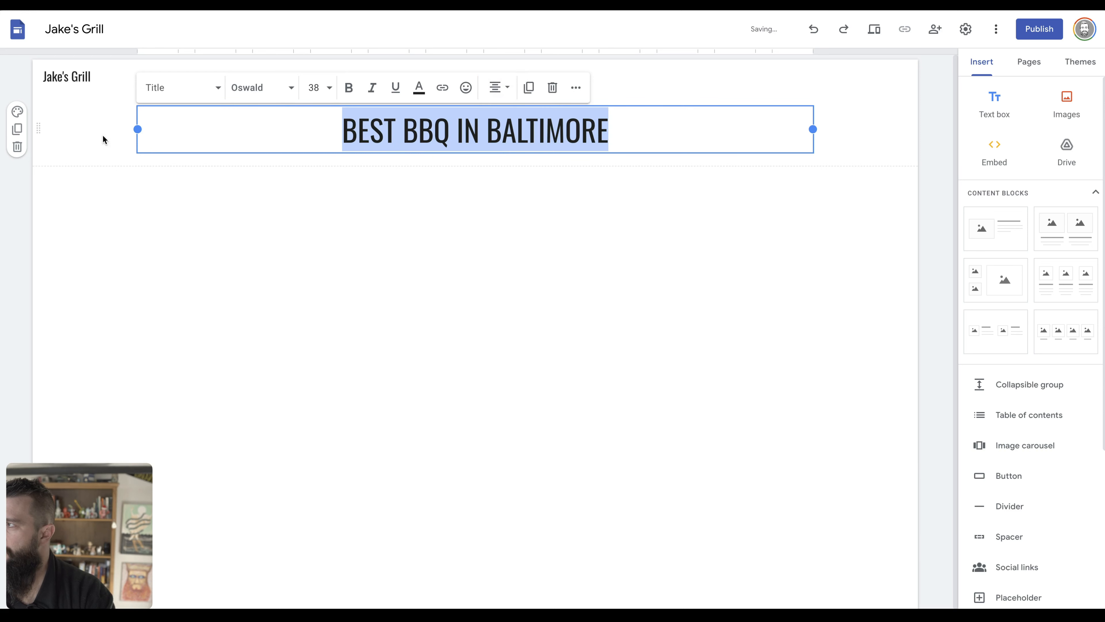
click(17, 112)
Upload the pulled pork sandwich photo as the heading section's background image.
mouse_move(93, 220)
click(146, 224)
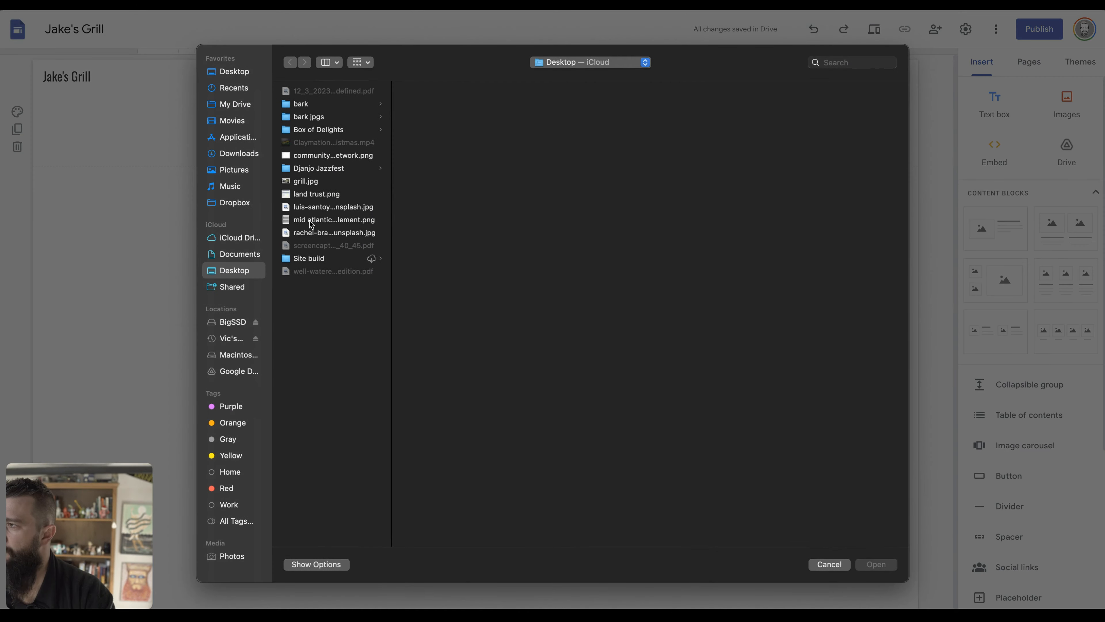
click(335, 233)
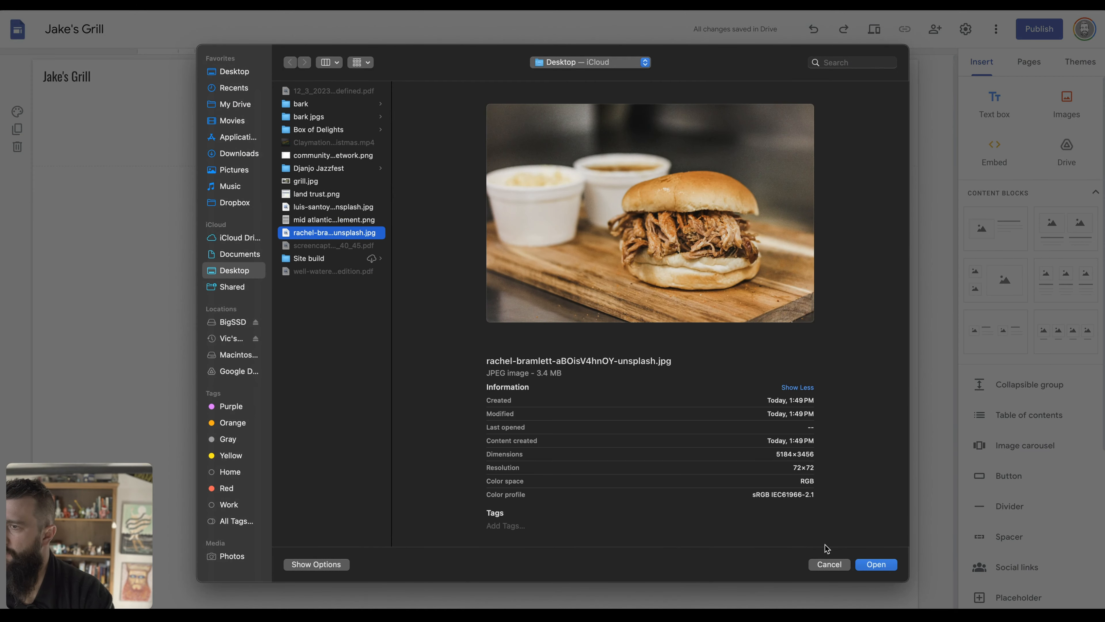
click(883, 566)
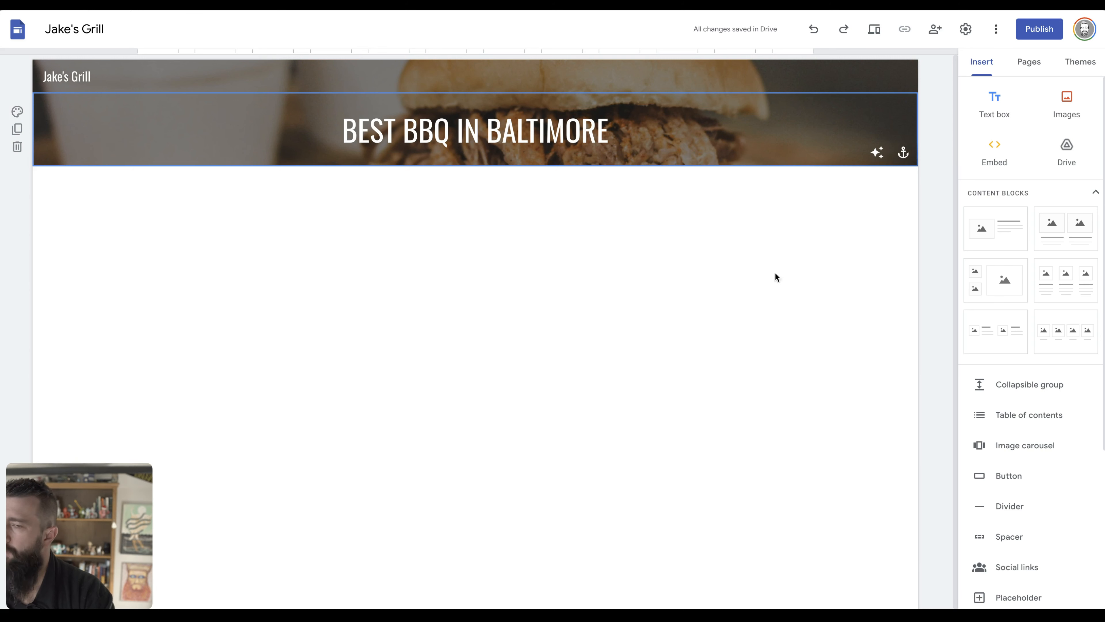
click(1035, 534)
Insert two spacer blocks and move them into the header, below and above the title.
click(558, 126)
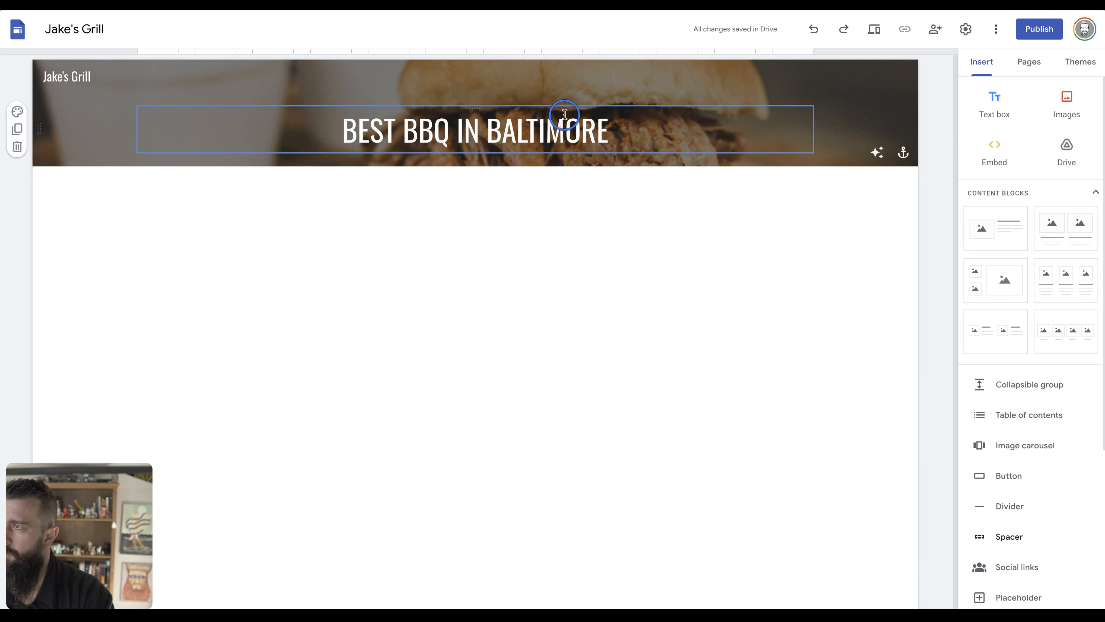
click(1009, 536)
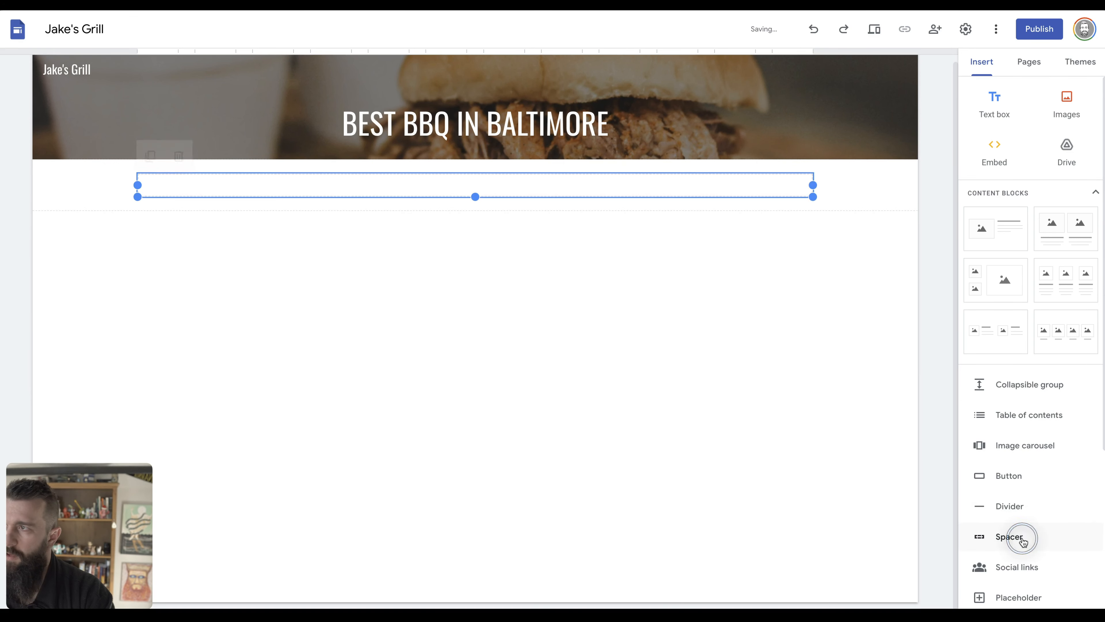
drag(506, 183, 506, 136)
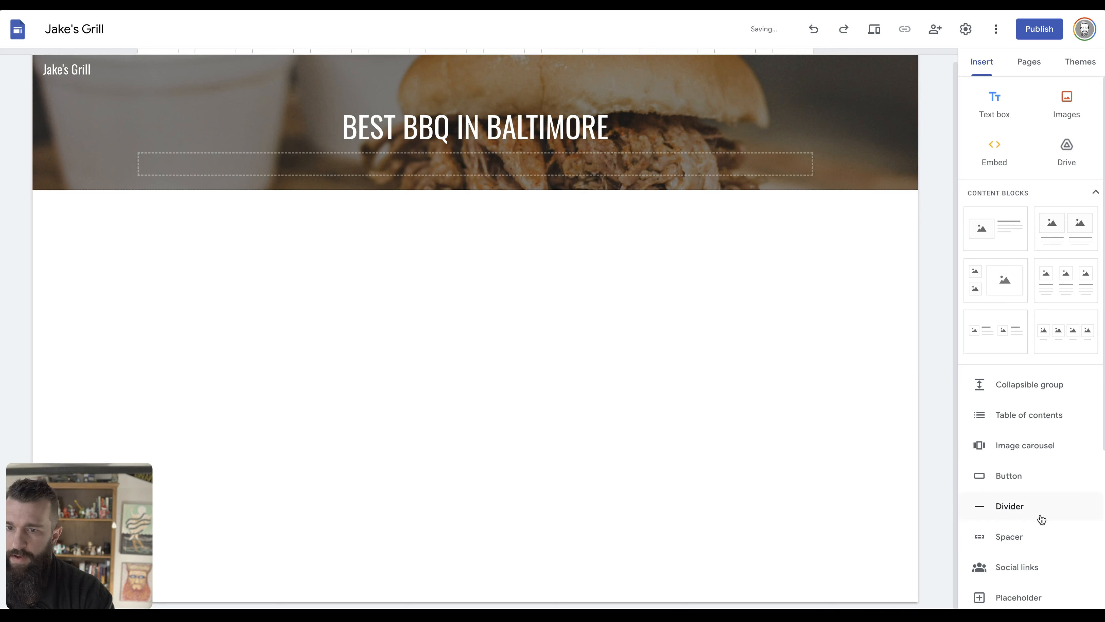
click(594, 122)
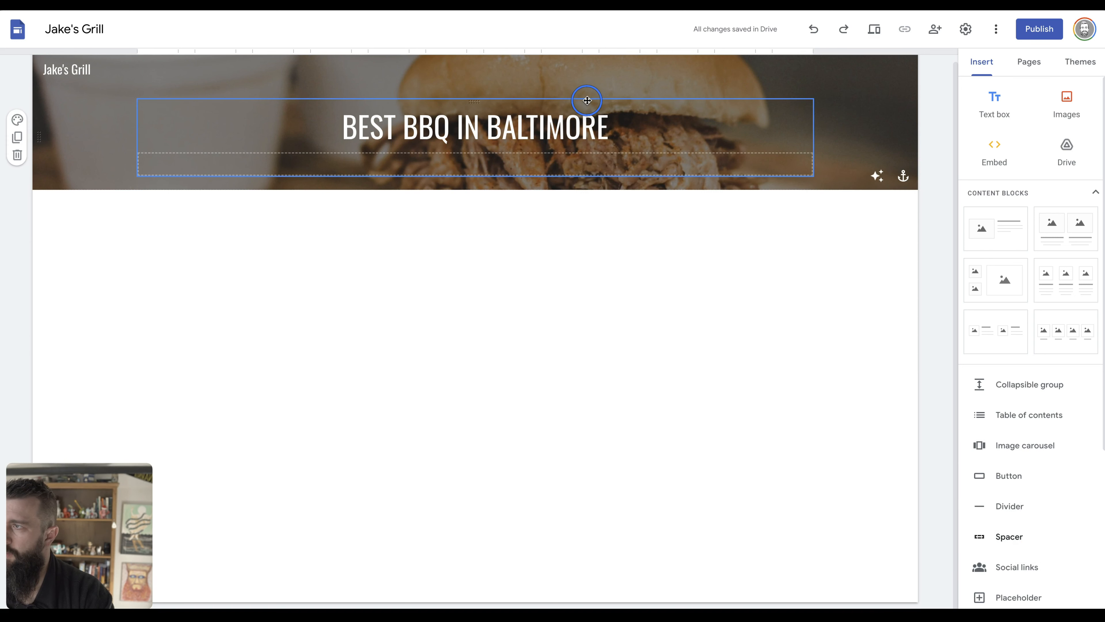
click(1030, 544)
click(492, 218)
drag(492, 218, 493, 105)
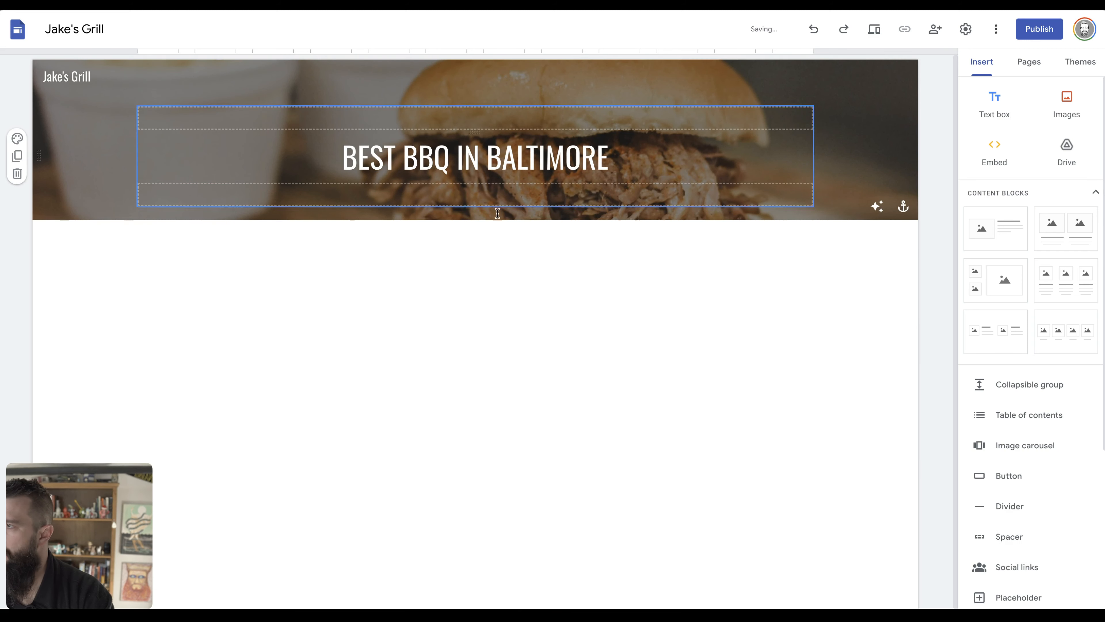
Drag the title box's bottom handle to make the title box and banner taller.
click(696, 188)
drag(473, 206, 475, 309)
click(503, 162)
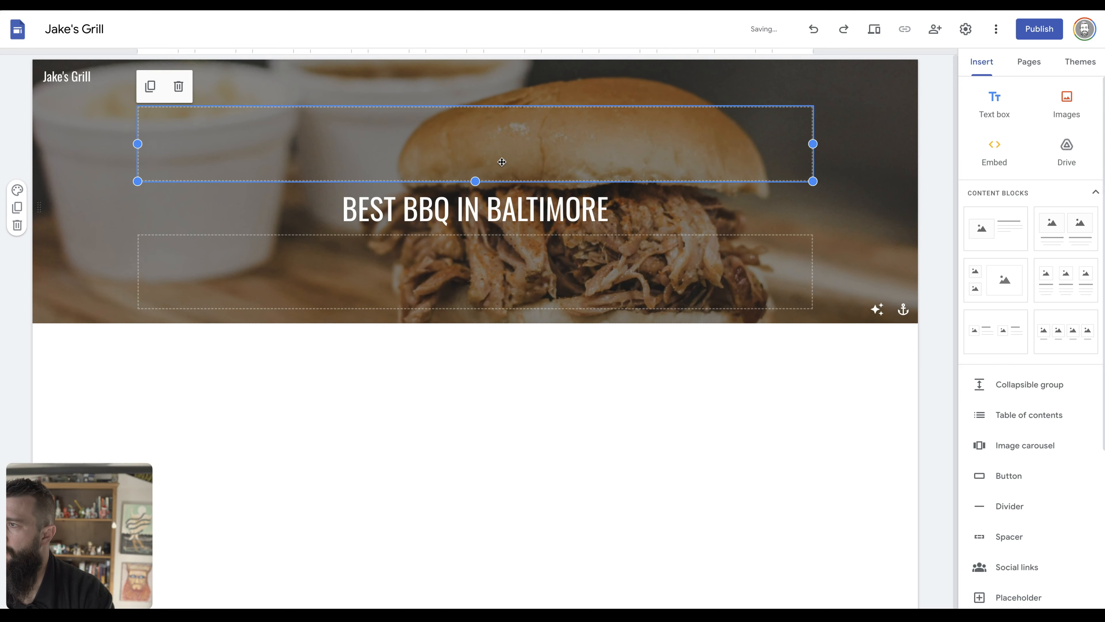
click(573, 291)
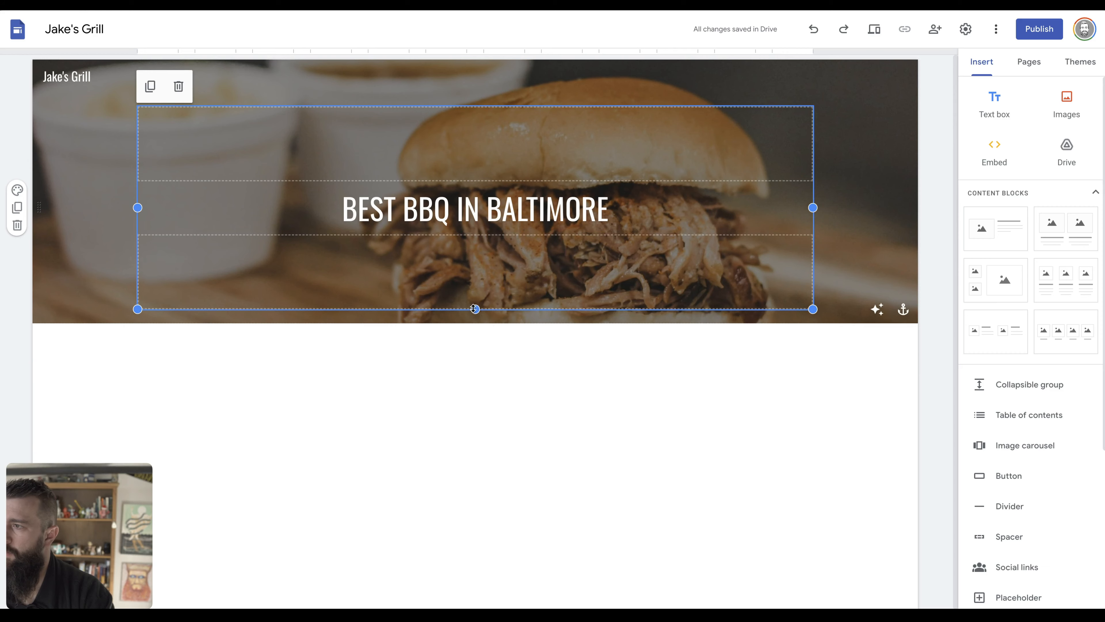
drag(466, 309, 470, 333)
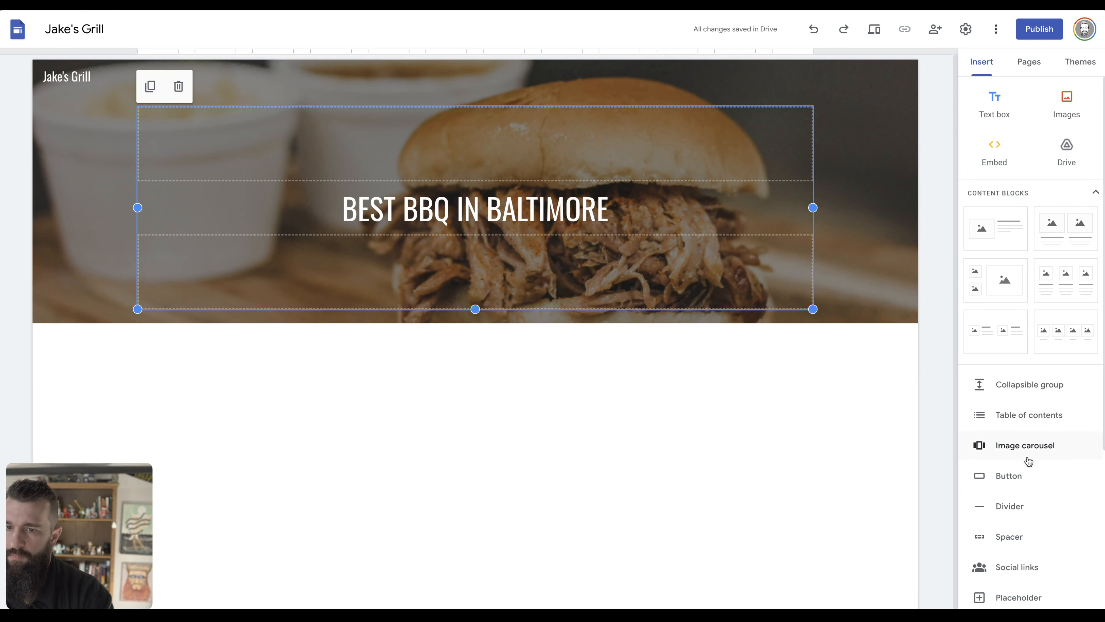
click(1008, 475)
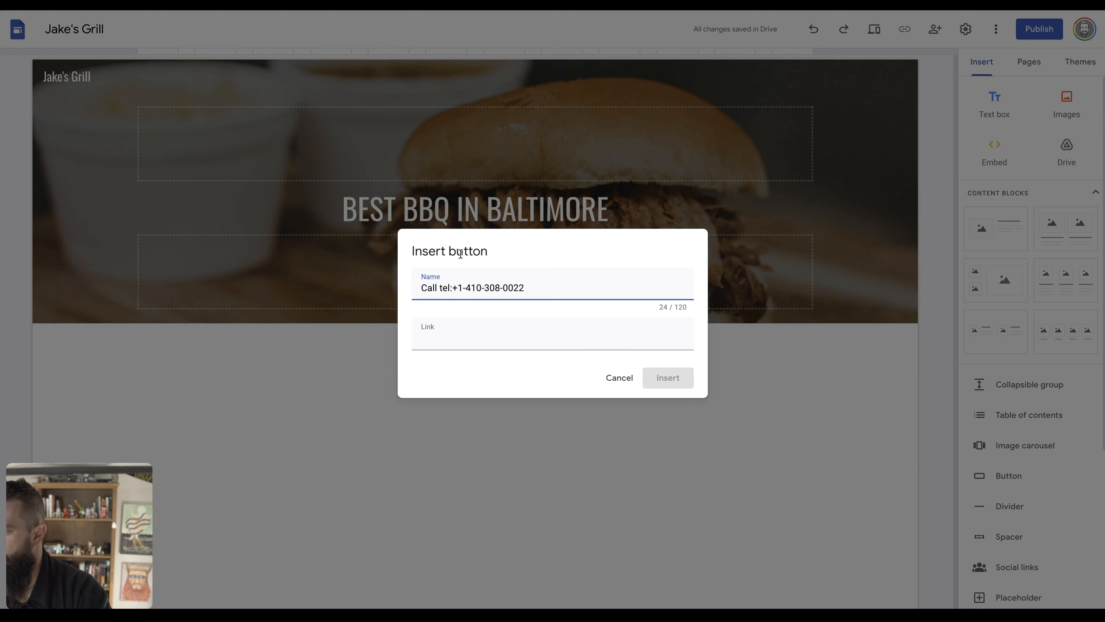
Insert a button named with the phone number, linked to tel: plus the number, and widen it.
drag(466, 285, 443, 285)
key(BackSpace)
key(Delete)
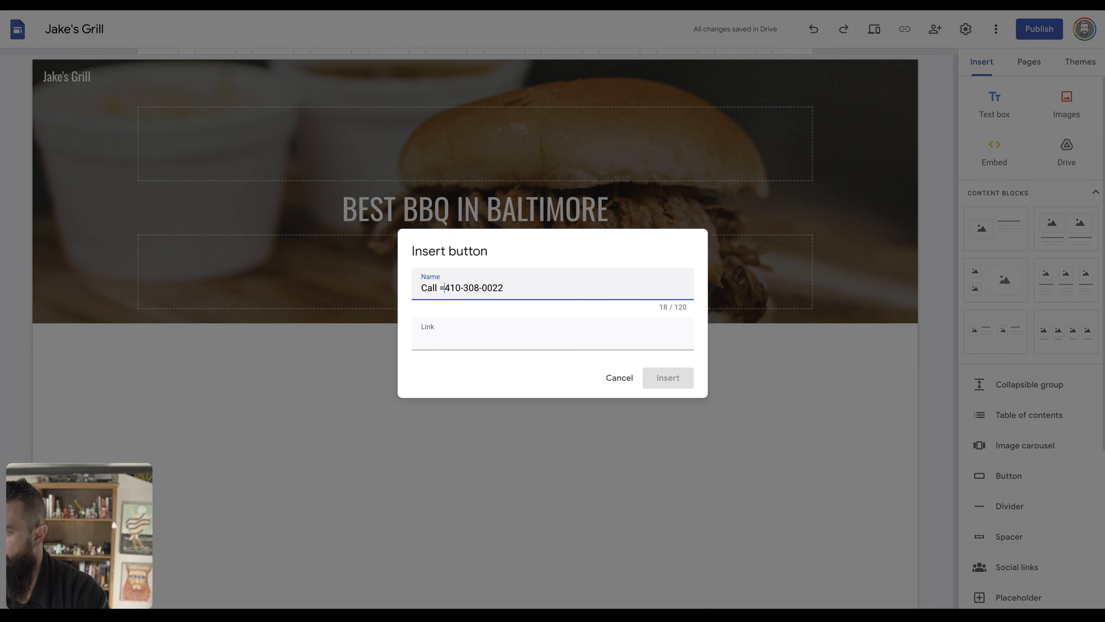
click(523, 338)
text(te)
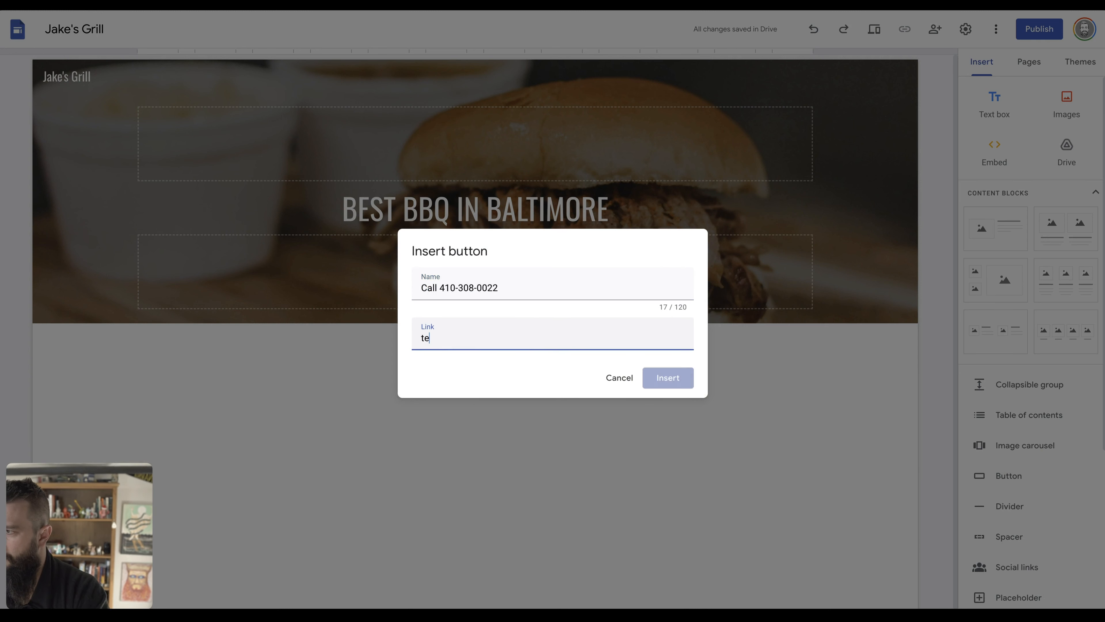
text(l:)
key(ctrl+v)
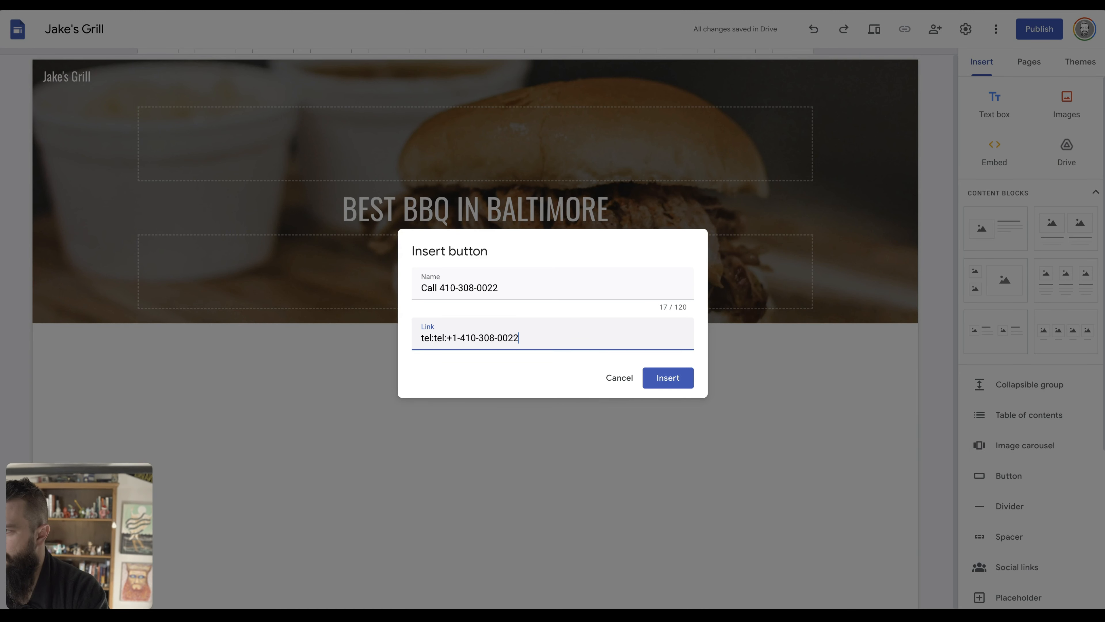
key(Right)
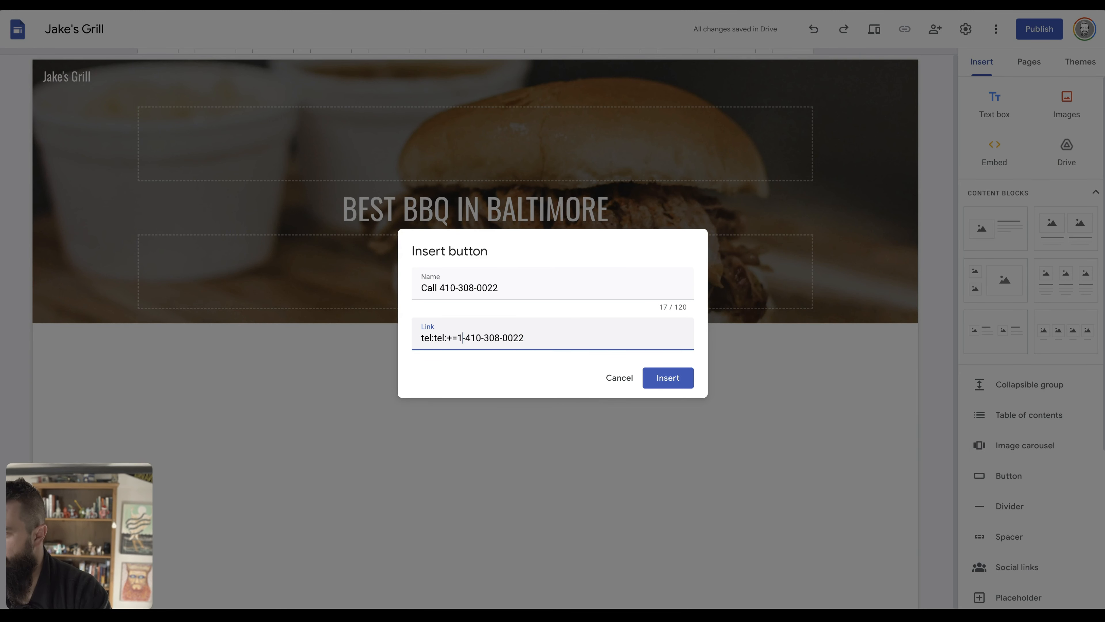
key(BackSpace)
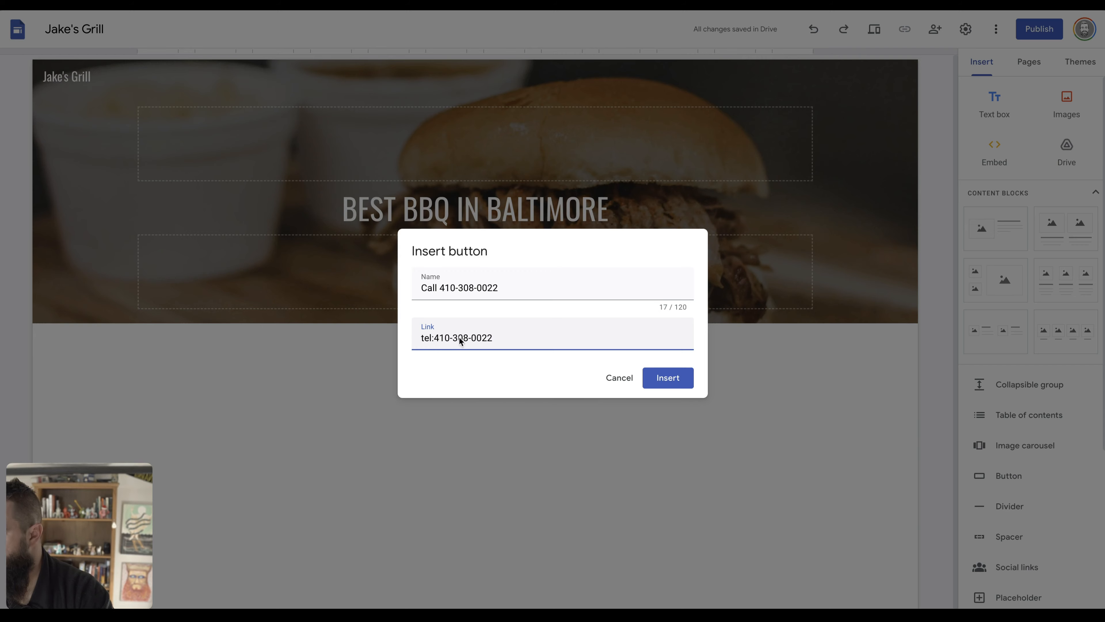
click(668, 378)
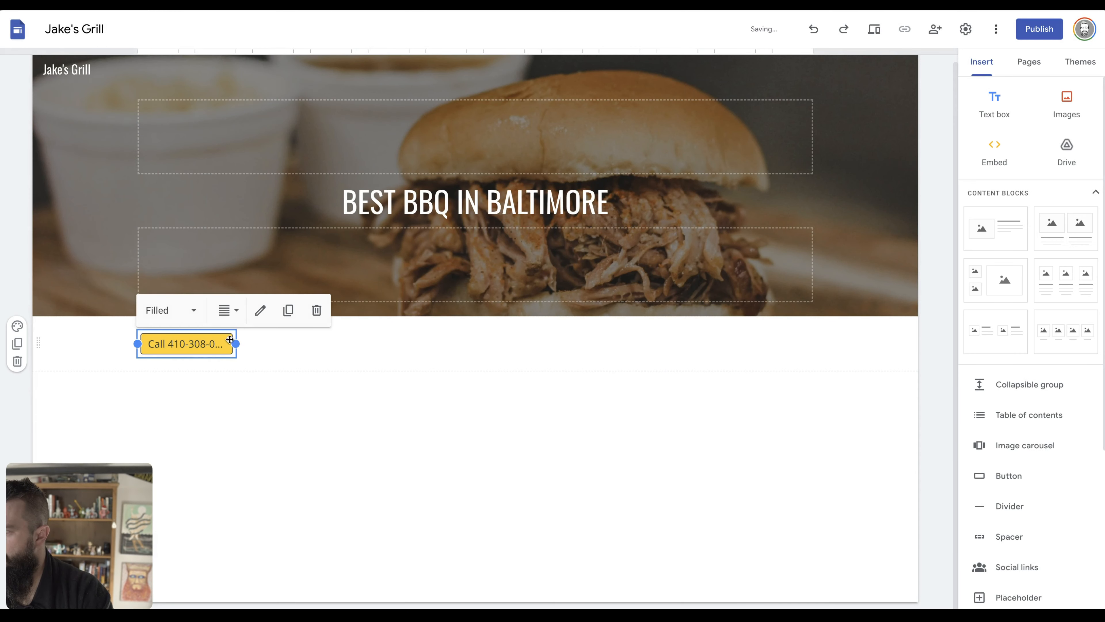
drag(236, 343, 351, 343)
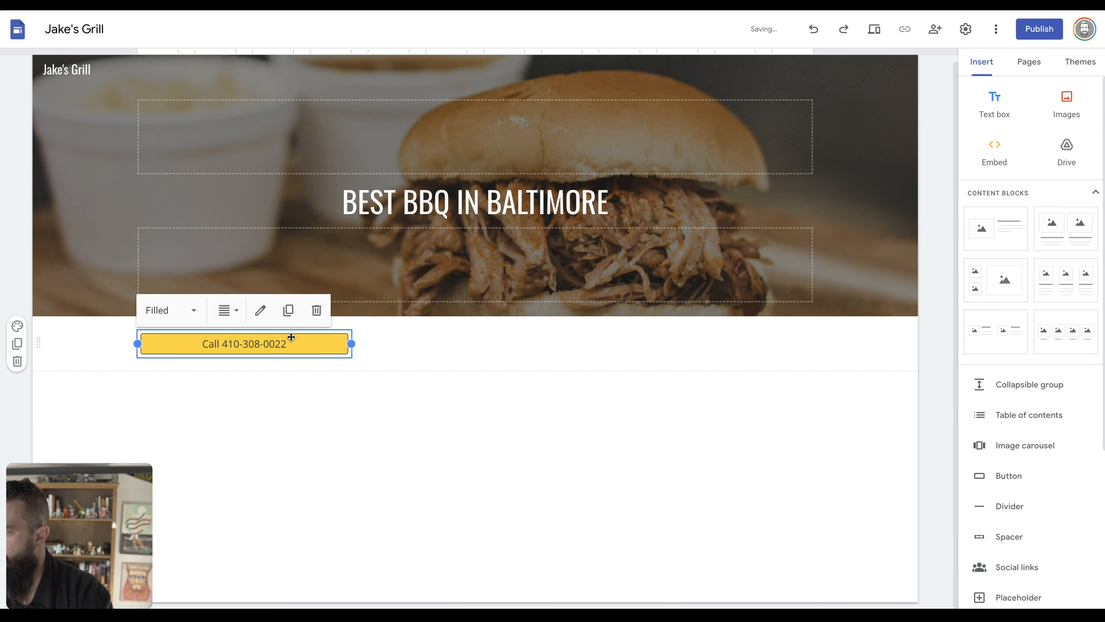
Move the call button into the banner beneath the BEST BBQ IN BALTIMORE headline.
click(191, 310)
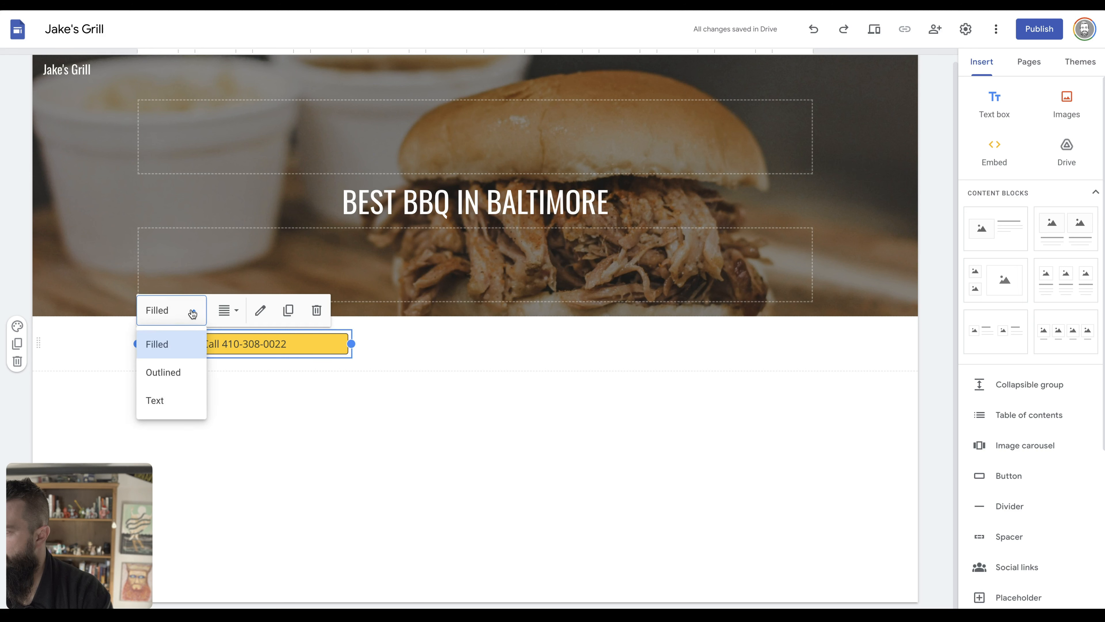
click(231, 313)
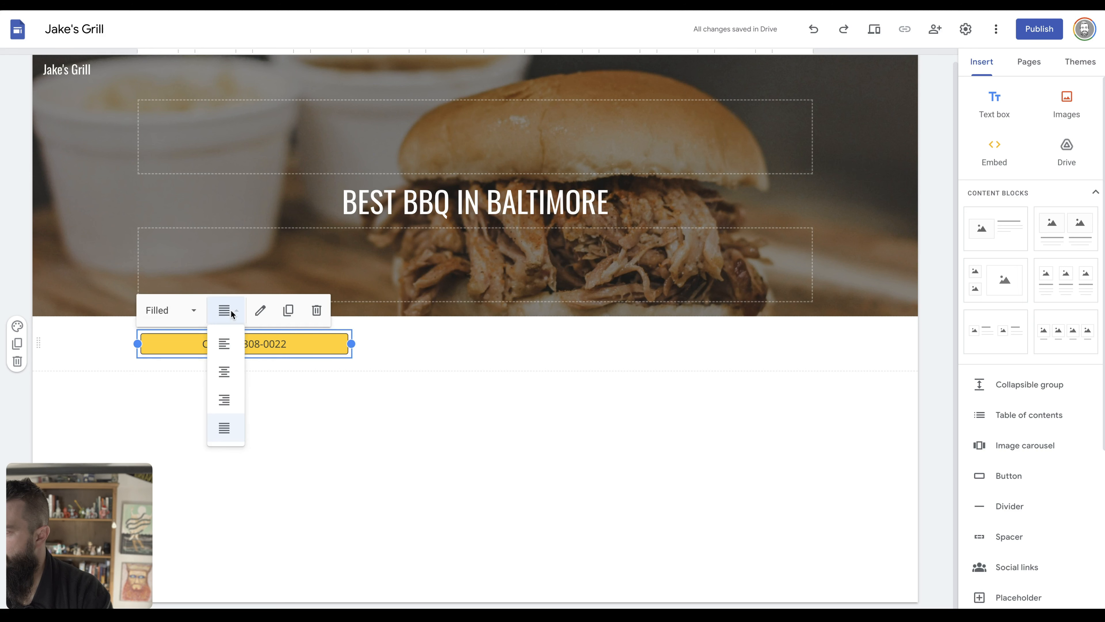
click(261, 311)
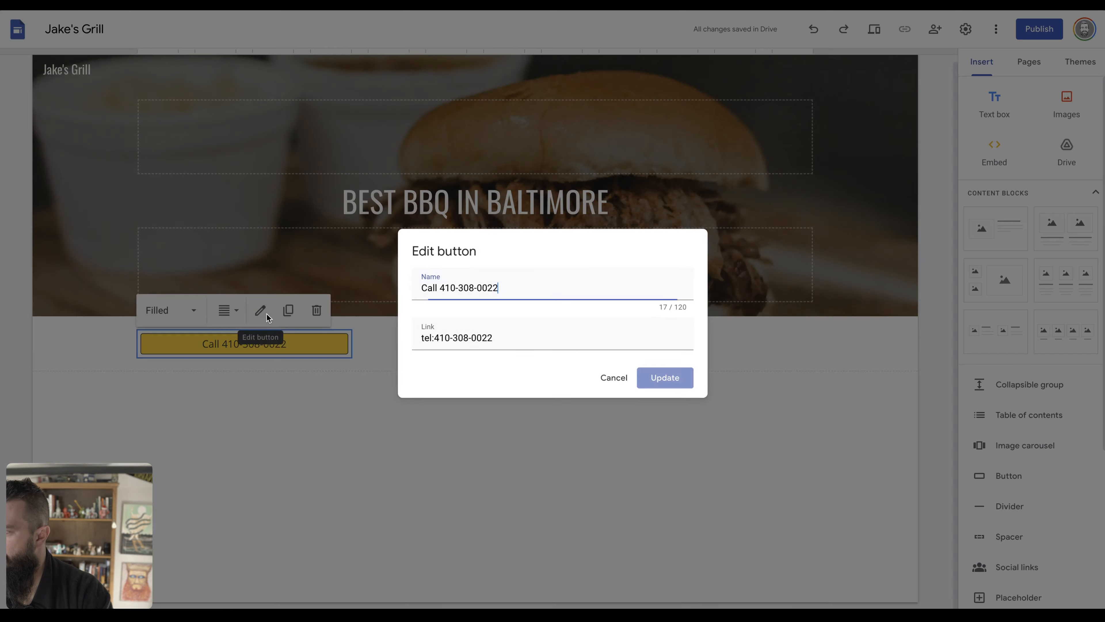
click(627, 387)
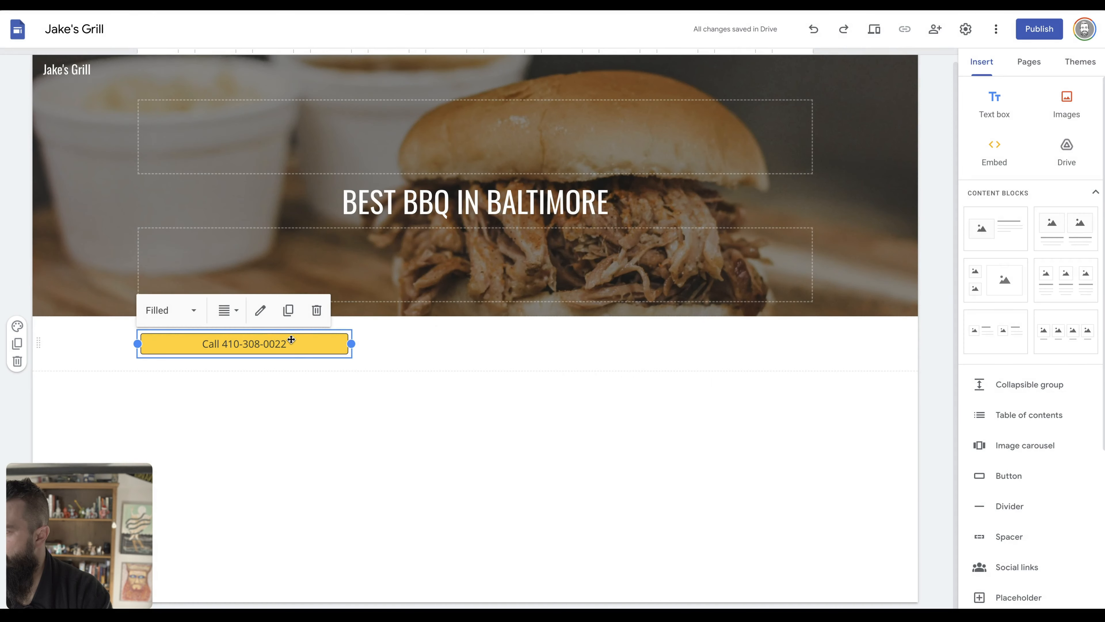
drag(292, 340, 459, 224)
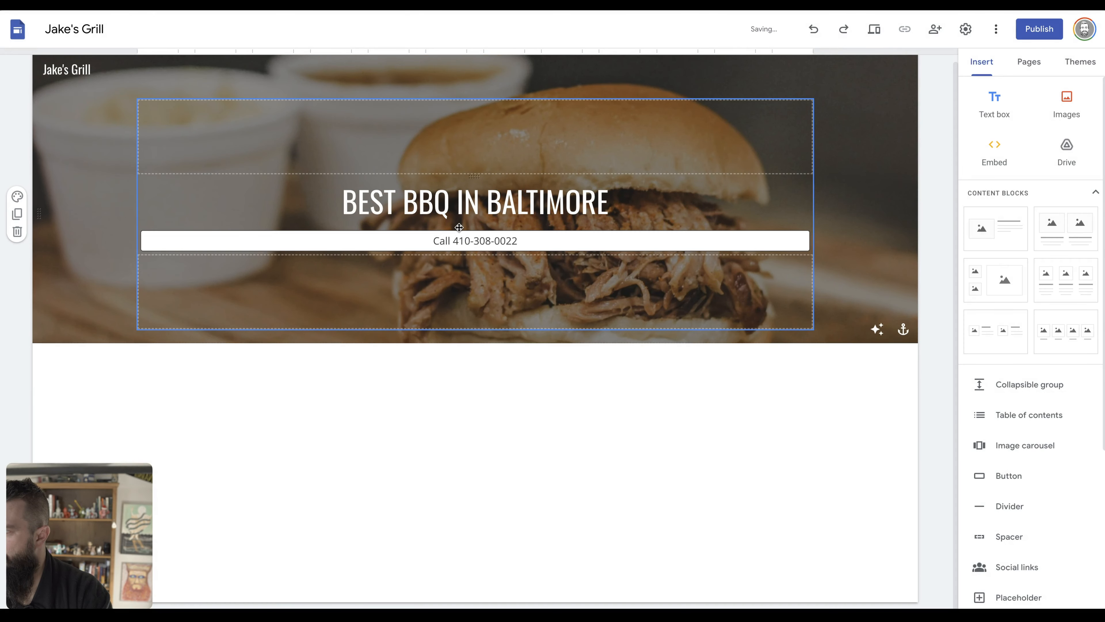
click(549, 243)
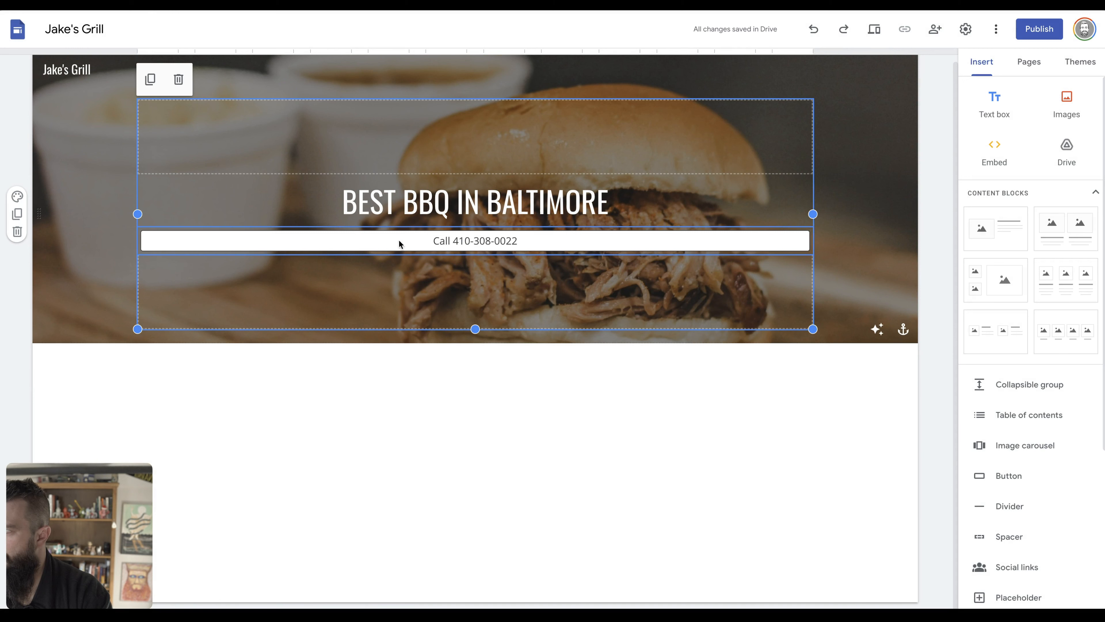
click(339, 239)
Keep the call button's style Filled and centre it within the banner.
click(170, 209)
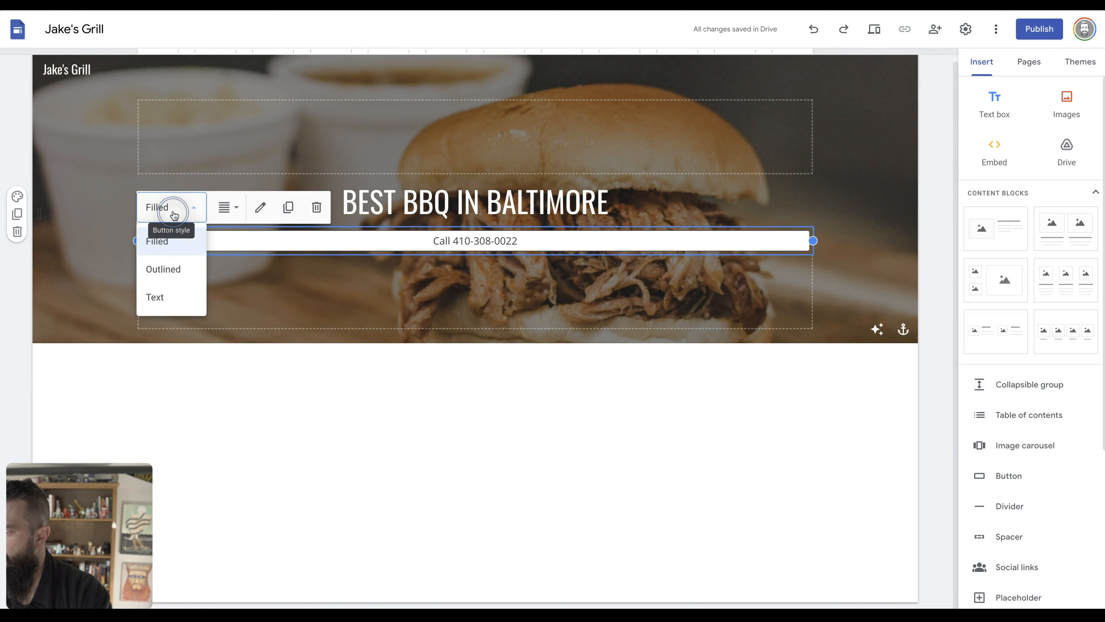
click(175, 266)
click(193, 207)
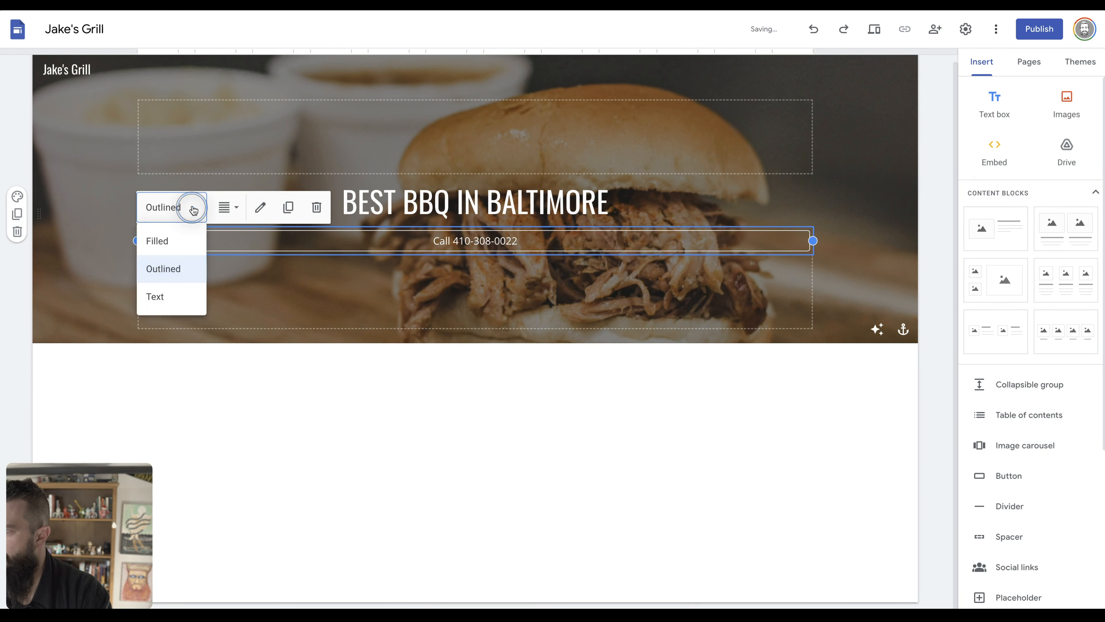
click(182, 236)
click(226, 208)
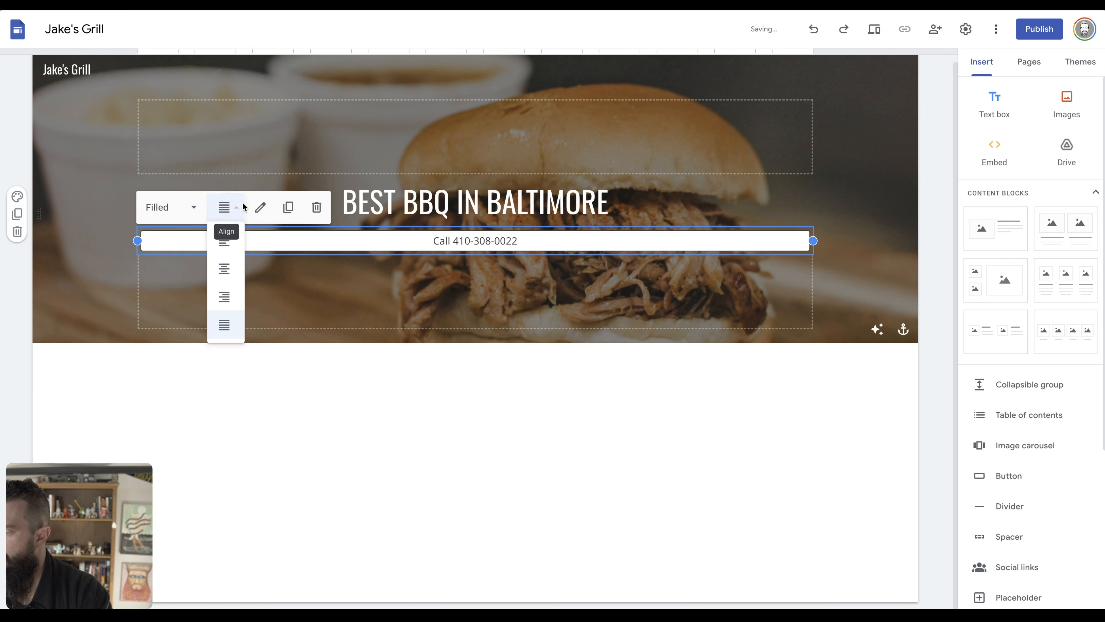
click(224, 269)
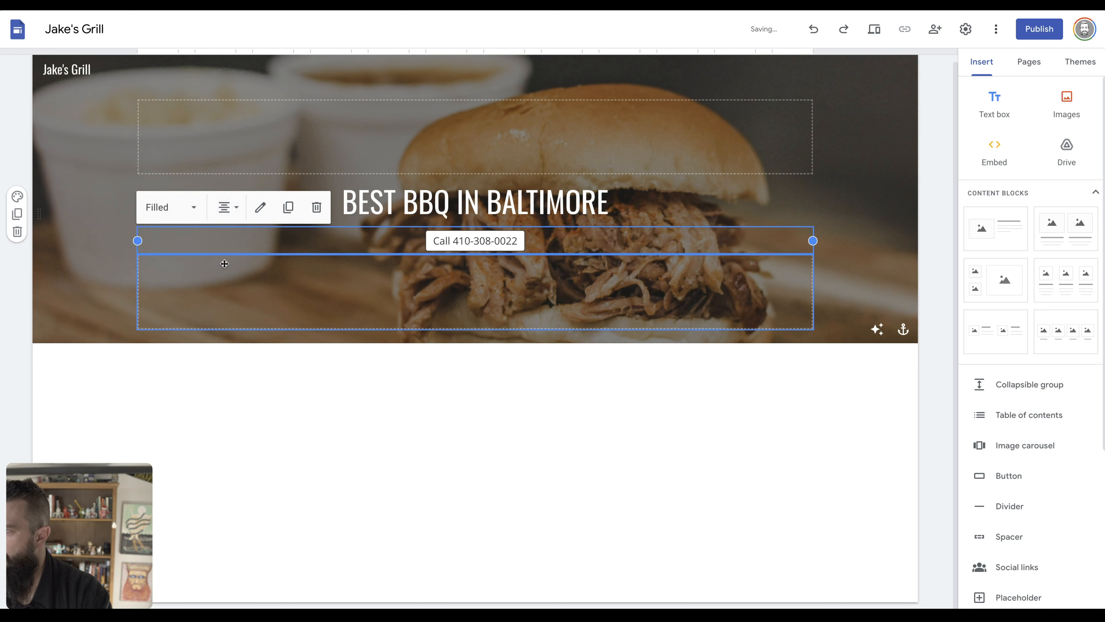
double_click(492, 241)
click(614, 378)
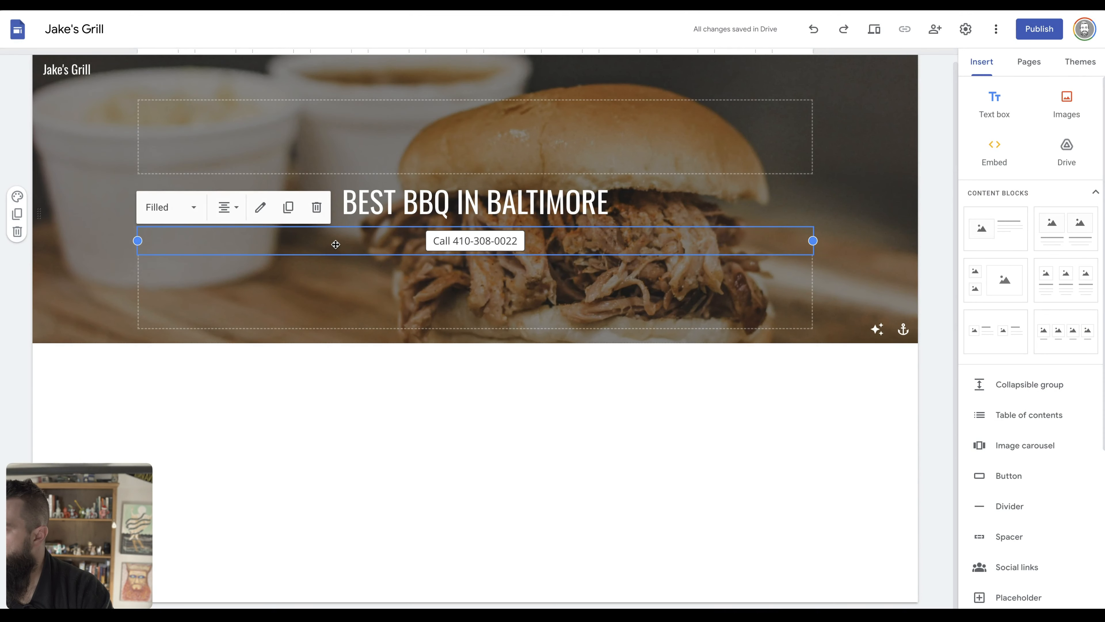
click(78, 282)
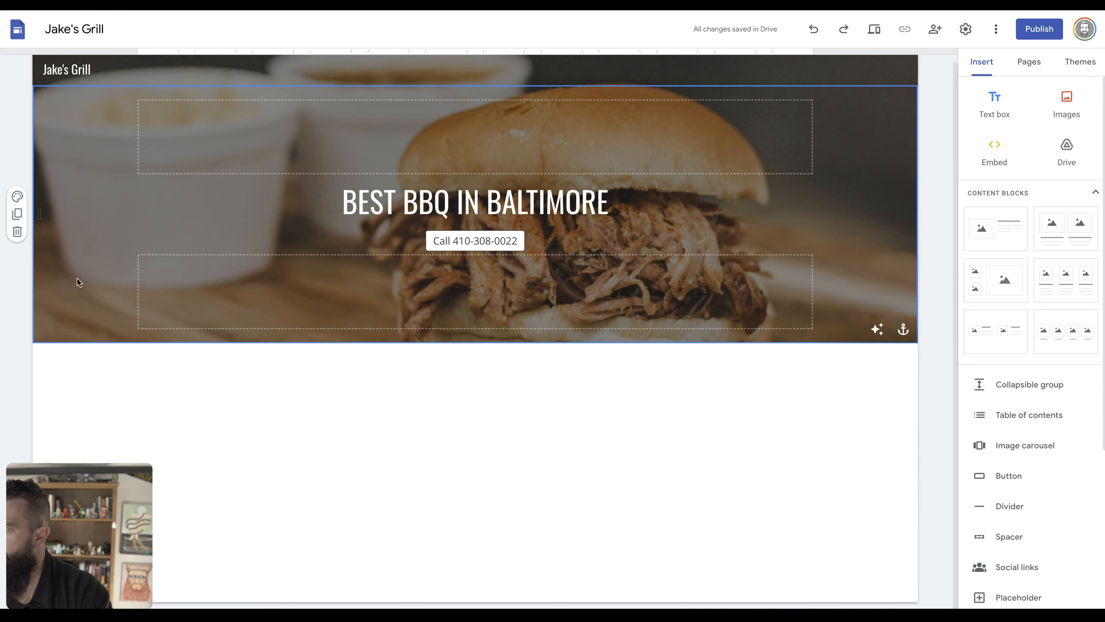
key(ctrl+Tab)
key(ctrl+Tab)
key(ctrl+Tab)
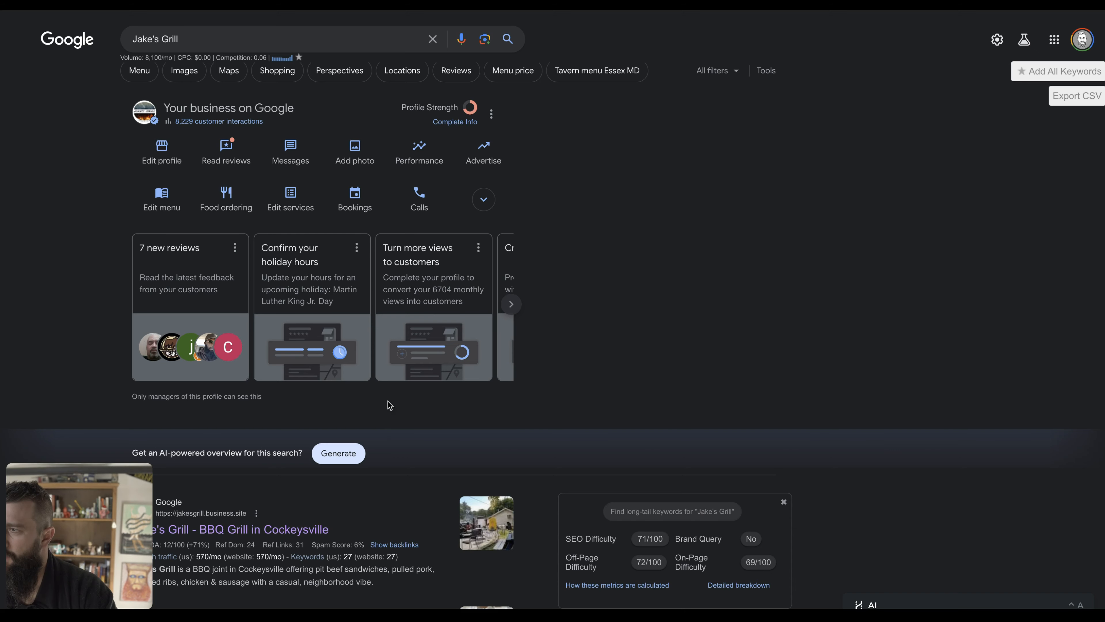
key(ctrl+Tab)
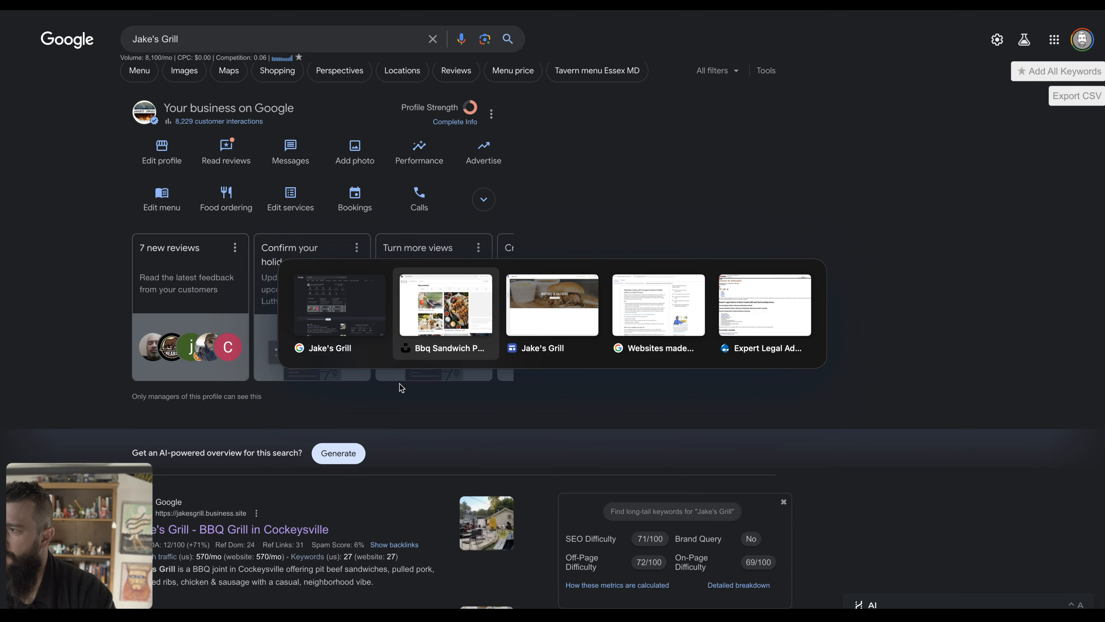
key(super+t)
text(jake)
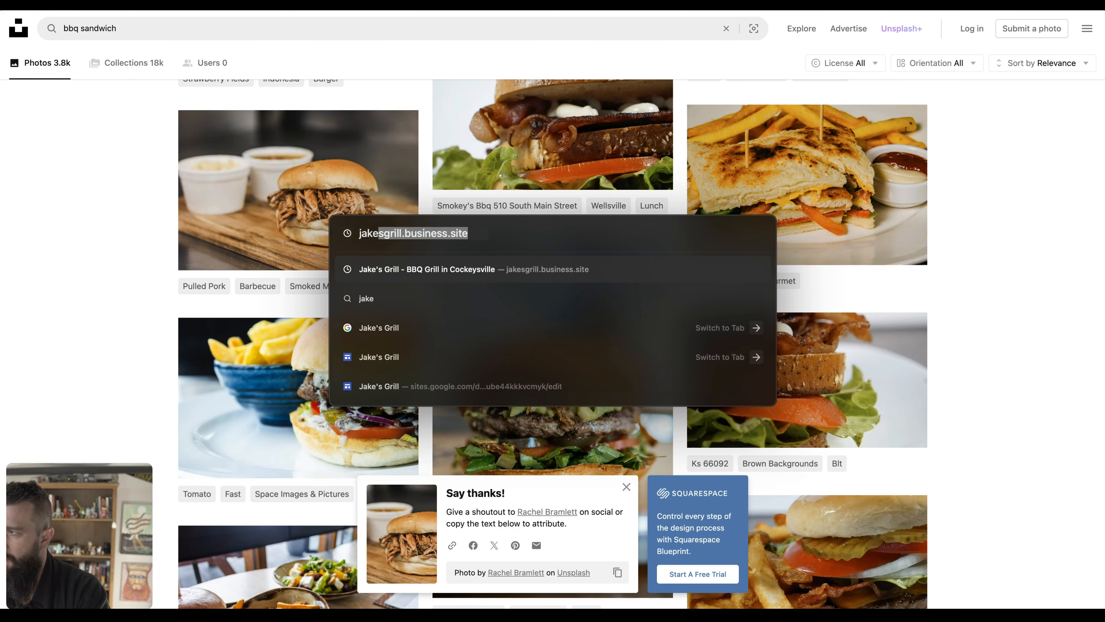
key(Return)
scroll(592, 369, down, 5)
scroll(592, 369, down, 10)
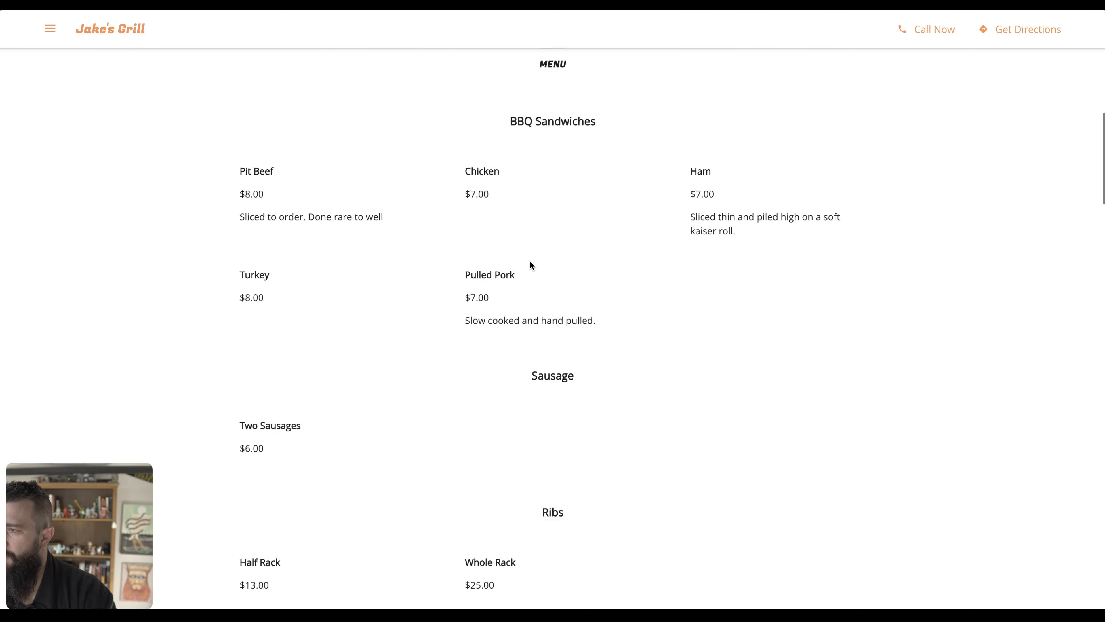
scroll(530, 263, up, 6)
key(ctrl+Tab)
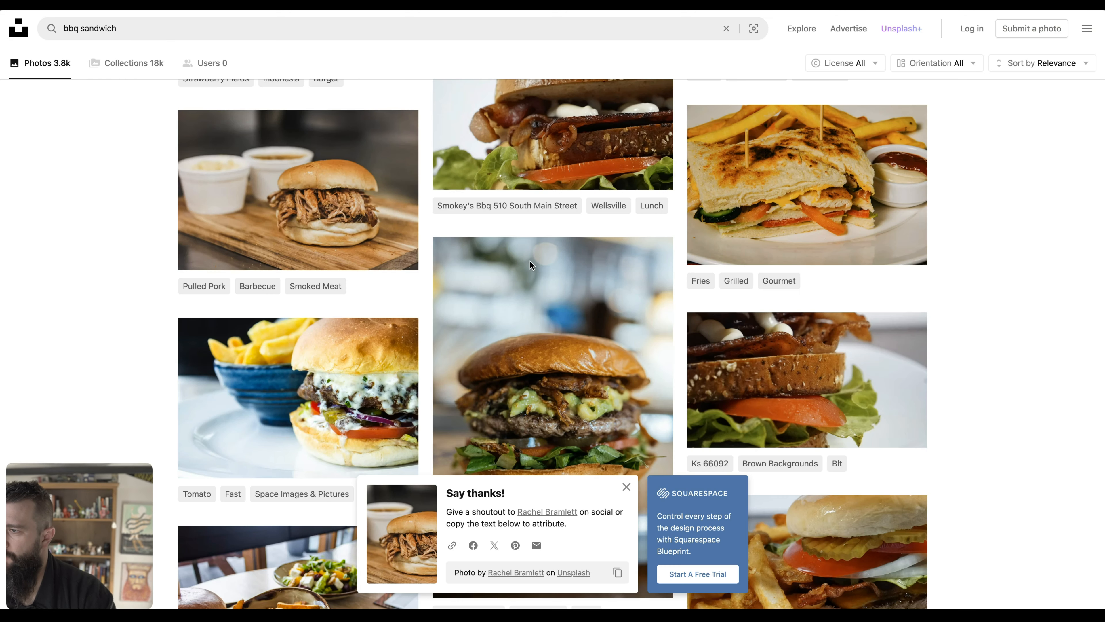
key(ctrl+Tab)
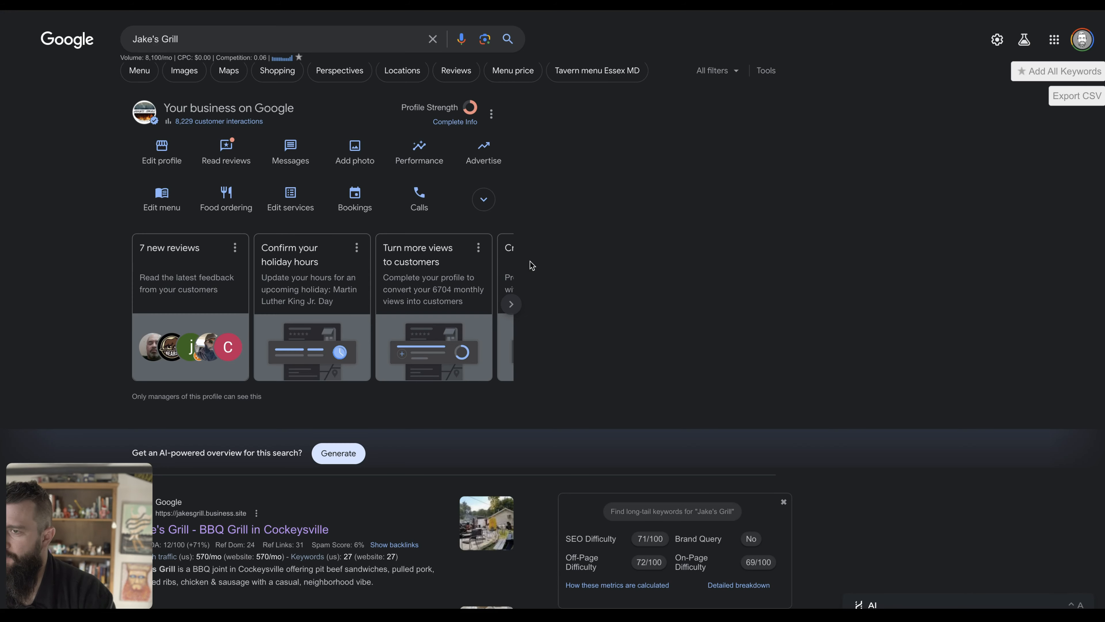
mouse_move(4, 305)
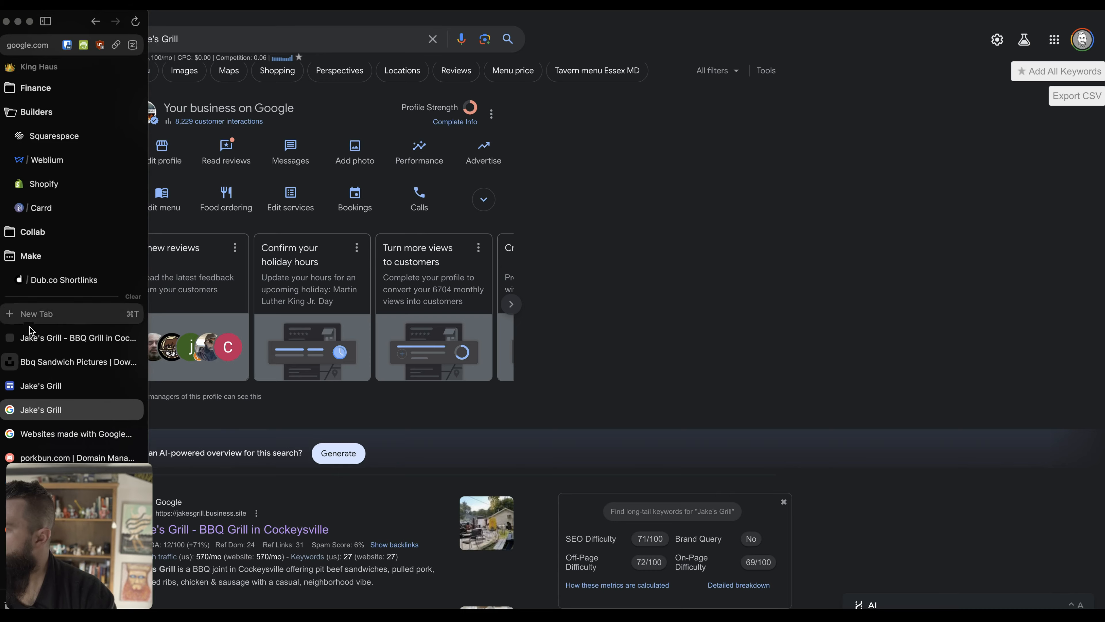
click(58, 385)
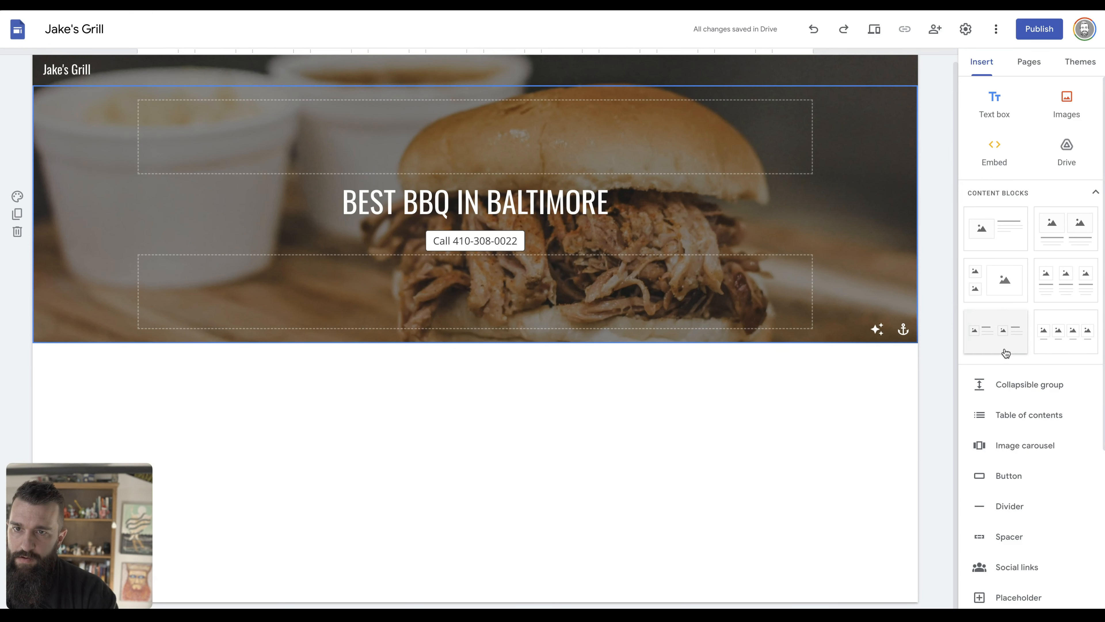
Add a three-column block below the banner and delete all three column image placeholders.
drag(1054, 292, 793, 417)
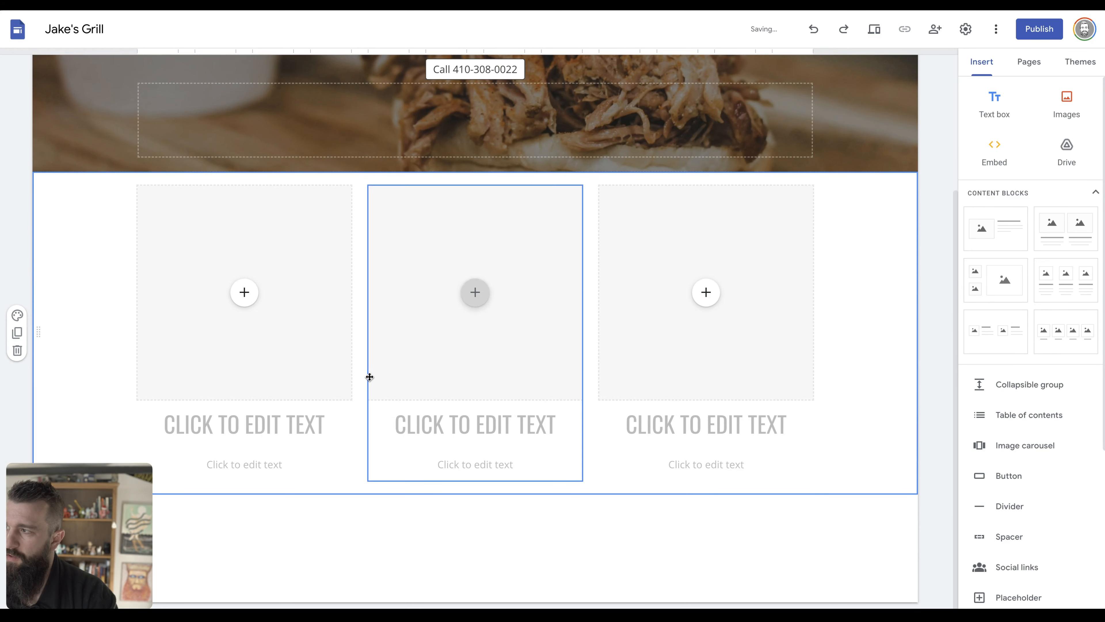
click(329, 358)
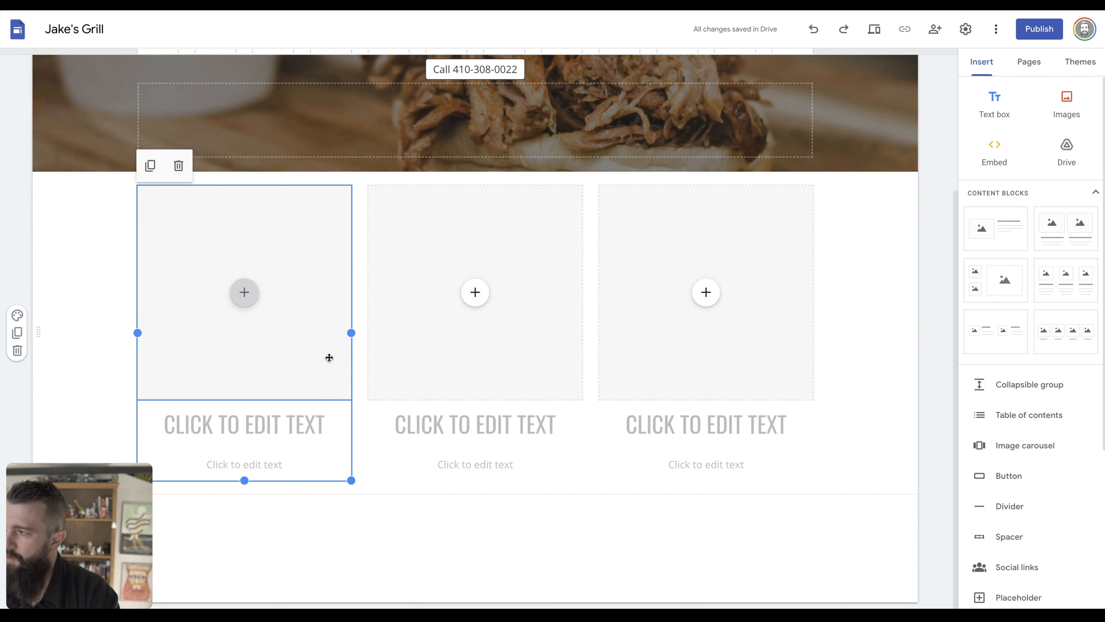
click(329, 357)
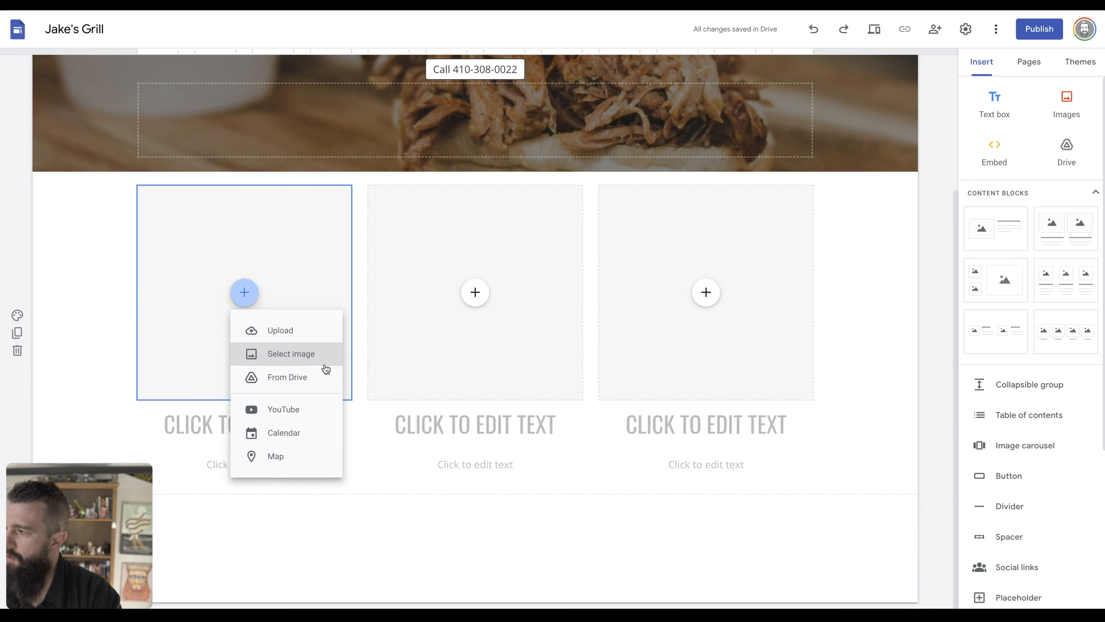
key(Delete)
click(427, 286)
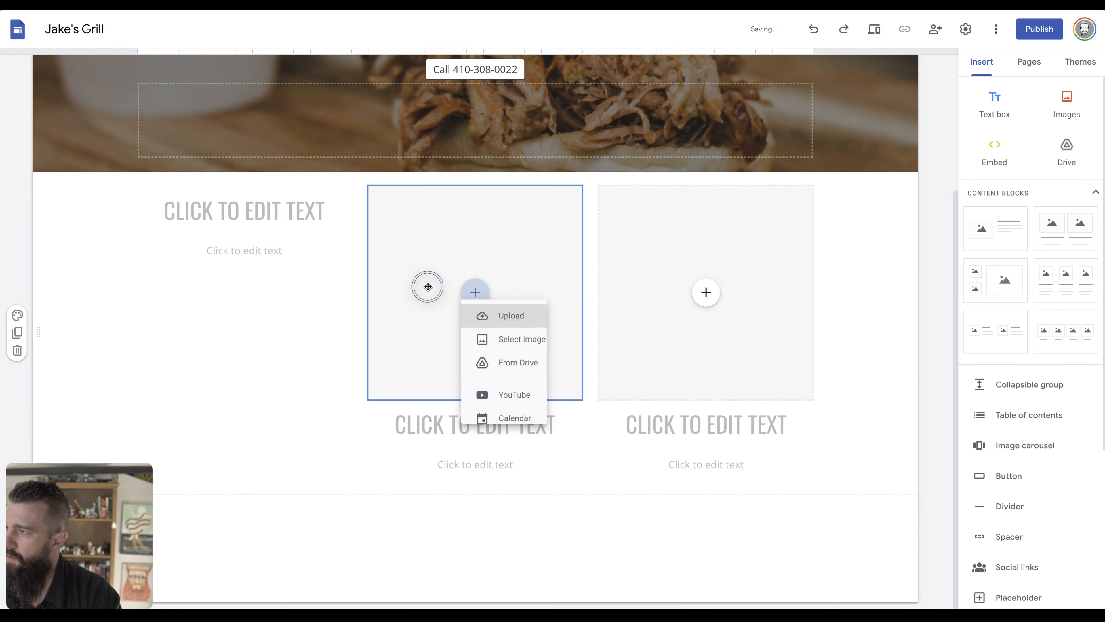
click(429, 283)
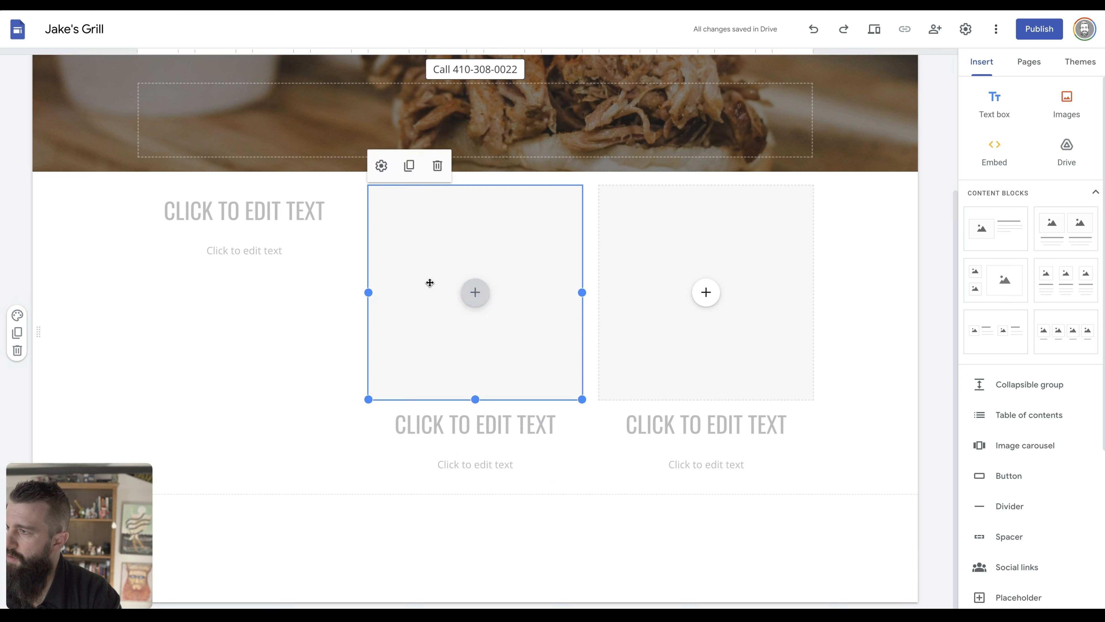
key(Delete)
click(616, 256)
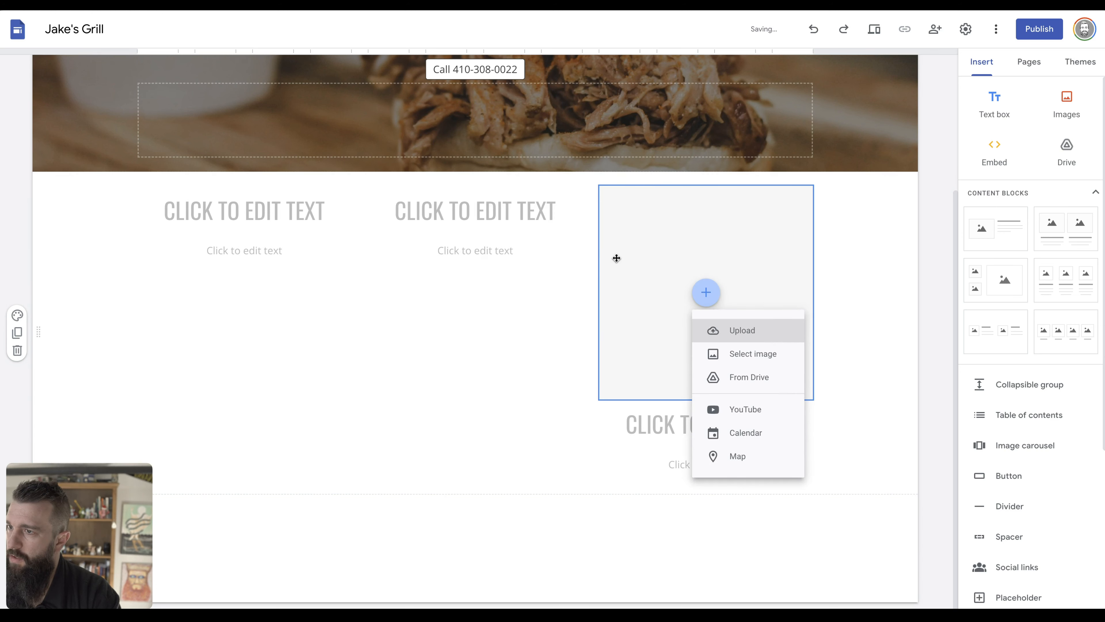
click(616, 257)
key(Delete)
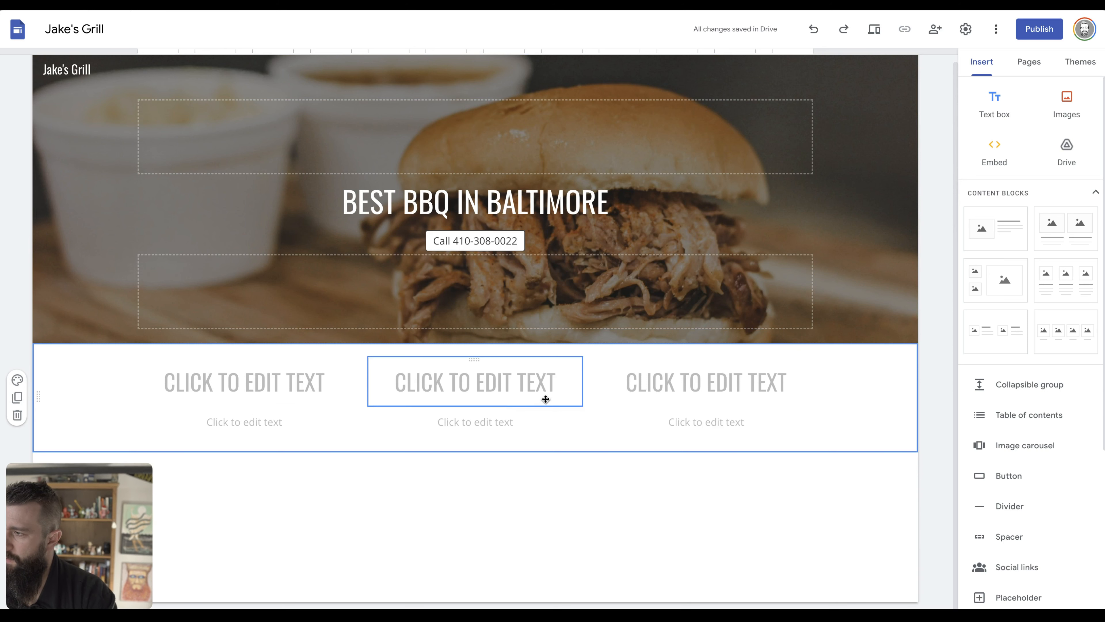
drag(994, 103, 526, 355)
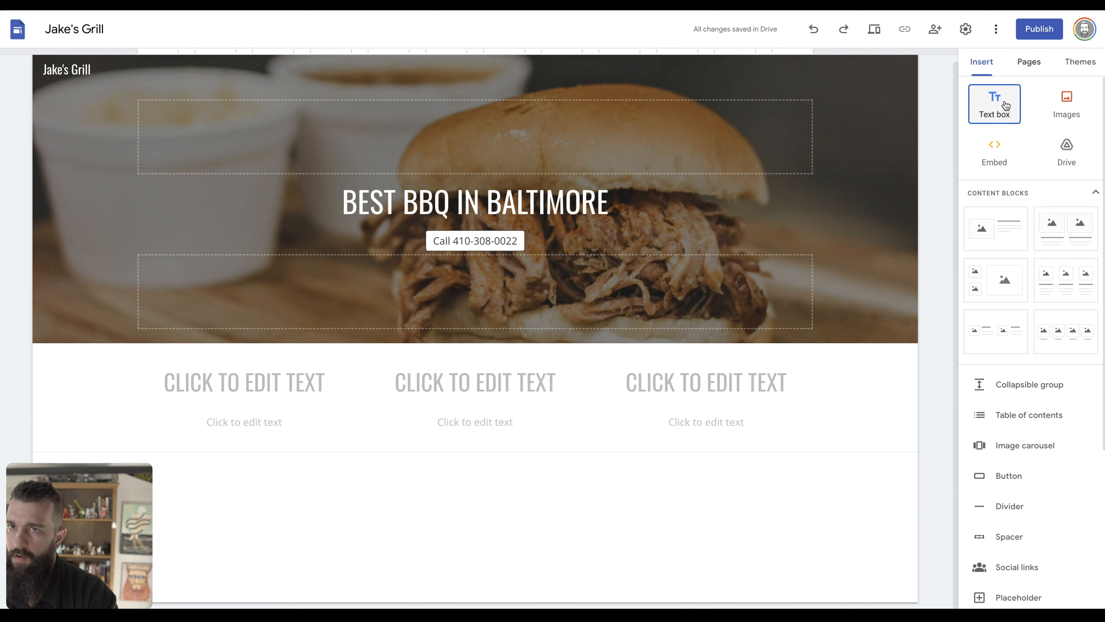
Place a new MENU text box above the three columns and start typing the first column heading.
click(997, 106)
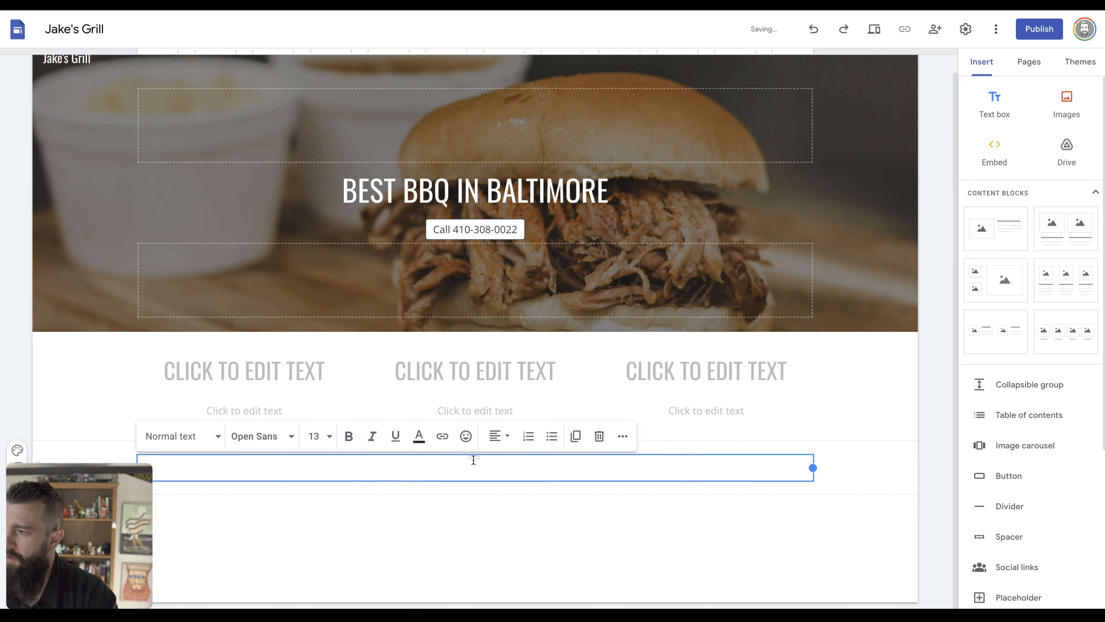
drag(473, 460, 471, 344)
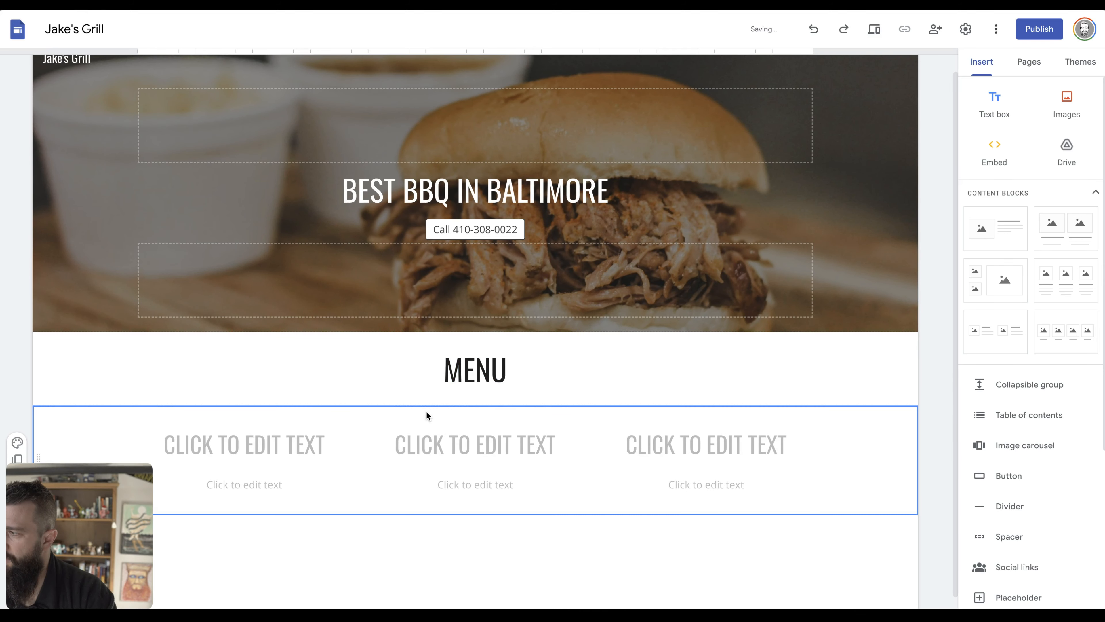
scroll(425, 411, down, 1)
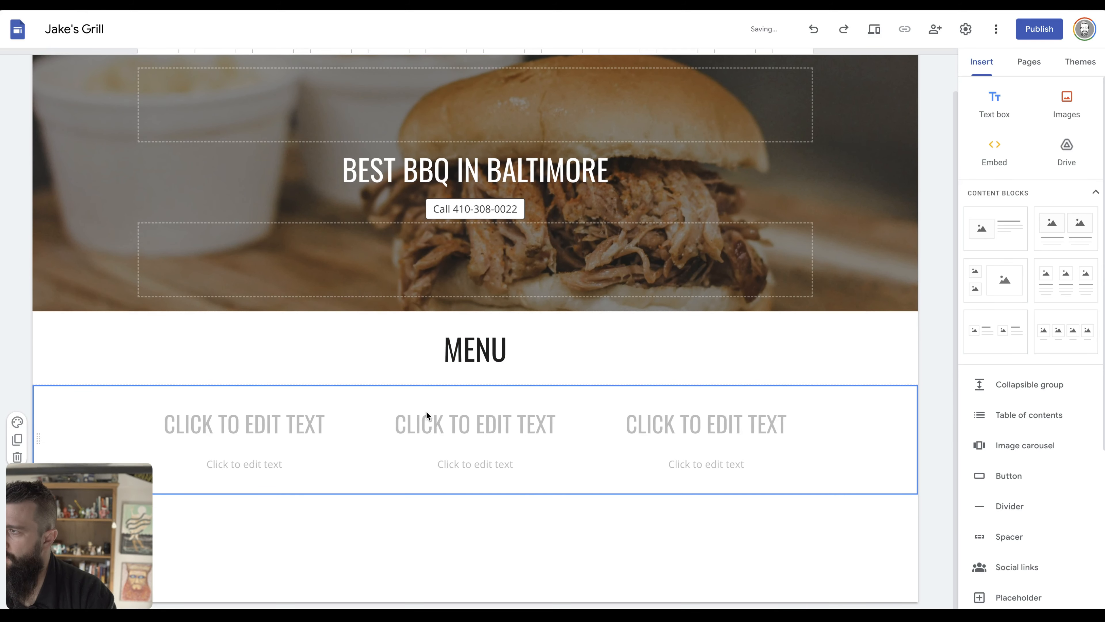
click(277, 423)
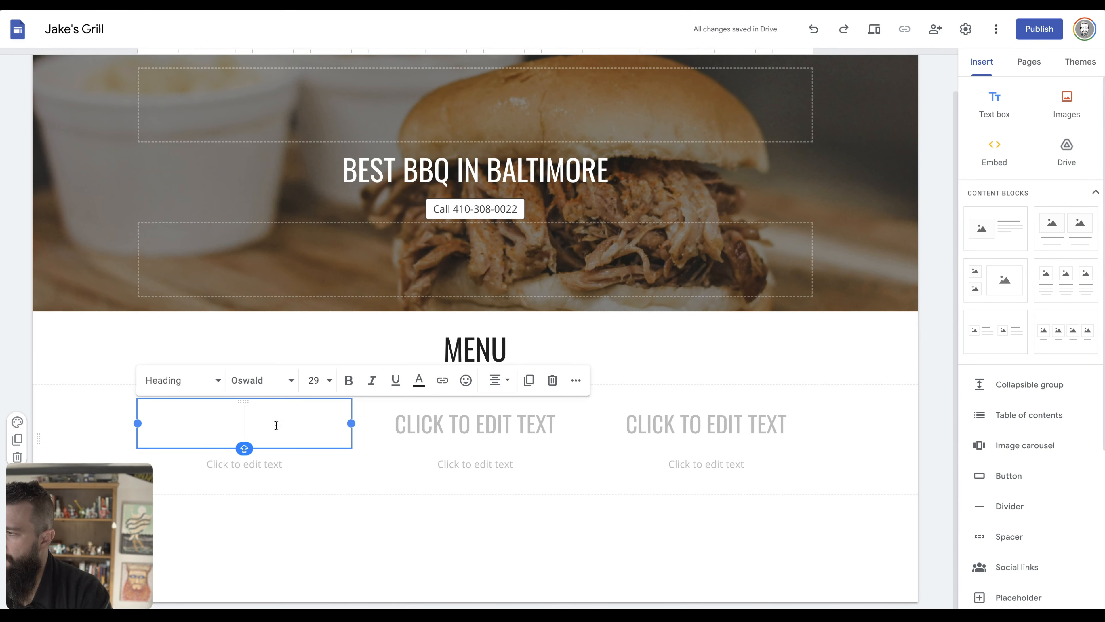
text(SANDSI)
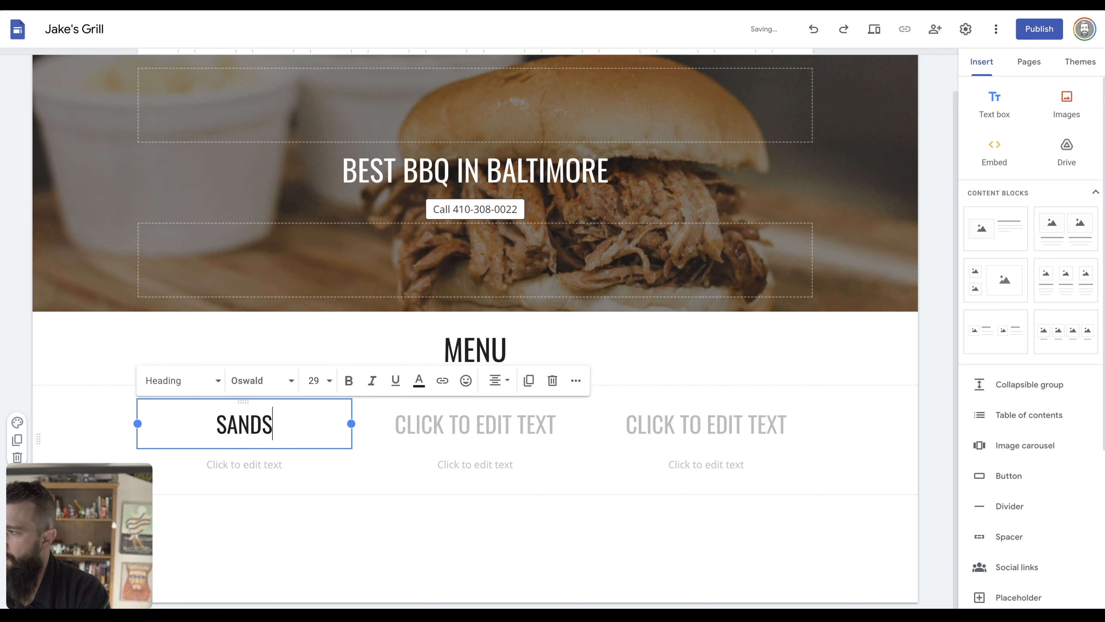
key(BackSpace)
key(BackSpace)
key(ctrl+Tab)
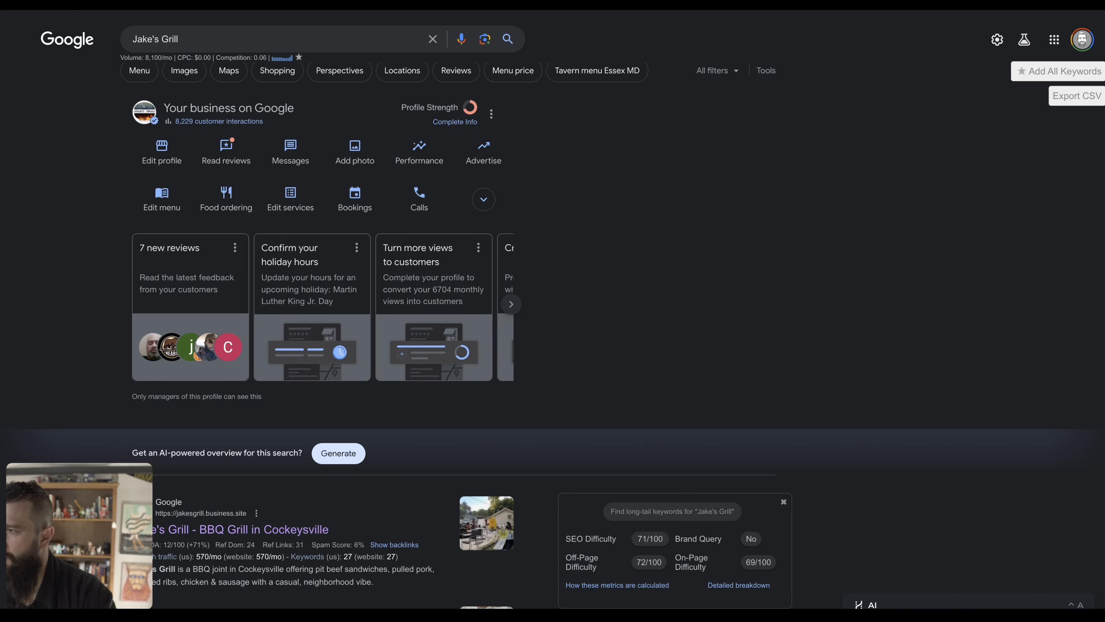
Open the old Jake's Grill website's menu page and copy the Pit Beef entry with its price.
key(ctrl+Tab)
key(Tab)
key(ctrl+Tab)
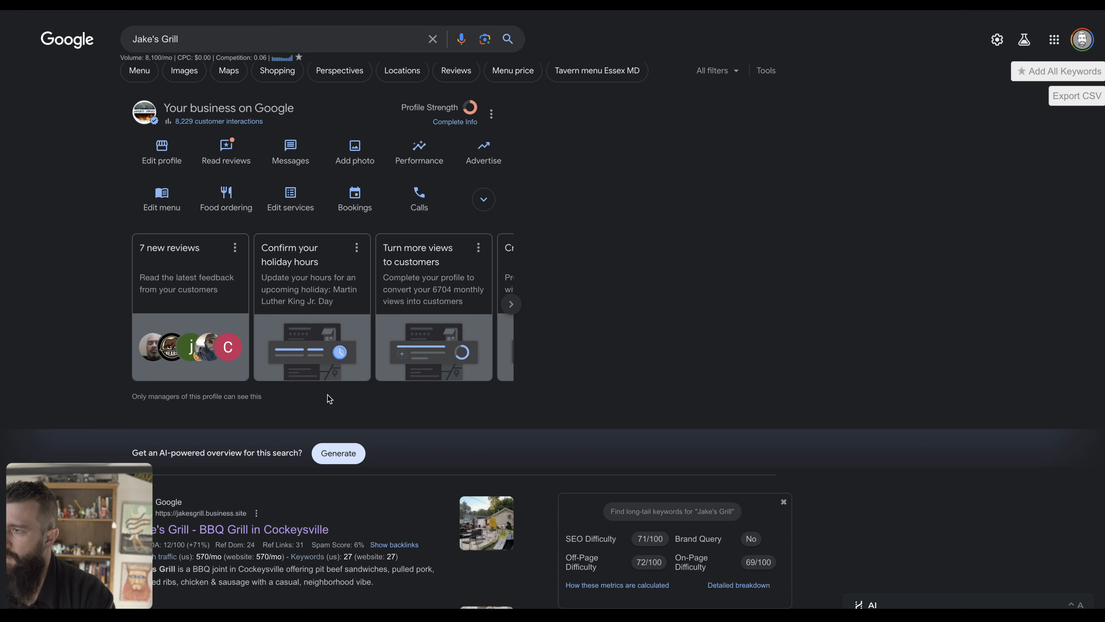
mouse_move(13, 361)
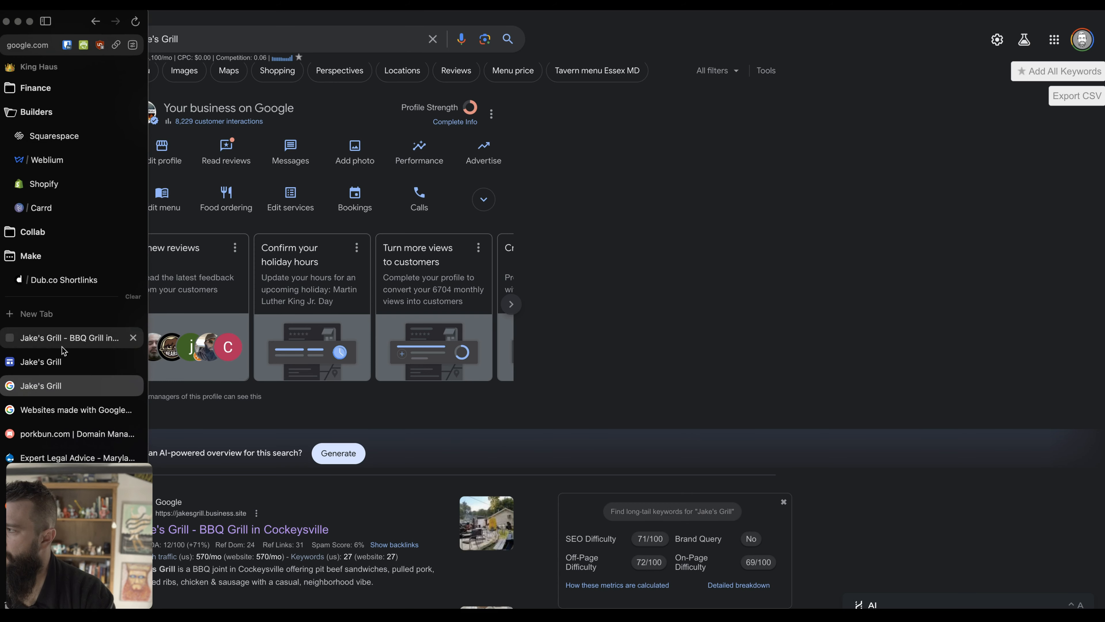
click(77, 343)
scroll(504, 296, up, 5)
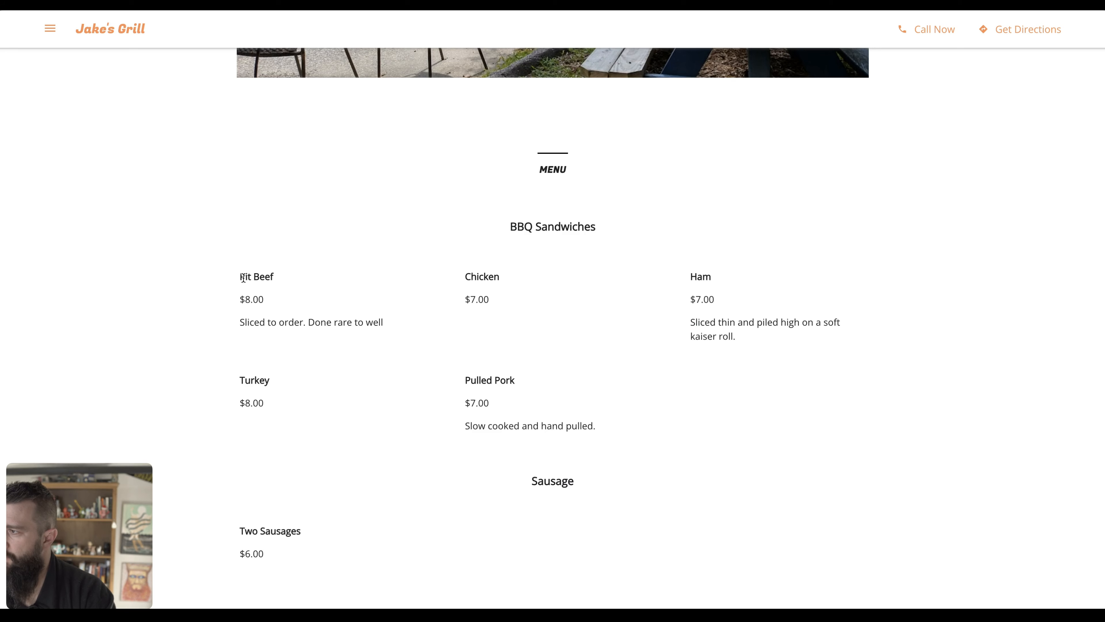
drag(242, 277, 388, 322)
key(ctrl+c)
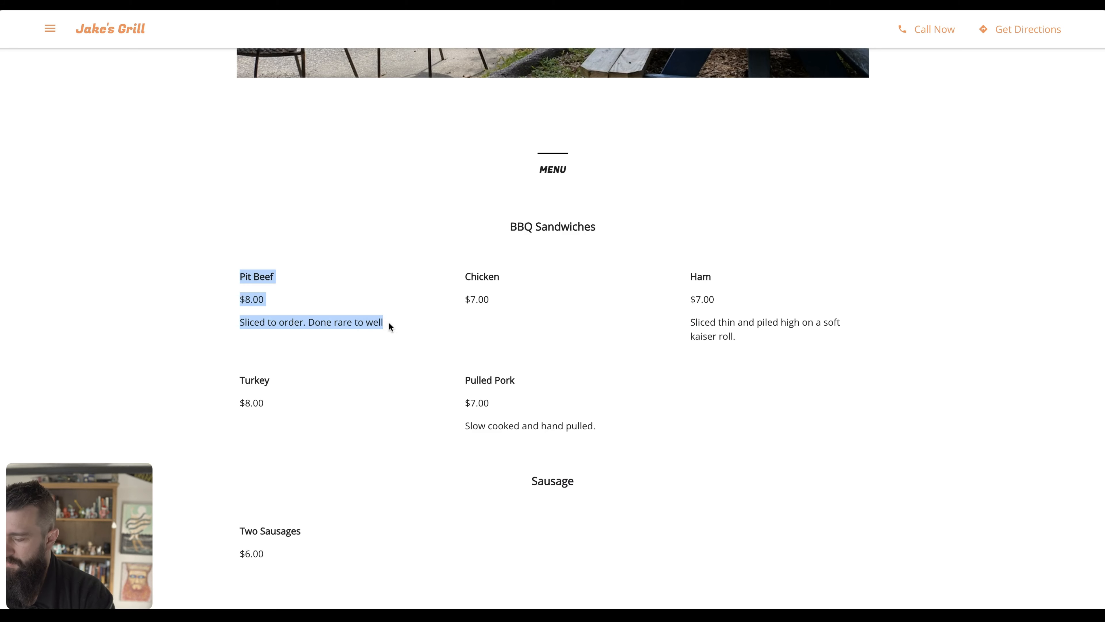
key(ctrl+Tab)
key(ctrl+Tab)
key(ctrl+Tab)
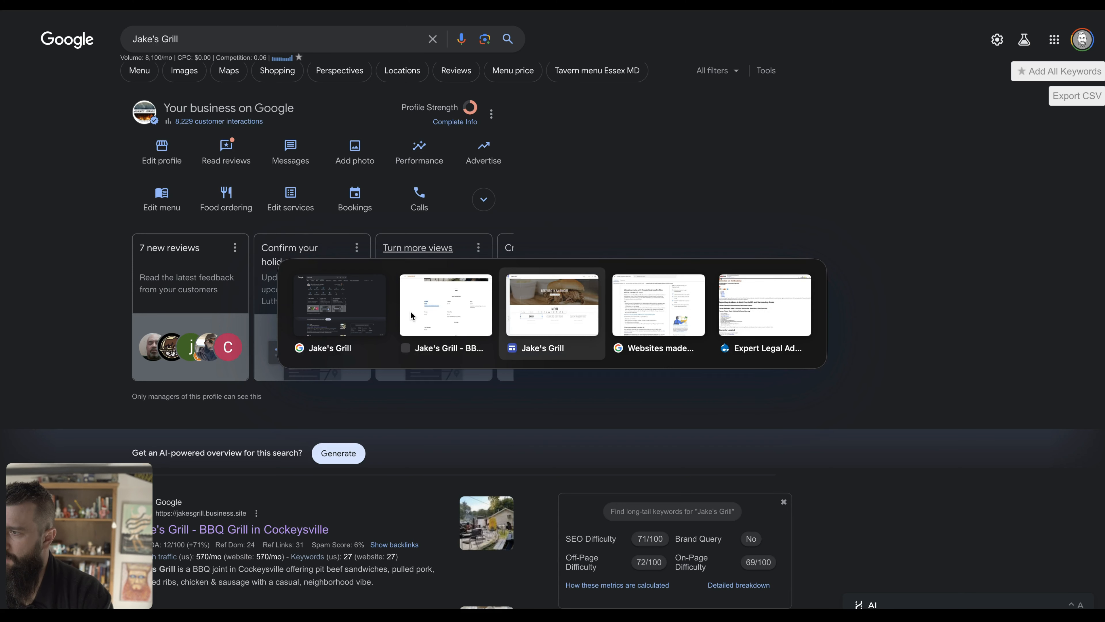
Paste the Pit Beef entry into the first column's description, then cut out its name line.
double_click(247, 426)
key(ctrl+v)
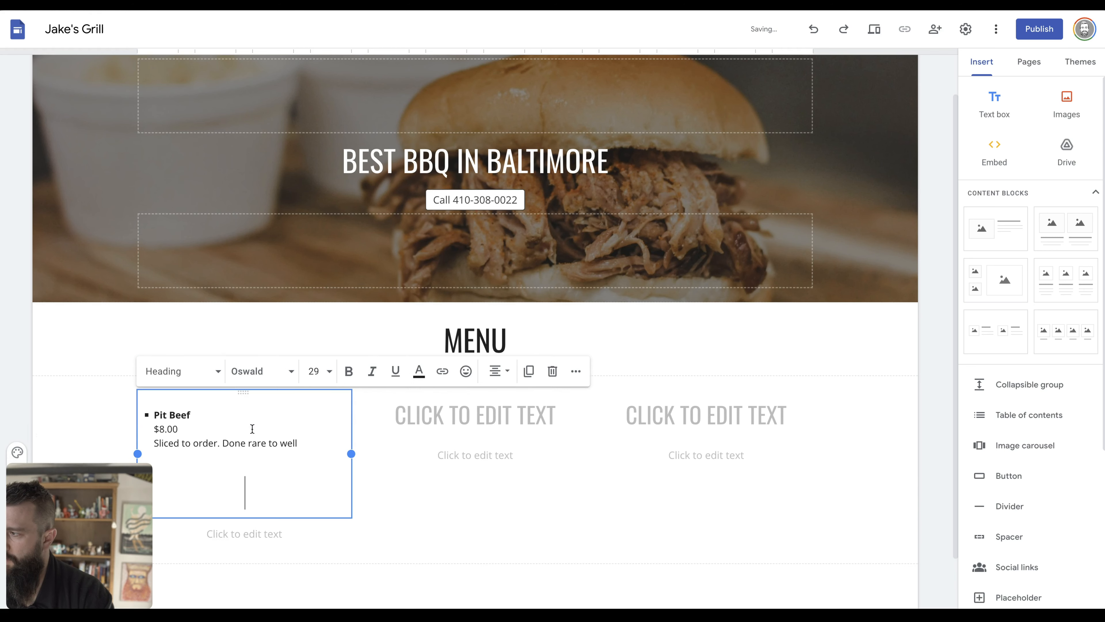
key(ctrl+z)
click(212, 464)
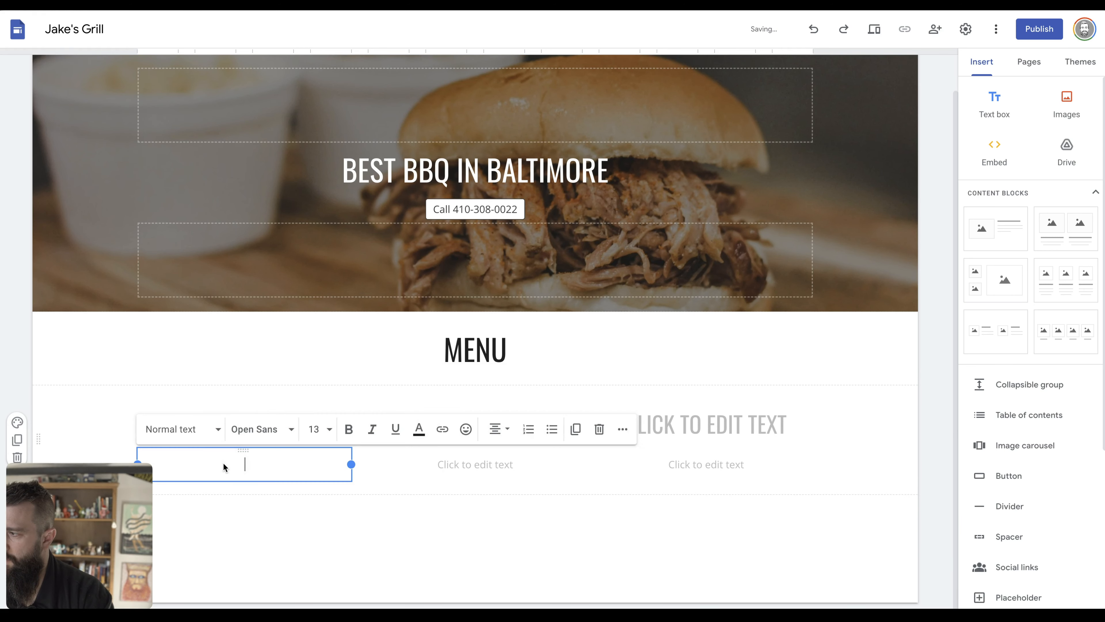
key(ctrl+v)
key(ctrl+z)
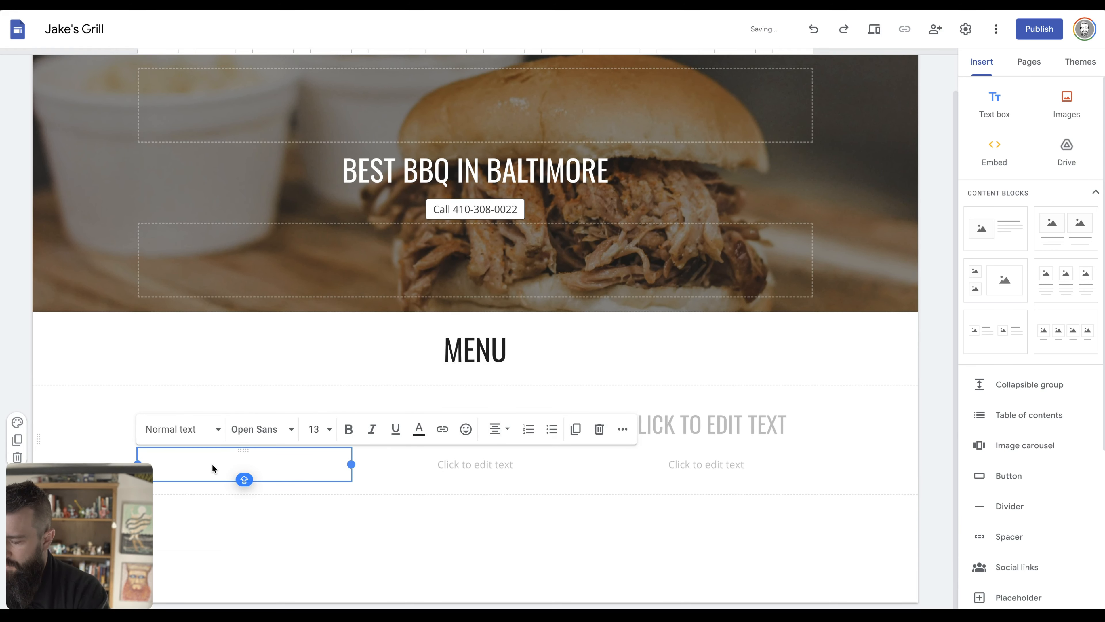
key(ctrl+v)
triple_click(242, 466)
key(ctrl+x)
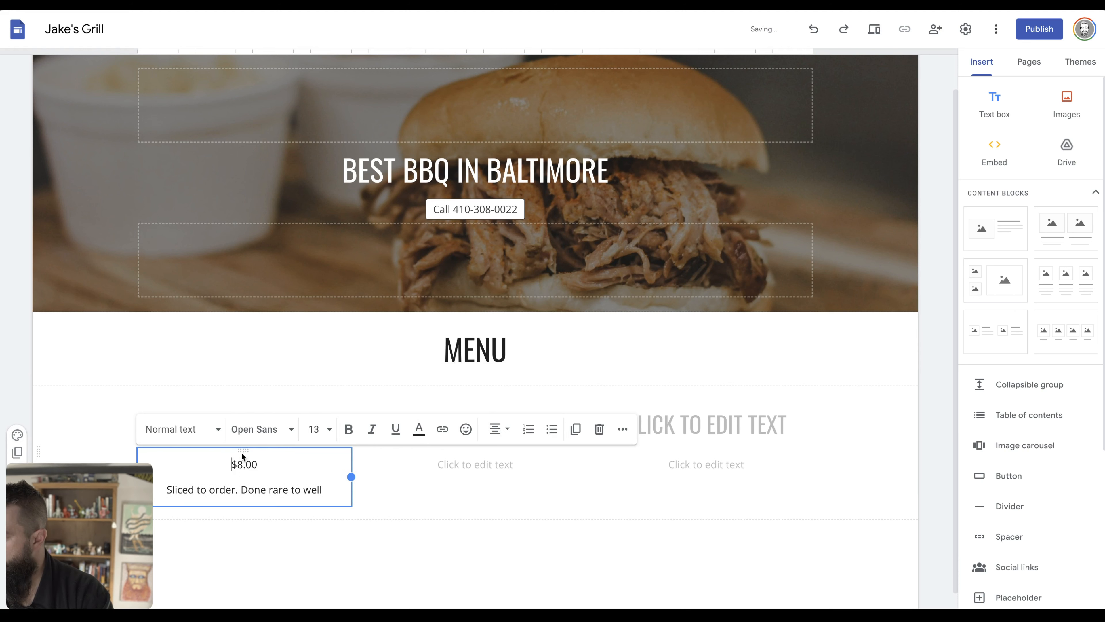
Replace the first column's heading with PIT BEEF and set it to the Heading style.
click(258, 408)
double_click(248, 425)
key(ctrl+v)
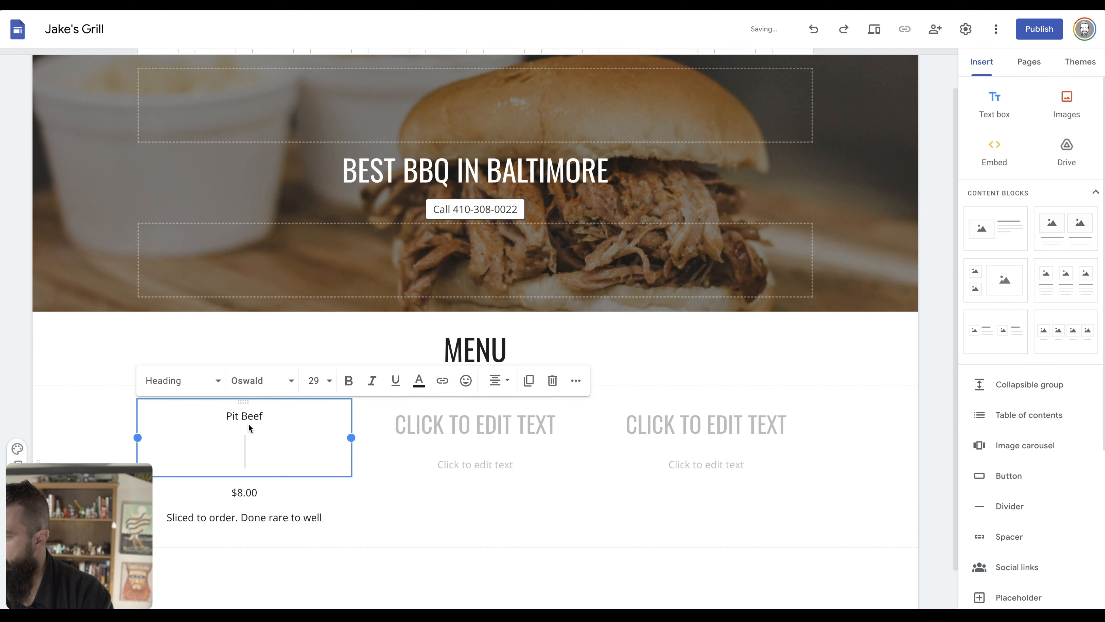
key(BackSpace)
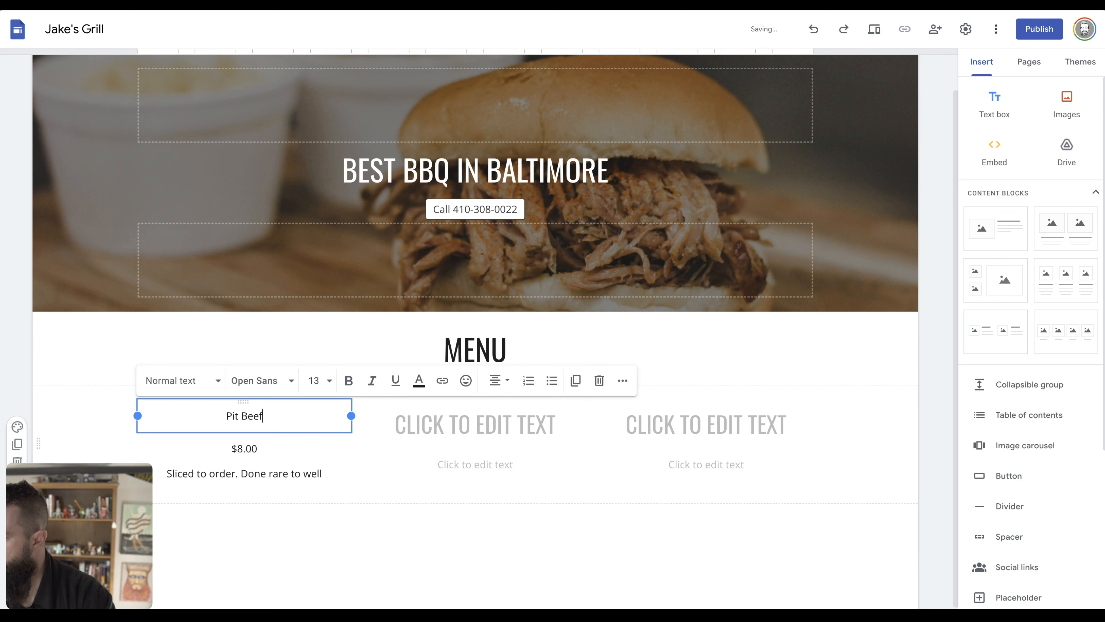
click(194, 381)
click(185, 441)
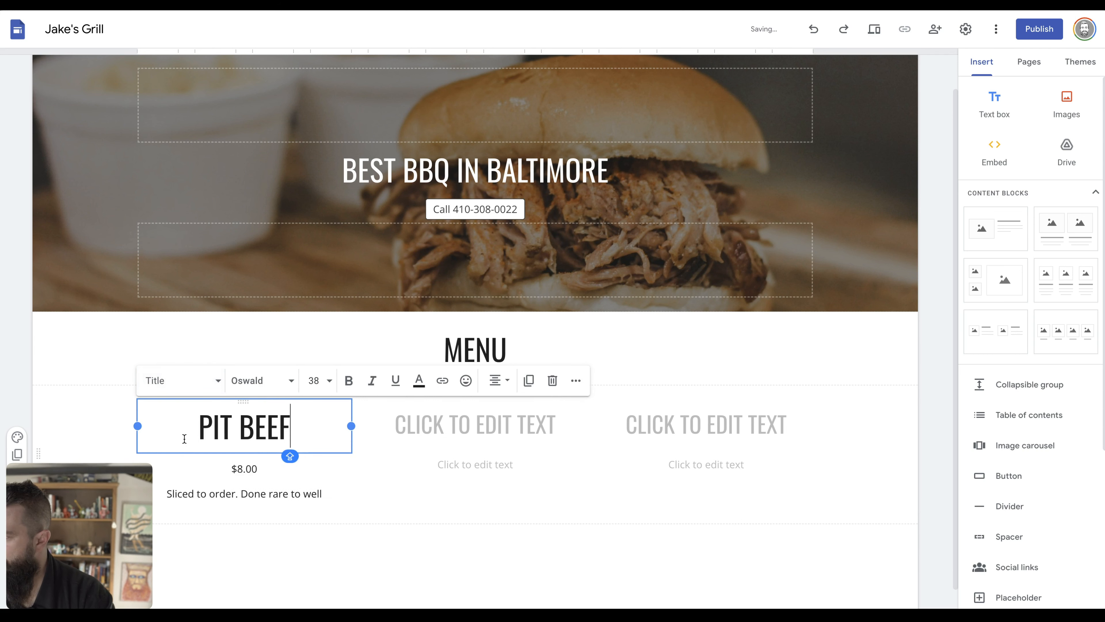
click(210, 380)
click(203, 463)
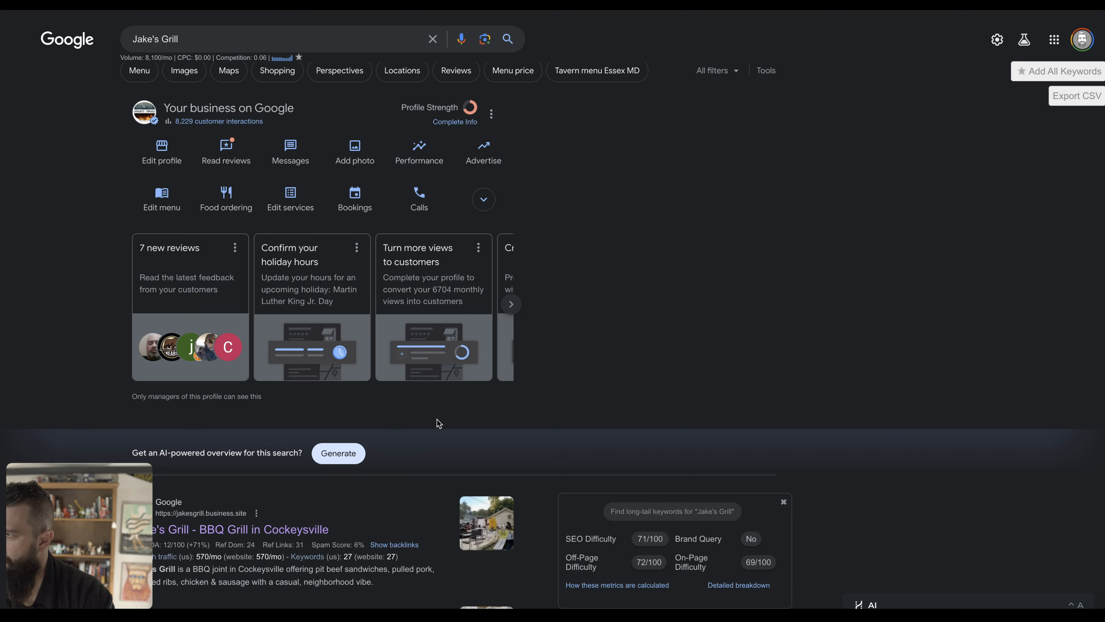
key(alt+Tab)
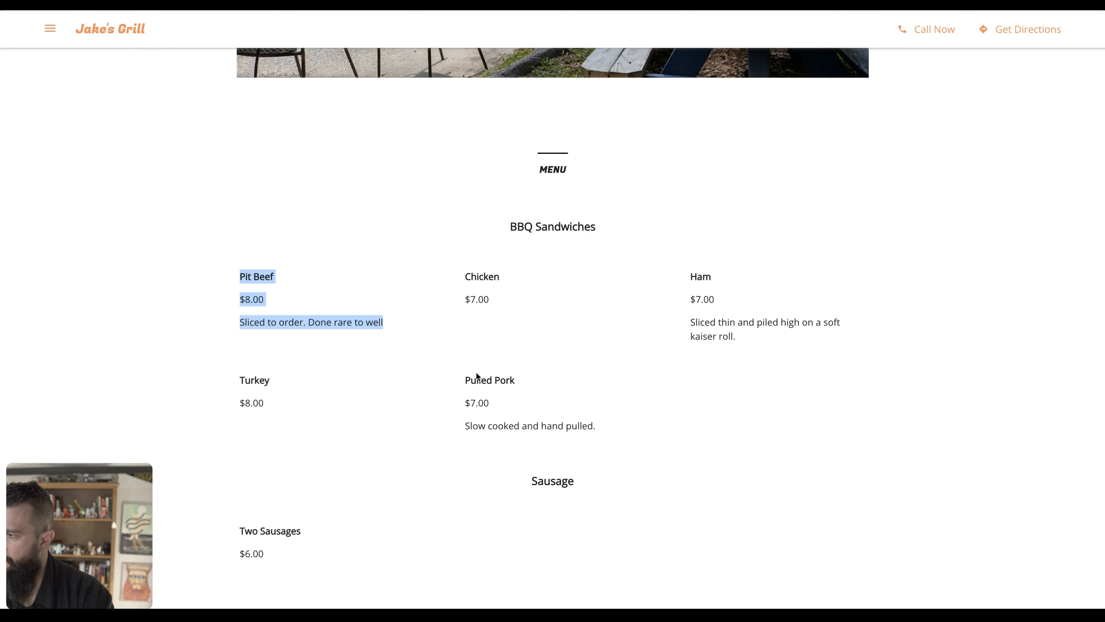
Paste the copied Pulled Pork entry into the second column and cut out its name line.
drag(467, 381, 618, 426)
key(alt+Tab)
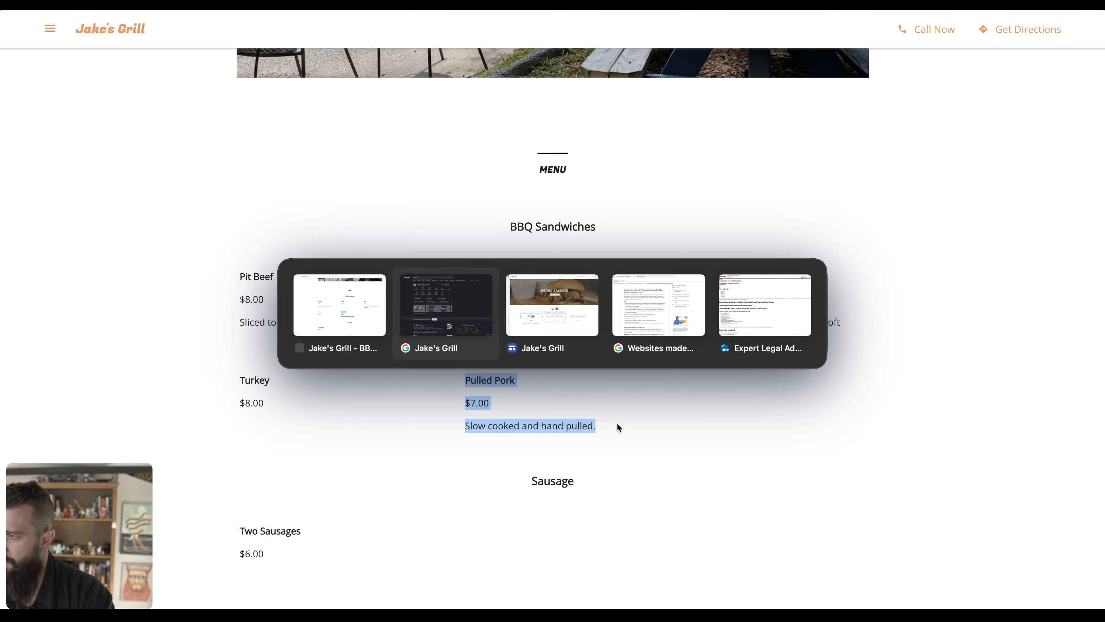
key(alt+Tab)
click(464, 473)
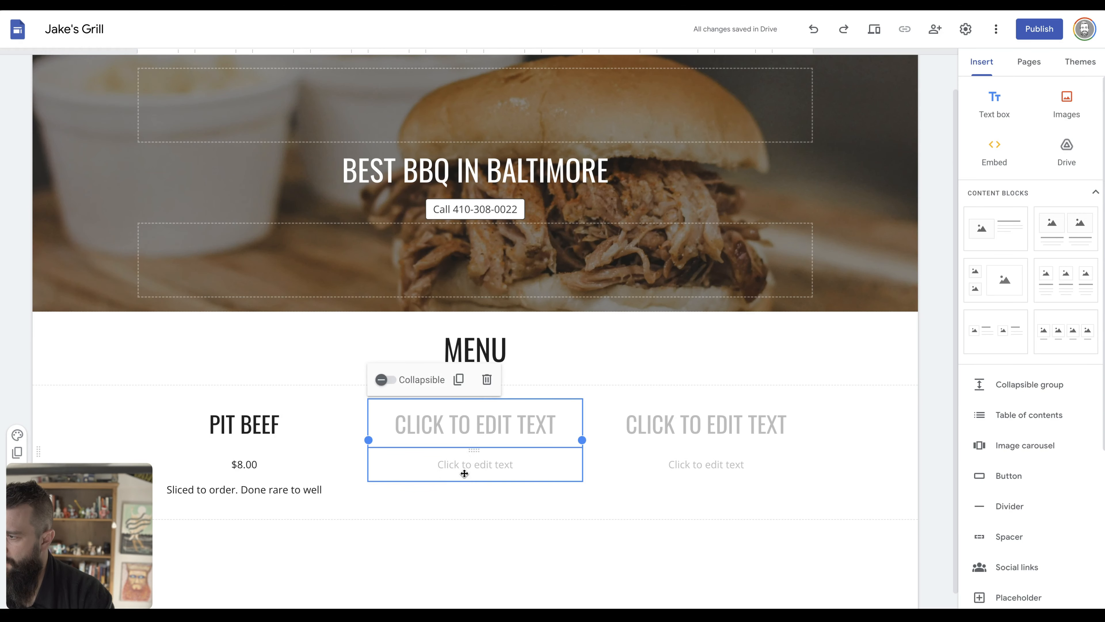
click(464, 473)
key(ctrl+v)
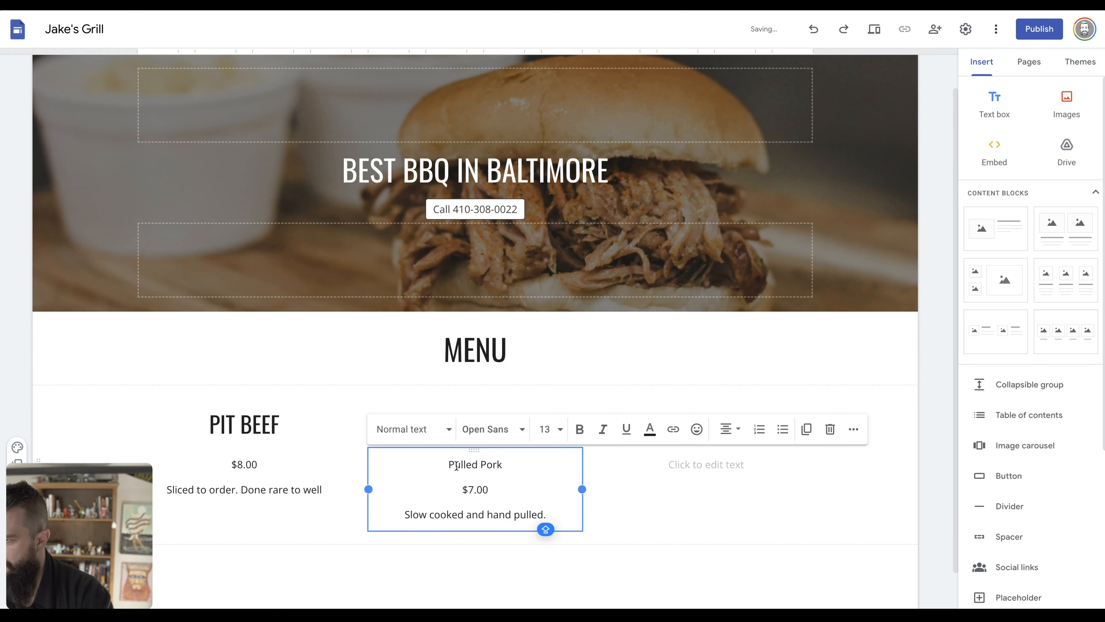
triple_click(456, 466)
key(ctrl+x)
Put PULLED PORK into the second column's heading with the Heading style.
click(454, 406)
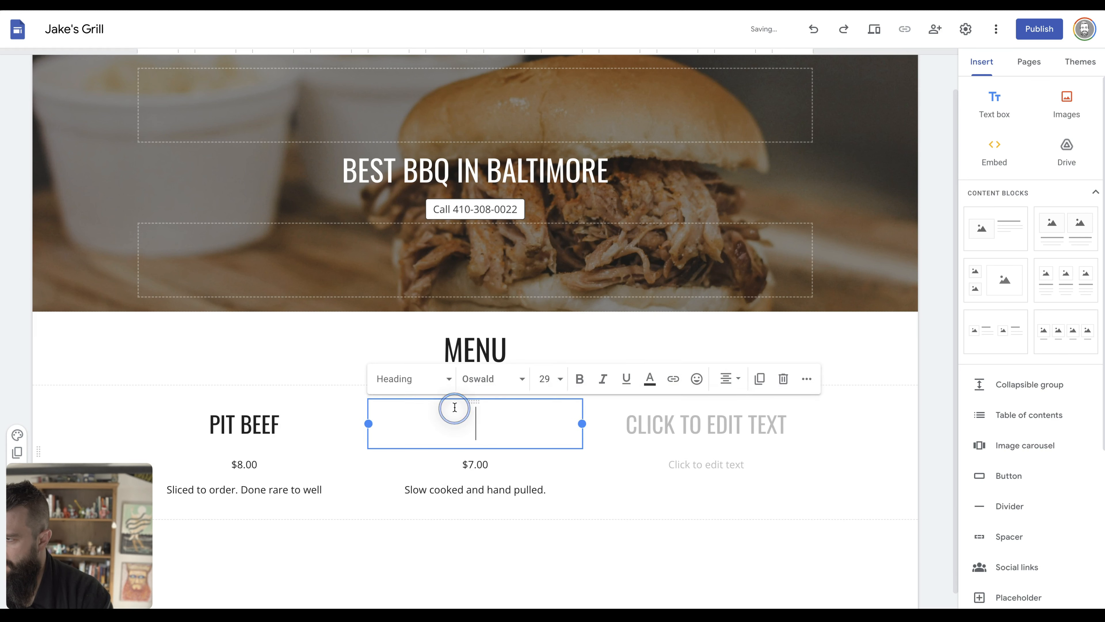
key(ctrl+v)
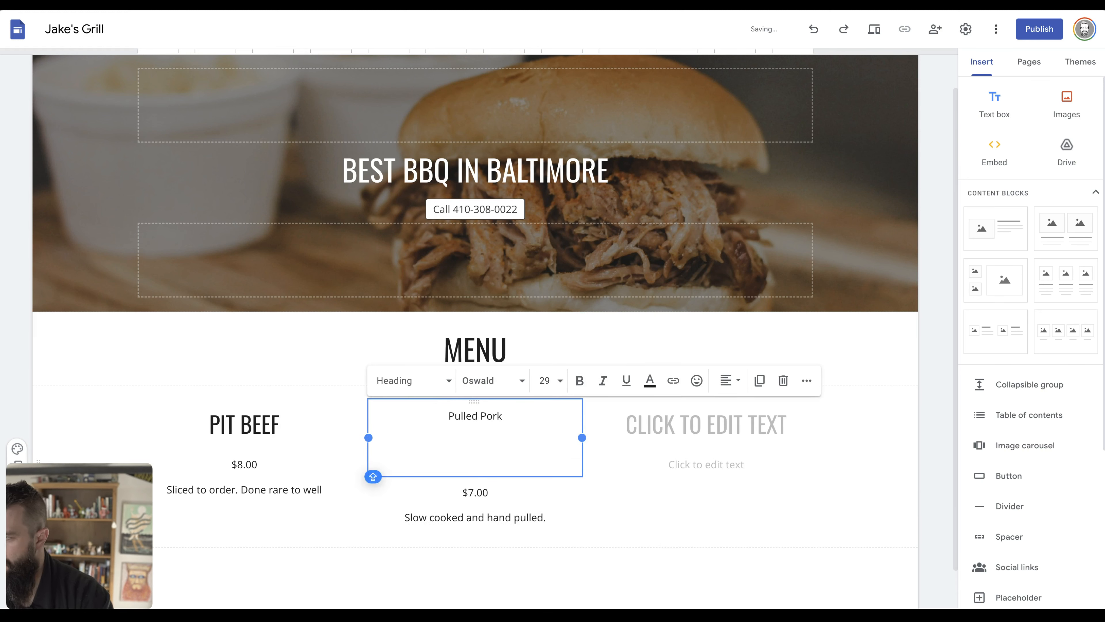
key(BackSpace)
click(454, 386)
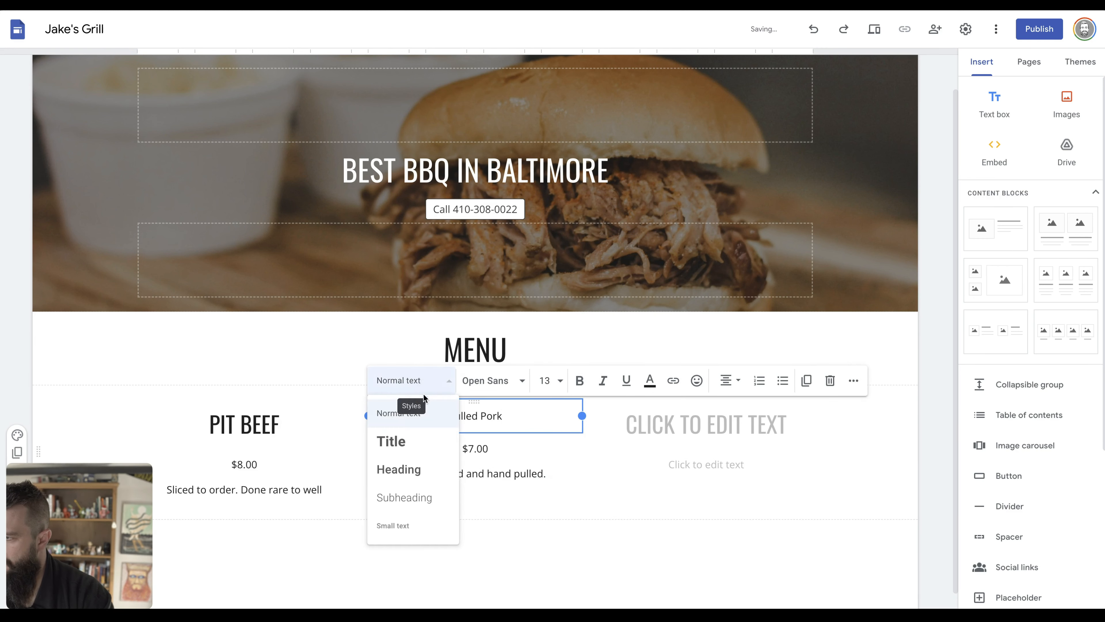
click(408, 466)
click(683, 427)
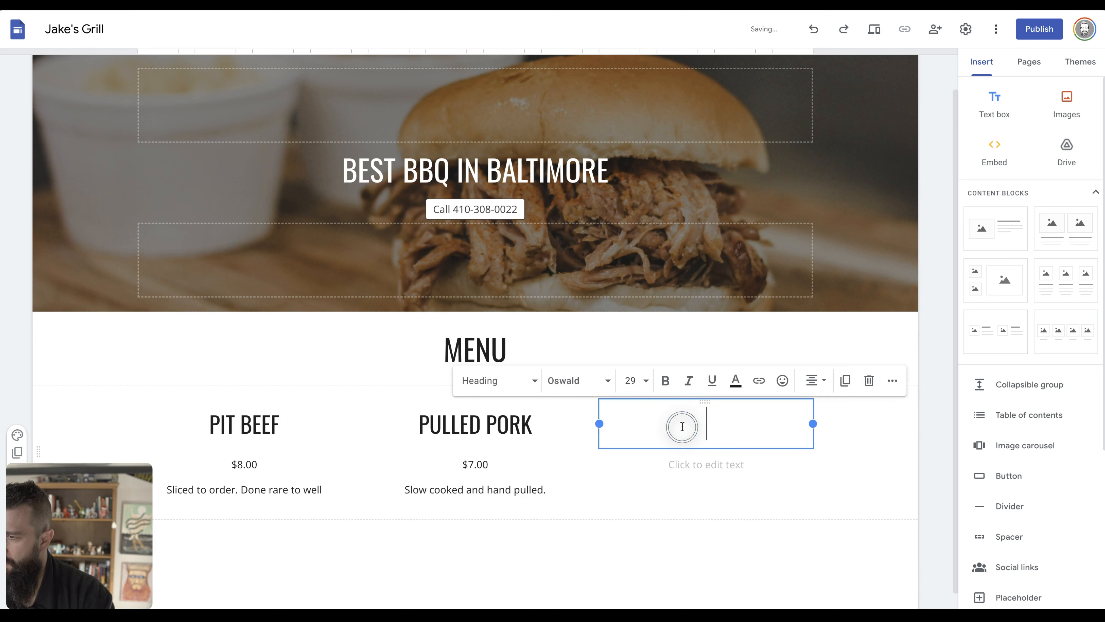
key(ctrl+Tab)
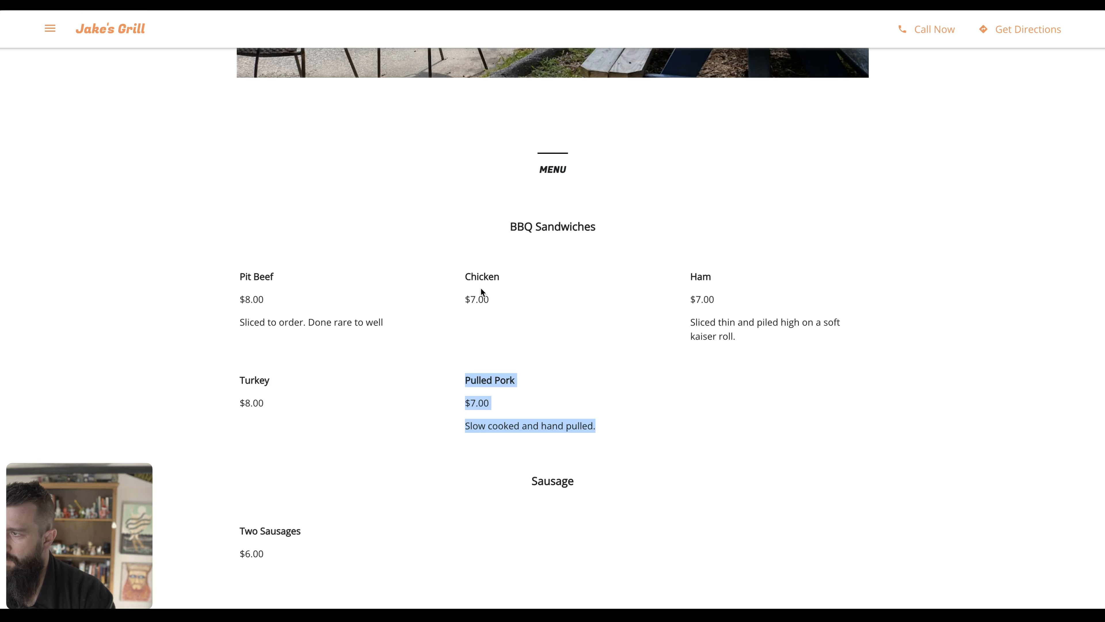
Enter CHICKEN as the third menu column's heading.
key(ctrl+Tab)
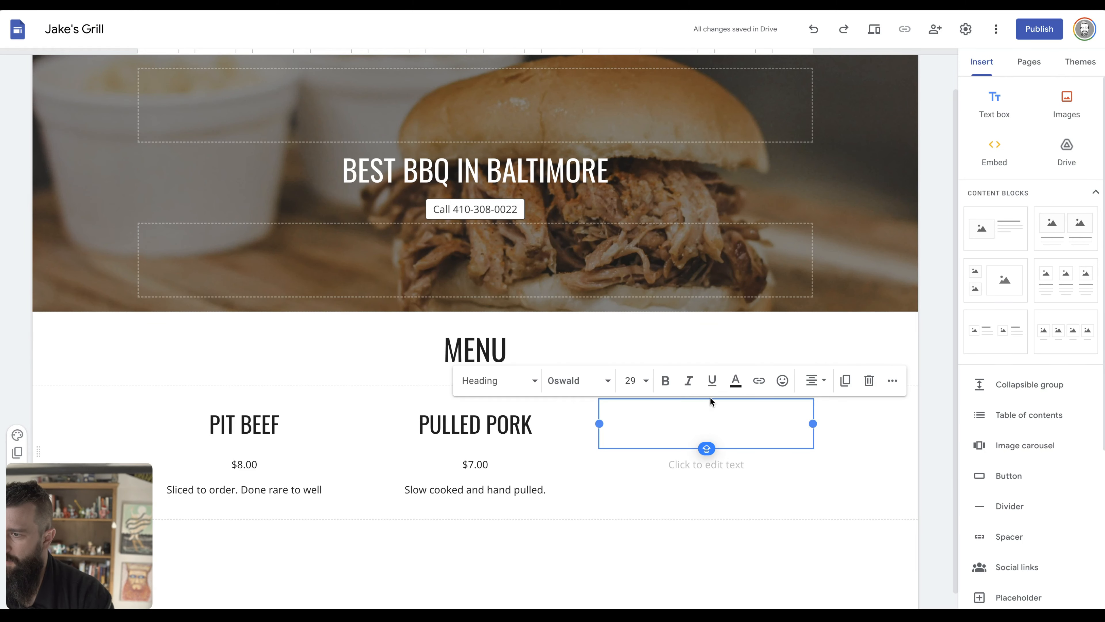
text(CHICKEN)
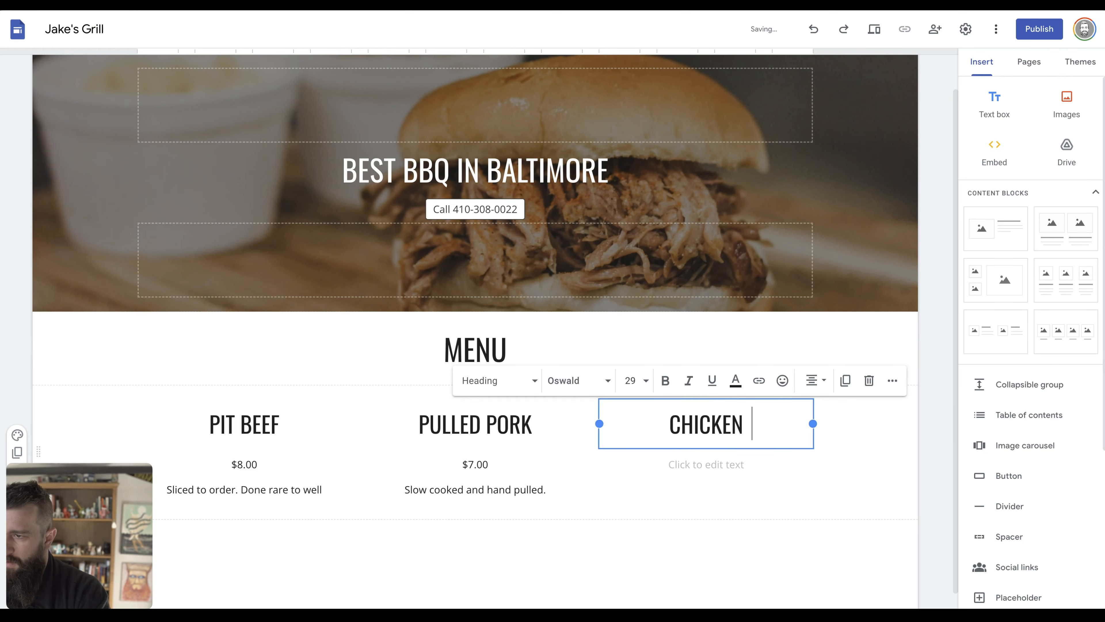
click(730, 470)
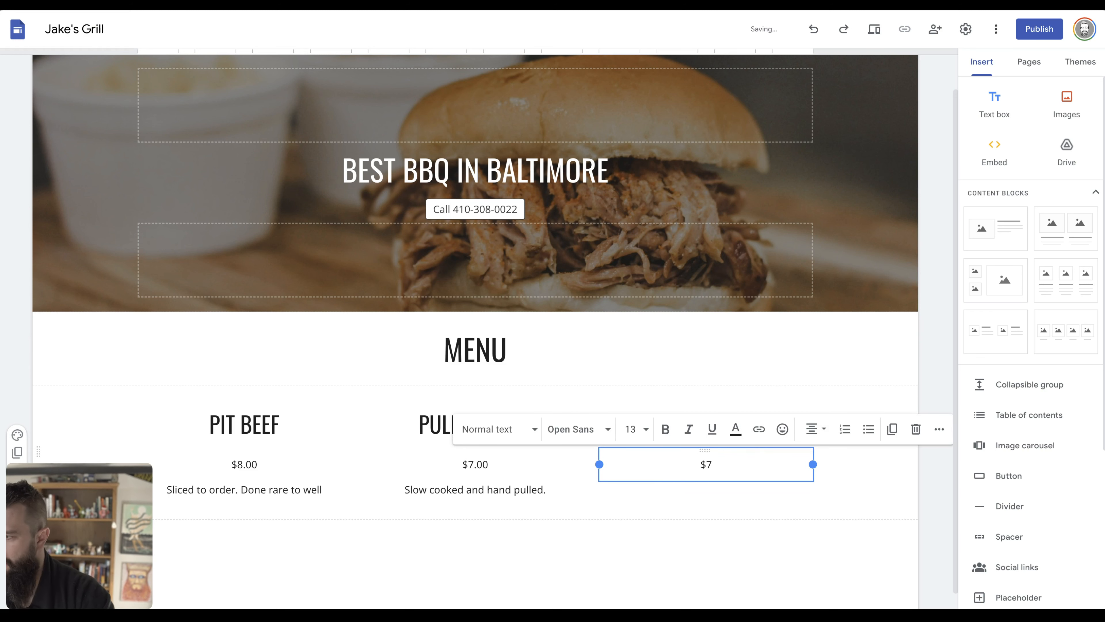
Trim the menu prices down to $8 for Pit Beef and $7 for Pulled Pork.
click(489, 465)
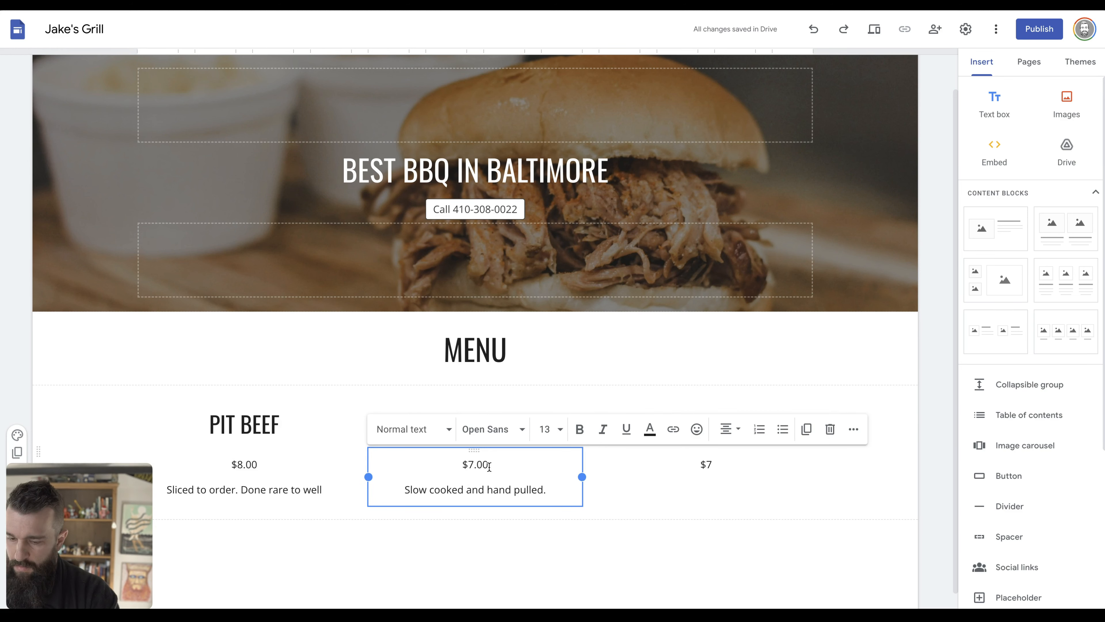
click(256, 464)
key(BackSpace)
key(BackSpace)
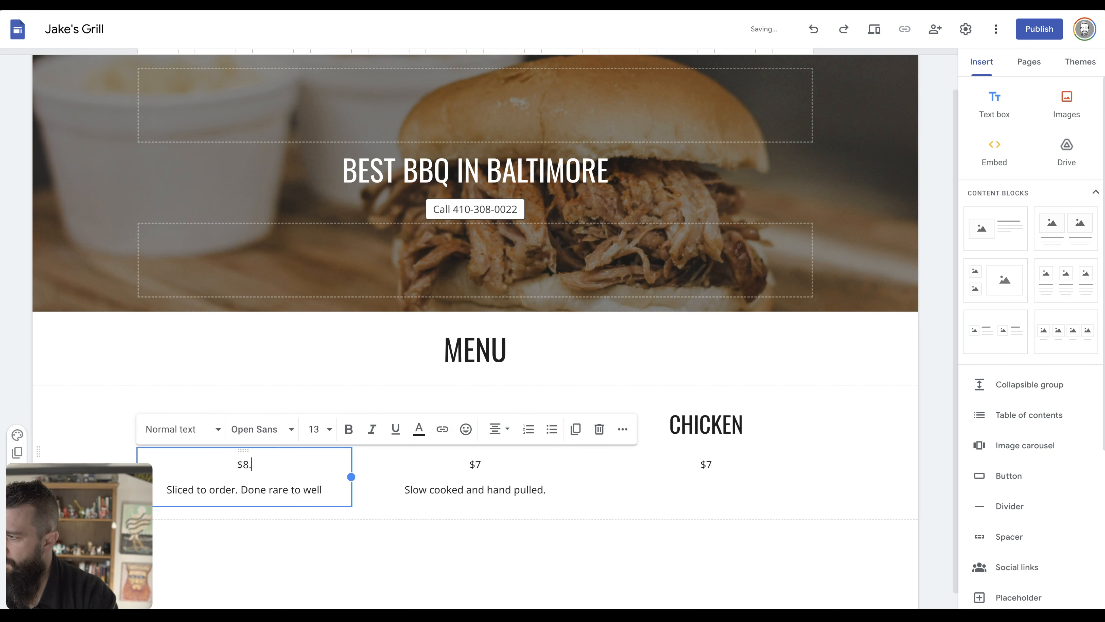
click(373, 543)
Add a closing period to the Pit Beef description.
scroll(375, 544, down, 1)
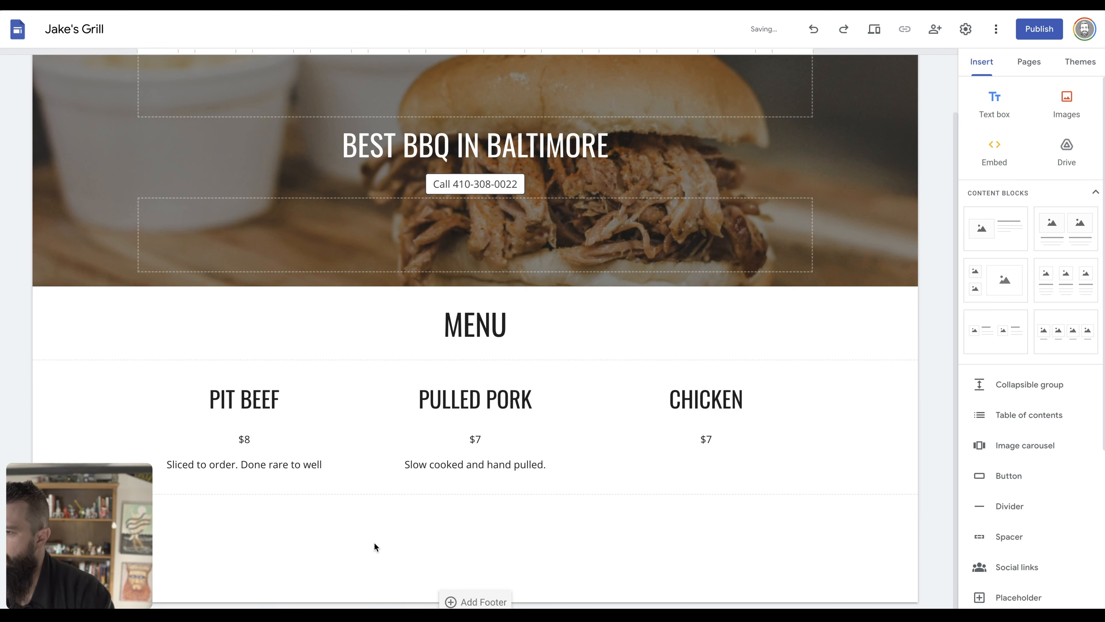
click(346, 458)
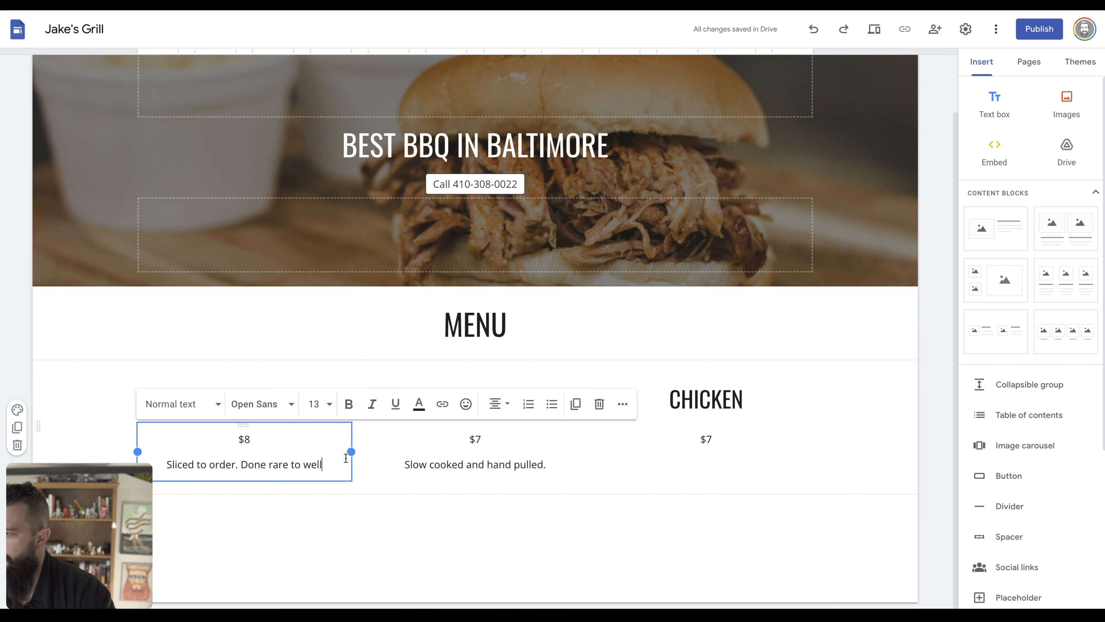
text(.)
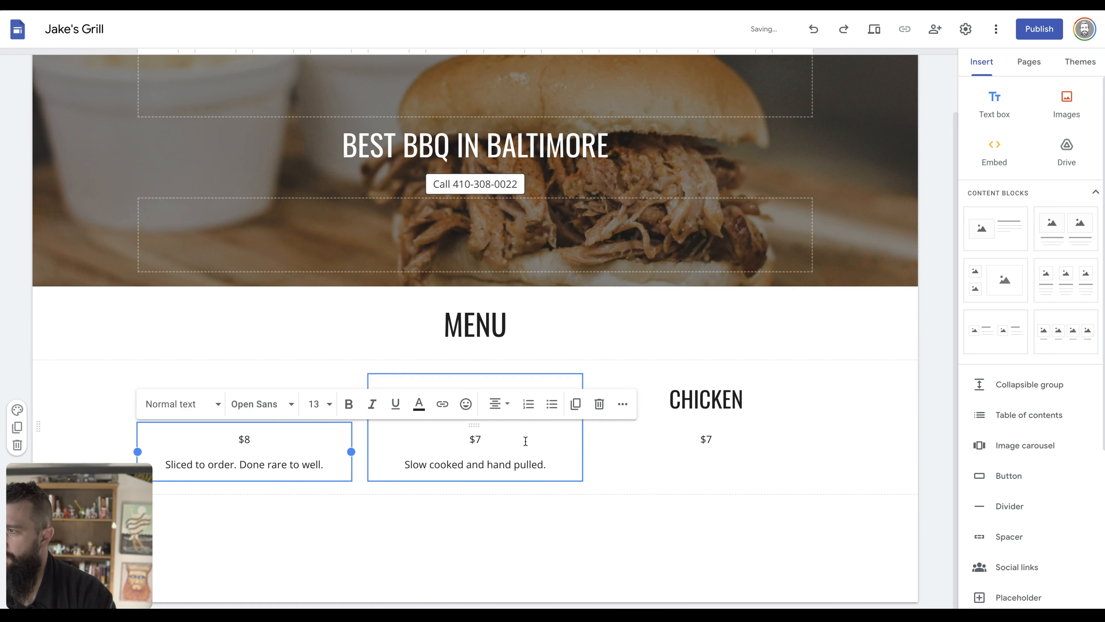
click(631, 484)
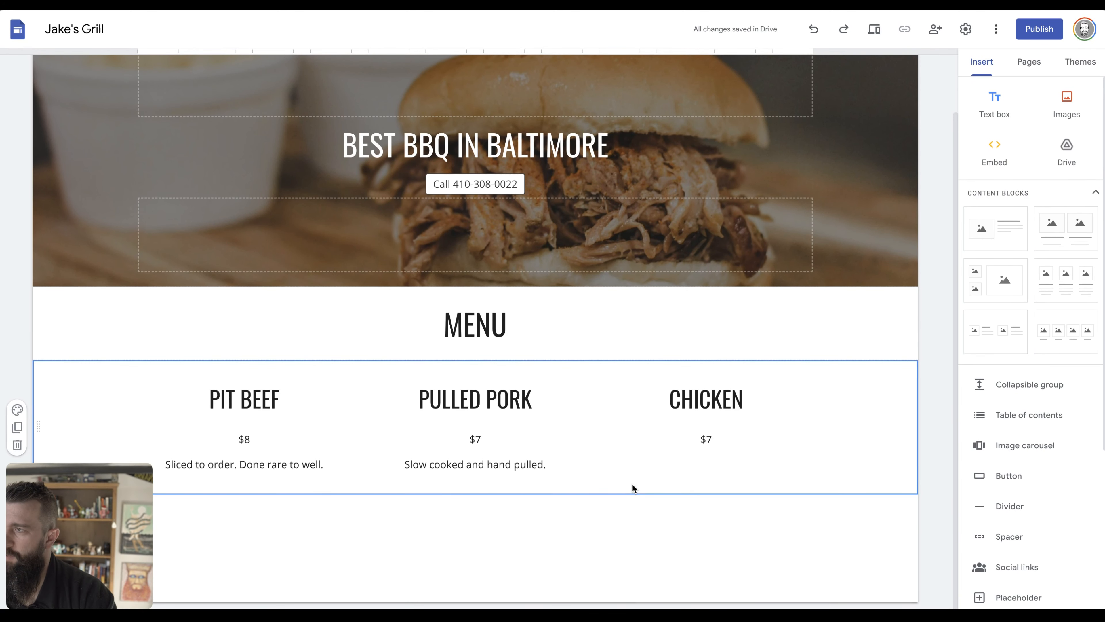
scroll(633, 483, up, 2)
key(ctrl+Tab)
Scan the old site's testimonials, then place a two-image-with-text block below the menu.
scroll(633, 483, down, 14)
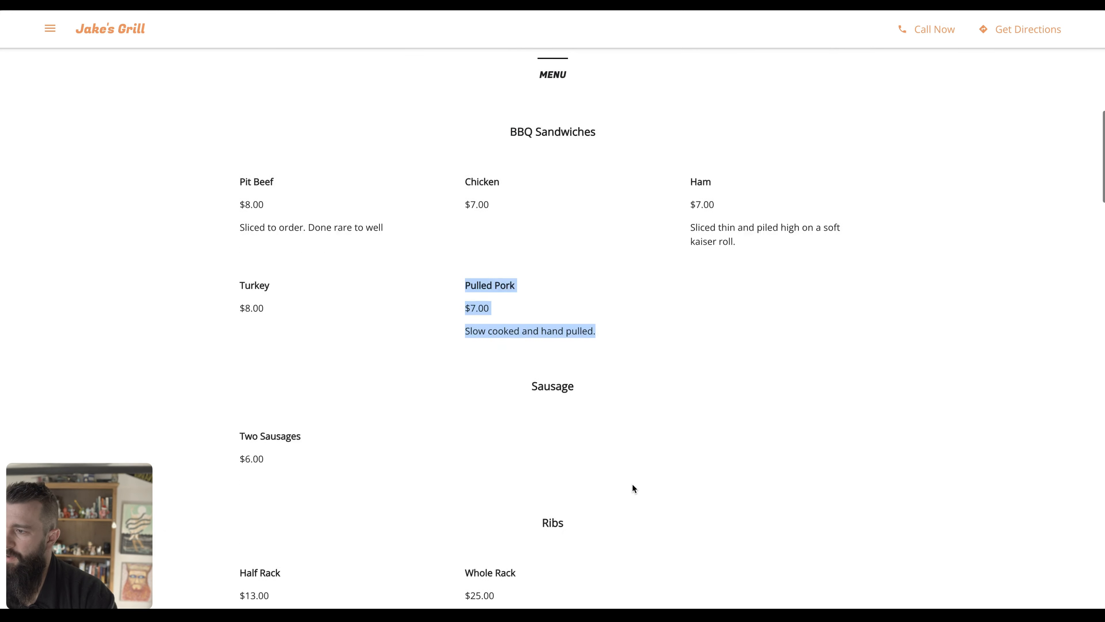
scroll(632, 482, down, 11)
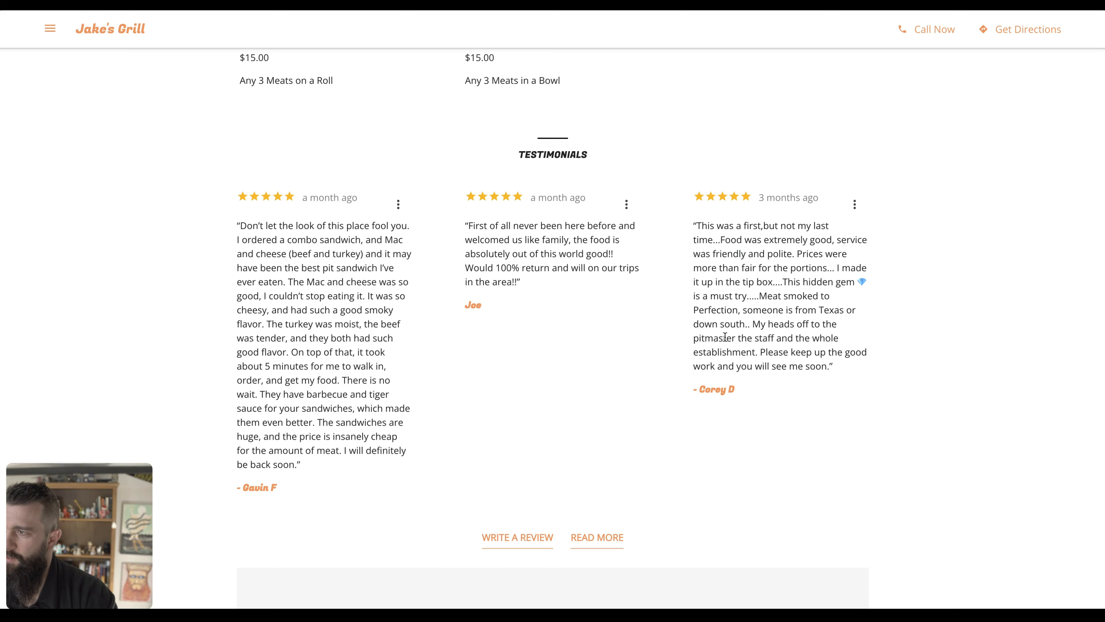
key(ctrl+shift+Tab)
scroll(603, 414, down, 2)
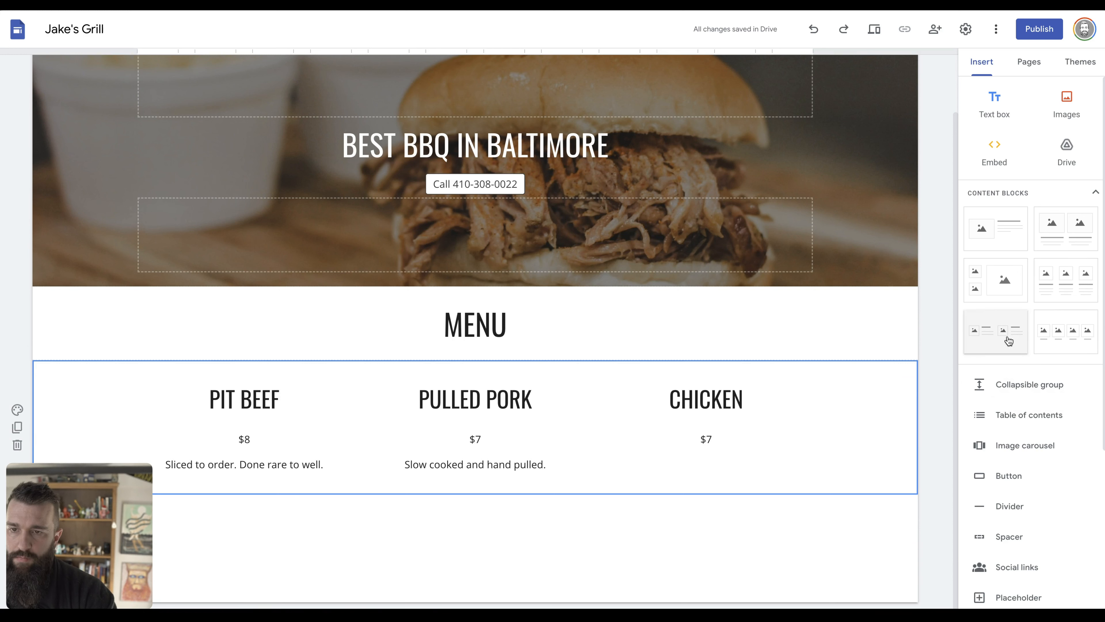
drag(1008, 341, 743, 545)
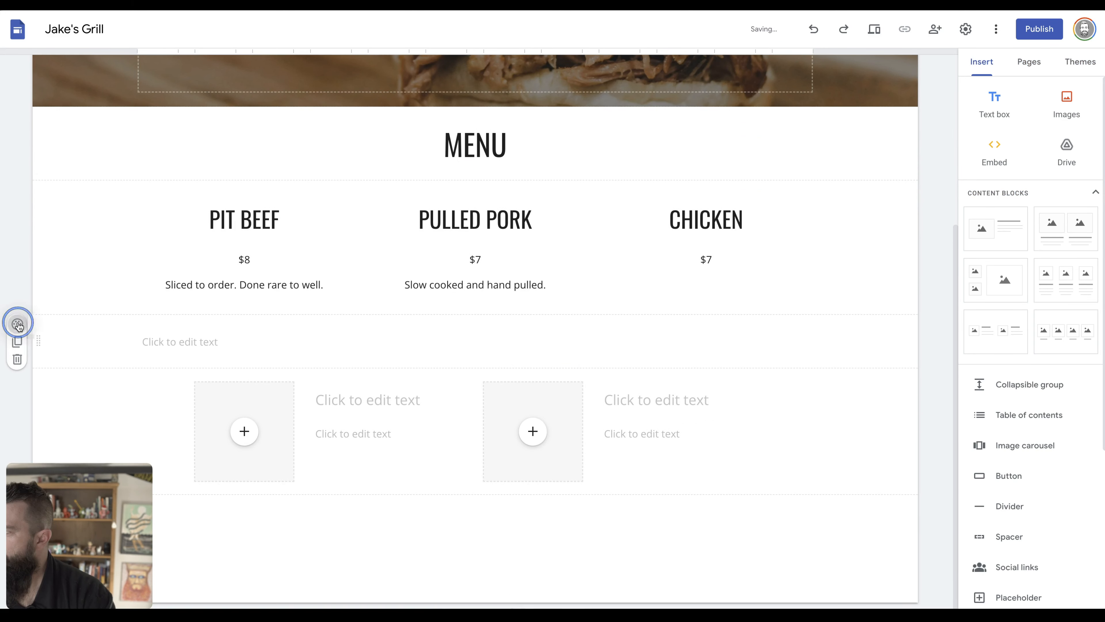
Give the new title section and the two-image section a light grey background.
click(18, 325)
click(87, 378)
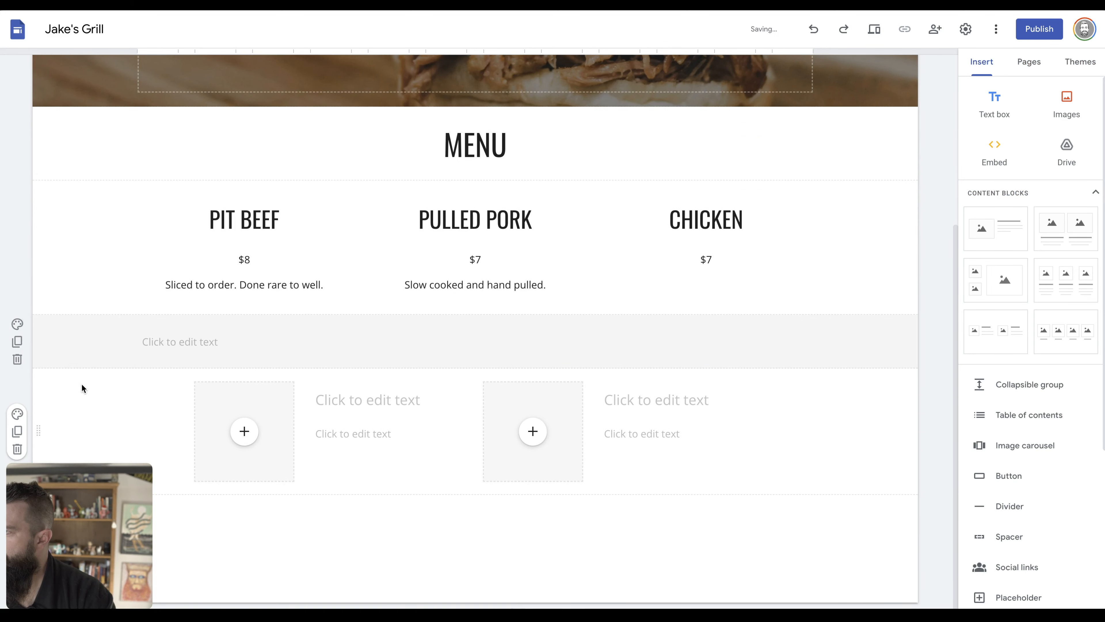
click(17, 432)
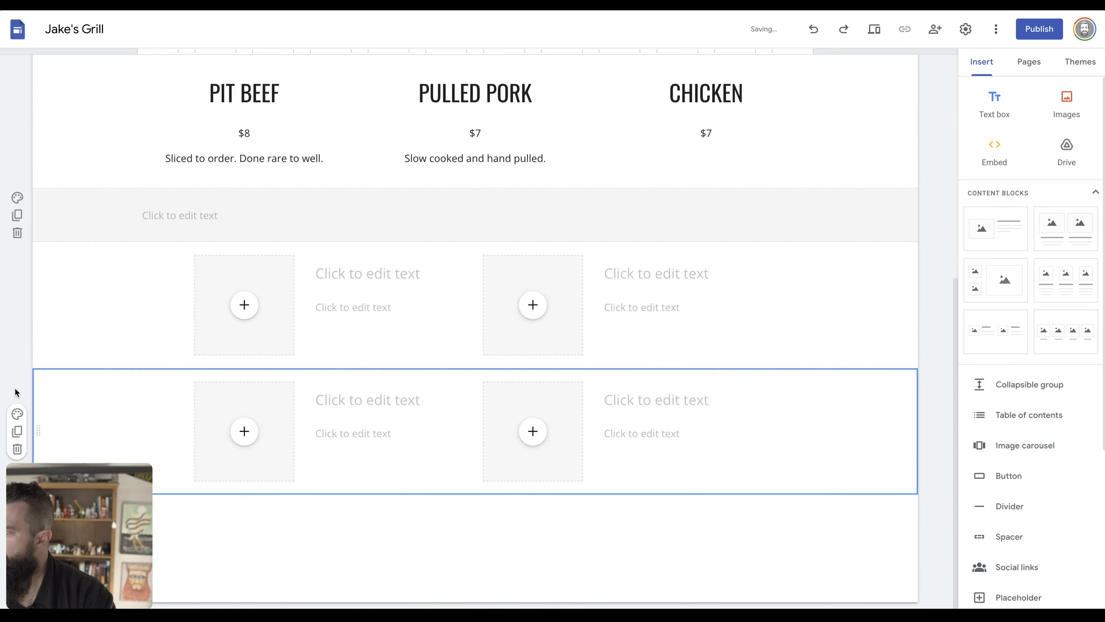
click(17, 449)
click(17, 415)
click(73, 460)
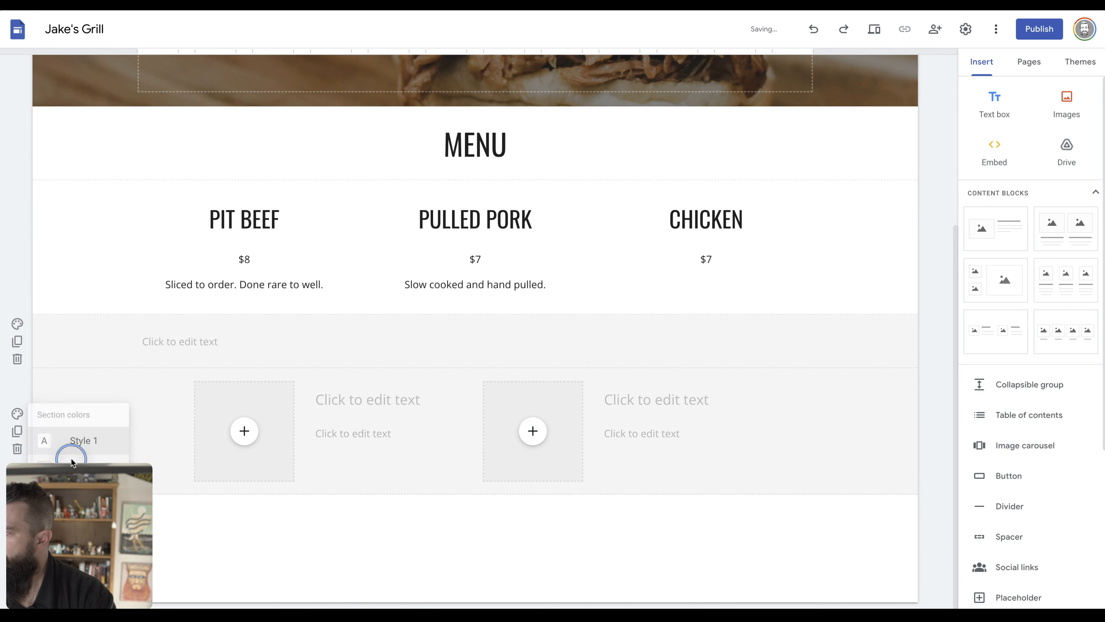
Add a centred REVIEWS title in the Title style.
click(185, 341)
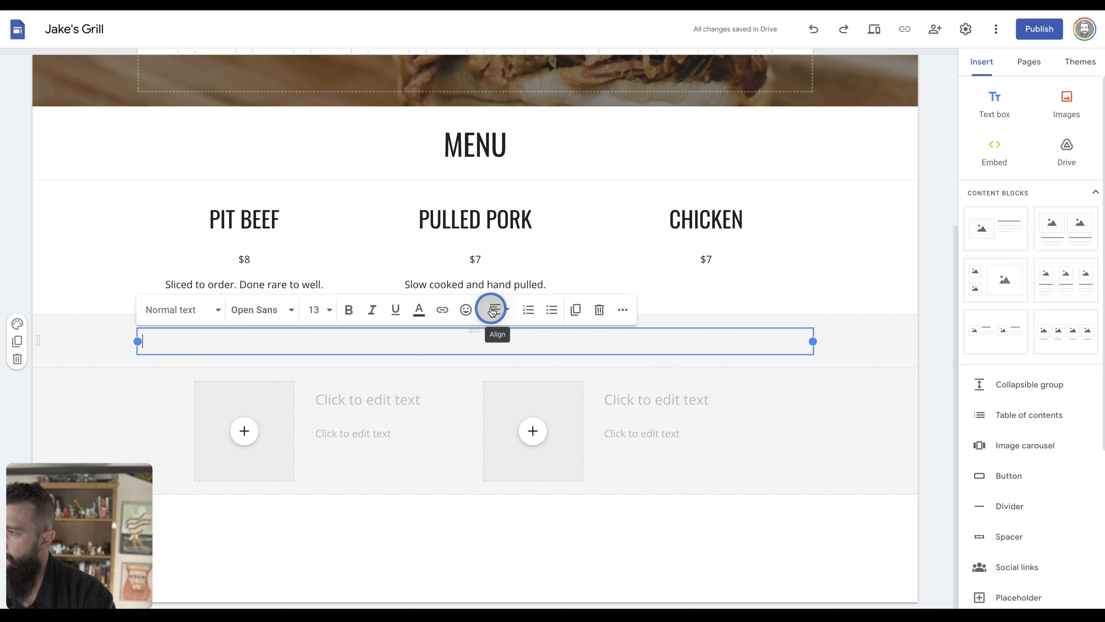
click(496, 309)
click(494, 370)
click(175, 309)
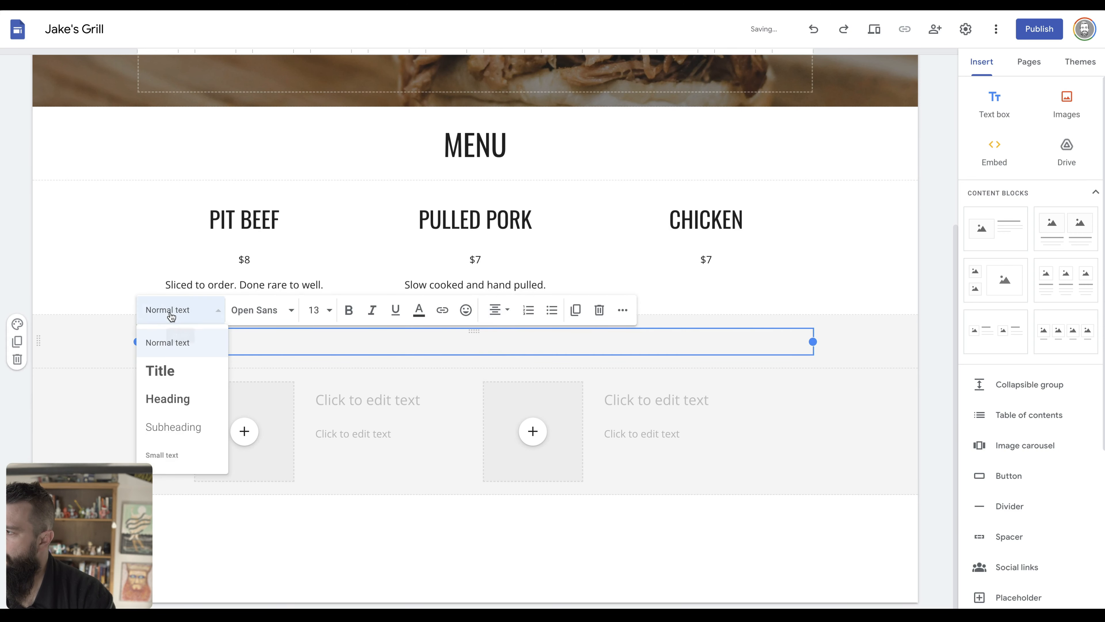
click(167, 371)
text(REVIEWS)
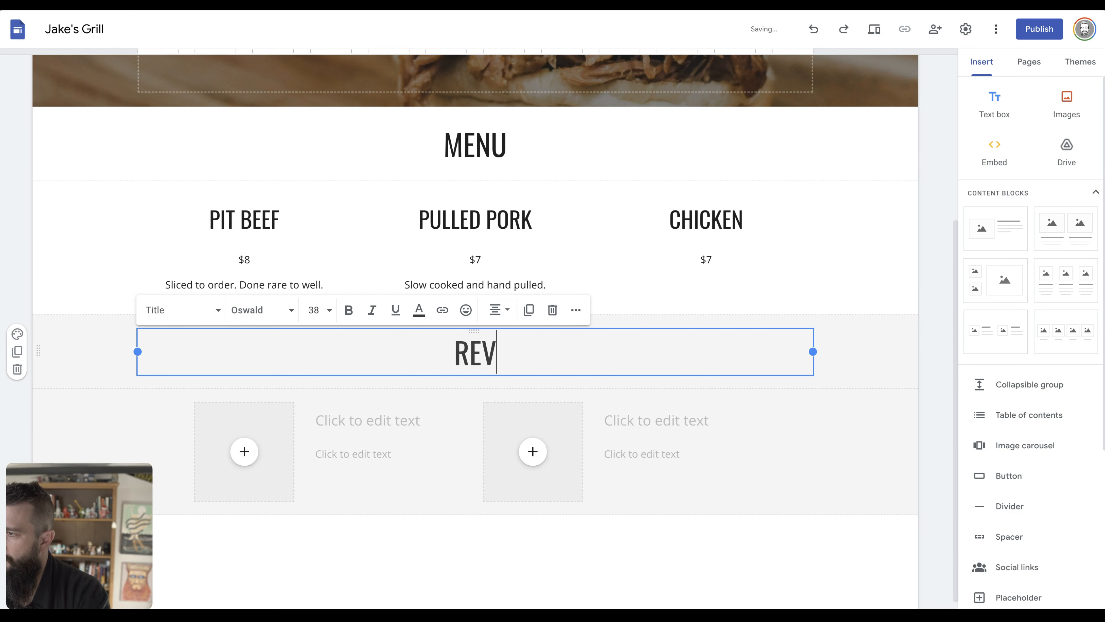
click(356, 427)
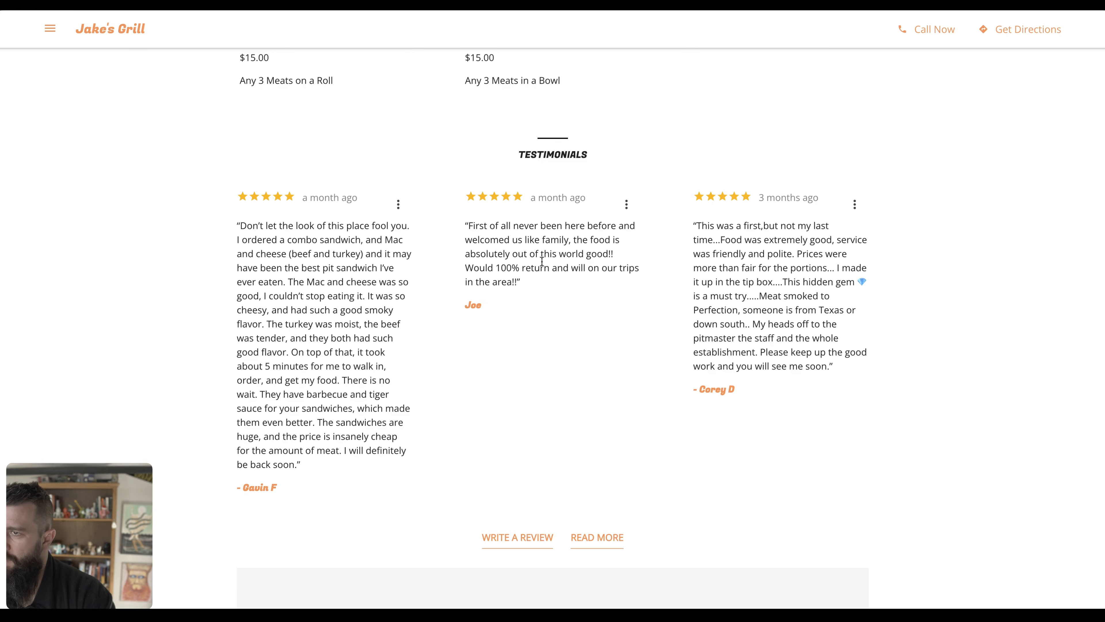
Paste the first testimonial into the first review slot and start its heading with the reviewer's name.
drag(241, 228, 401, 466)
key(ctrl+c)
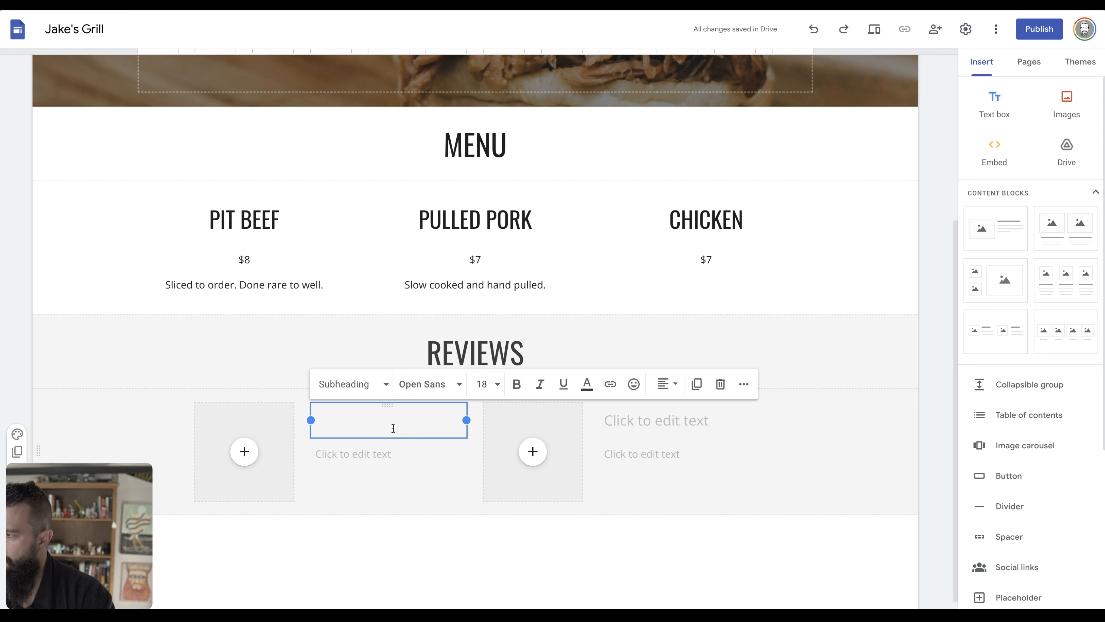
click(387, 424)
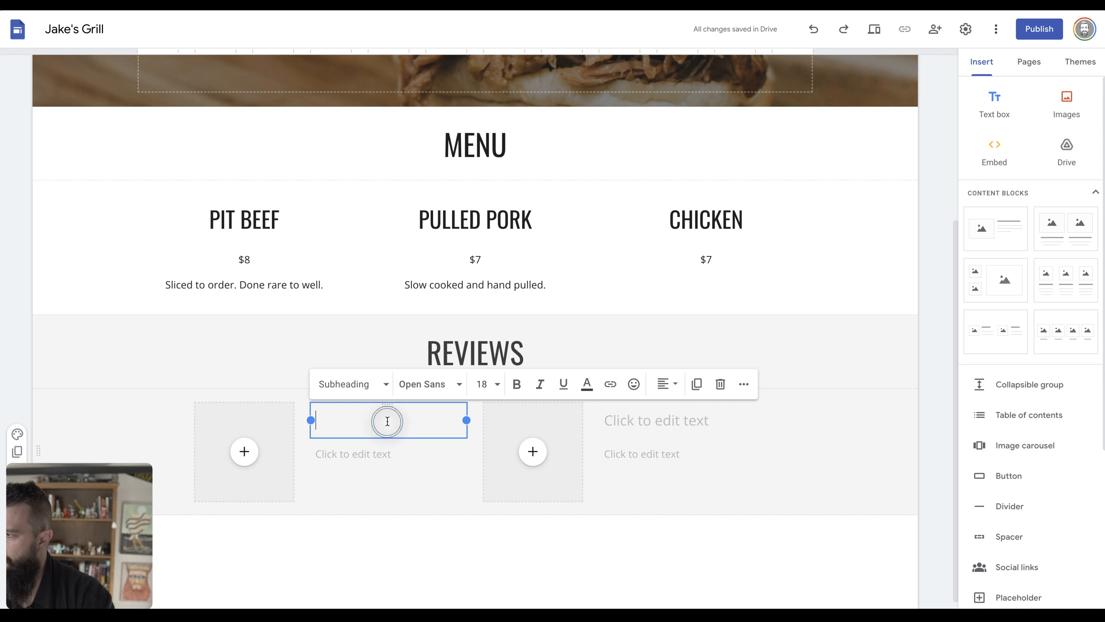
key(ctrl+v)
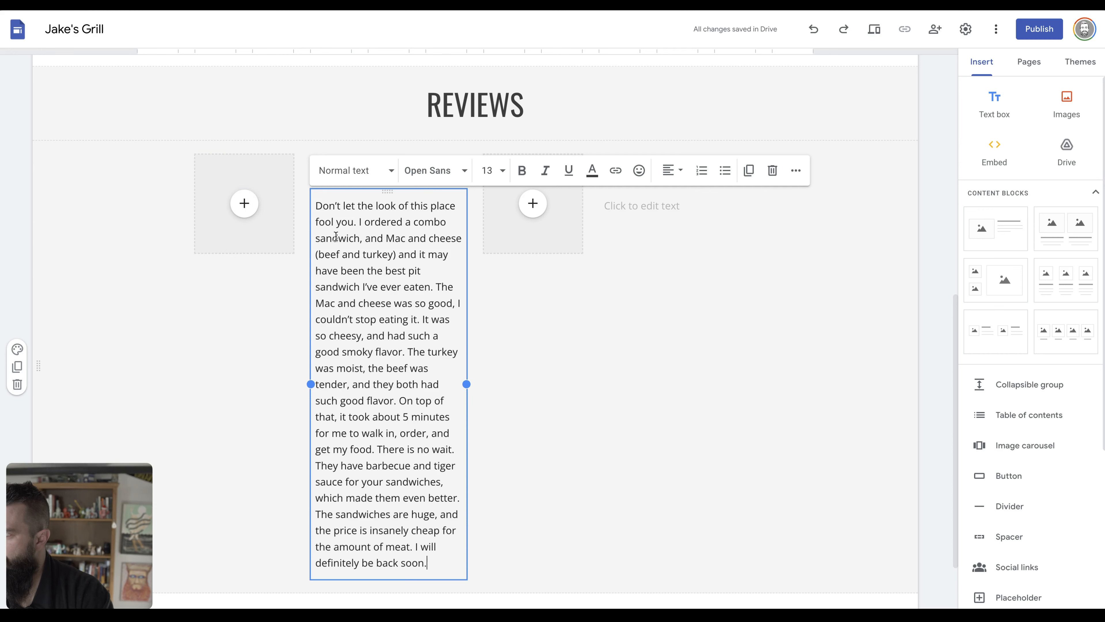
click(279, 311)
click(355, 170)
text(G)
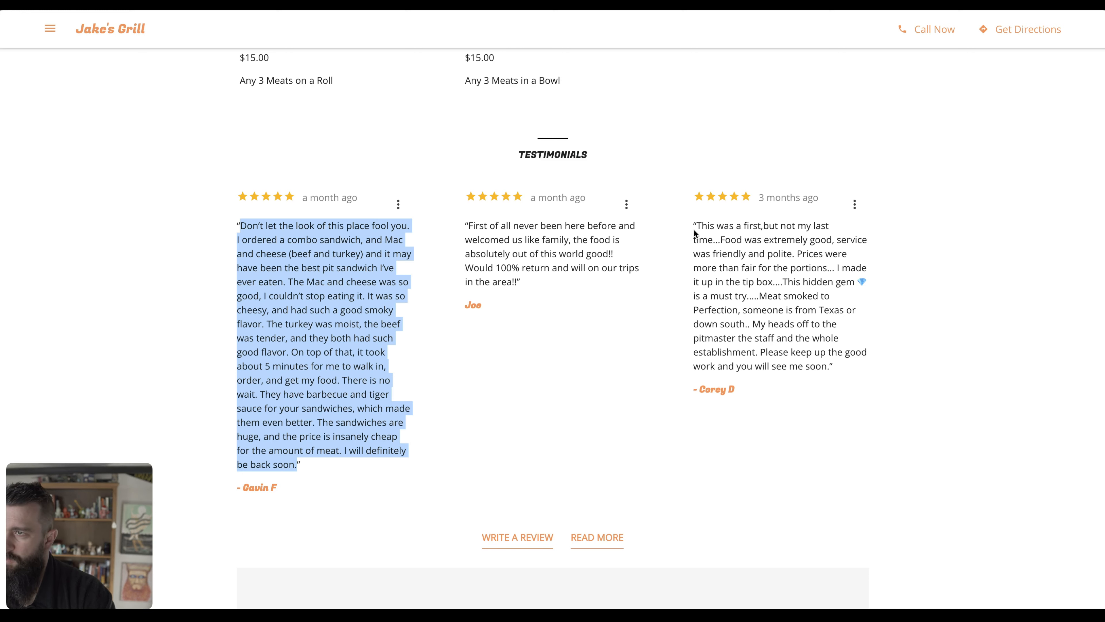
Paste the third testimonial into the second slot and head it with that reviewer's first name.
drag(695, 226, 832, 367)
key(ctrl+c)
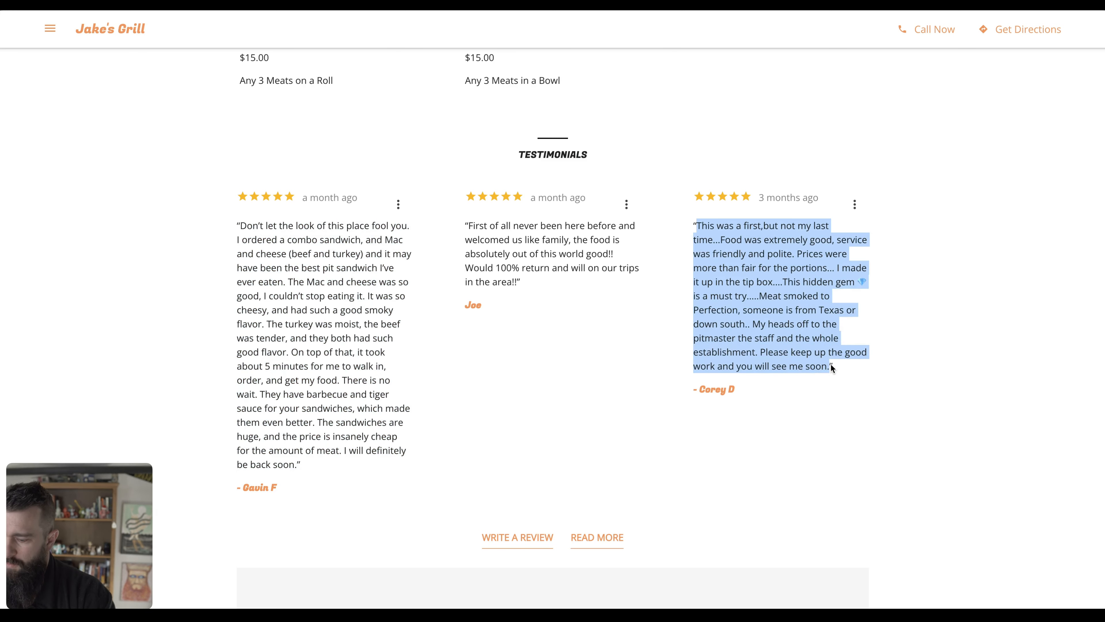
key(ctrl+Tab)
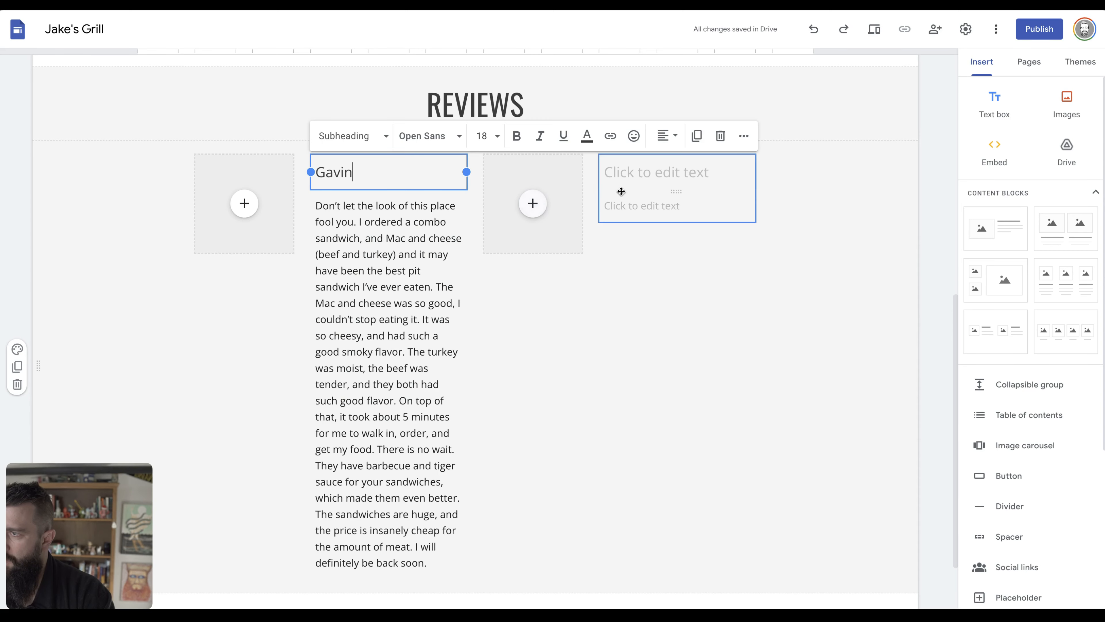
click(633, 202)
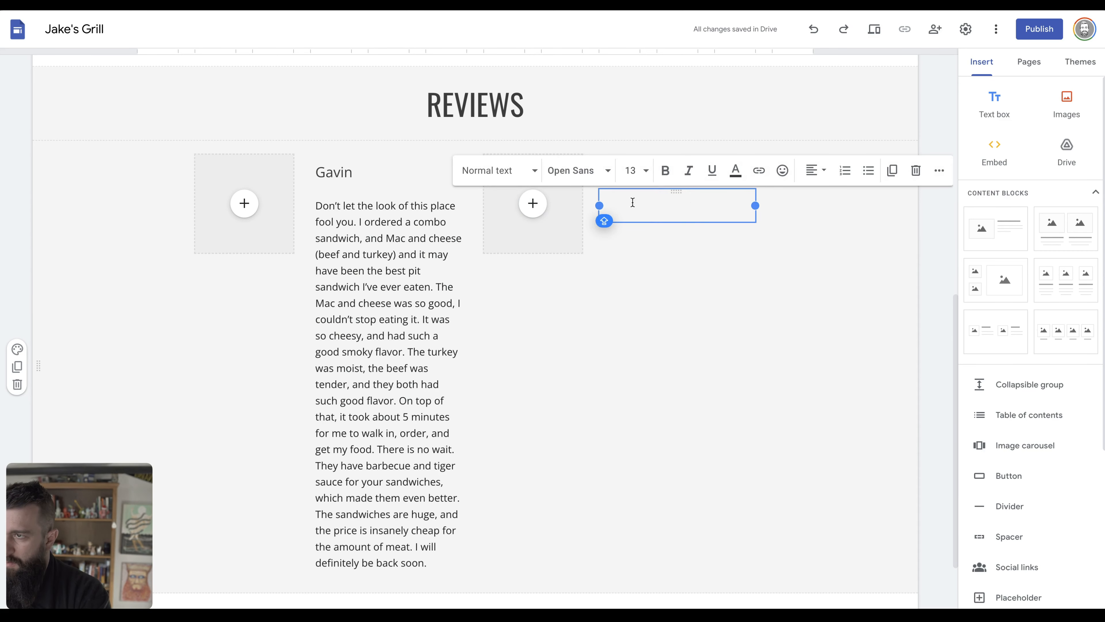
key(ctrl+v)
click(825, 277)
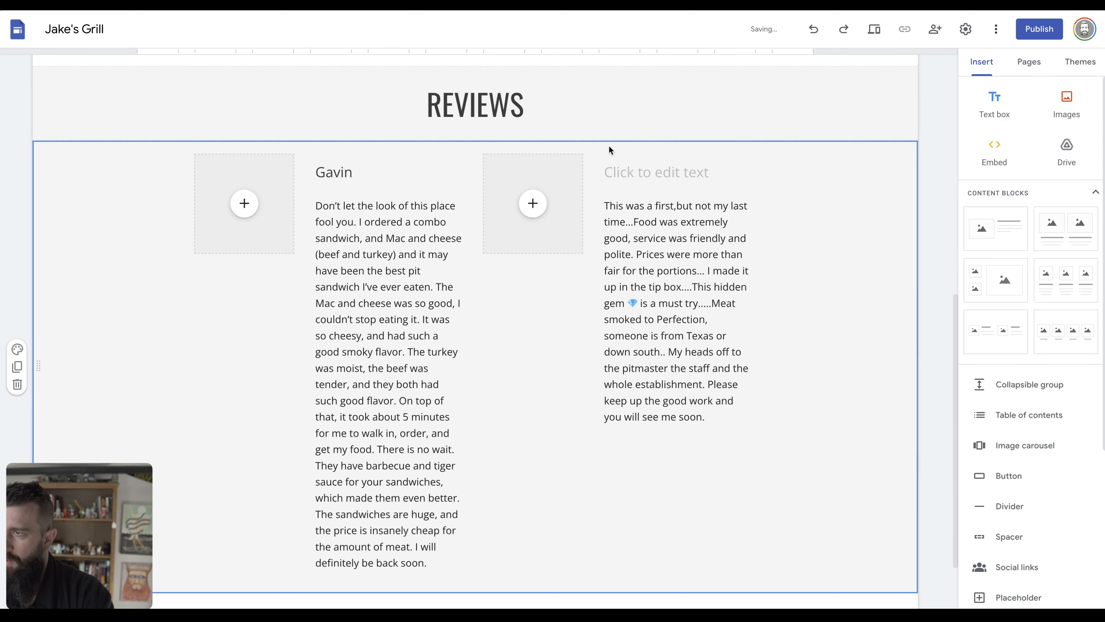
click(603, 159)
text(C)
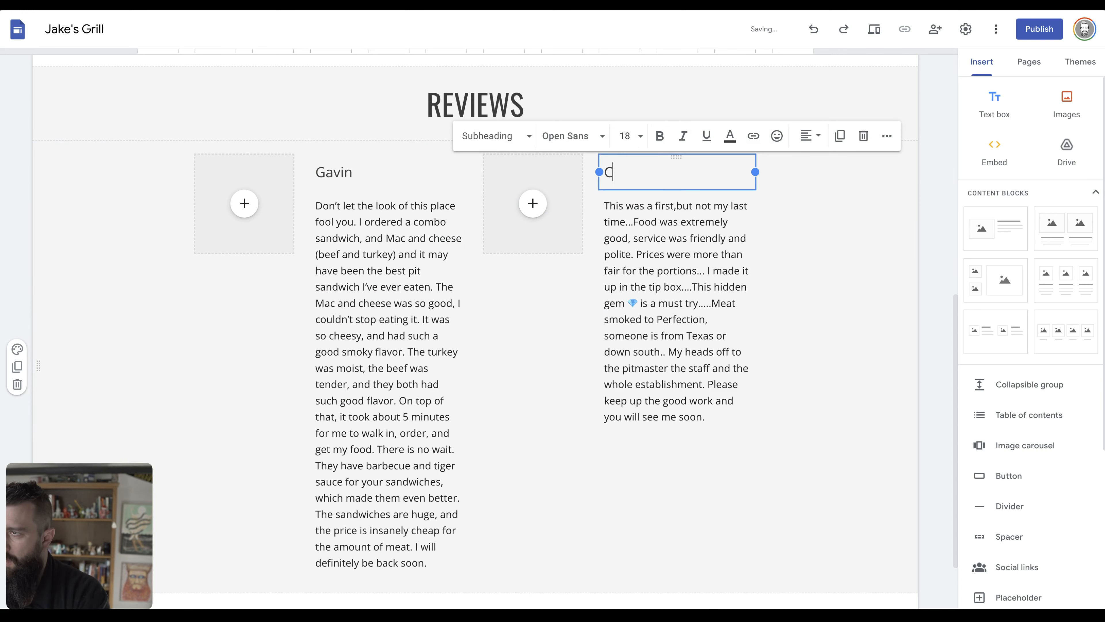
text(orey)
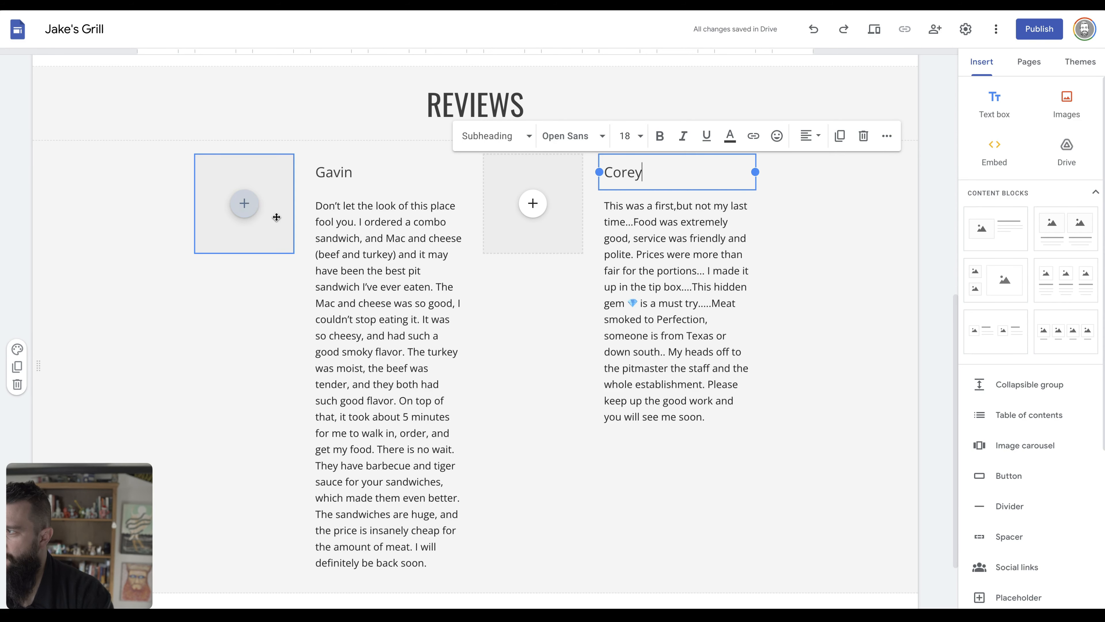
Delete both image placeholders from the reviews section.
click(276, 216)
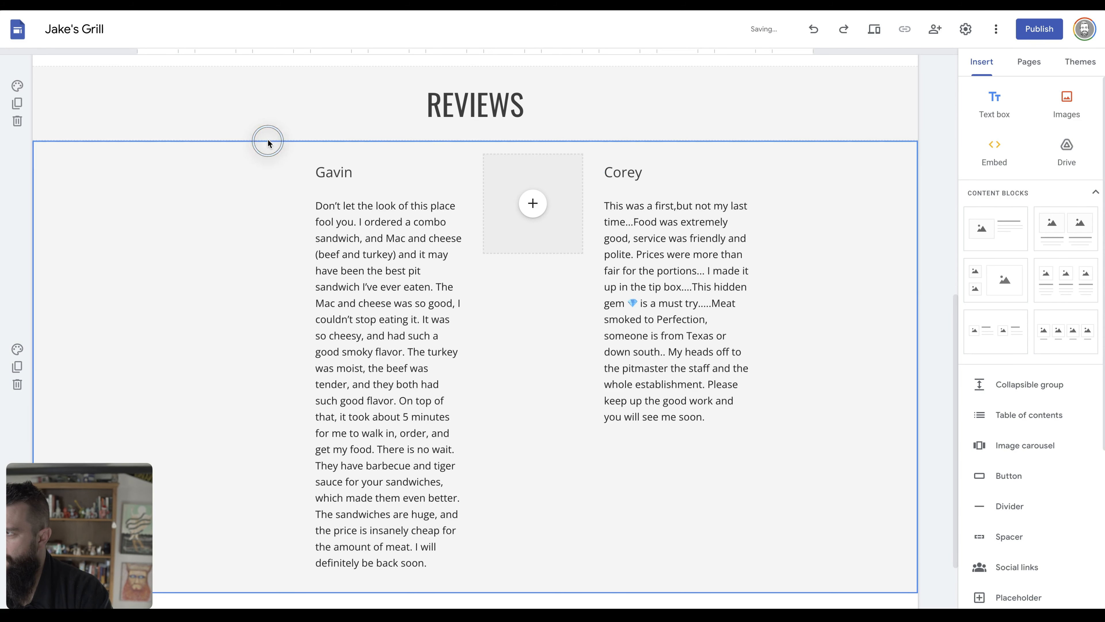
click(551, 182)
click(551, 138)
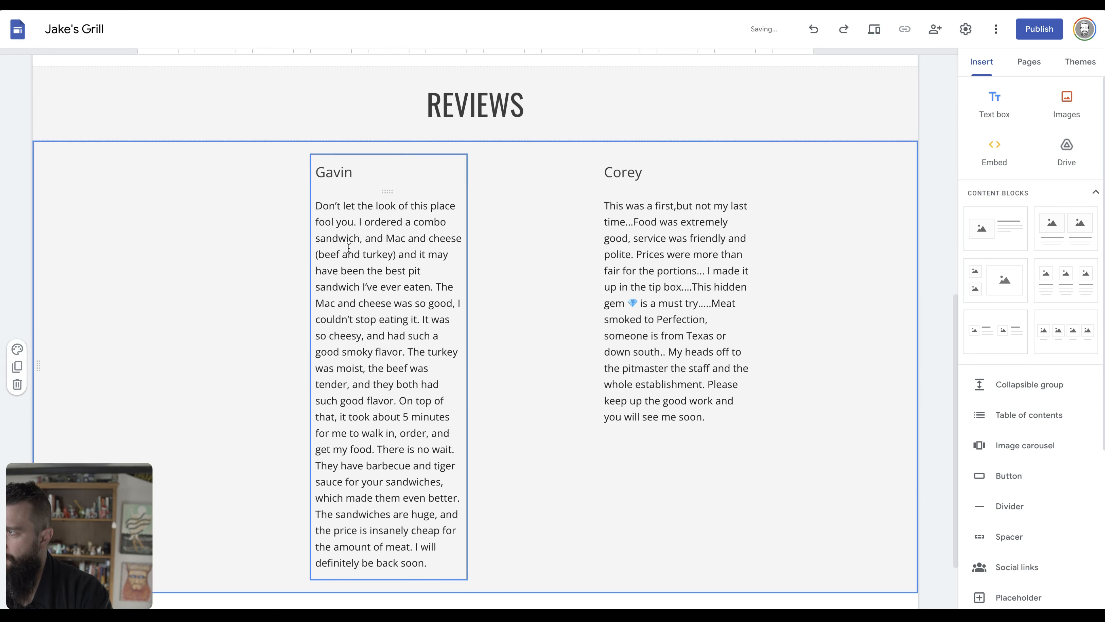
Widen the first review's text box to the left.
click(324, 270)
click(296, 383)
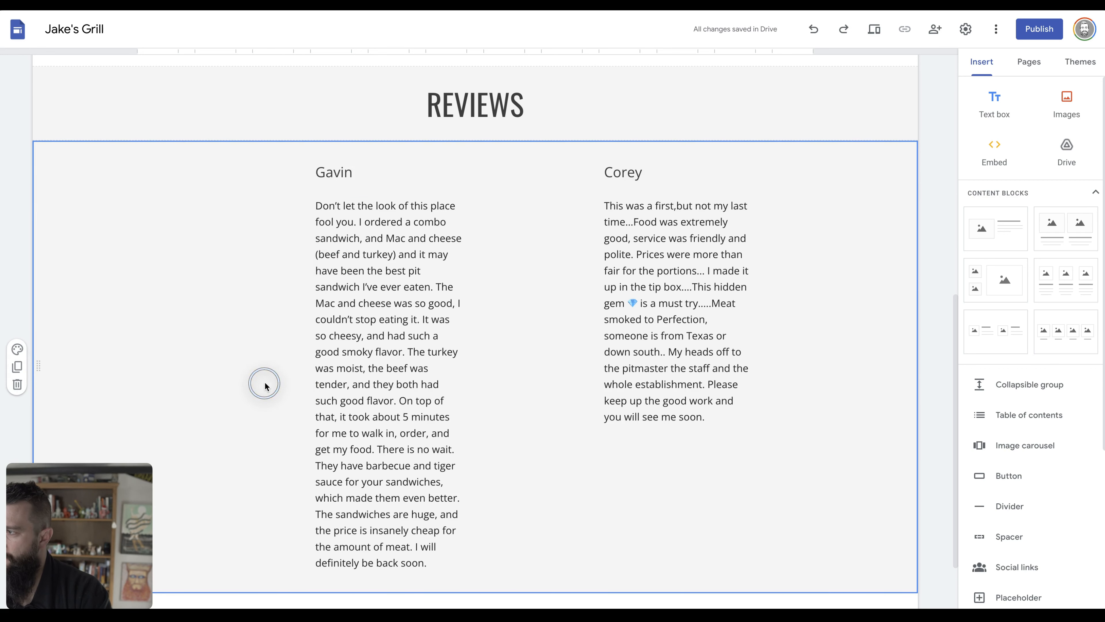
click(363, 383)
click(288, 383)
click(287, 385)
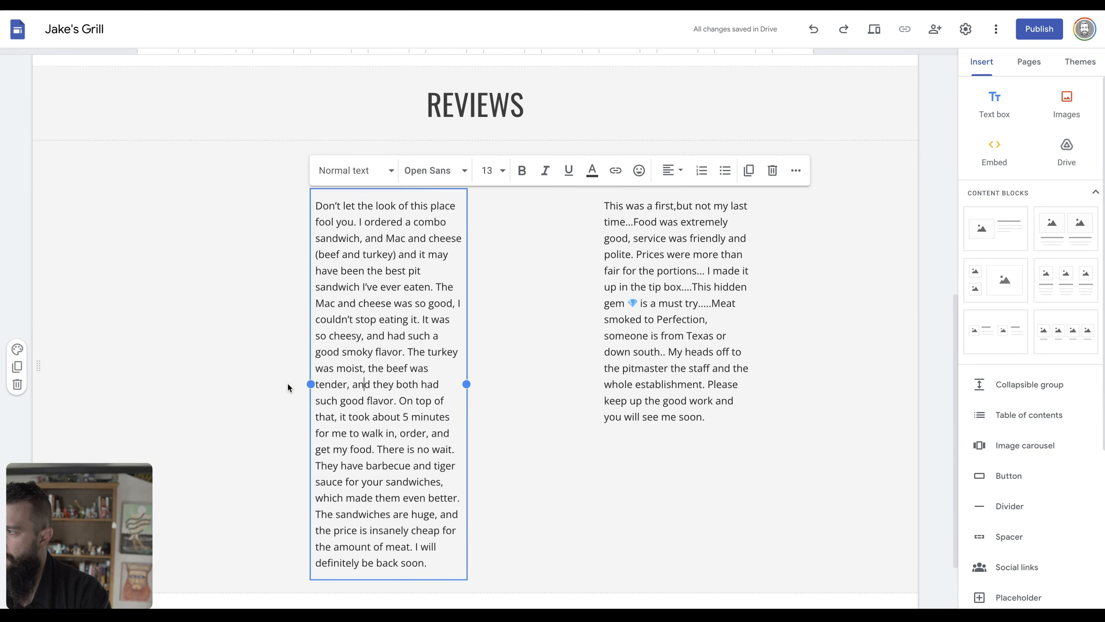
drag(310, 385, 148, 375)
Widen the second review's text box on both sides.
click(489, 335)
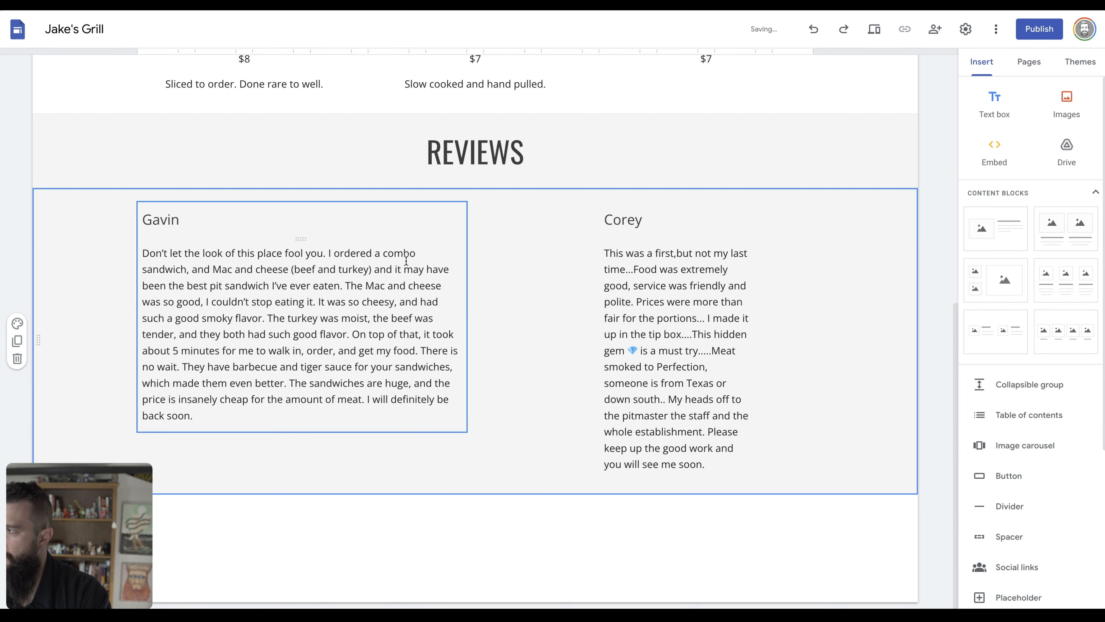
click(645, 307)
drag(599, 360, 485, 360)
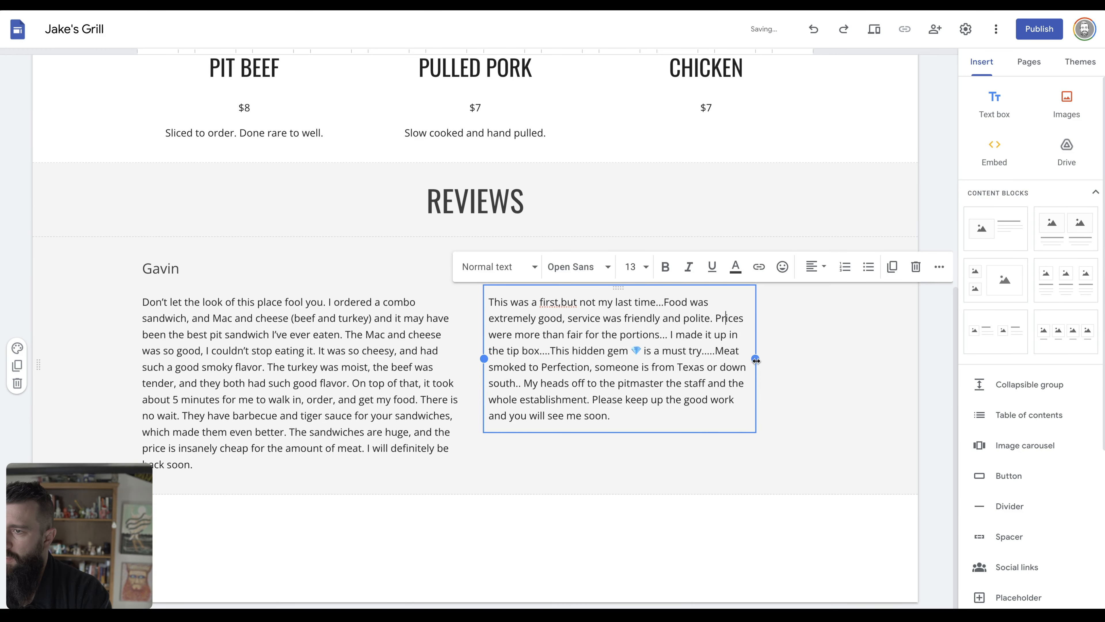
drag(756, 357, 812, 350)
scroll(632, 427, up, 1)
click(610, 491)
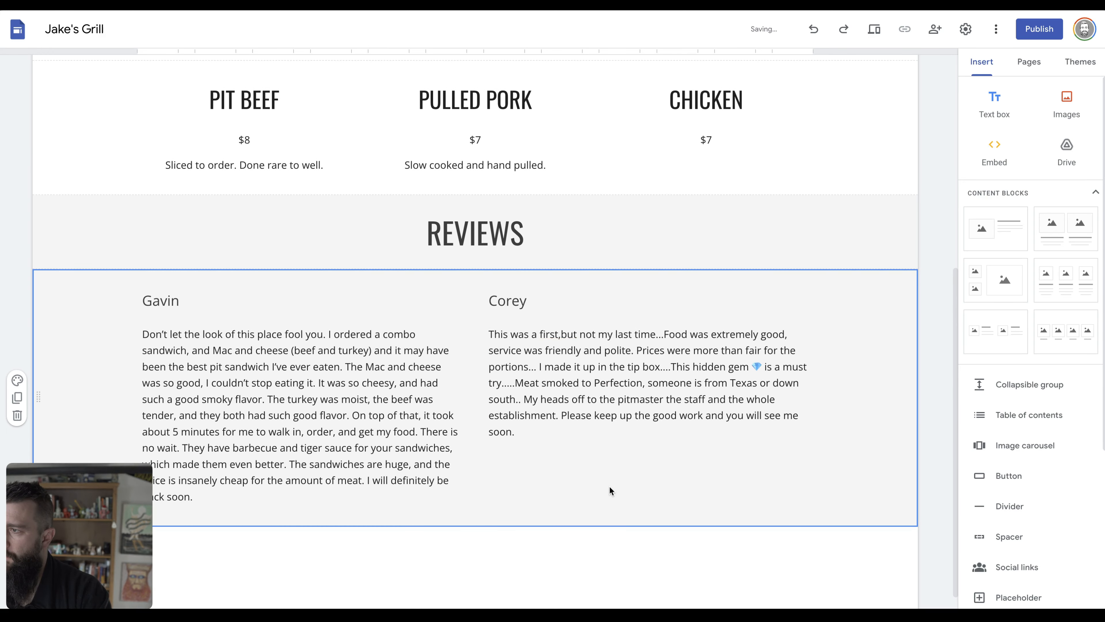
scroll(611, 490, down, 1)
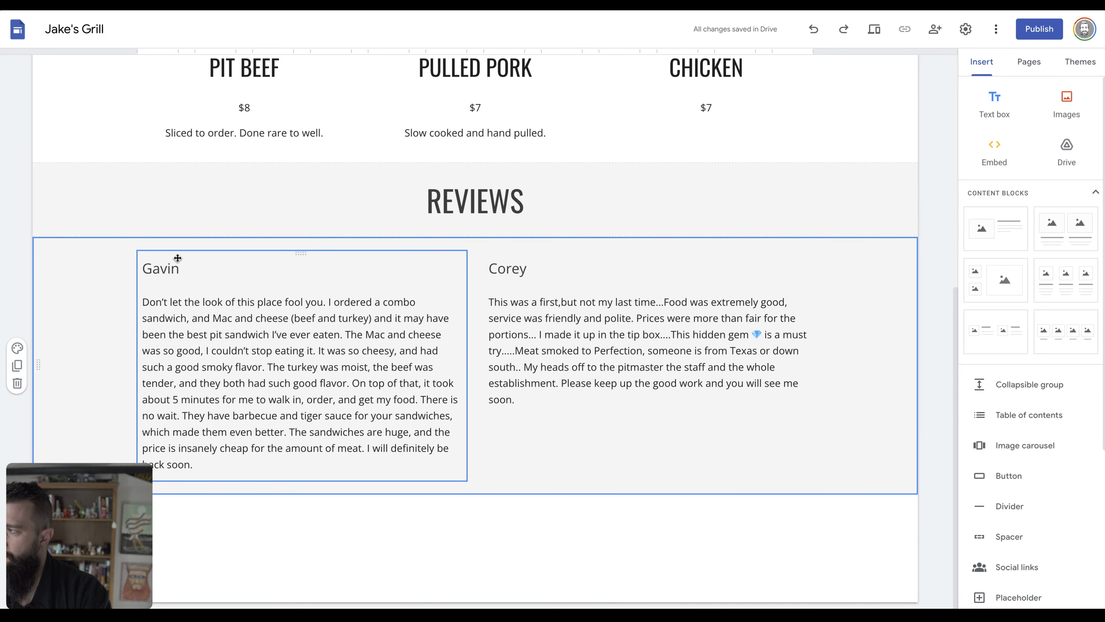
Search DuckDuckGo for 'star unicode' and copy the black ★ symbol from the first result.
click(195, 269)
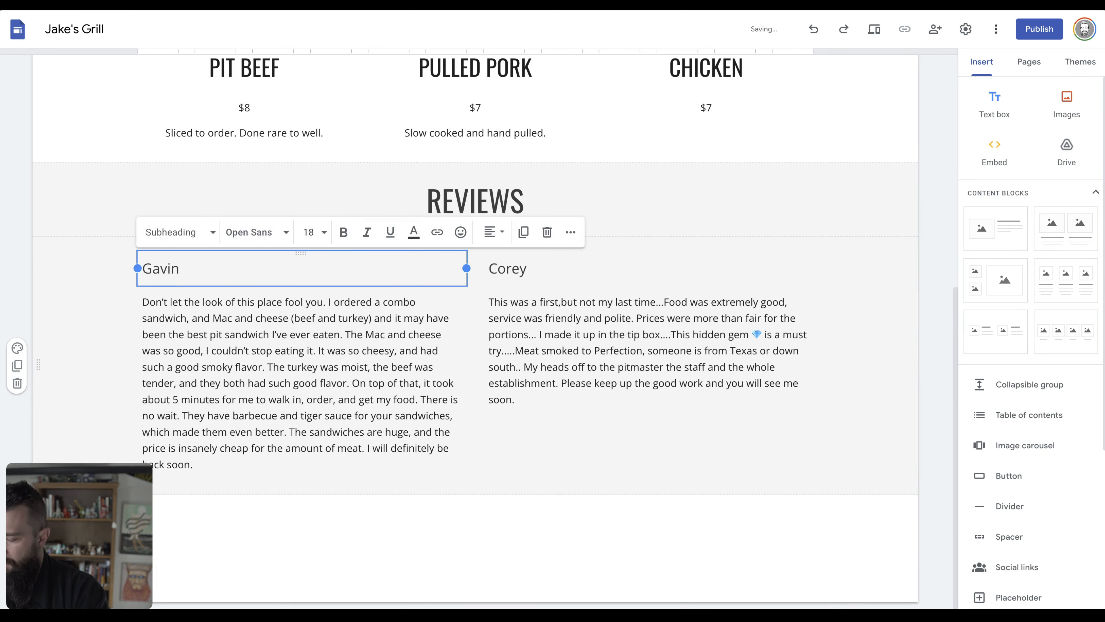
key(super+t)
text(star u)
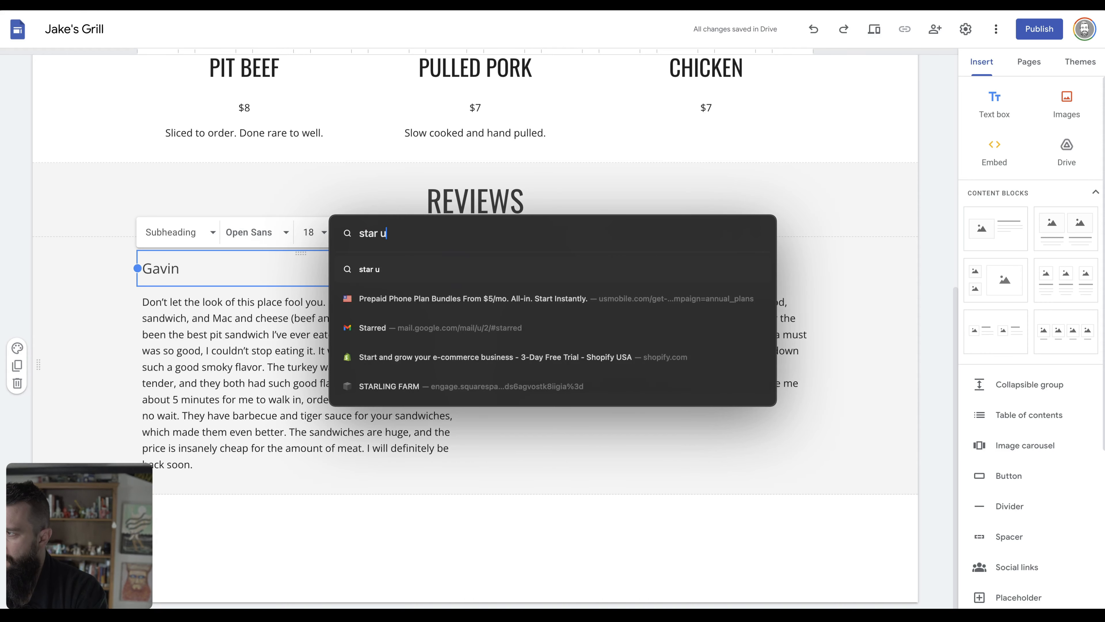
text(nico)
key(BackSpace)
text(icode)
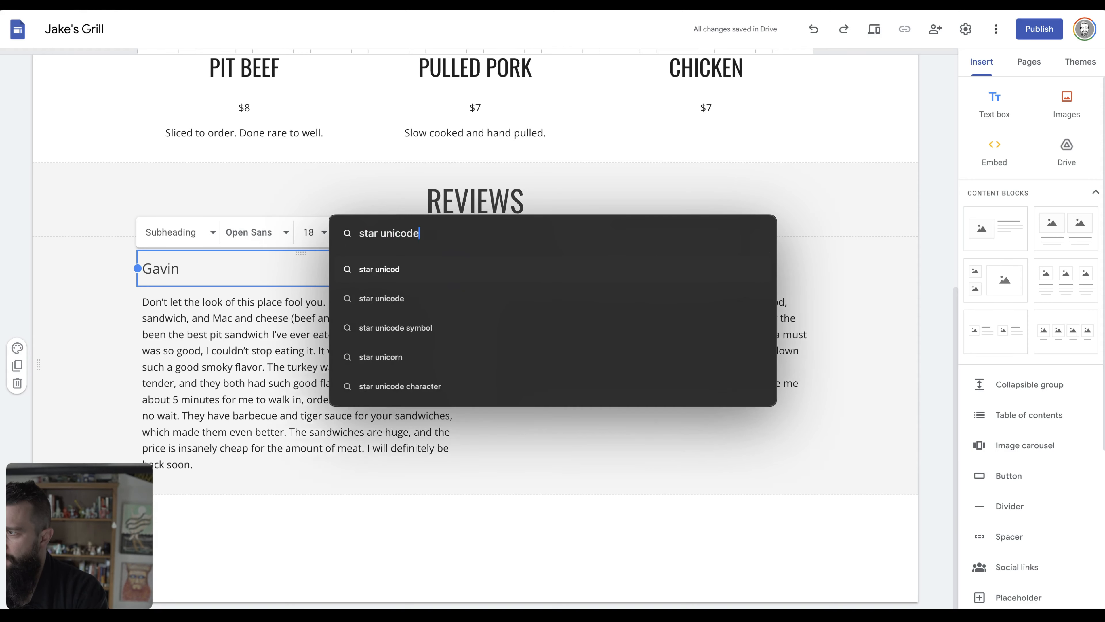
key(Return)
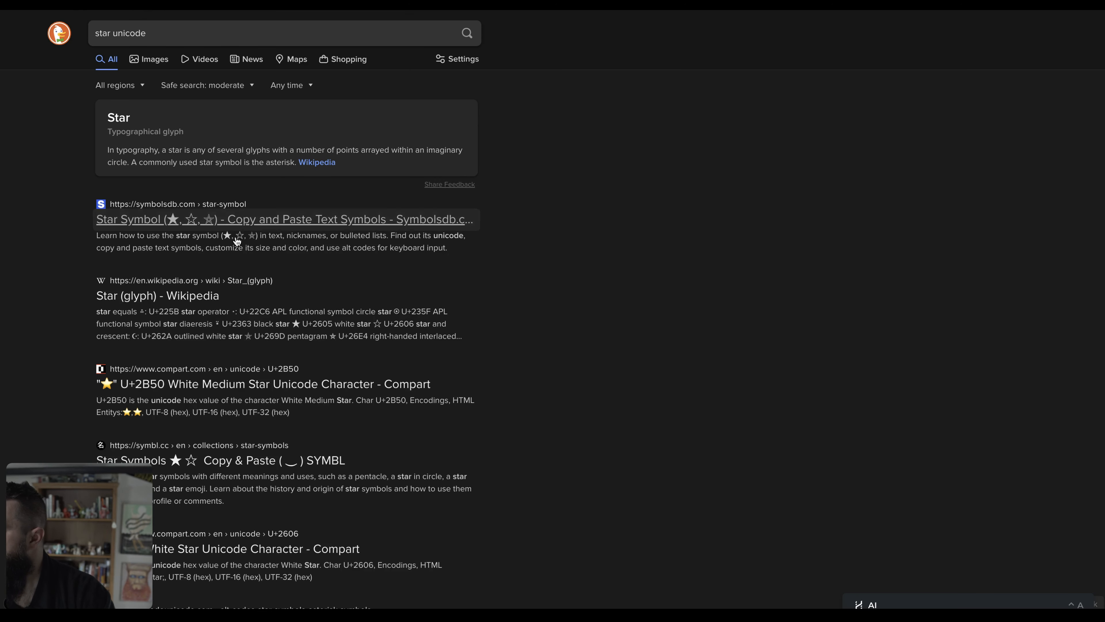
click(233, 237)
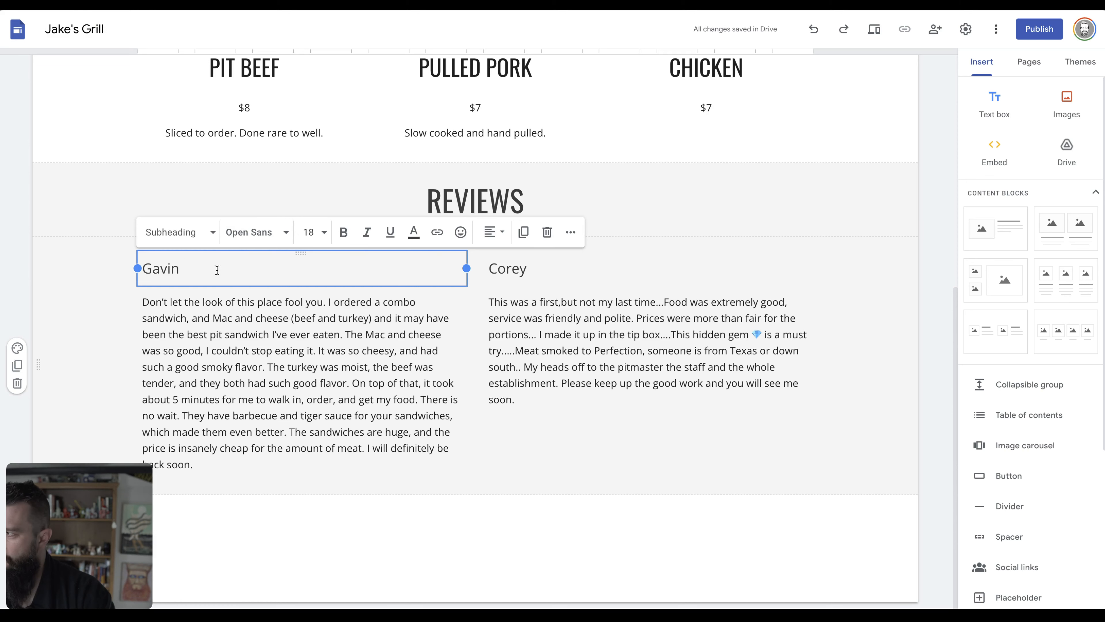
click(182, 270)
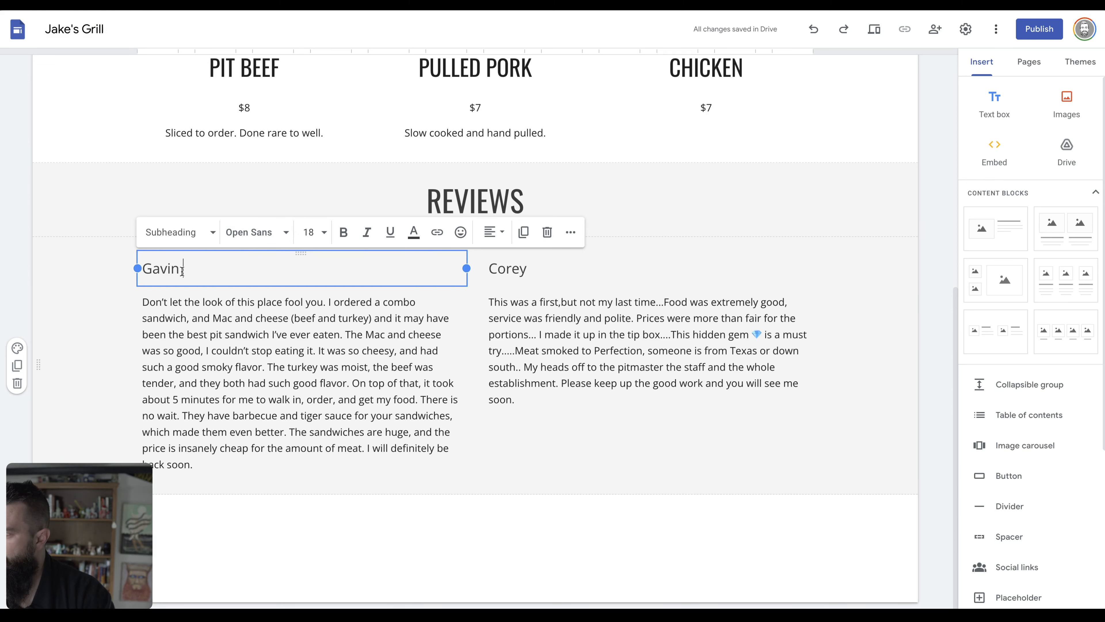
Insert five ★ stars, matching the heading style, before each reviewer's name.
click(146, 271)
text(★)
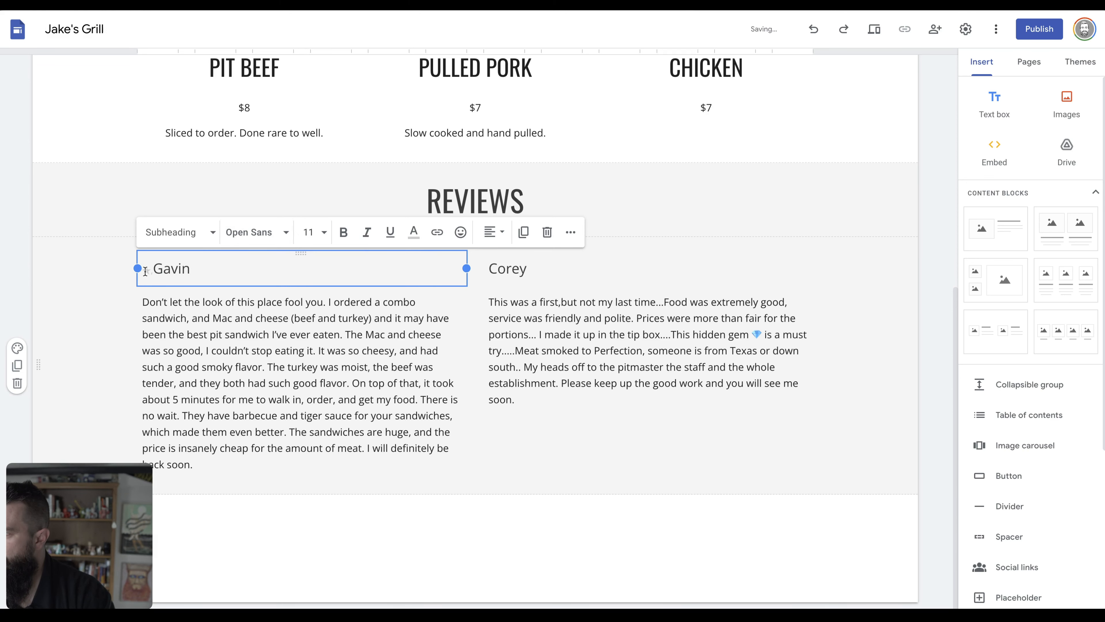
key(ctrl+z)
text(★,)
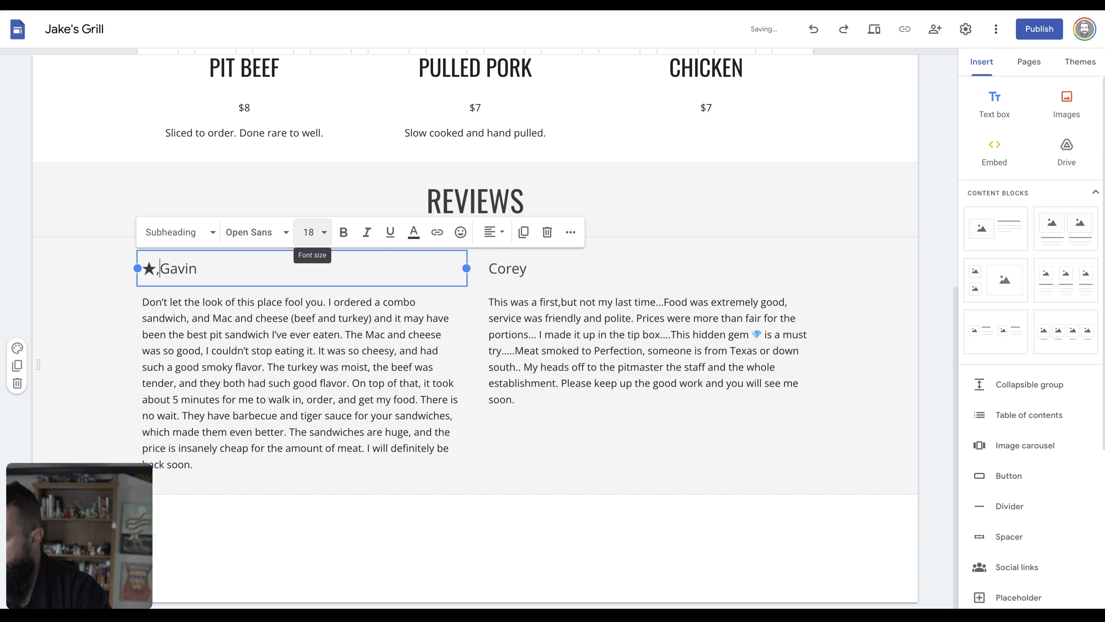
key(BackSpace)
drag(143, 269, 155, 272)
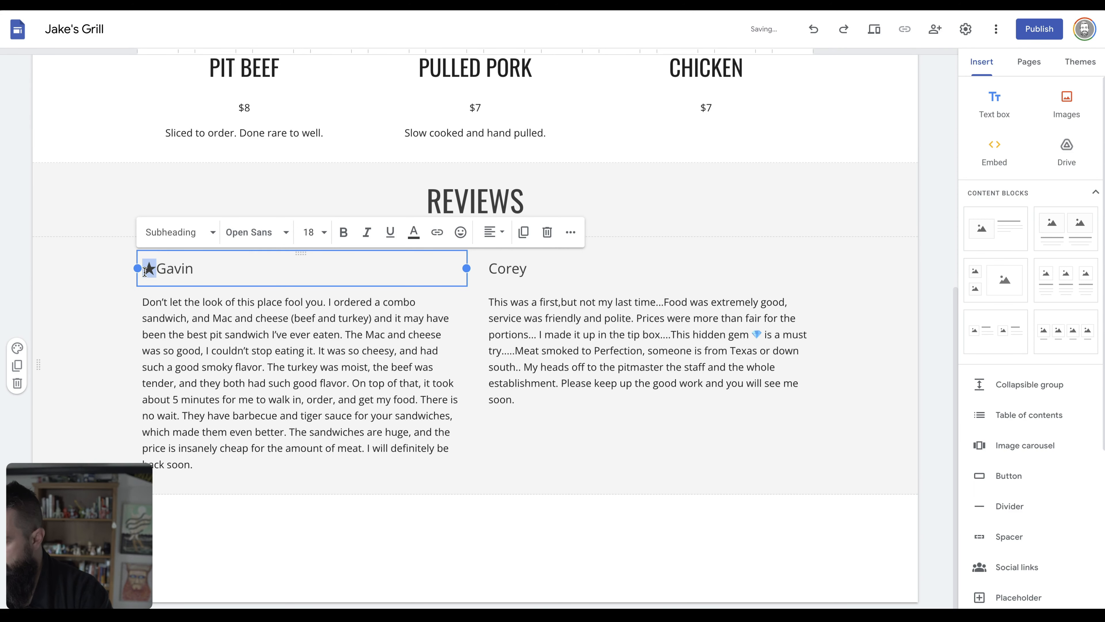
key(ctrl+v)
key(ctrl+v)
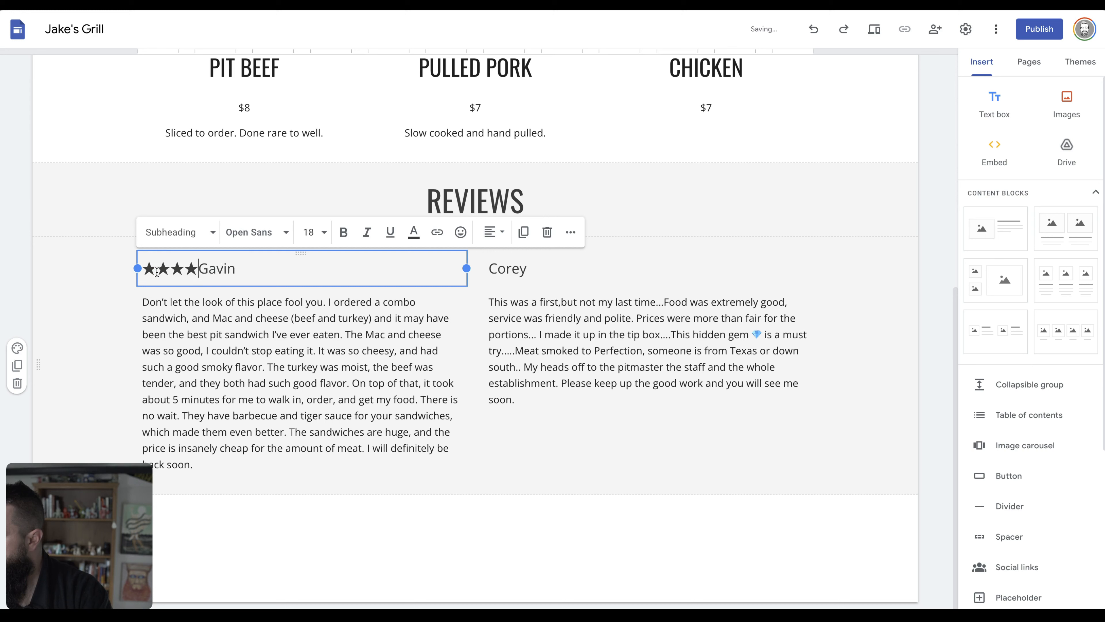
click(491, 269)
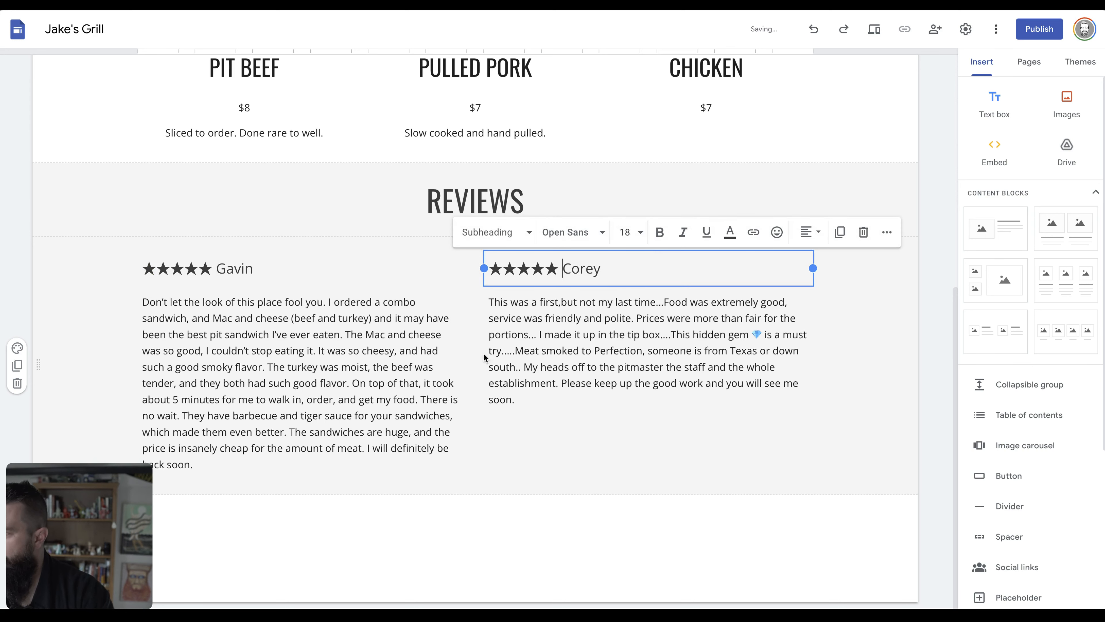
click(539, 453)
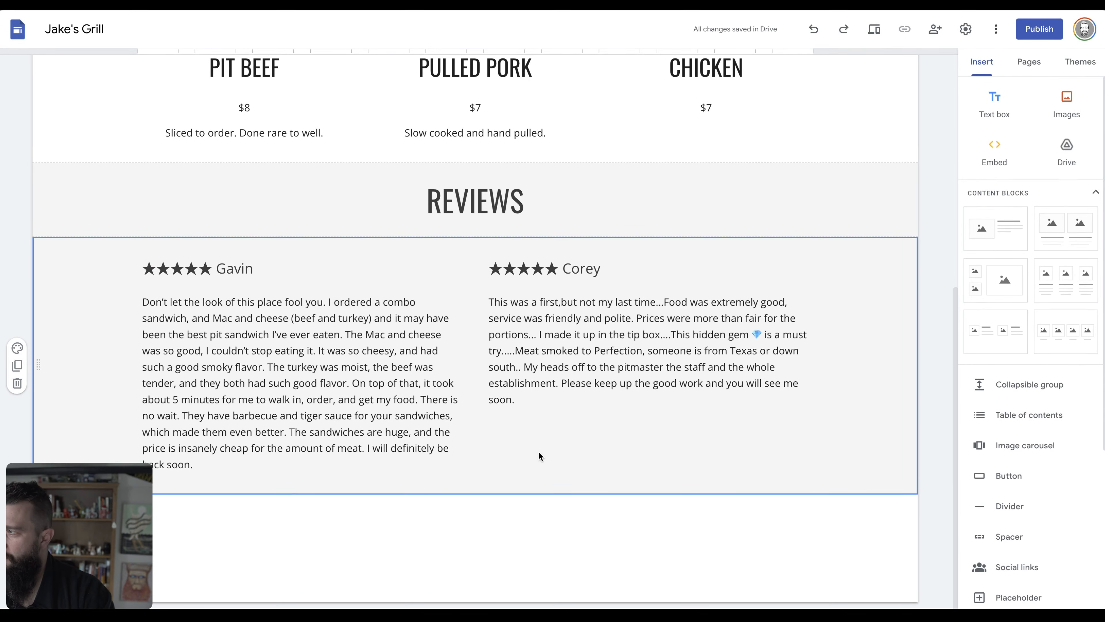
key(alt+Tab)
key(alt+Tab)
scroll(556, 432, down, 10)
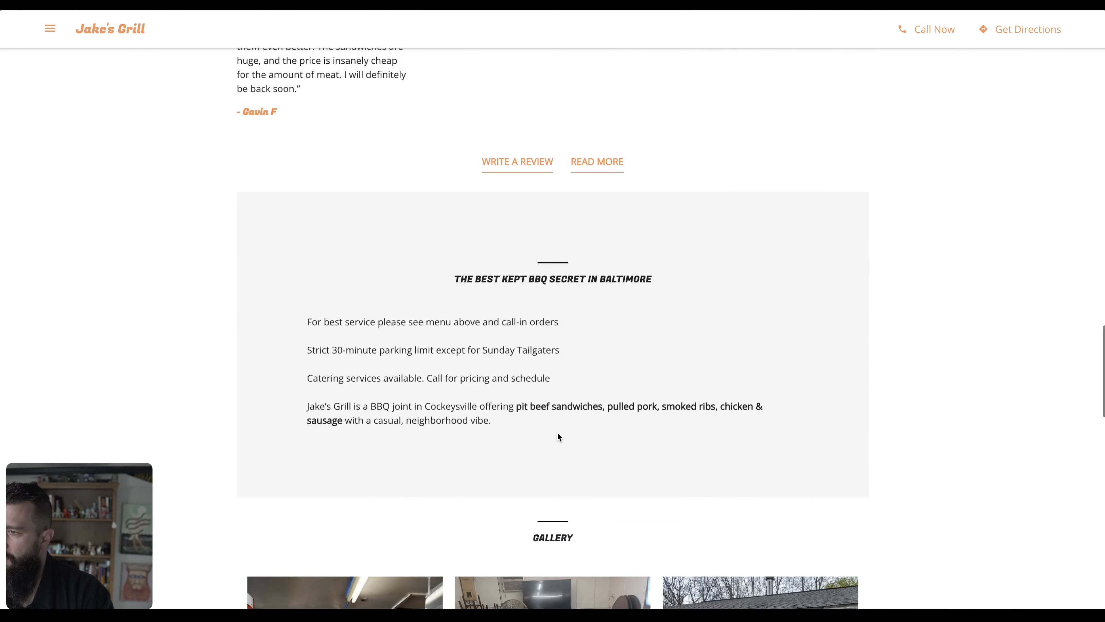
scroll(553, 418, up, 2)
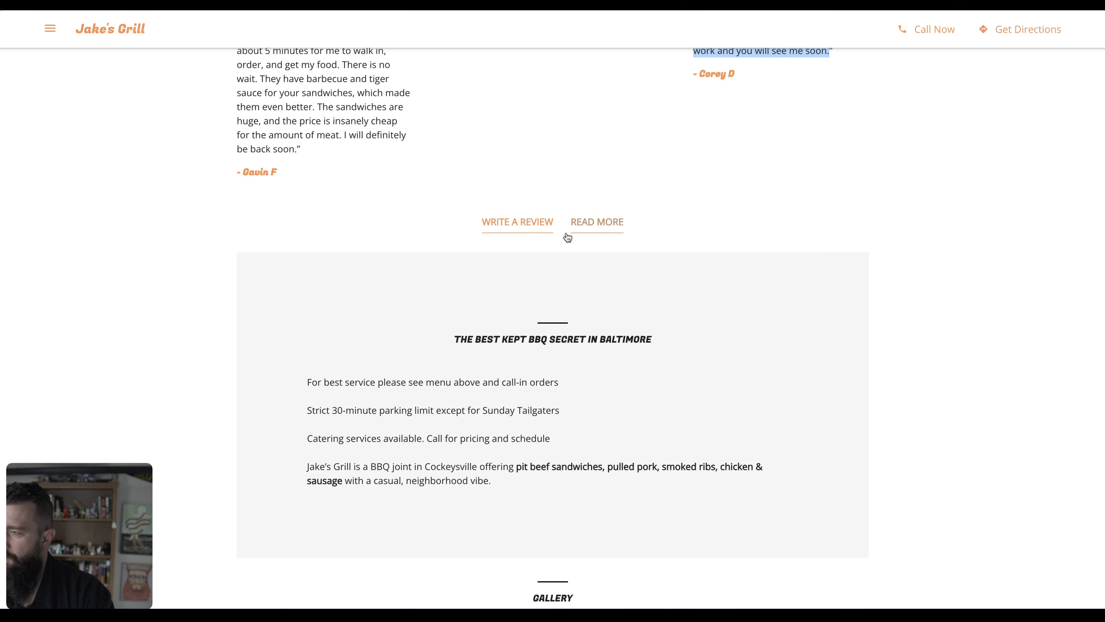
key(alt+Tab)
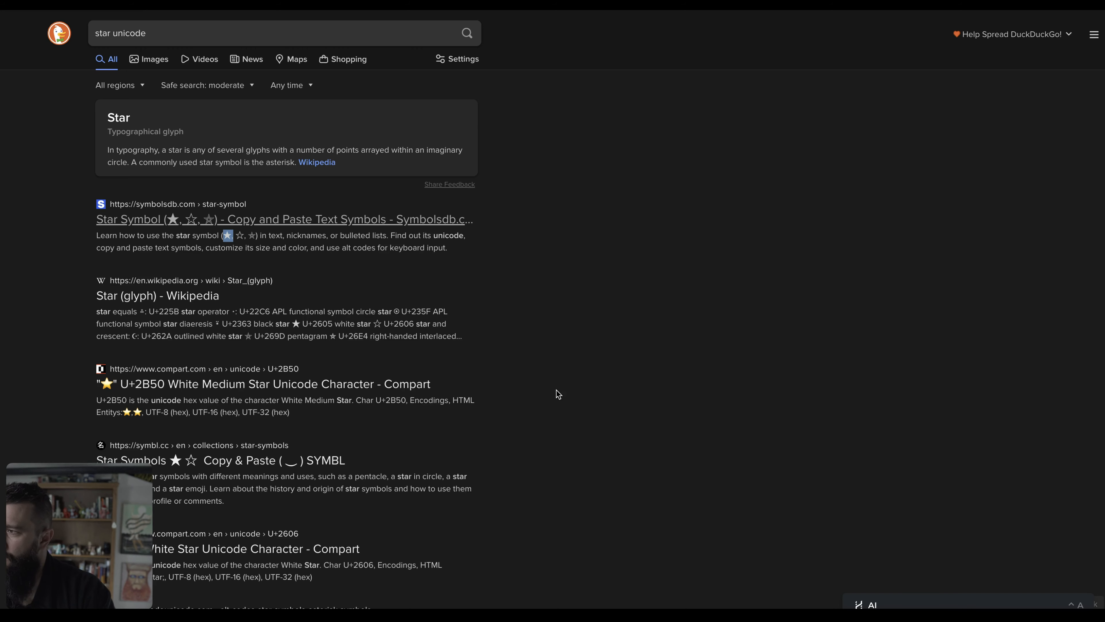
key(alt+Tab)
key(alt+Tab)
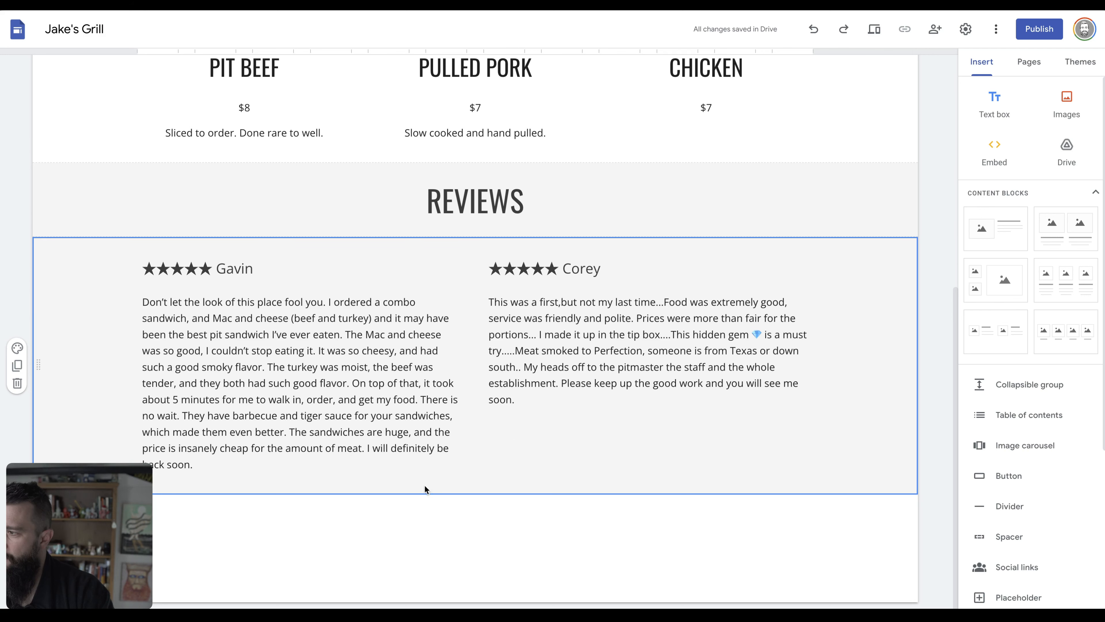
Add an empty text box below the reviews and name a new button 'Write A Review'.
click(996, 107)
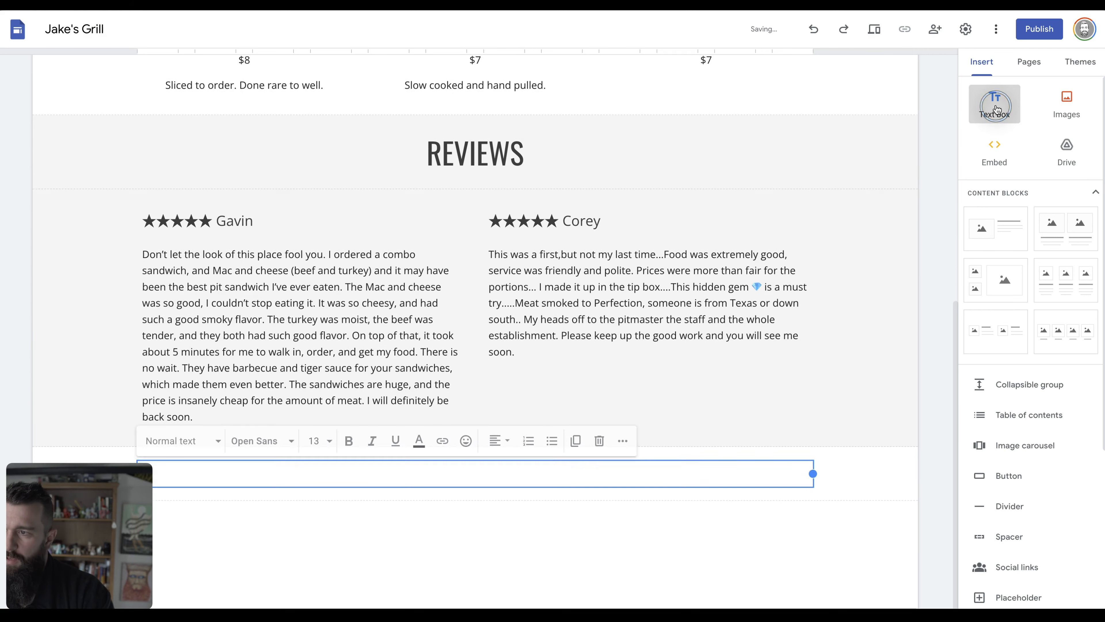
click(18, 452)
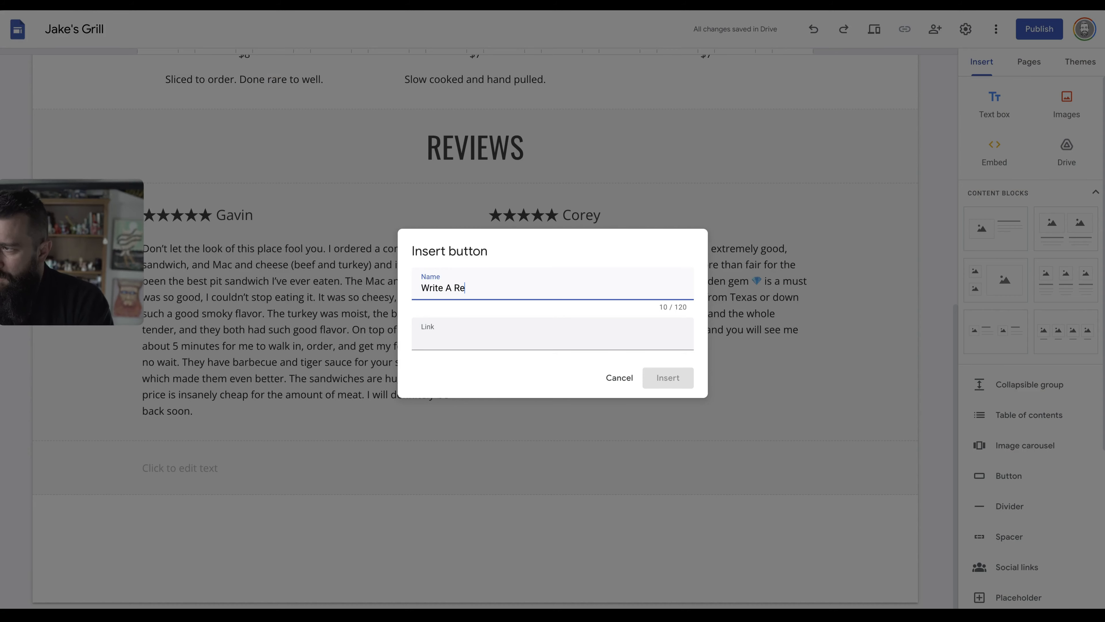
text(view)
Copy Jake's Grill's customer review link from its Google Business Profile.
key(super+Tab)
key(super+Tab)
key(super+Tab)
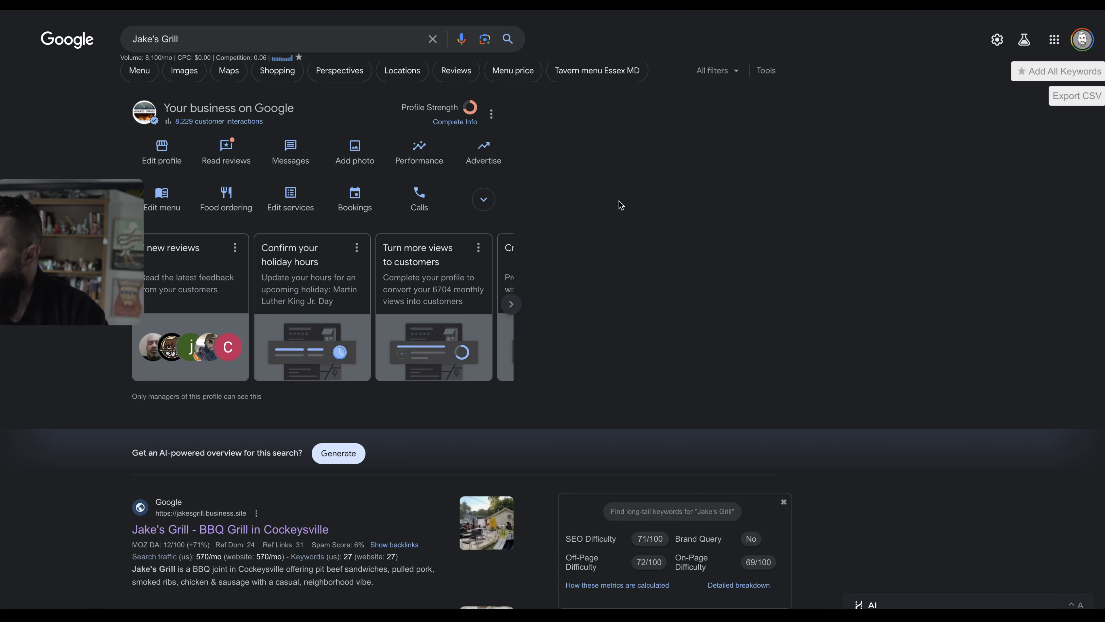
click(187, 252)
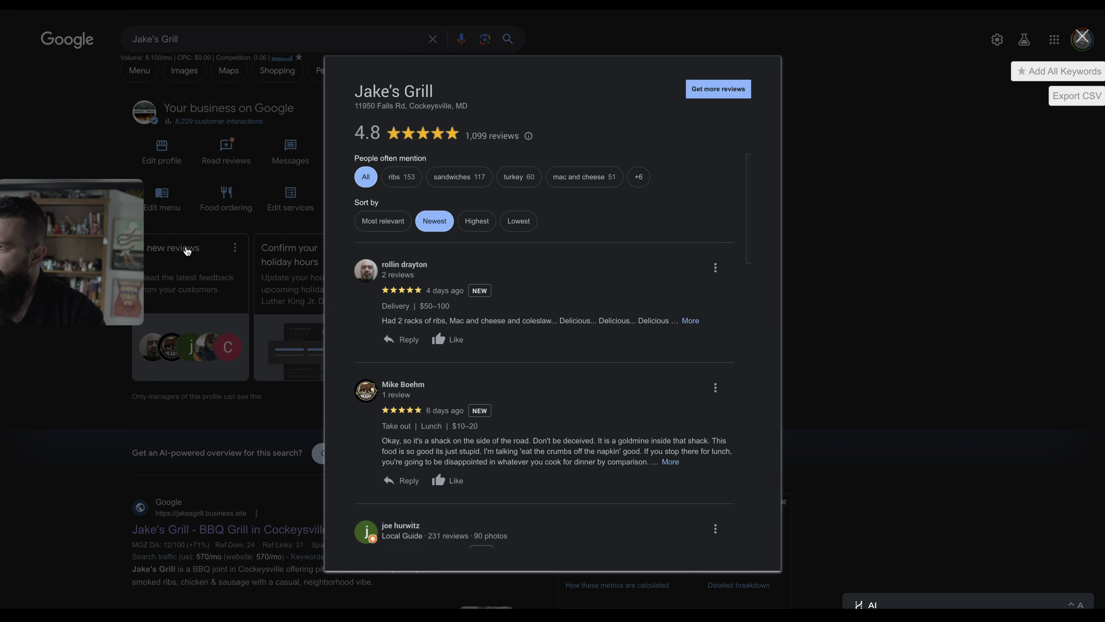
click(725, 92)
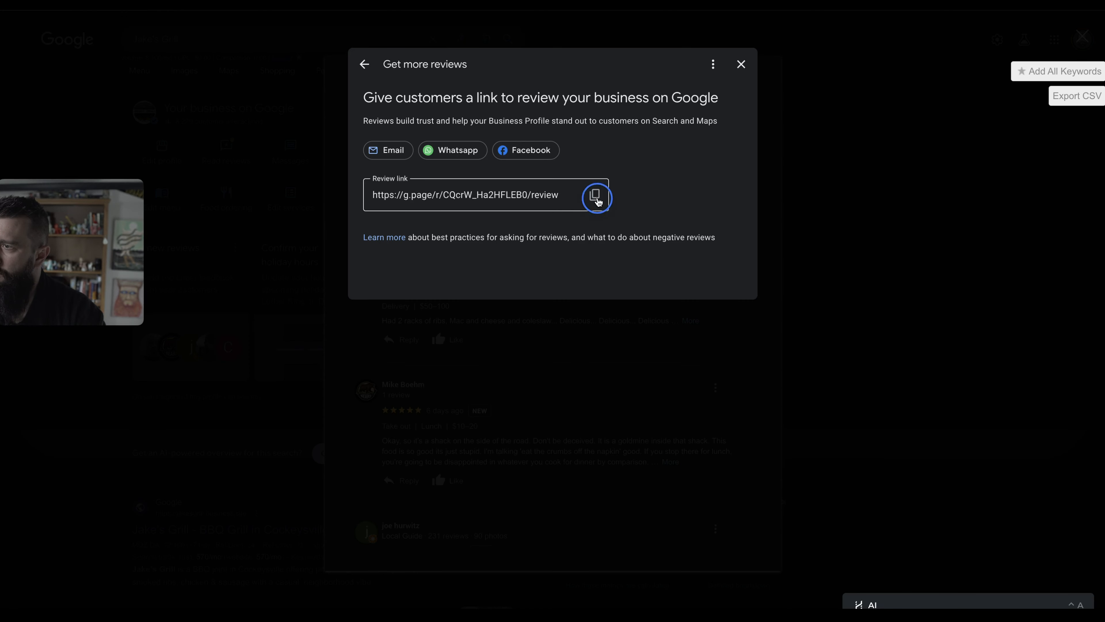
click(595, 195)
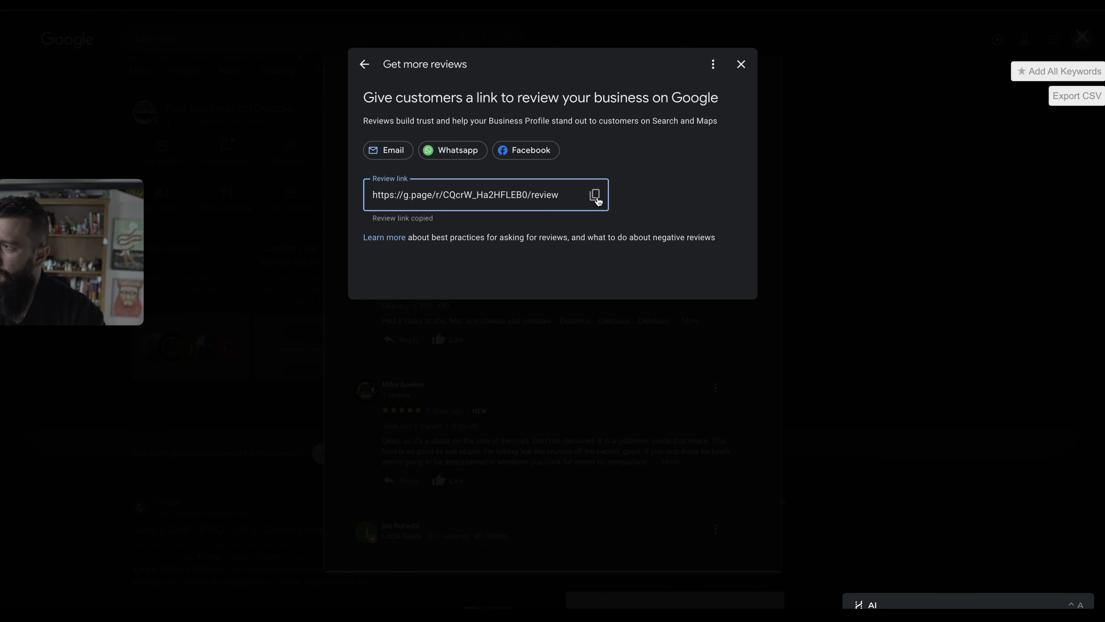
Link the Write A Review button to the grill's Google review page and insert it.
mouse_move(2, 392)
click(39, 386)
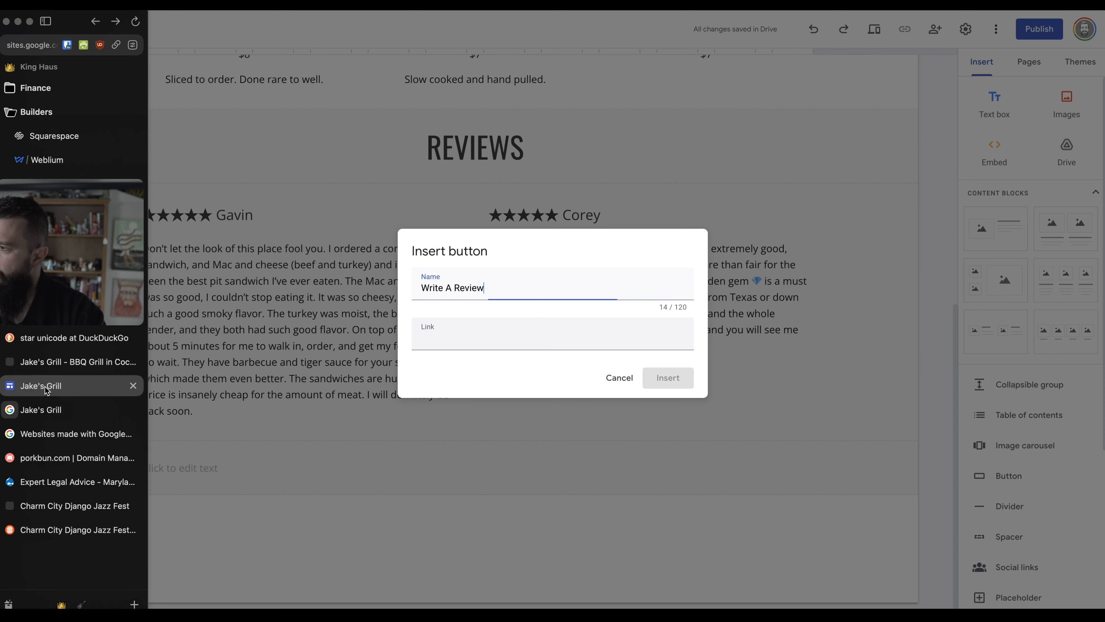
click(510, 338)
key(ctrl+v)
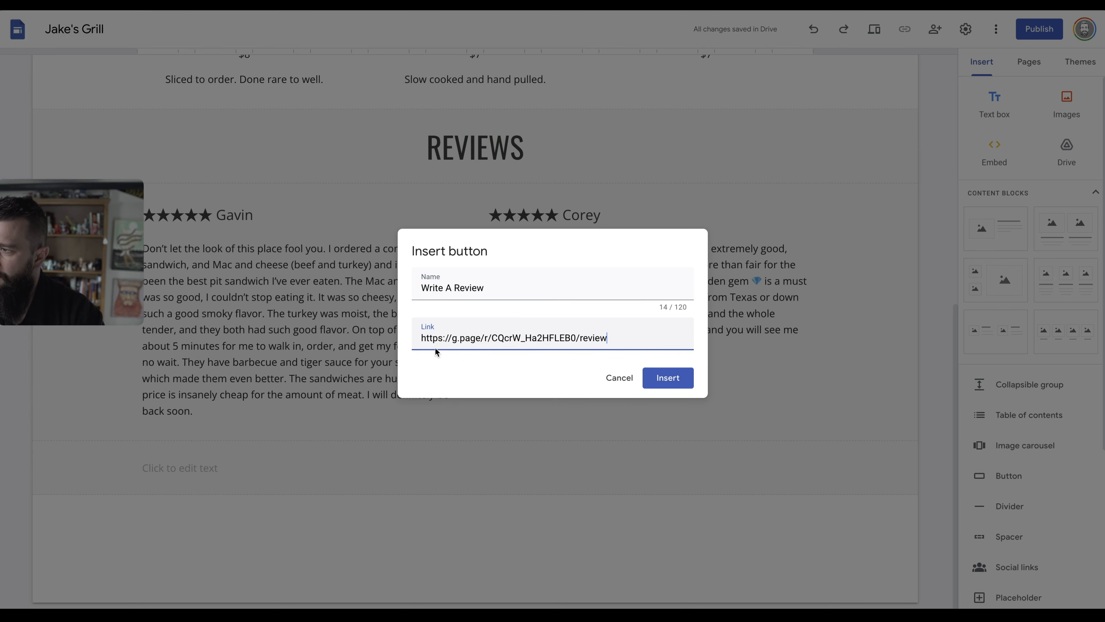
click(667, 377)
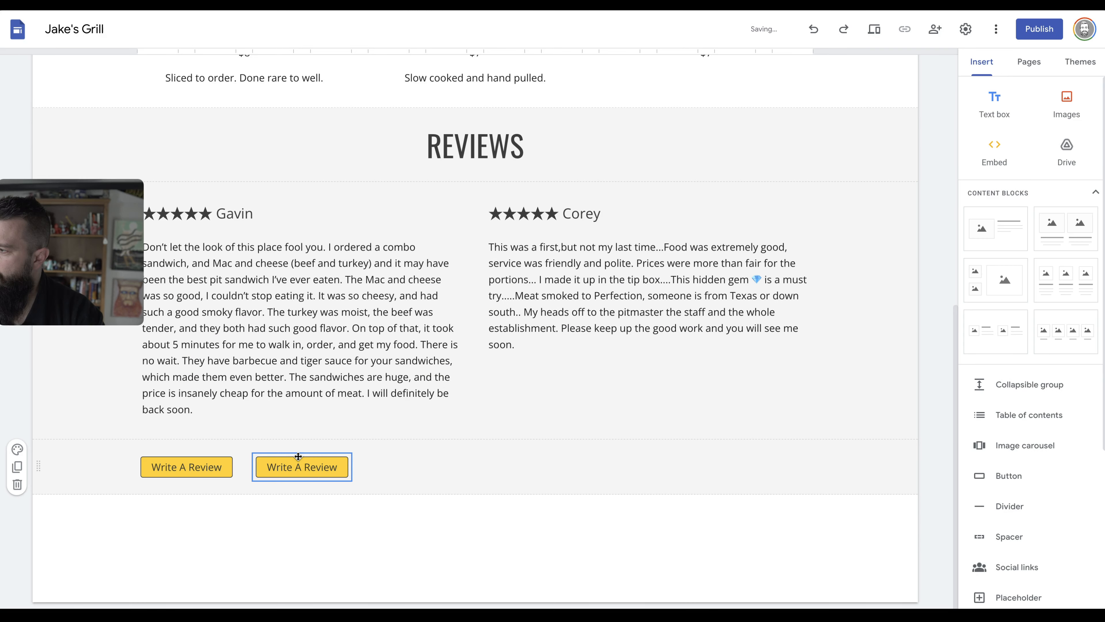
Place the two Write A Review buttons side by side under the reviews and widen the left one.
drag(298, 457, 640, 466)
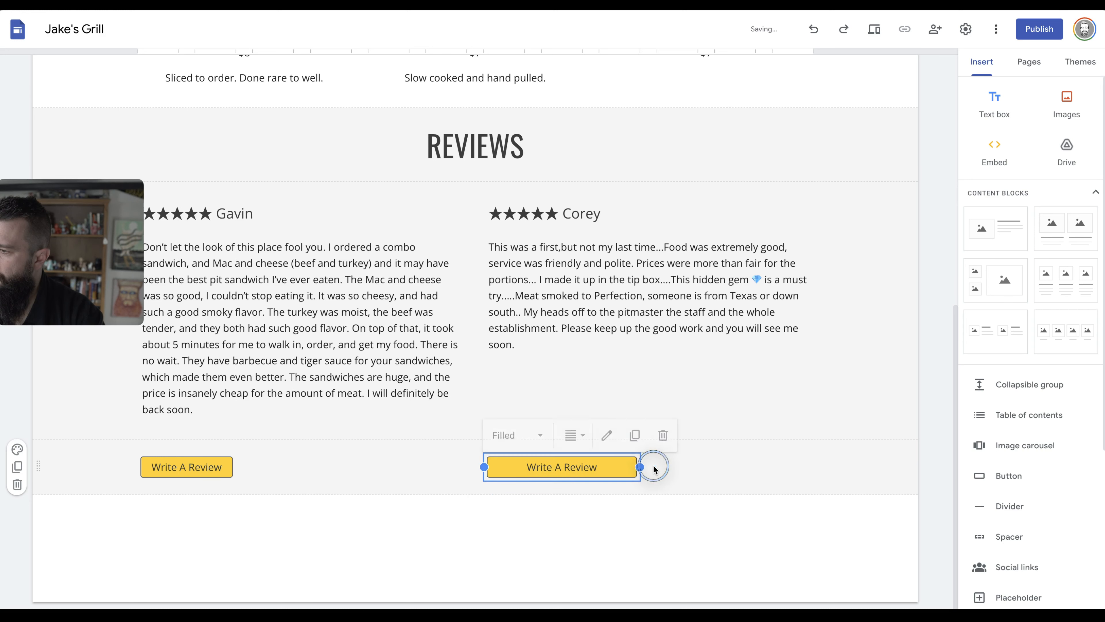
drag(188, 463, 467, 466)
click(406, 470)
Rename the right button 'Read All Reviews' and trim '/review' from its link.
click(505, 473)
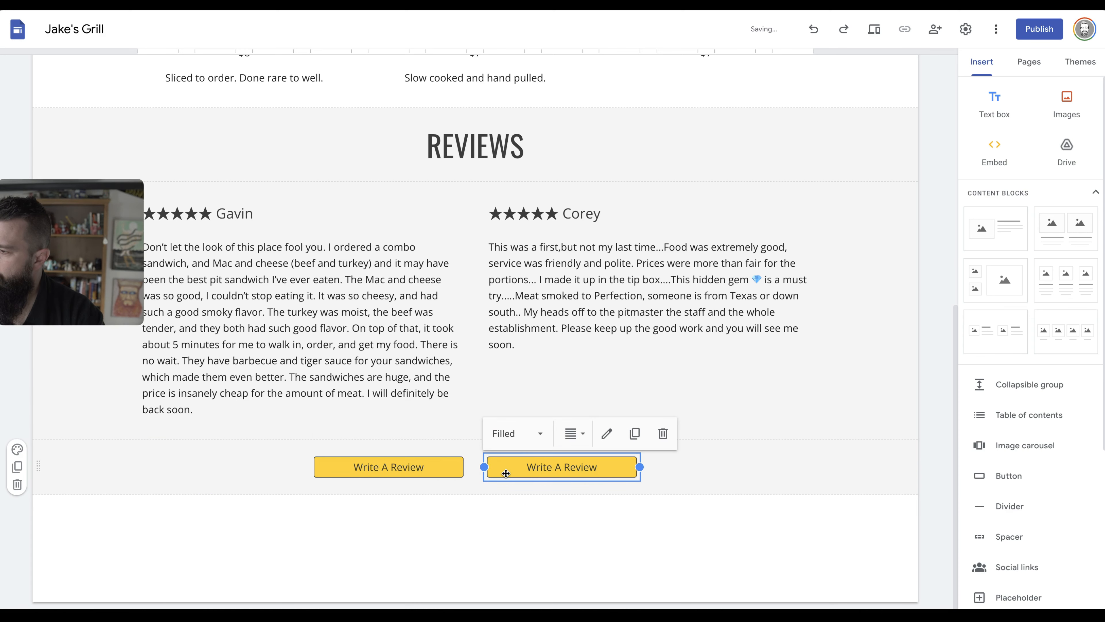
double_click(527, 468)
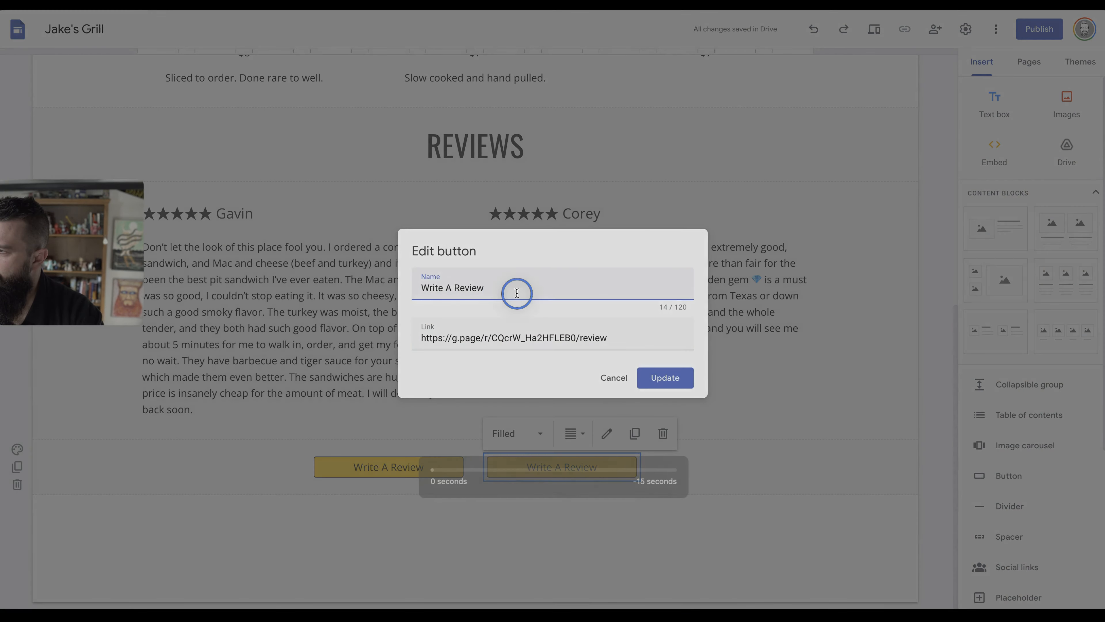
triple_click(517, 293)
text(Read)
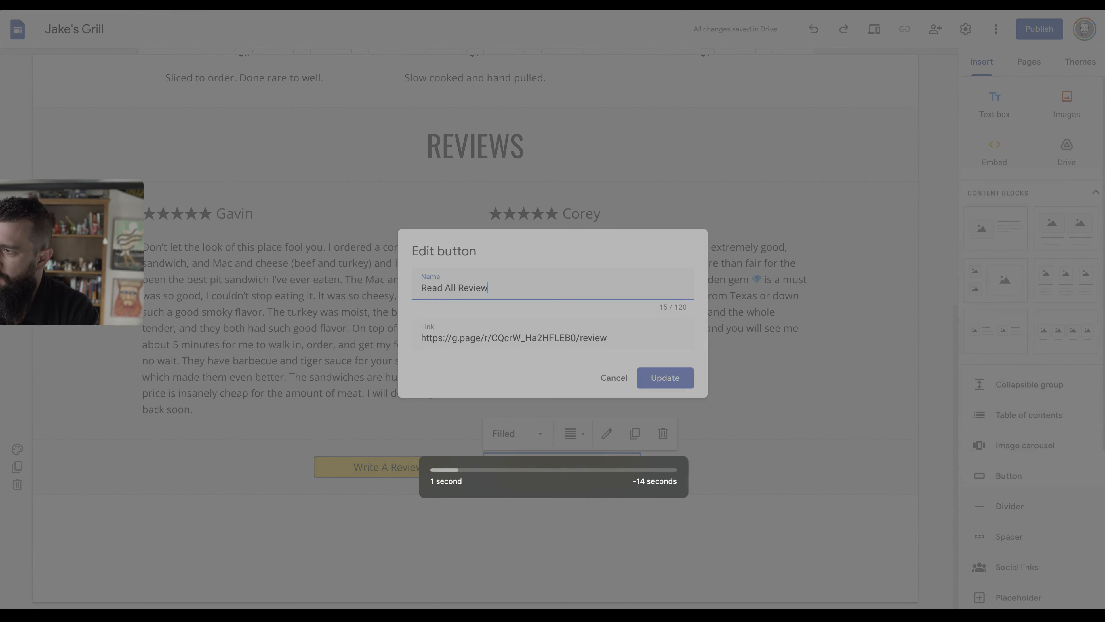
key(Tab)
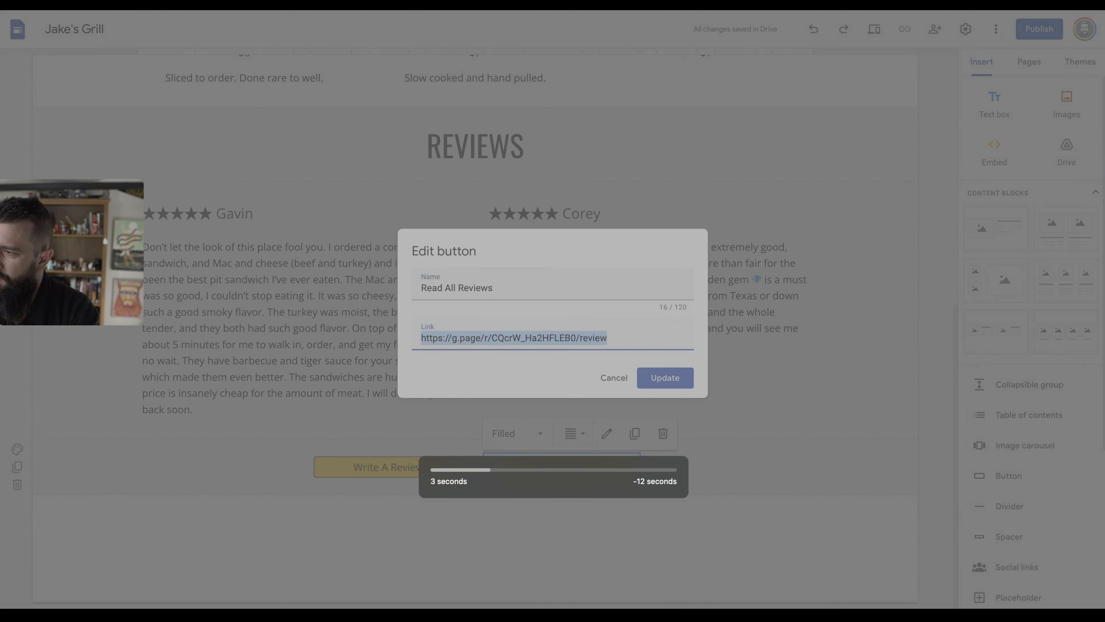
key(alt+Tab)
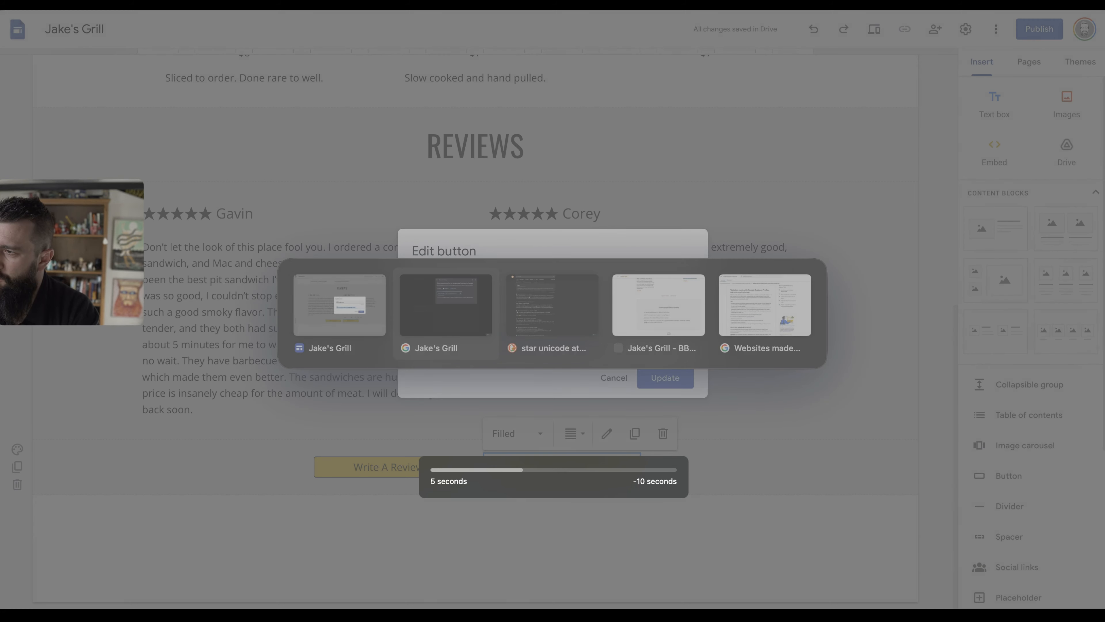
key(ctrl+Tab)
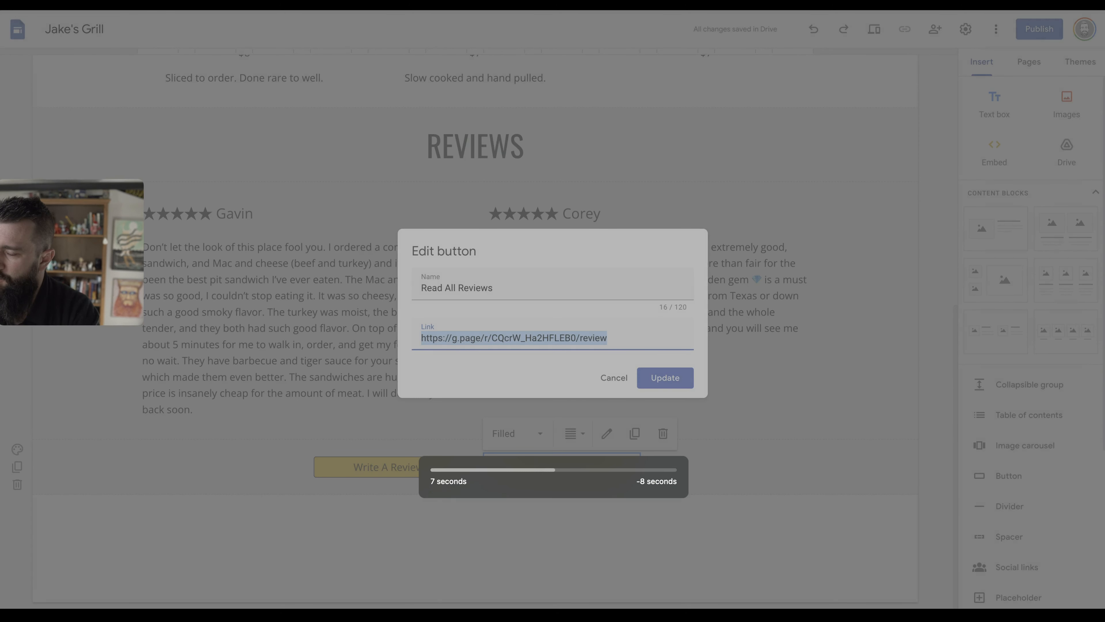
key(End)
key(BackSpace)
key(BackSpace)
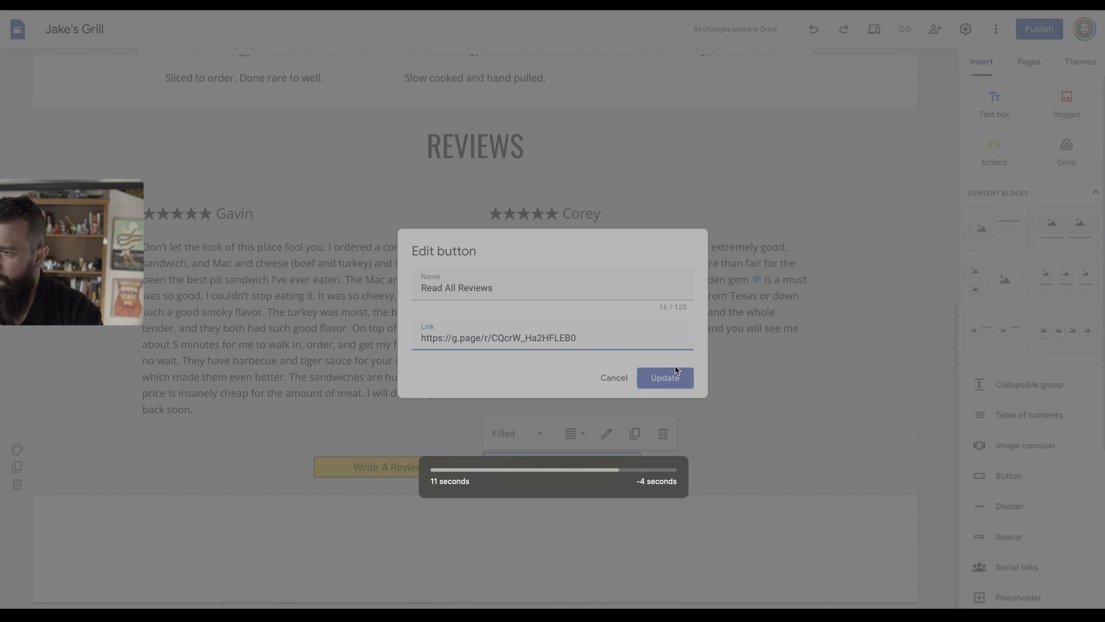
click(674, 381)
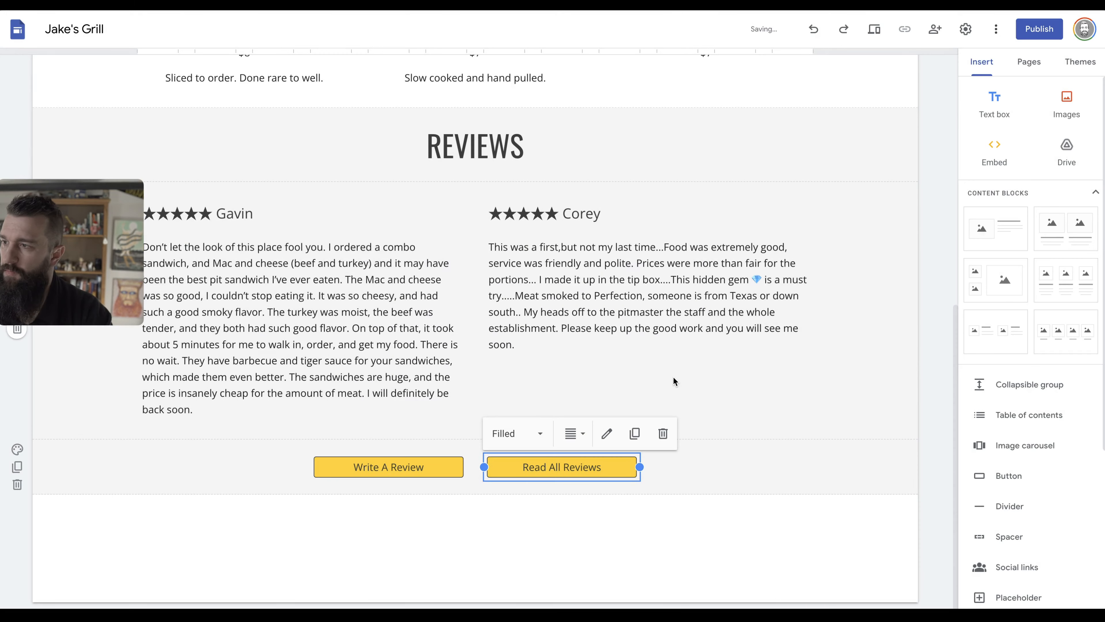
Give the Read All Reviews button the Outlined style.
click(539, 436)
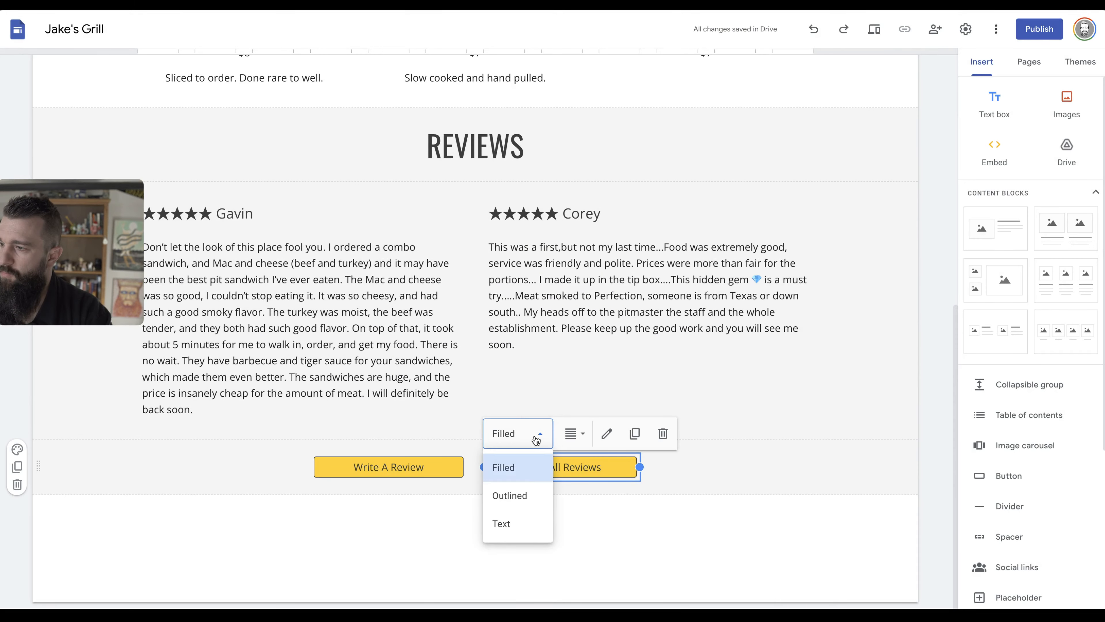
click(533, 494)
scroll(443, 372, up, 10)
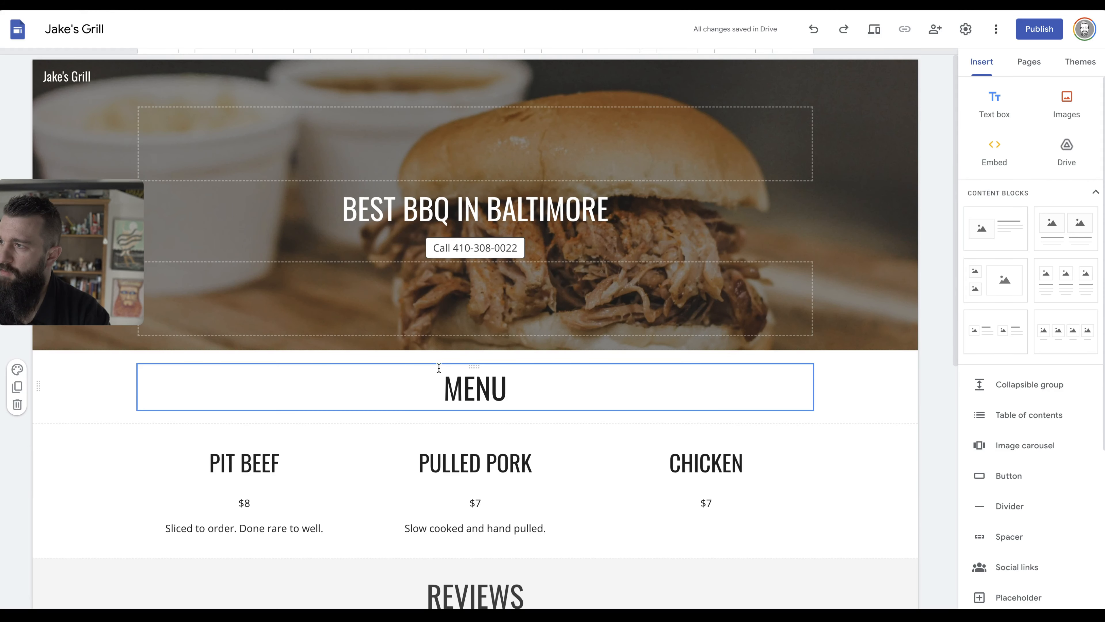
scroll(513, 366, down, 4)
scroll(486, 336, up, 4)
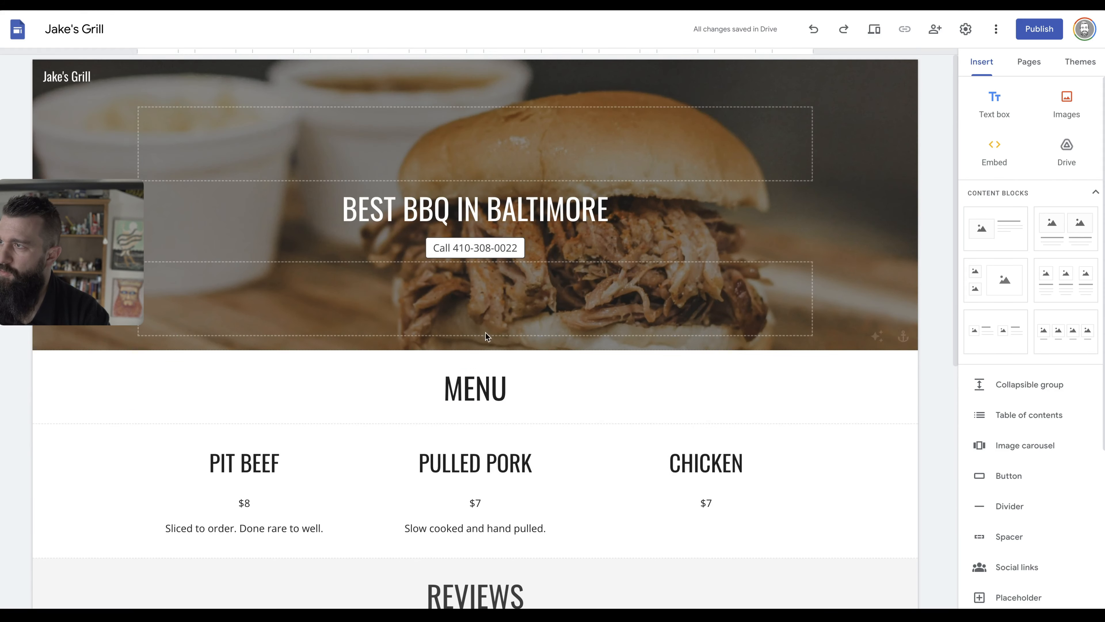
click(495, 245)
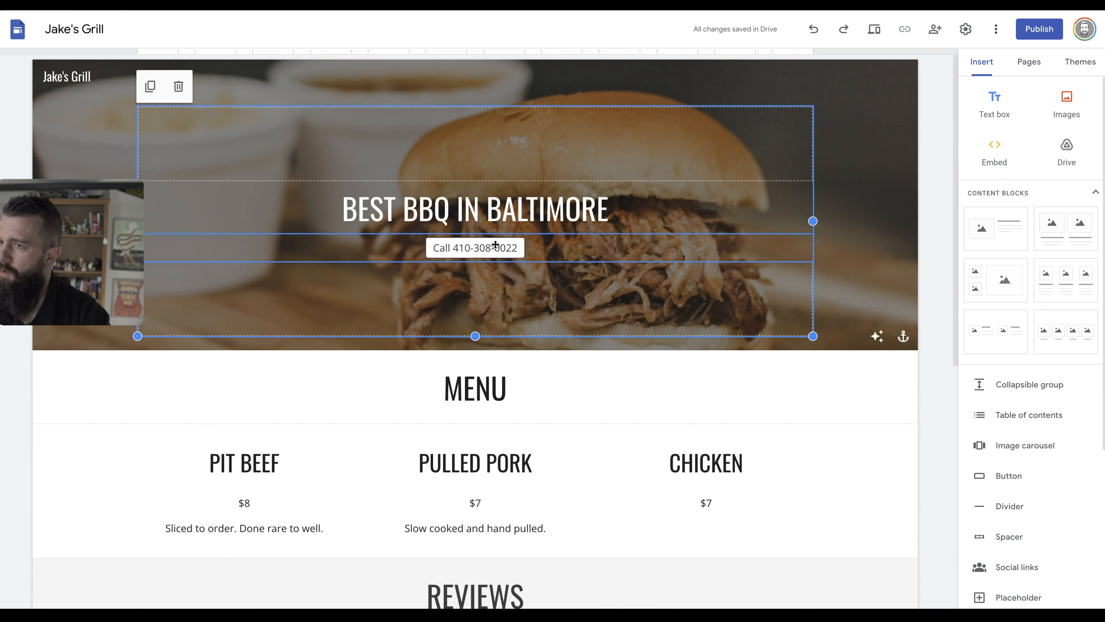
scroll(613, 328, down, 5)
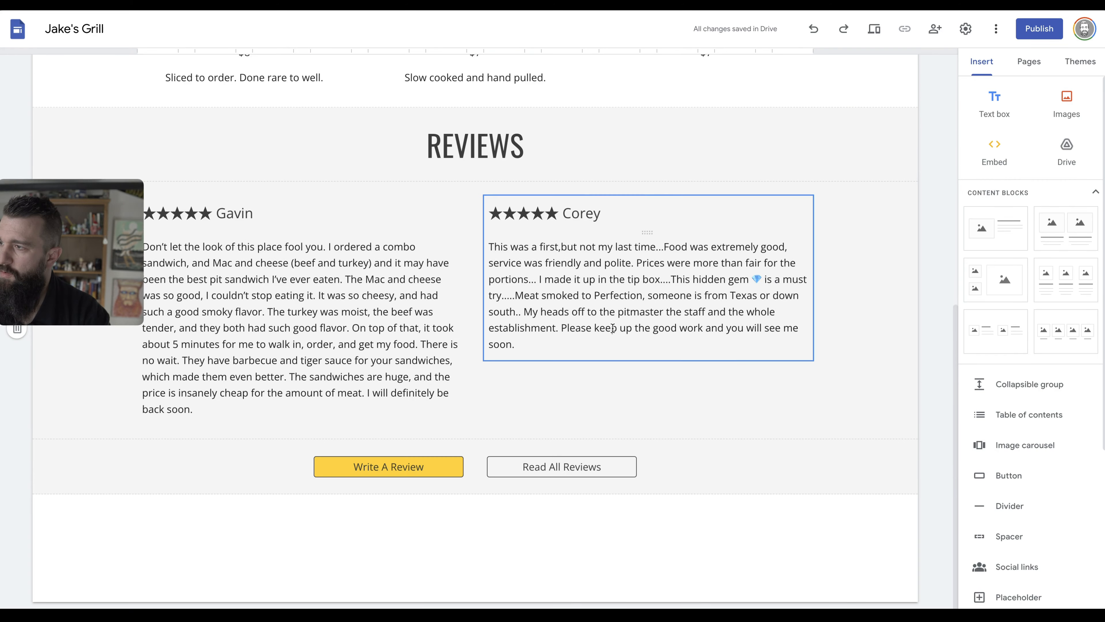
Copy the four info paragraphs under the BBQ secret heading on the live Jake's Grill site.
key(alt+Tab)
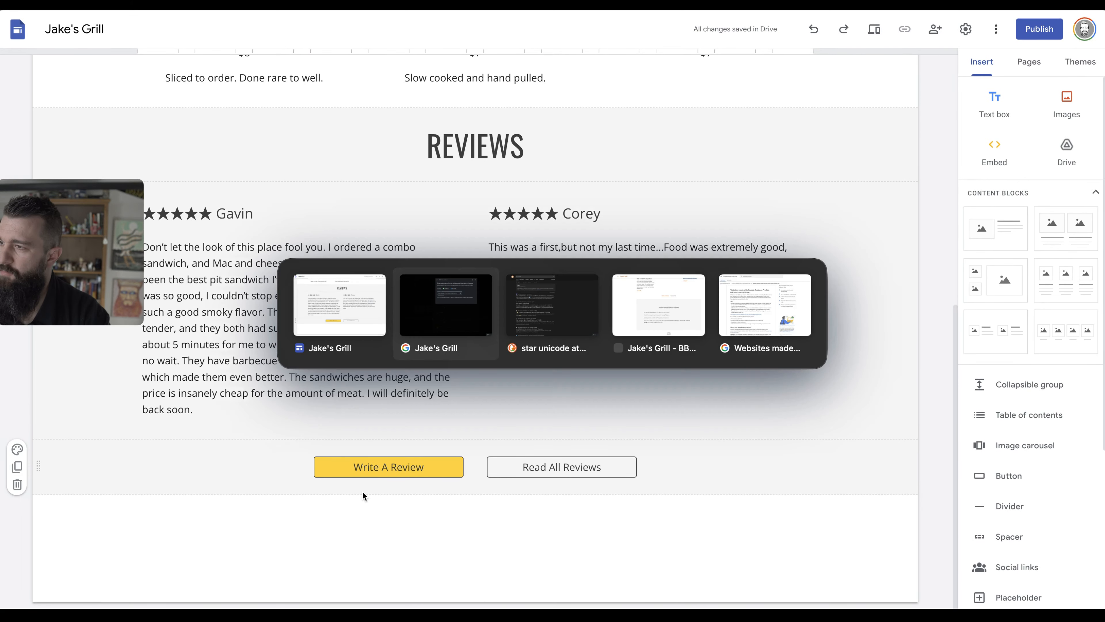
key(alt+Tab)
key(alt+Tab)
scroll(408, 406, down, 2)
scroll(407, 406, down, 1)
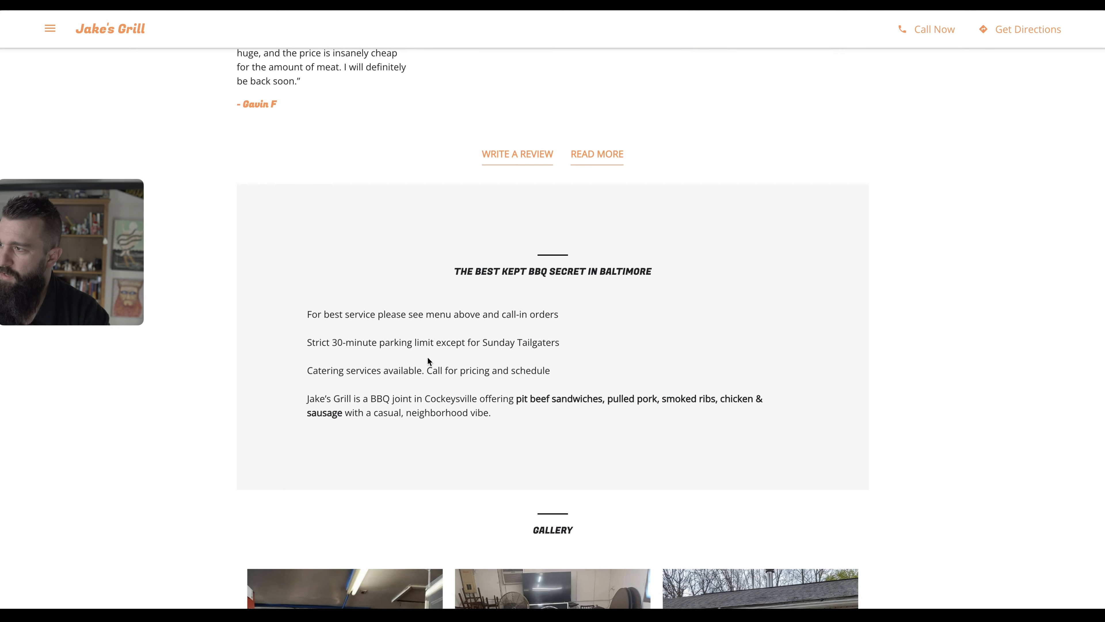
drag(309, 312, 545, 410)
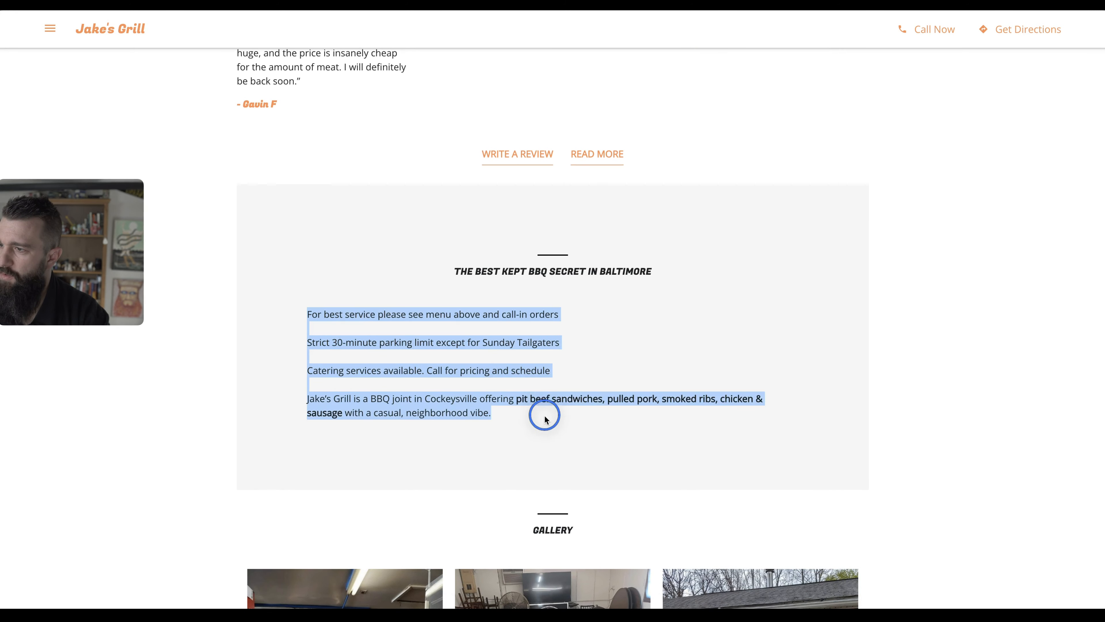
key(alt+Tab)
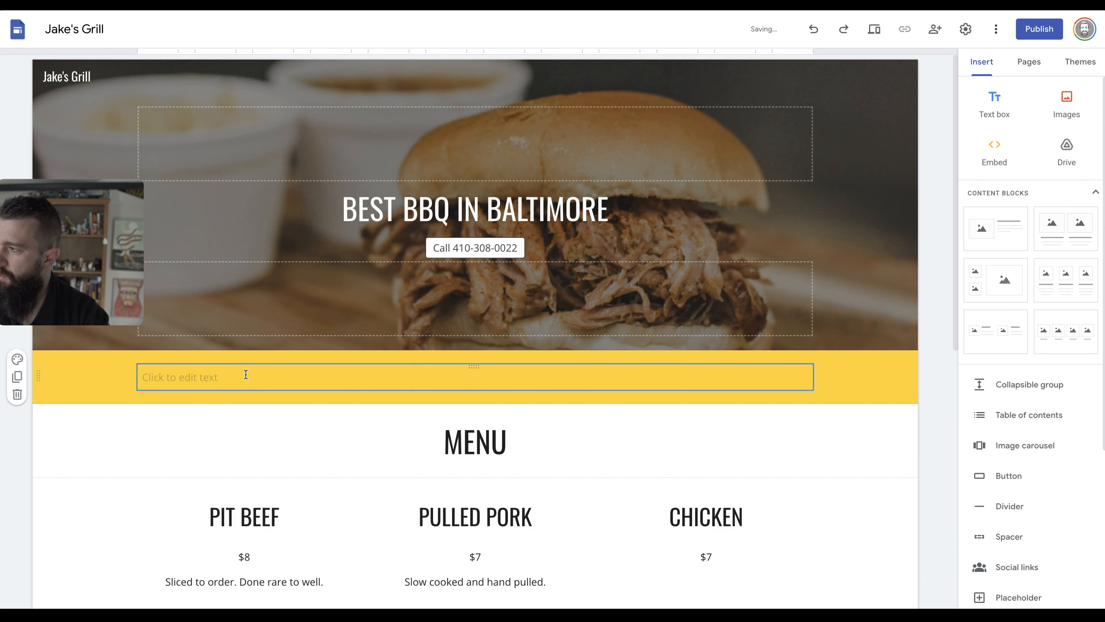
Paste the info paragraphs into the yellow section and retitle the hero 'BEST KEPT BBQ SECRET IN BALTIMORE'.
click(245, 375)
key(ctrl+v)
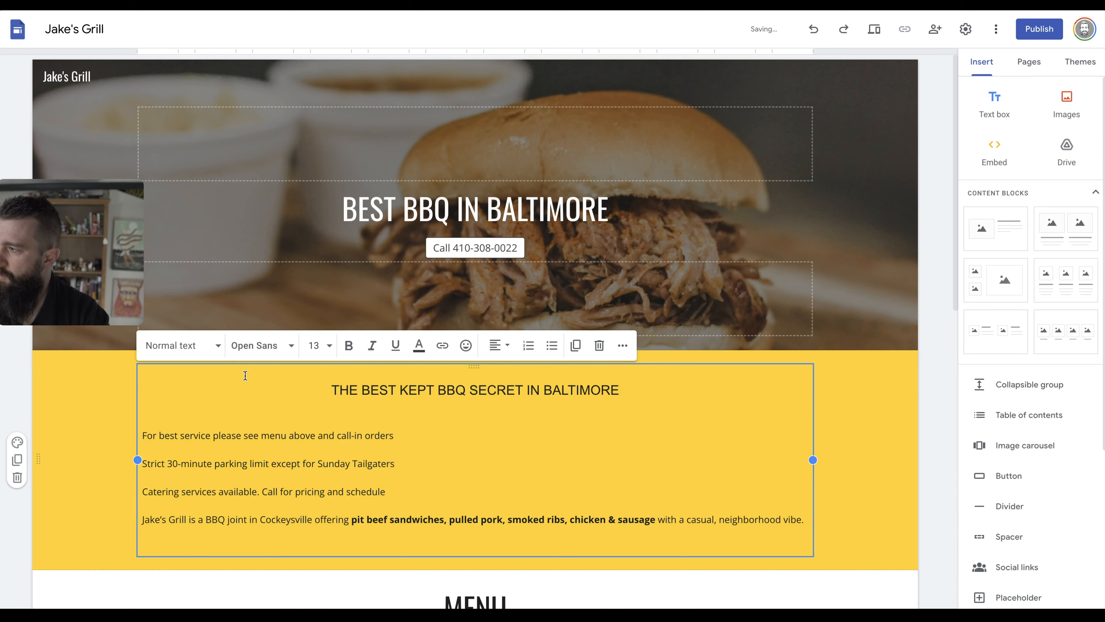
click(403, 209)
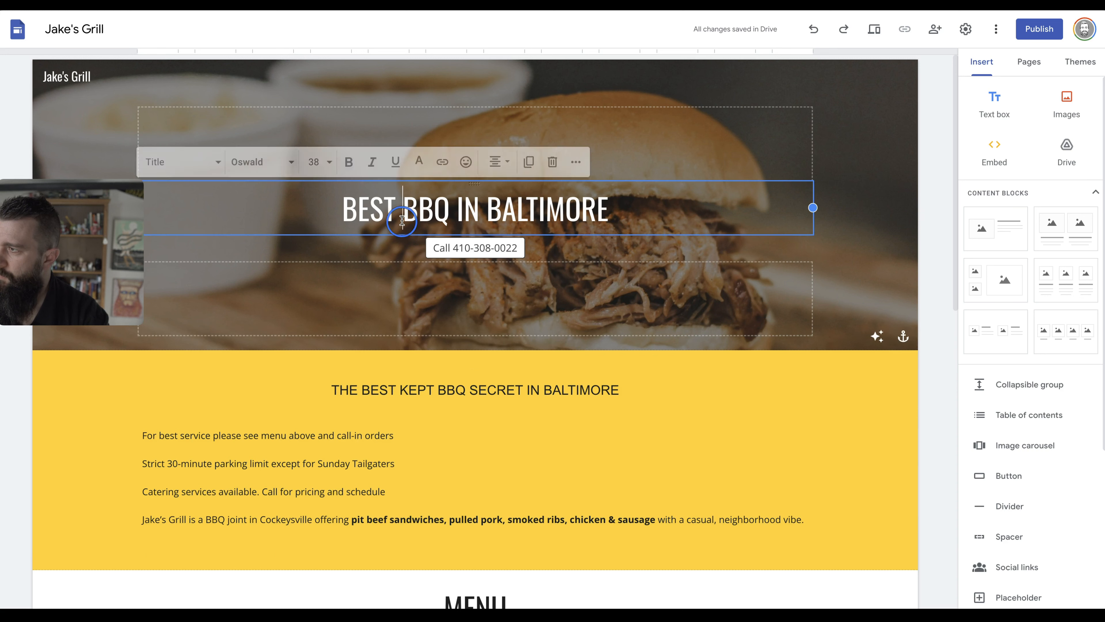
text(KEPT BBQ)
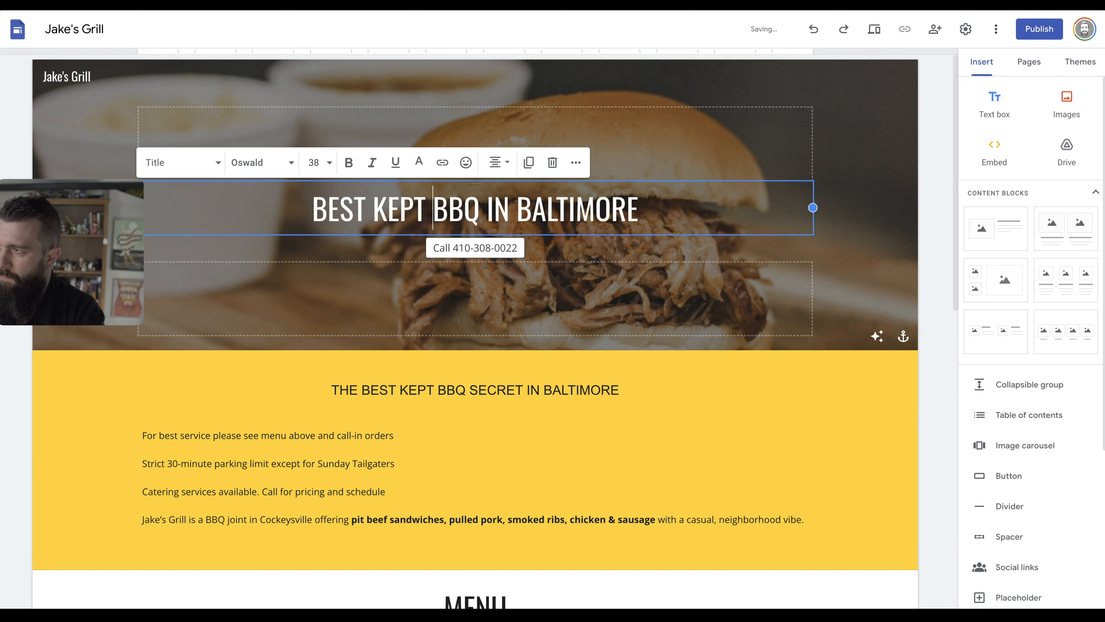
text( SECRET)
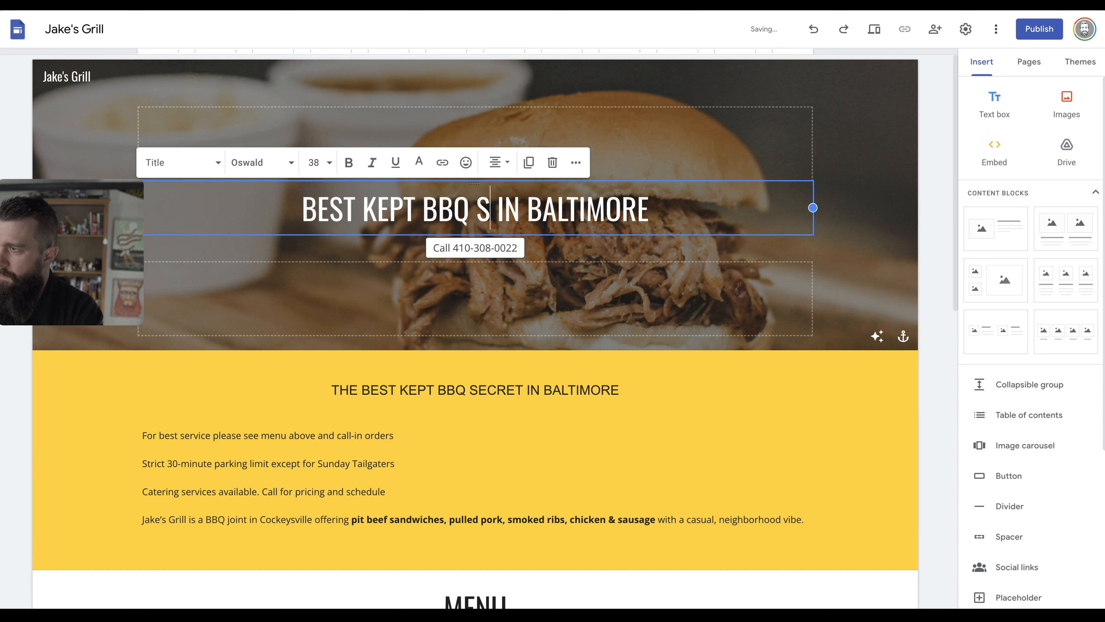
Delete the yellow heading, end the intro lines with periods, and cut the description paragraph.
click(474, 392)
triple_click(473, 390)
key(BackSpace)
click(410, 379)
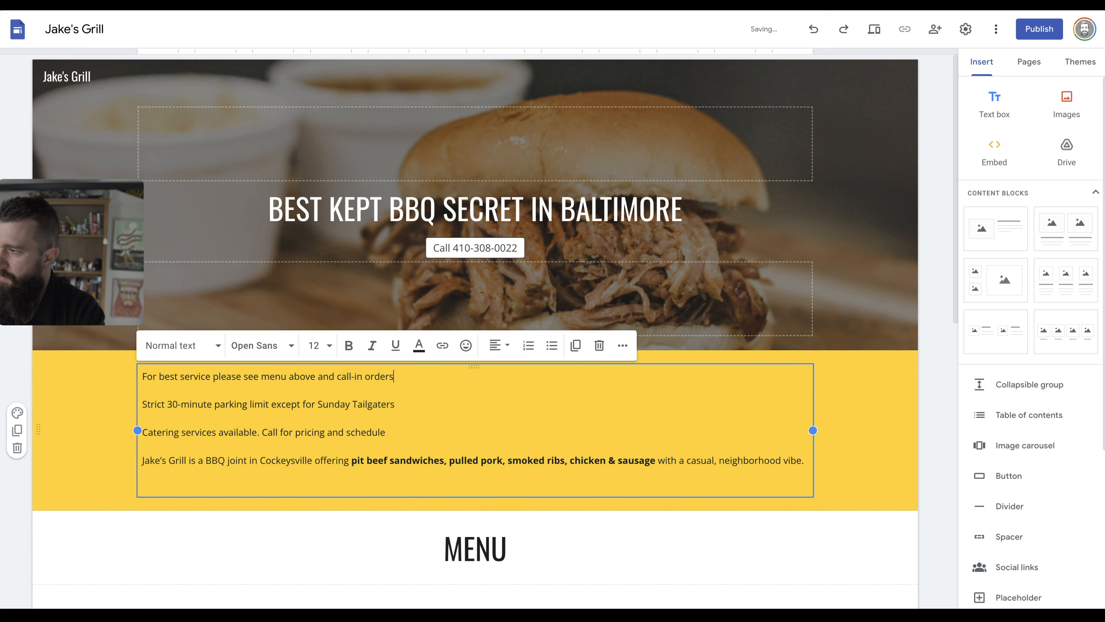
click(410, 403)
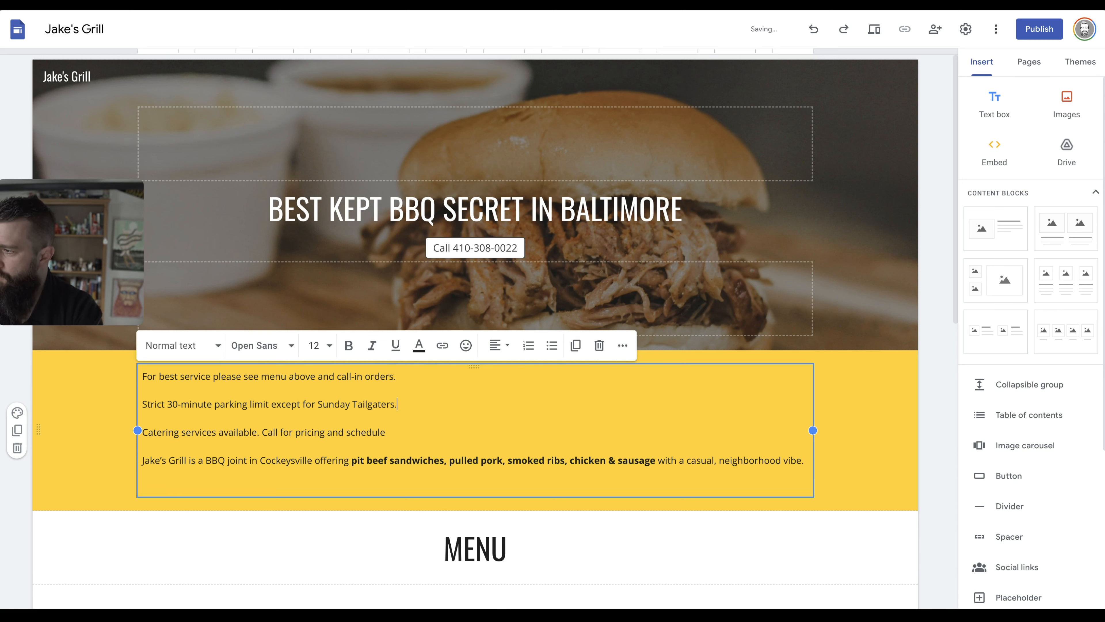
click(400, 435)
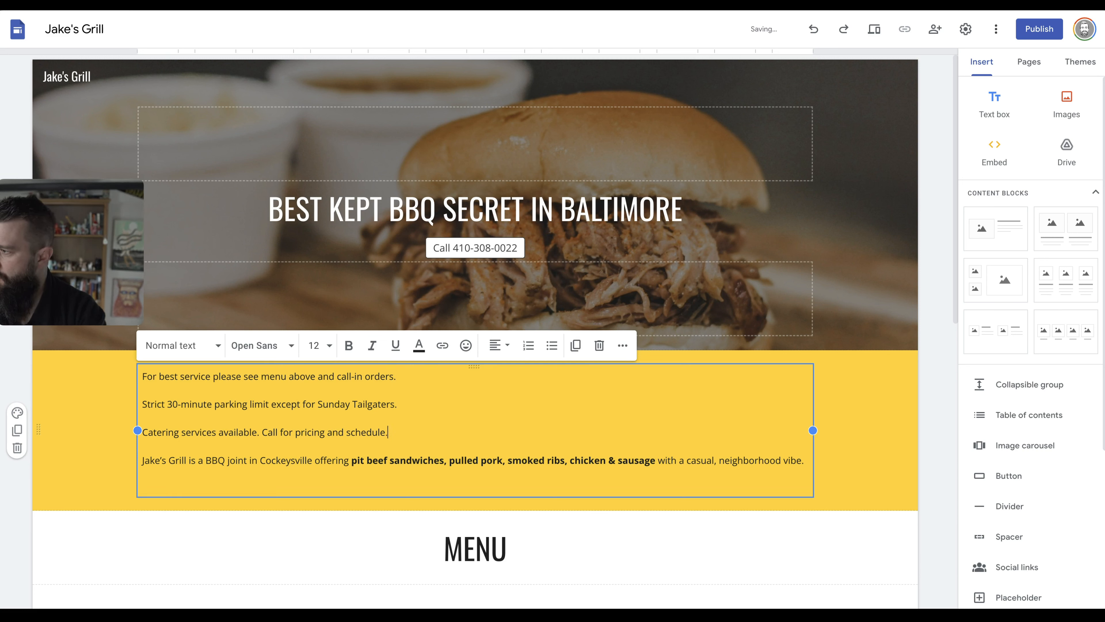
triple_click(461, 460)
key(ctrl+c)
key(BackSpace)
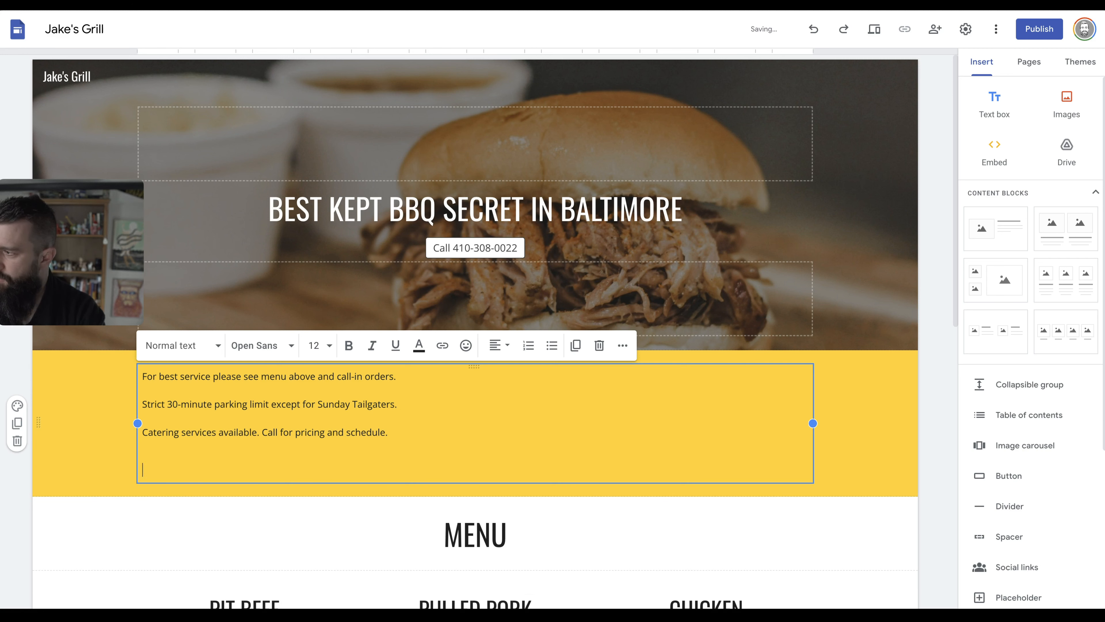
key(BackSpace)
key(BackSpace)
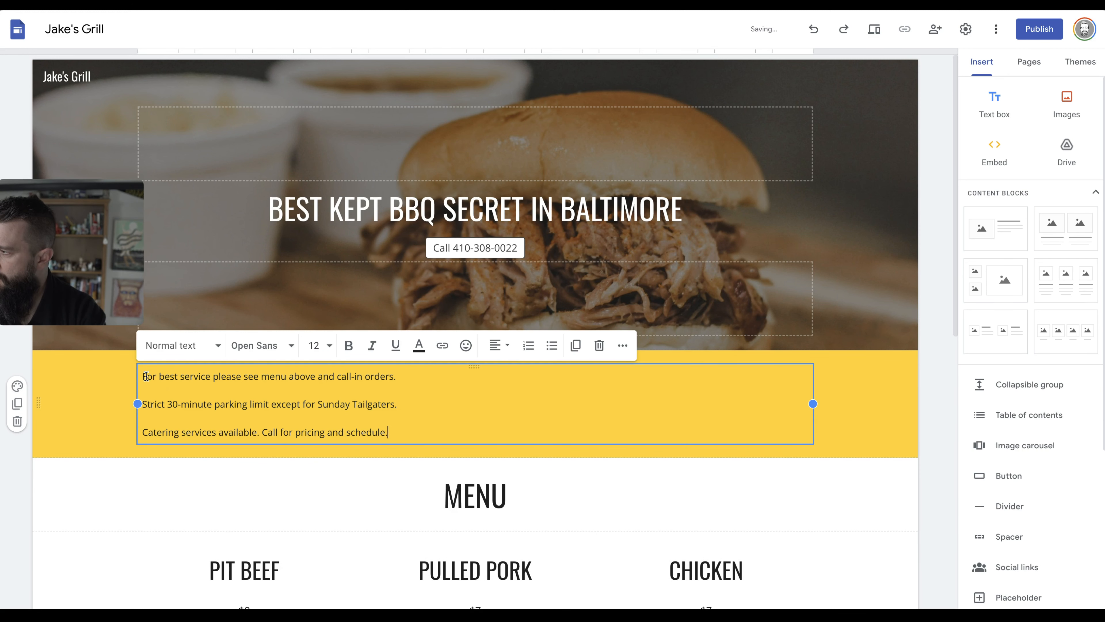
Put the description paragraph first and bullet the service, parking and catering notes.
click(144, 376)
key(ctrl+v)
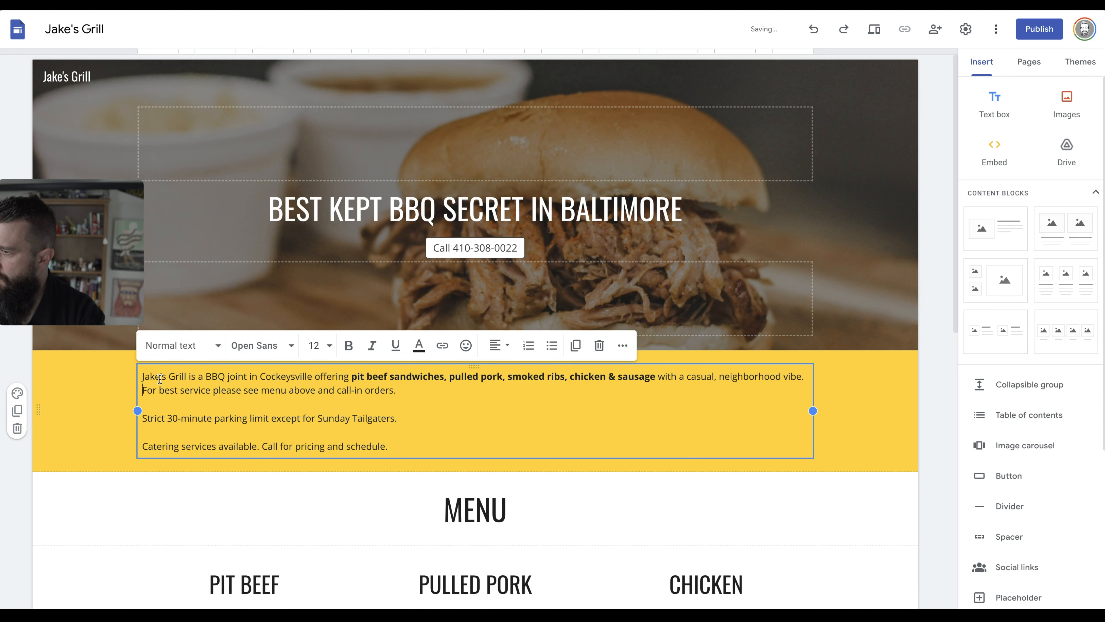
key(Return)
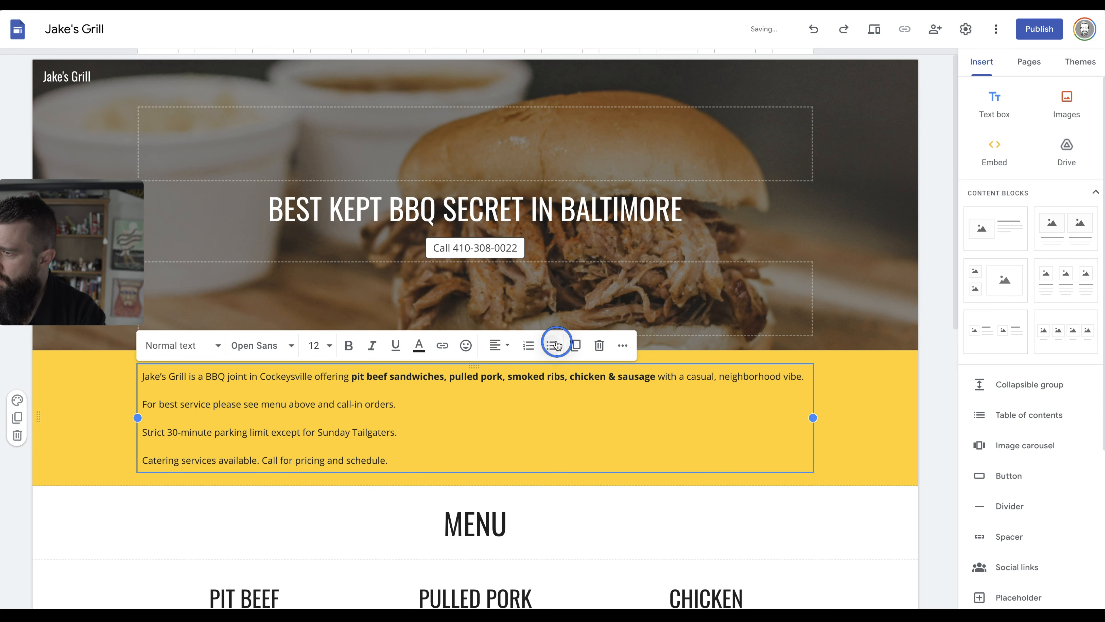
click(553, 345)
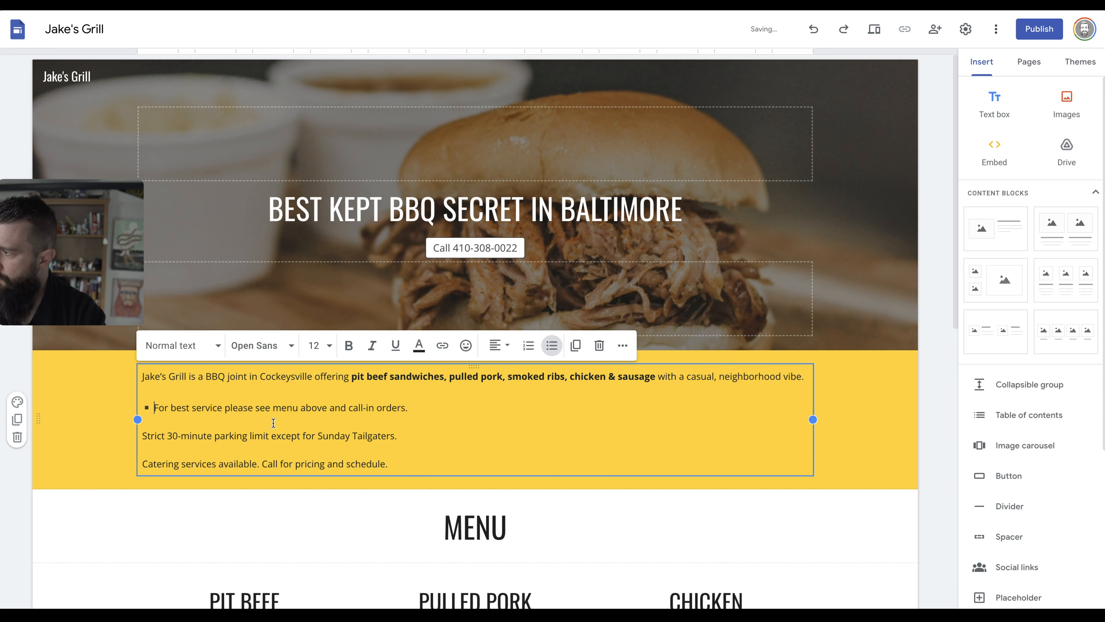
click(143, 435)
key(ctrl+shift+8)
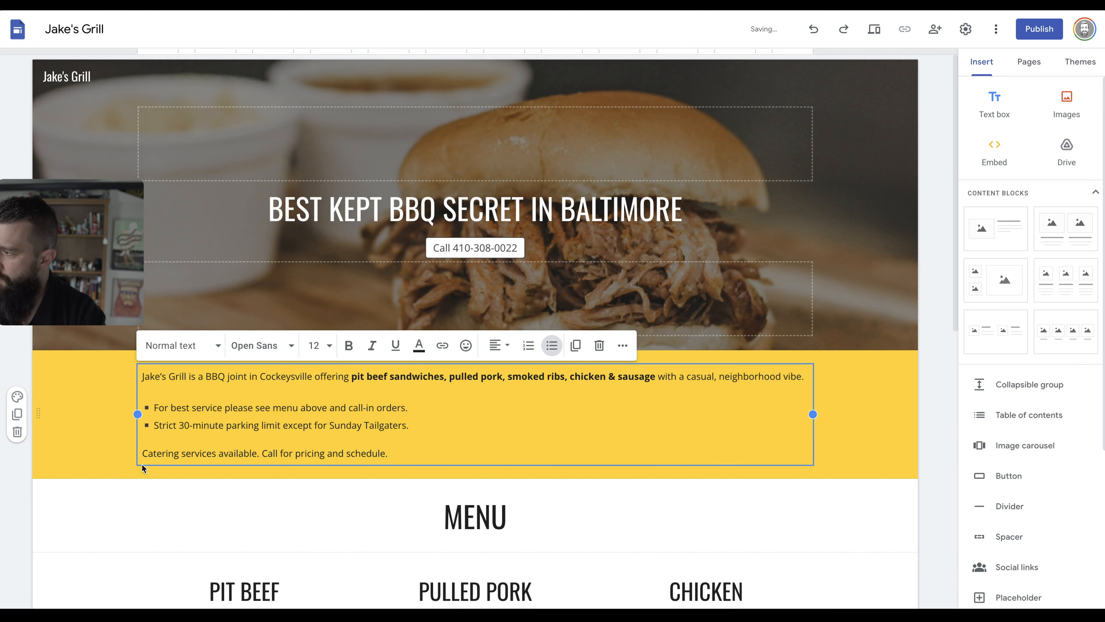
click(142, 453)
key(BackSpace)
key(BackSpace)
key(Return)
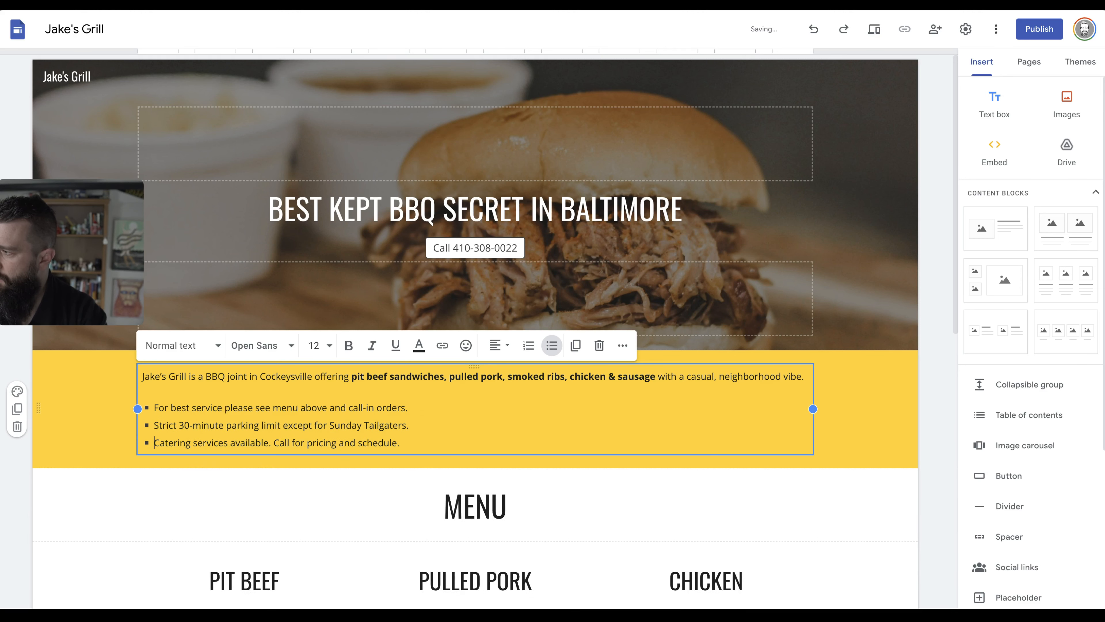
Narrow the yellow intro text into a centred column.
drag(813, 408, 650, 414)
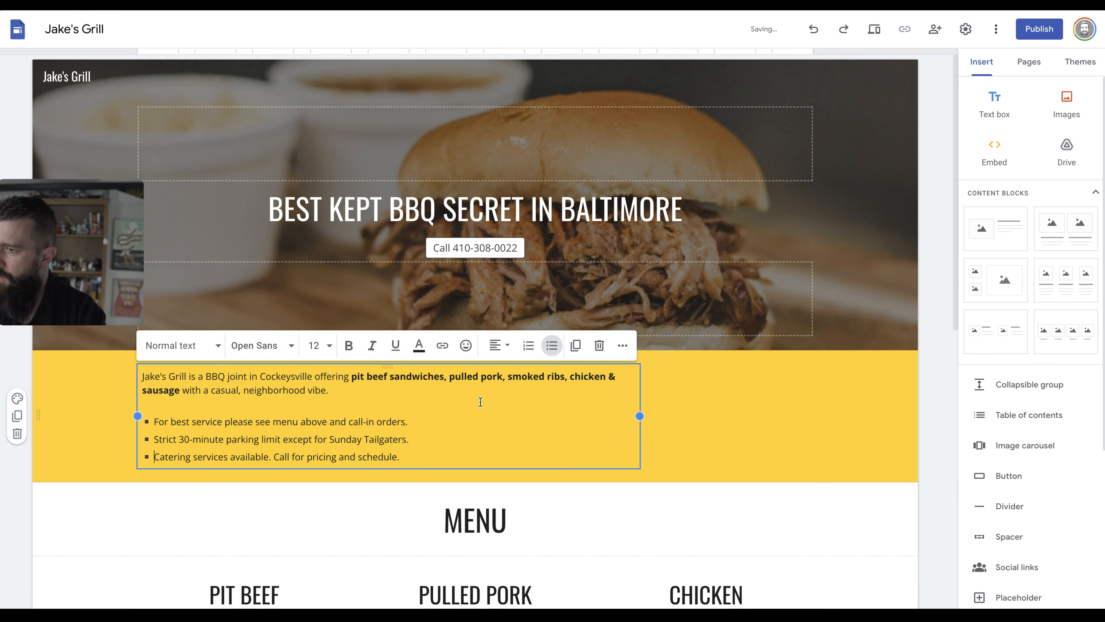
drag(138, 416, 300, 422)
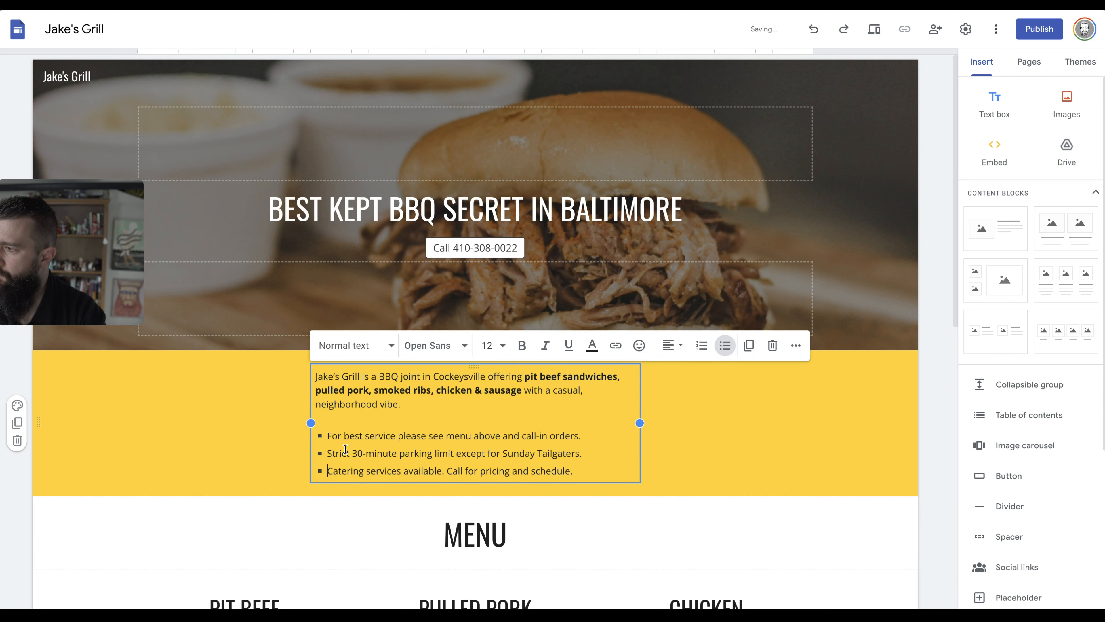
scroll(287, 457, down, 1)
click(273, 494)
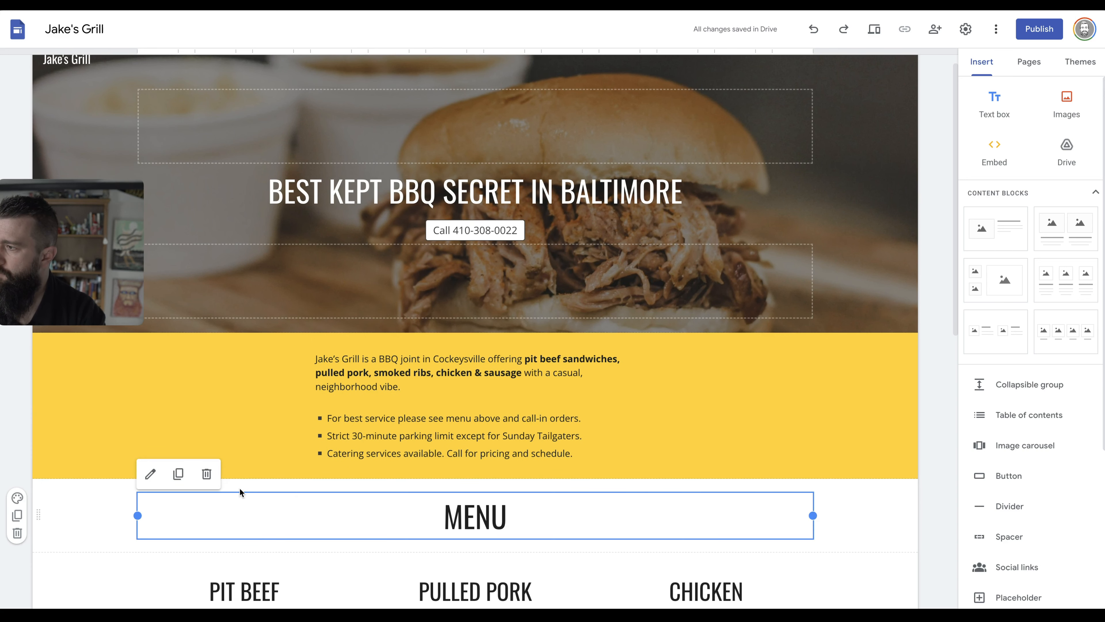
scroll(239, 489, down, 1)
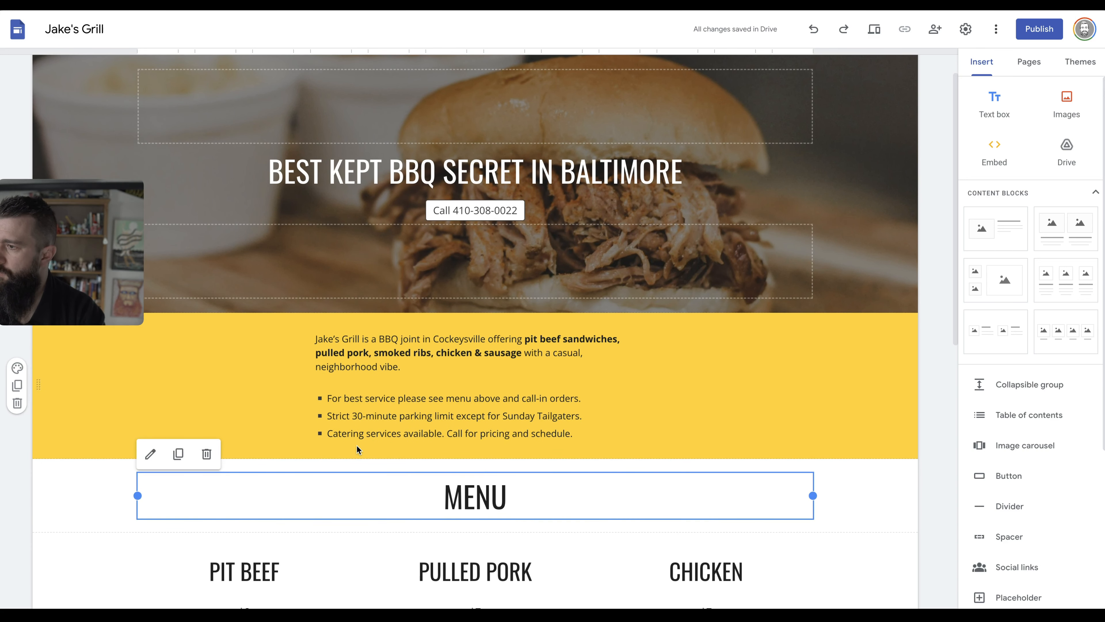
scroll(357, 445, down, 6)
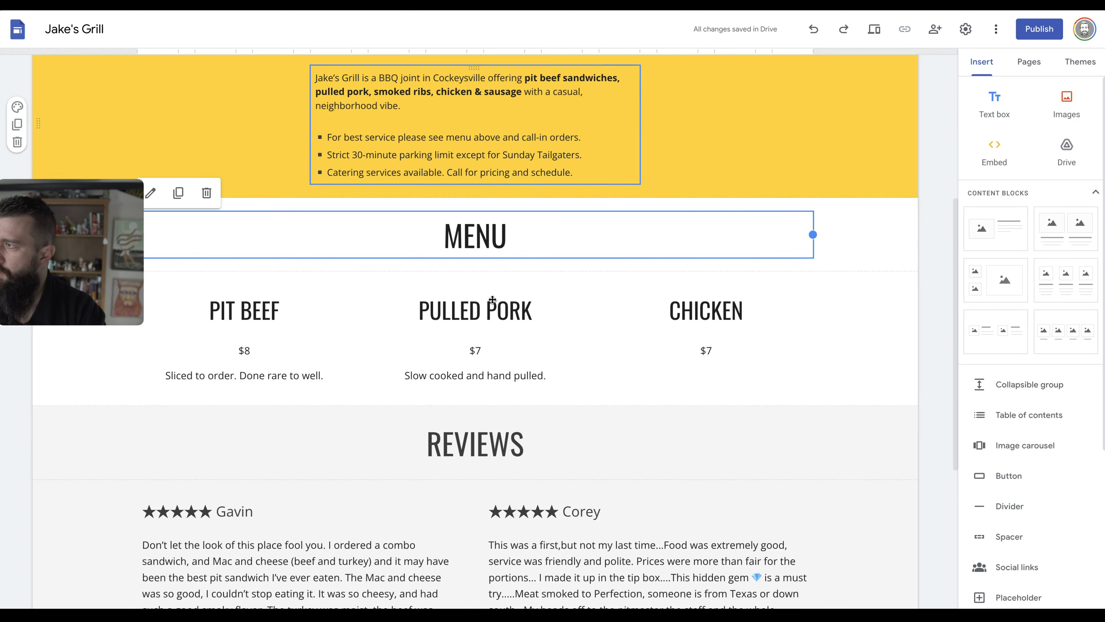
scroll(493, 299, down, 7)
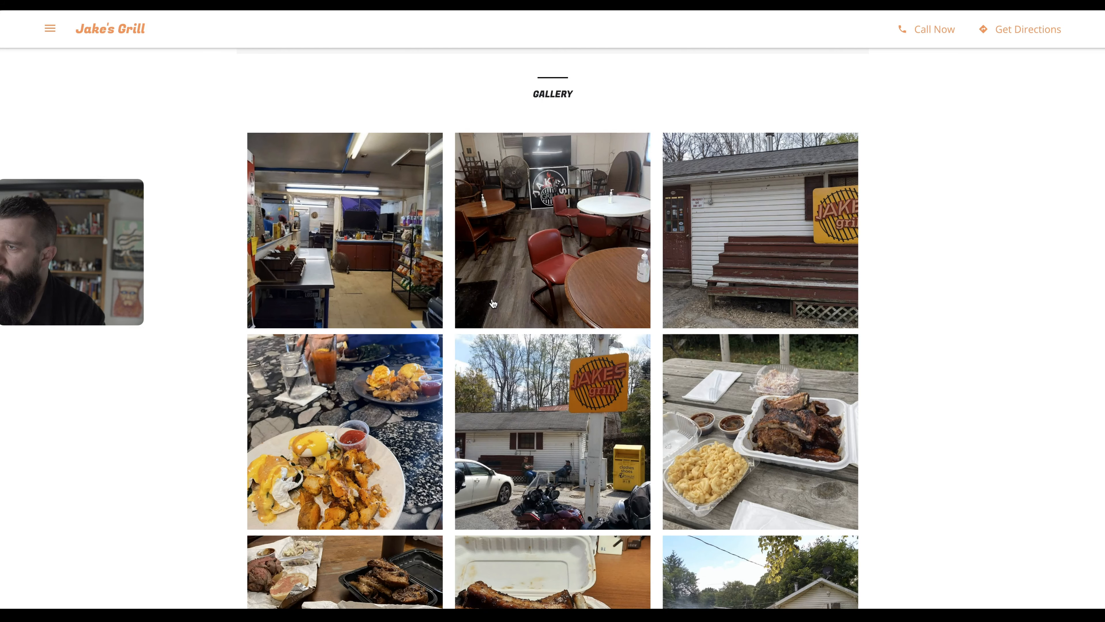
Scroll the live site to the map and contact area and highlight the Business Hours table.
scroll(504, 267, up, 15)
scroll(504, 268, down, 11)
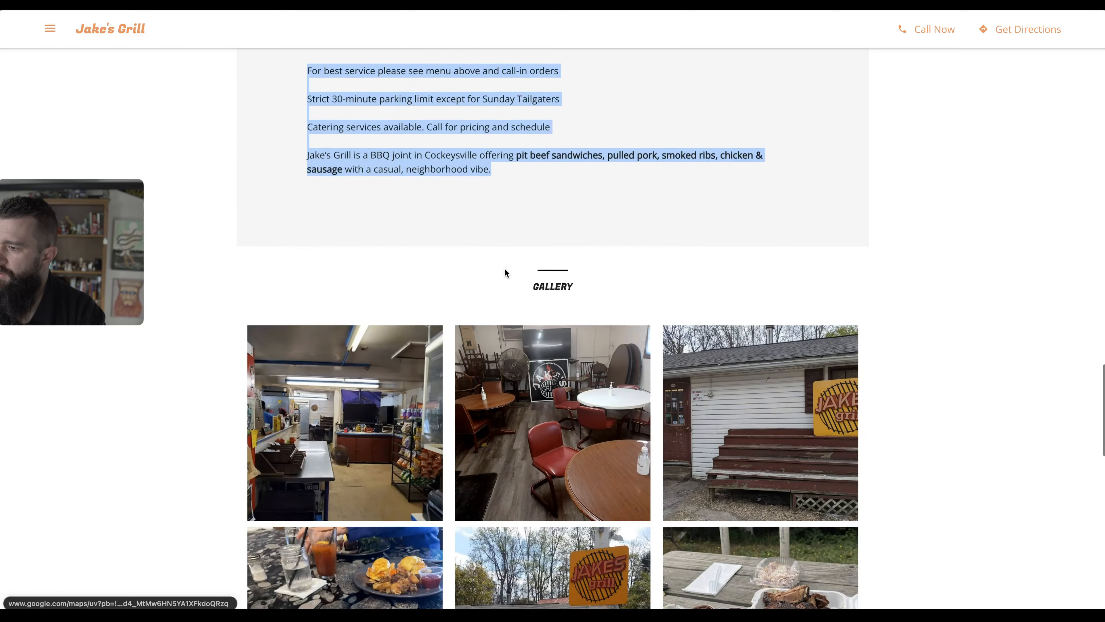
scroll(505, 270, down, 20)
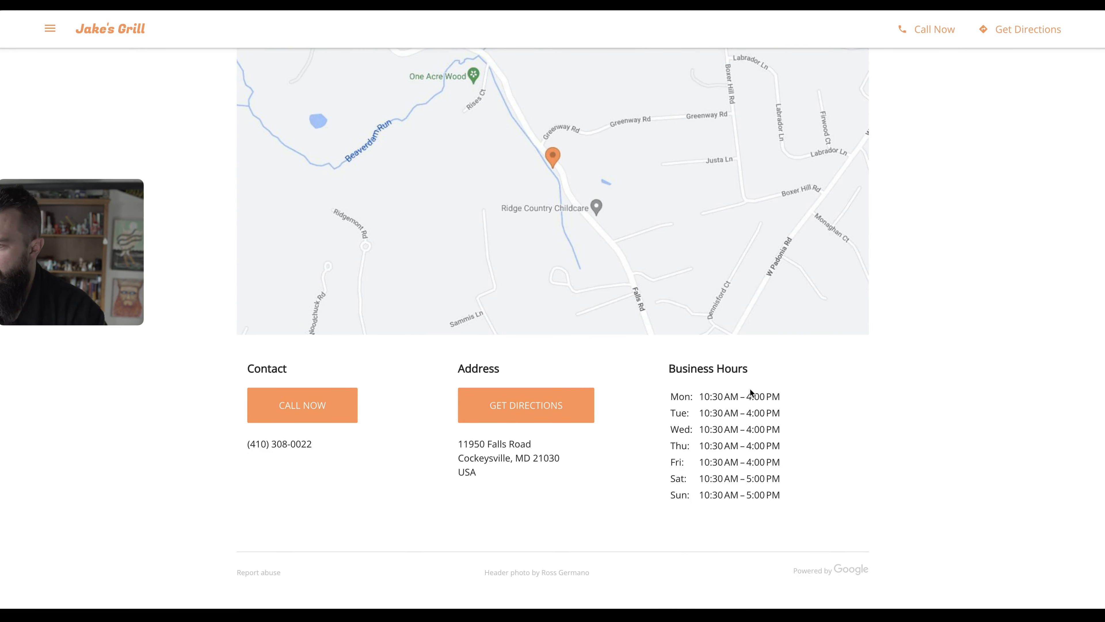
click(776, 500)
drag(776, 499, 670, 374)
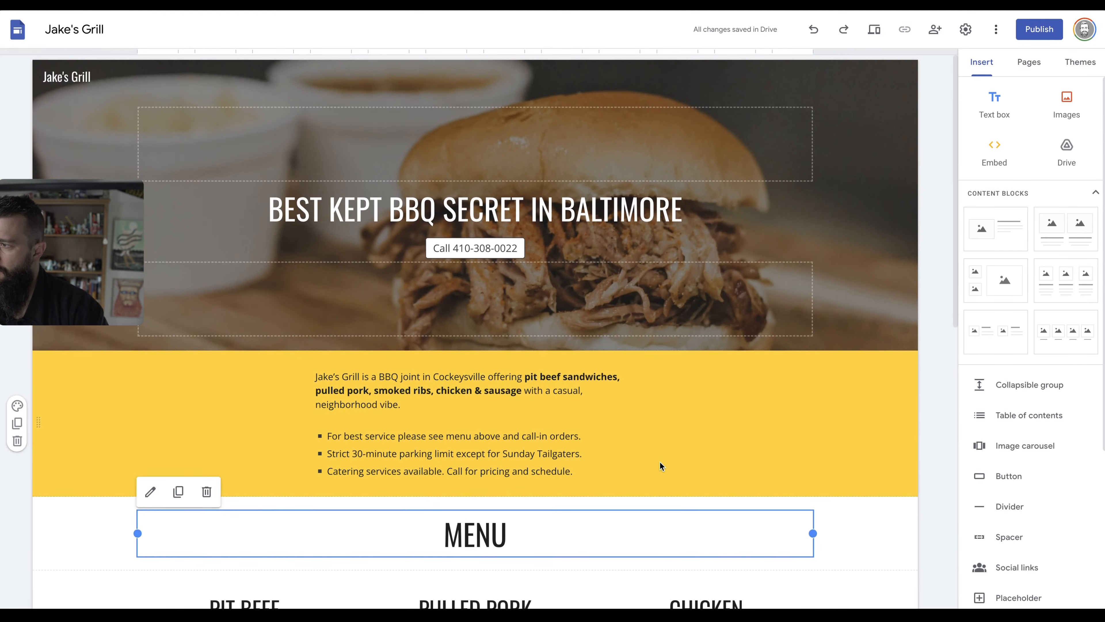
Start a map and pick the Jake's Grill result on Falls Road, Cockeysville.
scroll(660, 462, down, 10)
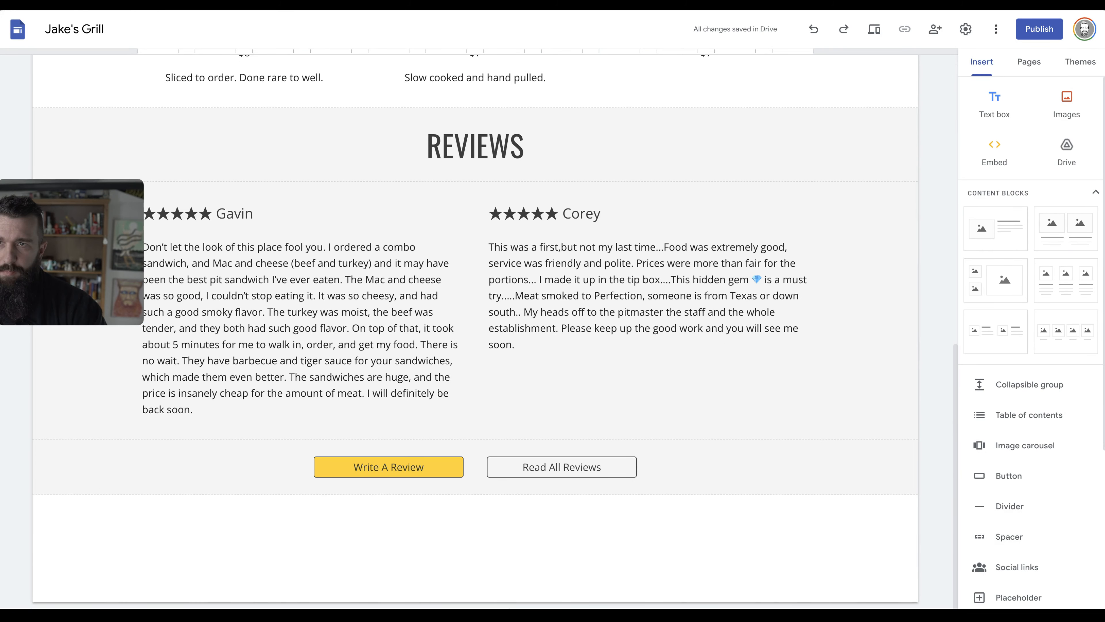
scroll(1027, 483, down, 1)
scroll(1027, 483, down, 5)
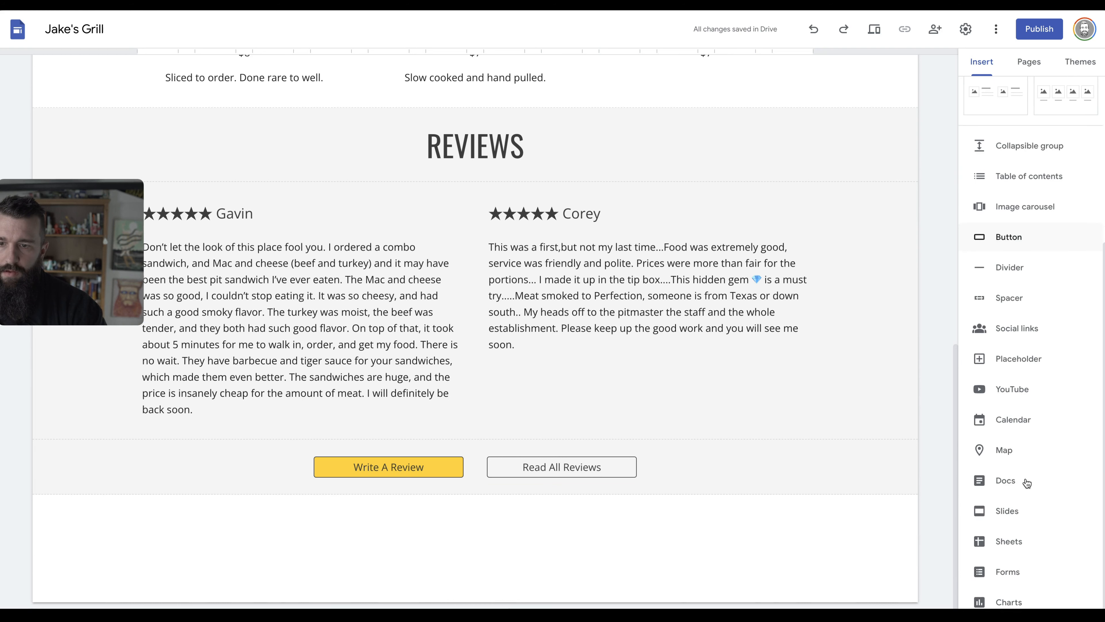
drag(1005, 451, 740, 557)
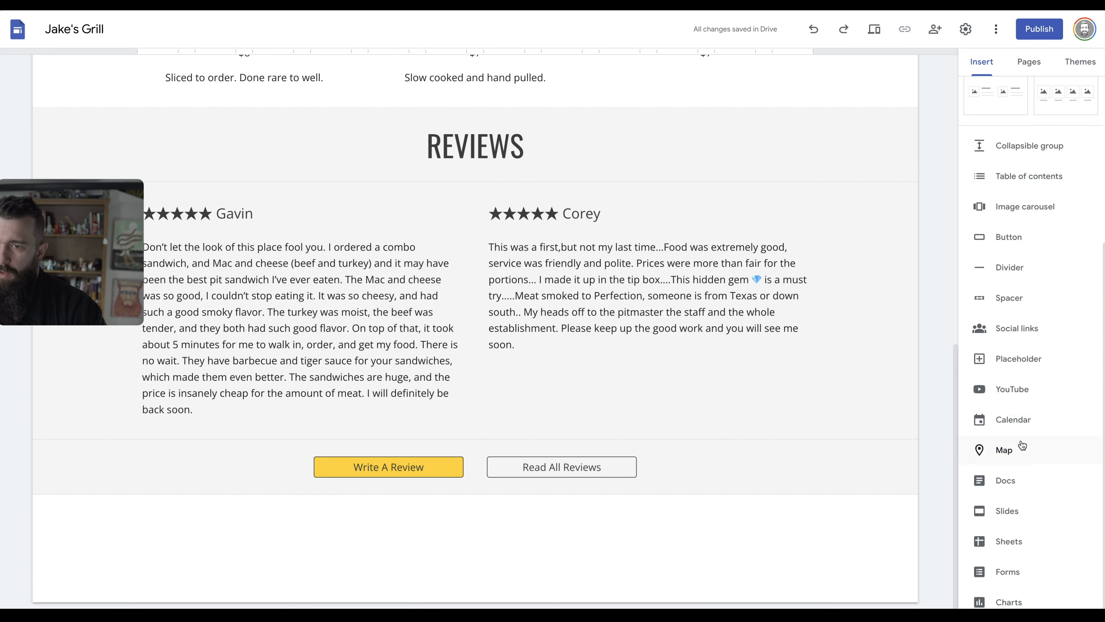
click(1014, 450)
text(Jake's Grill)
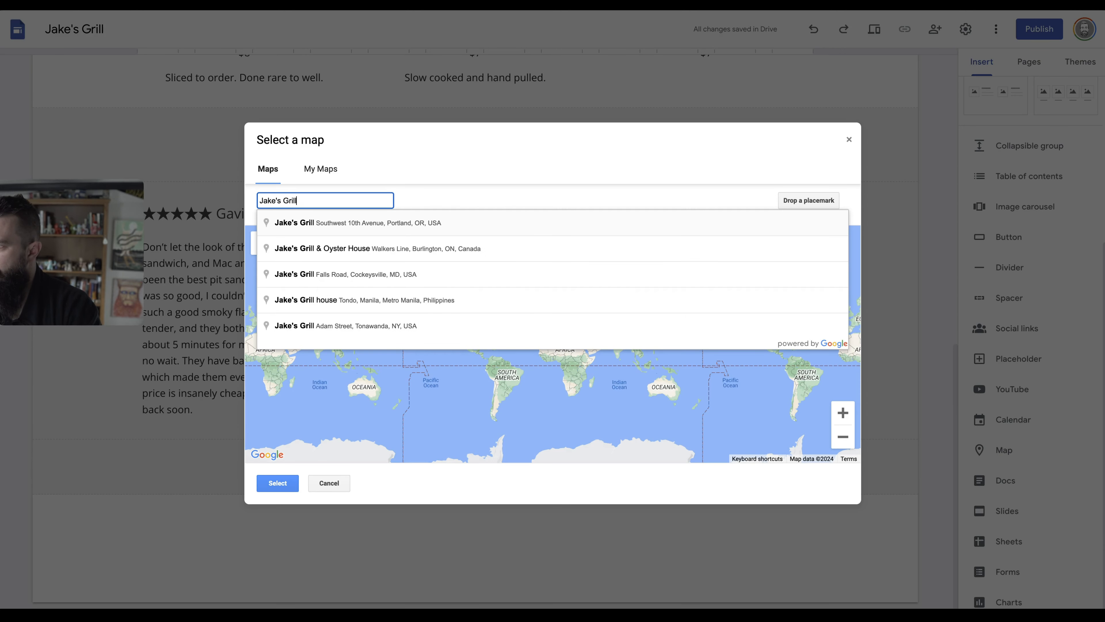
click(347, 275)
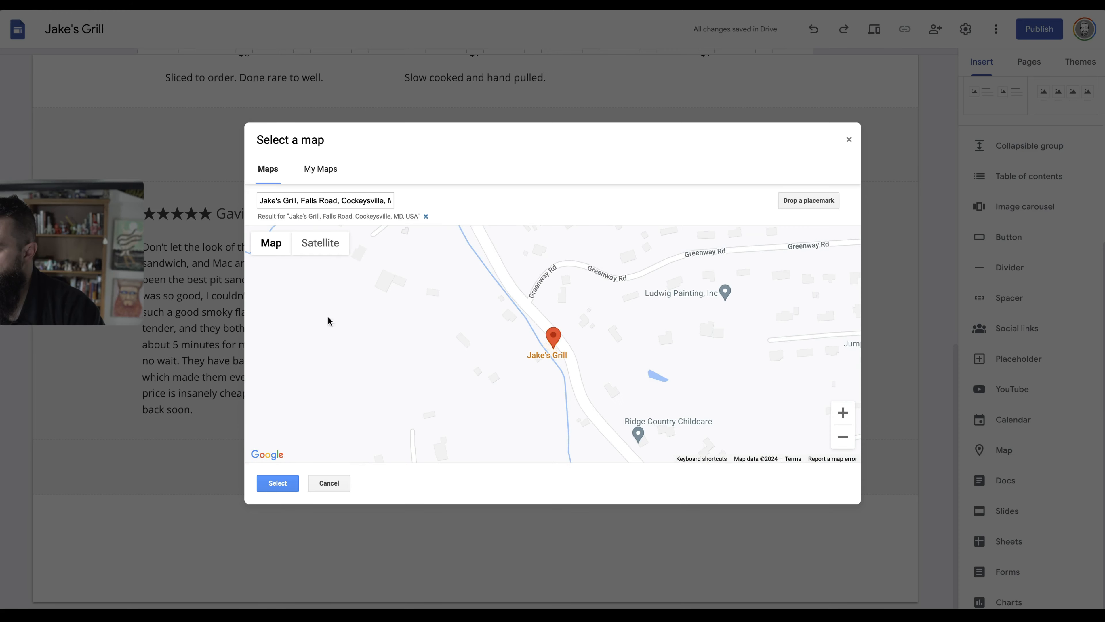
Zoom the map out to a regional view and insert it below the review buttons.
click(843, 438)
click(843, 437)
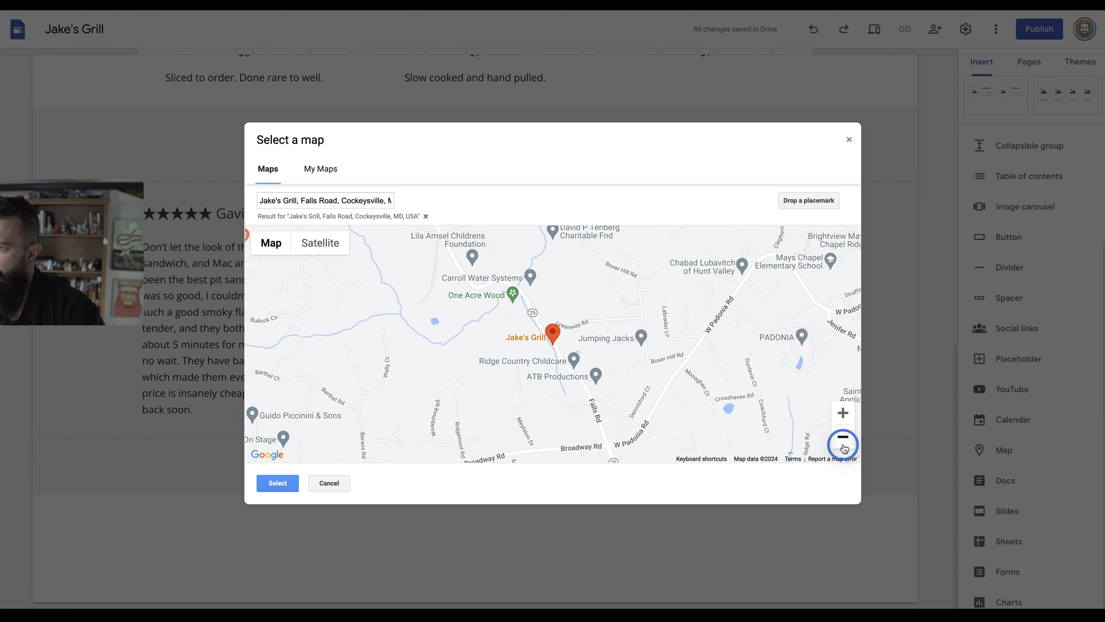
click(843, 436)
click(842, 437)
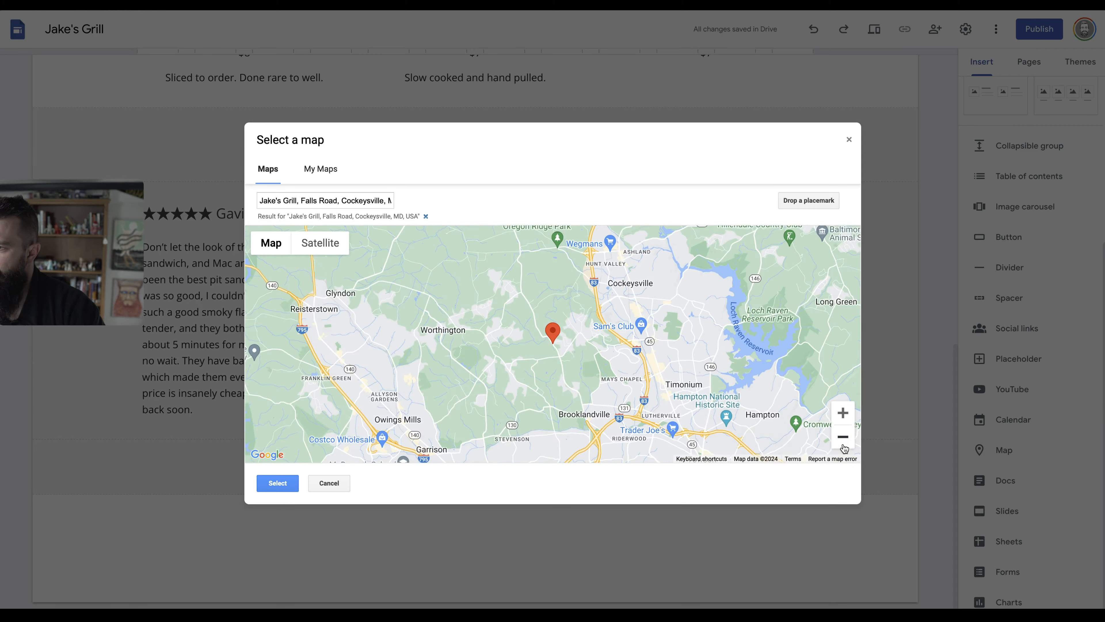
click(844, 446)
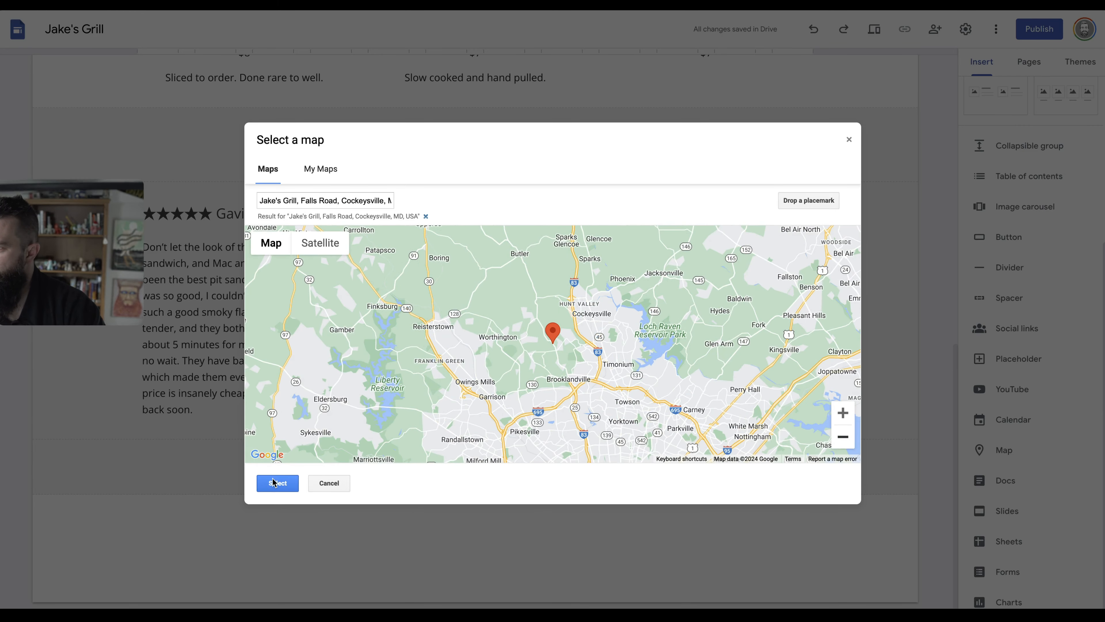
click(274, 481)
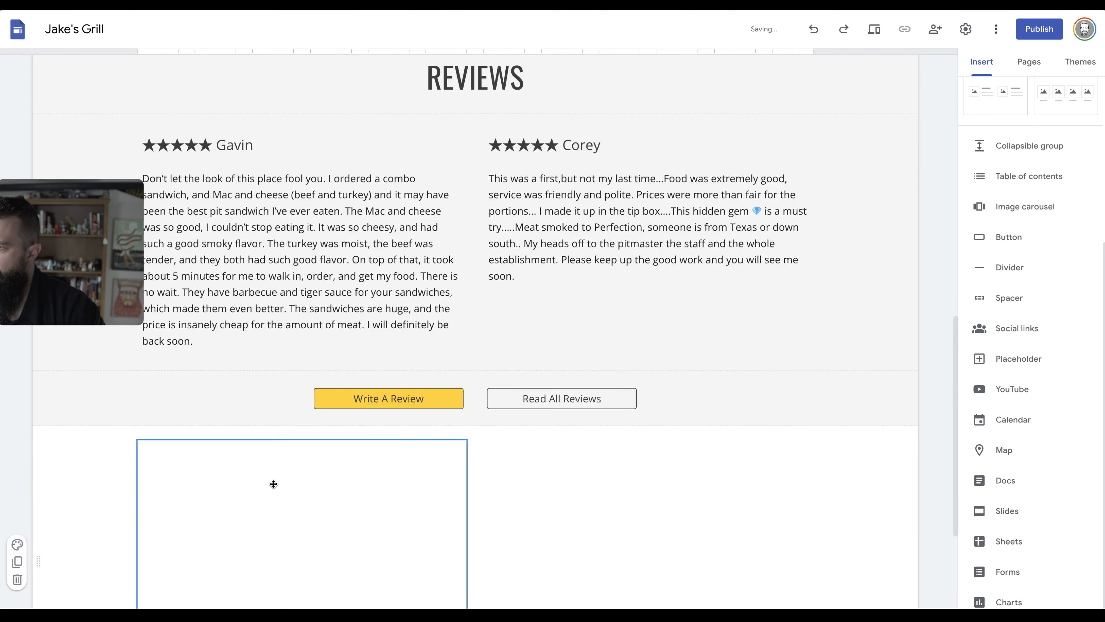
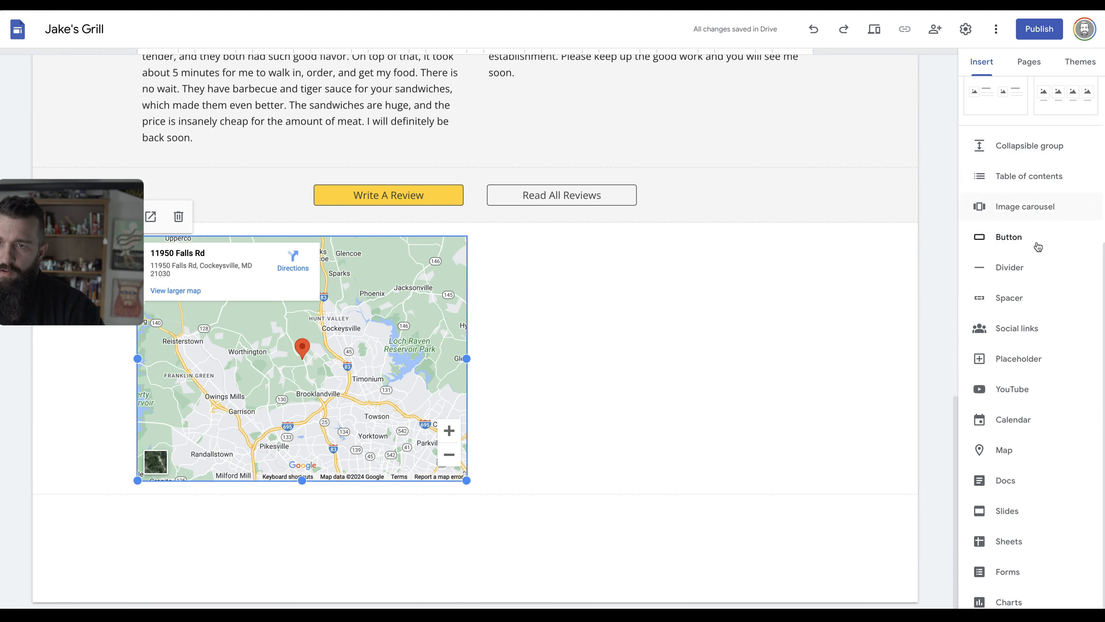
Insert a text box beside the map and paste the business hours list into it.
scroll(1000, 223, up, 5)
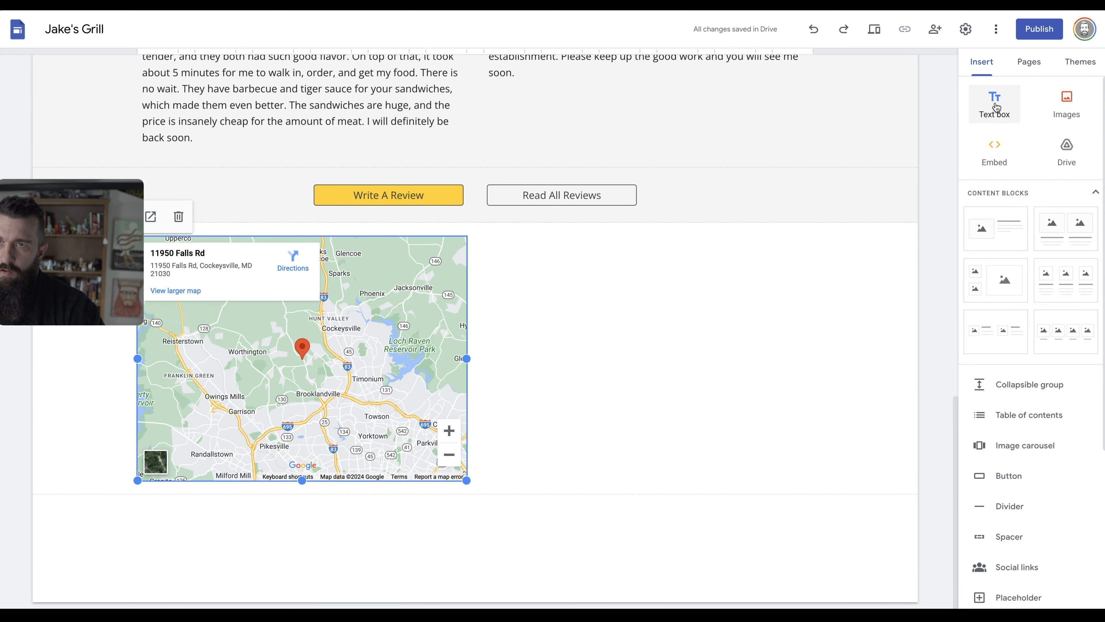
click(995, 105)
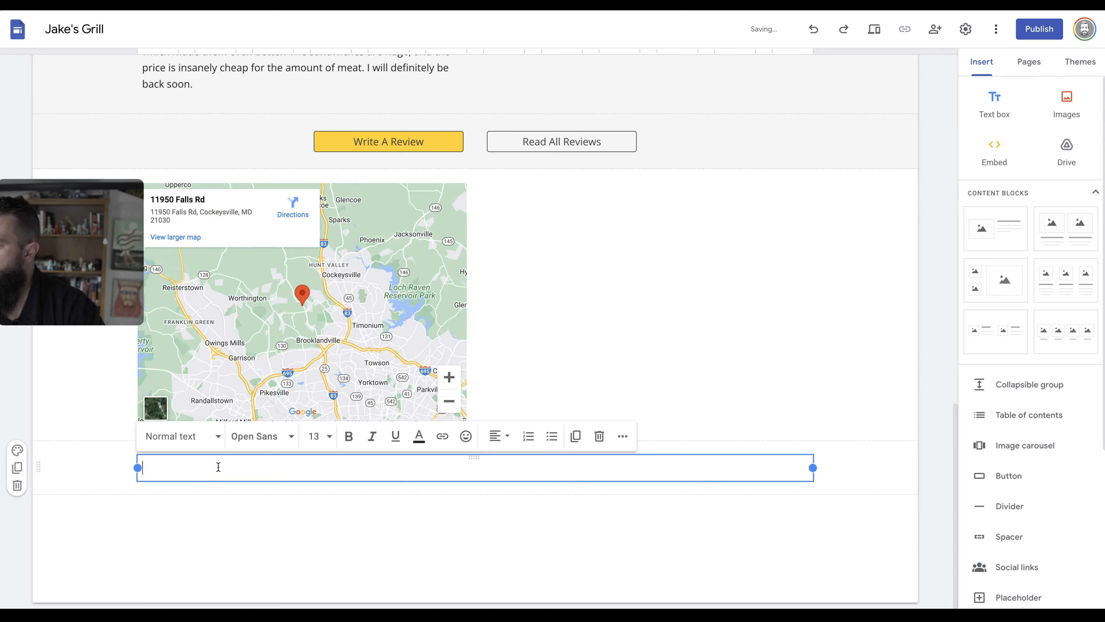
drag(221, 458, 525, 210)
click(526, 286)
text(Business Hours Mon:	10:30 AM – 4:00 PM Tue:	10:30 AM – 4:00 PM Wed:	10:30 AM – 4:00 PM Thu:	10:30 AM – 4:00 PM Fri:	10:30 AM – 4:00 PM Sat:	10:30 AM – 5:00 PM Sun:	10:30 AM – 5:00 PM)
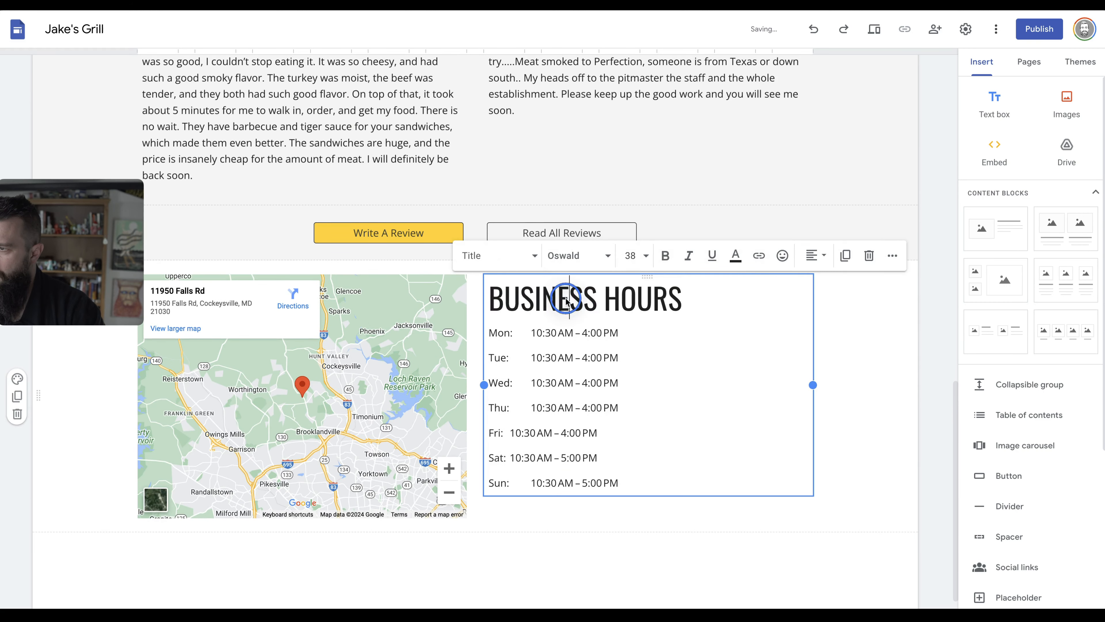
Shorten the title to HOURS and Tab-align the Friday and Saturday hours with the others.
double_click(564, 299)
key(Delete)
key(Delete)
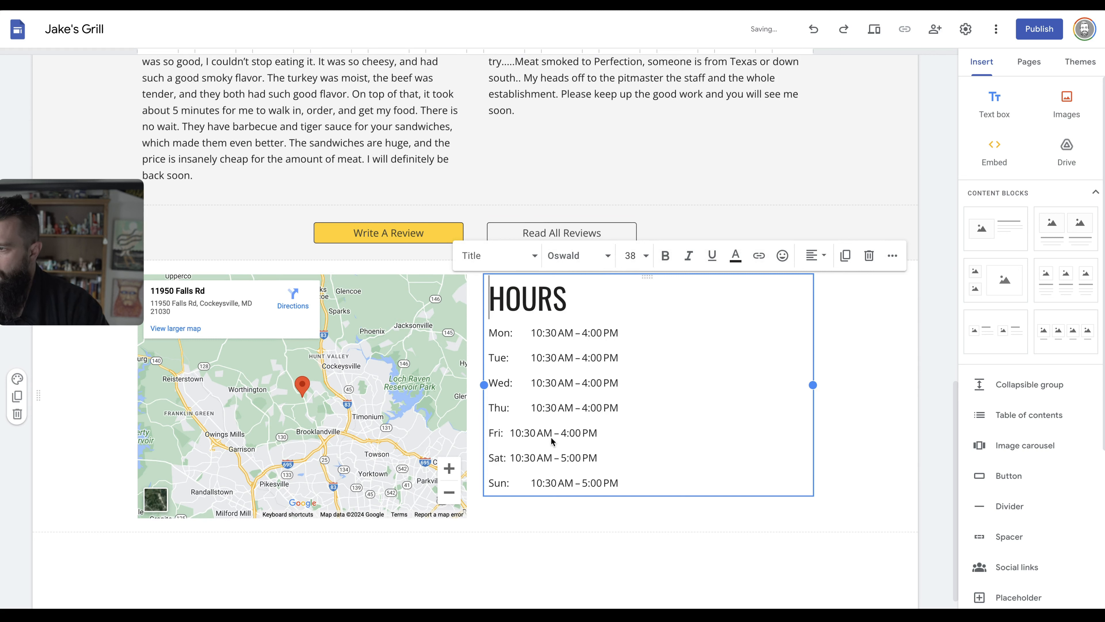
click(509, 433)
key(Tab)
click(509, 458)
key(Tab)
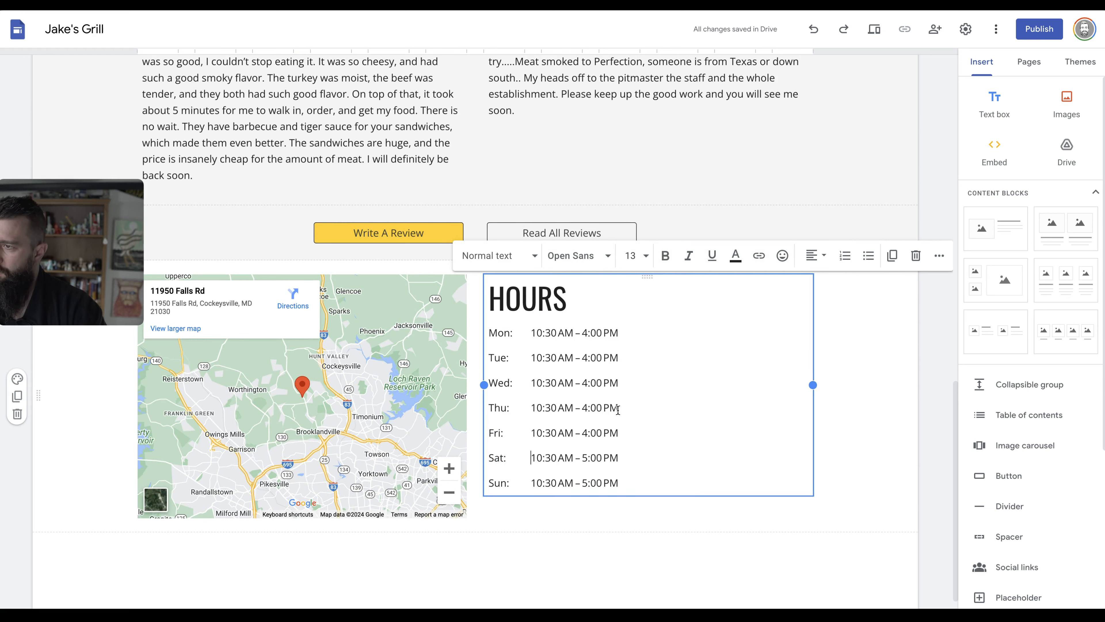
Copy the three address lines from the published Jake's Grill site.
click(360, 395)
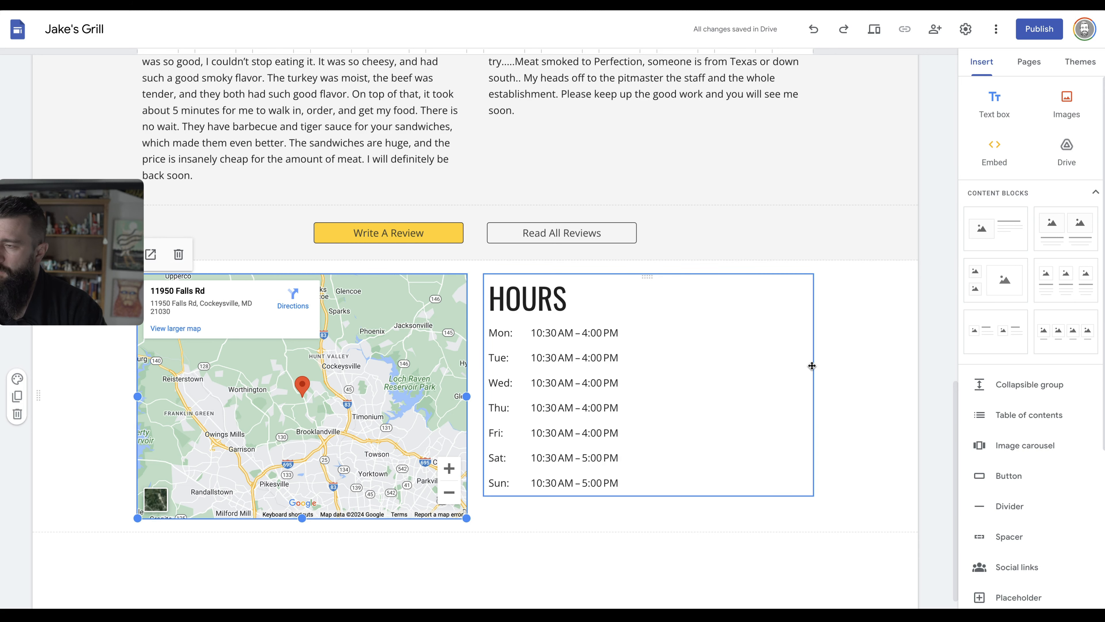
key(super+Tab)
key(super+Tab)
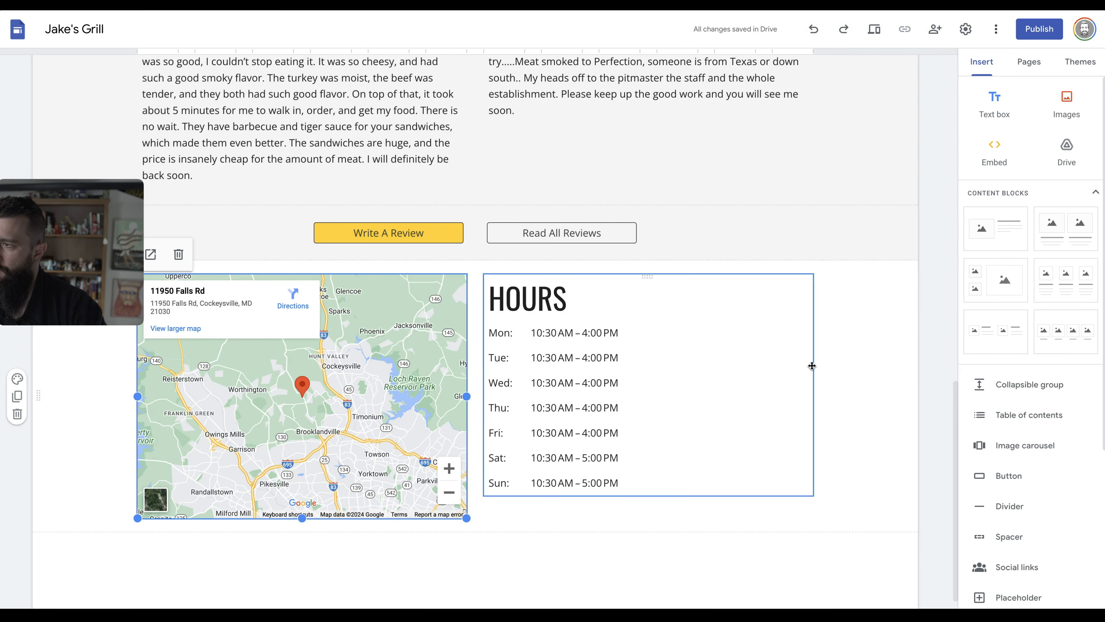
key(ctrl+Tab)
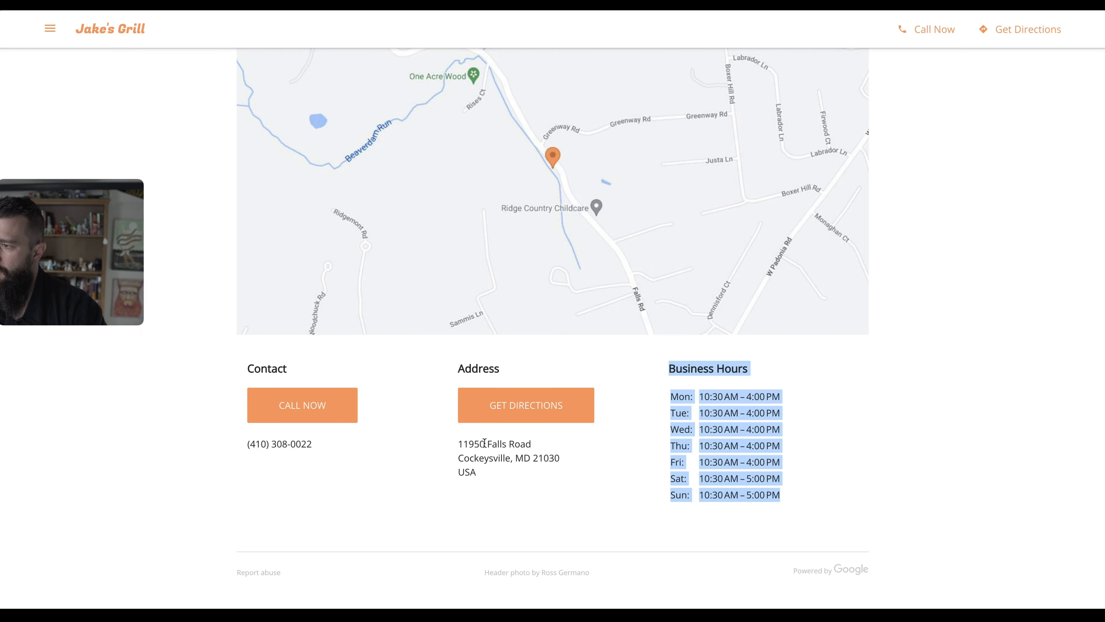
drag(482, 476, 460, 446)
key(ctrl+c)
key(ctrl+shift+Tab)
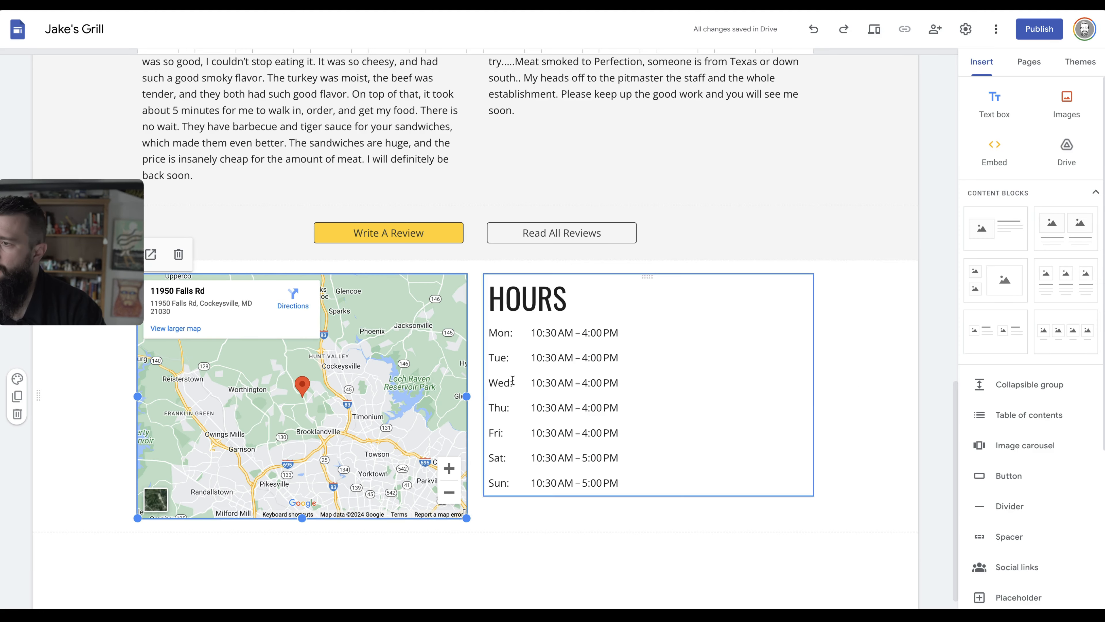
Narrow the HOURS text box to about half its width and reselect it.
click(691, 422)
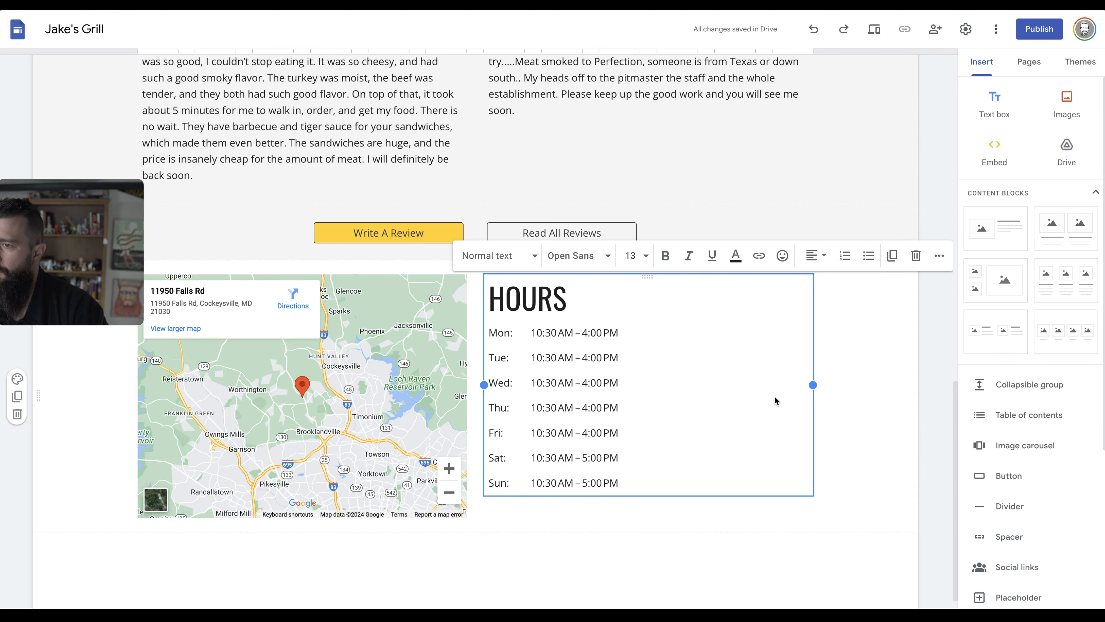
drag(812, 386, 640, 386)
click(543, 494)
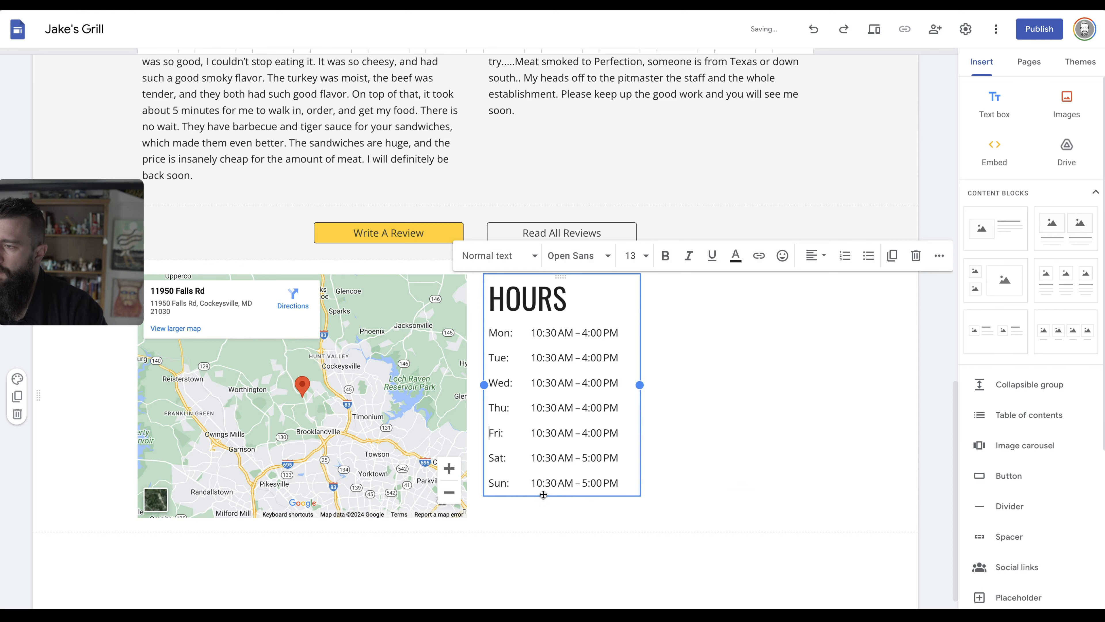
click(705, 370)
click(562, 360)
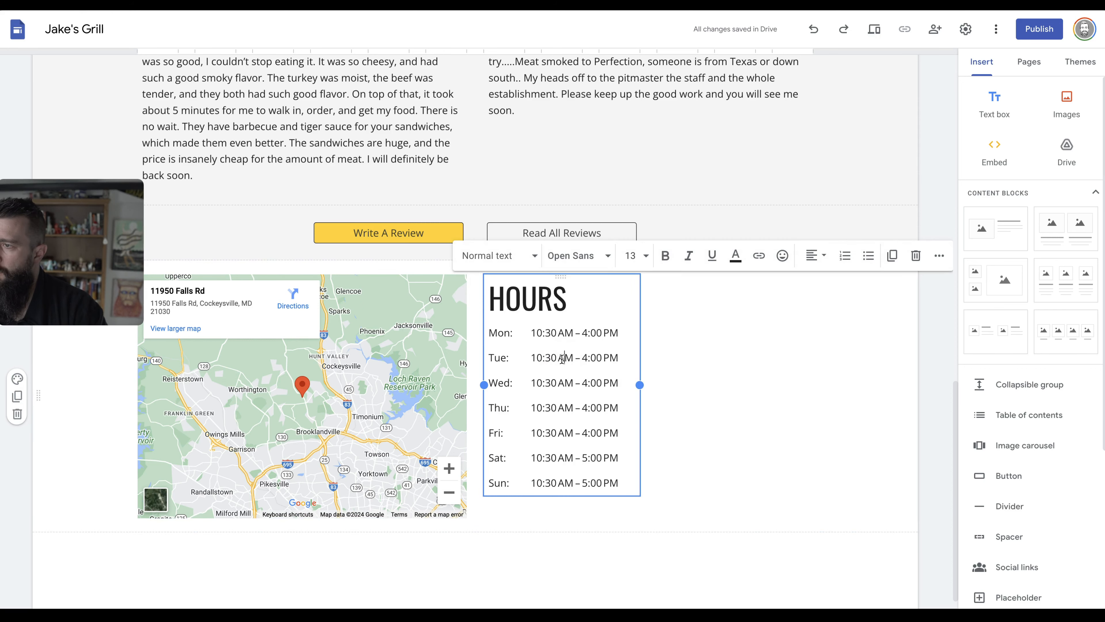
Duplicate the HOURS box, place the copy beside it and retitle it ADDRESS.
click(892, 255)
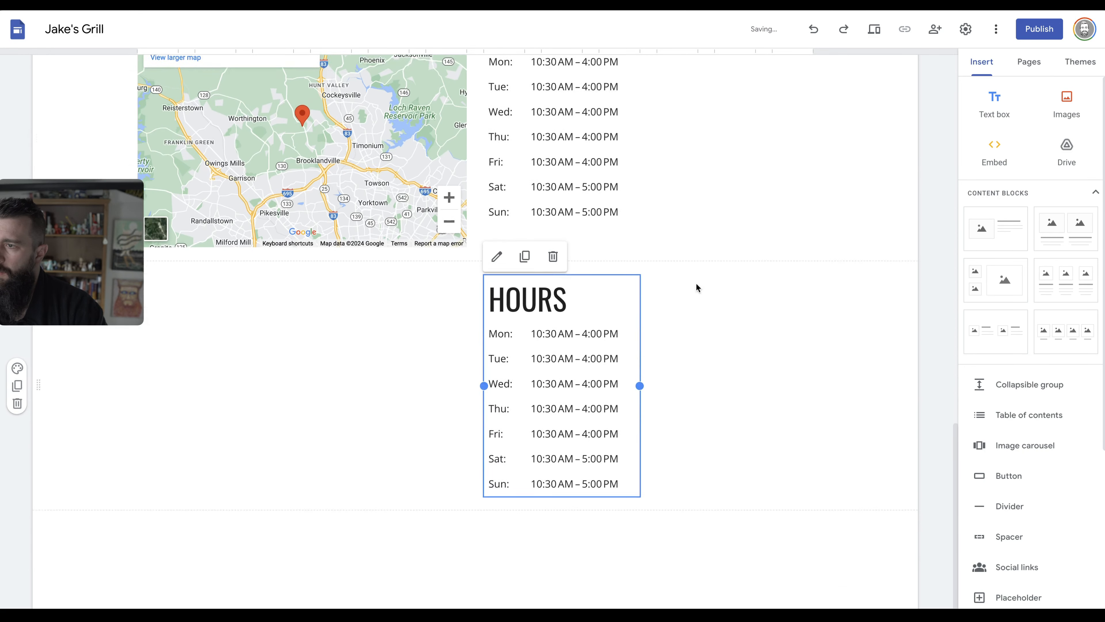
drag(562, 264, 698, 470)
double_click(698, 453)
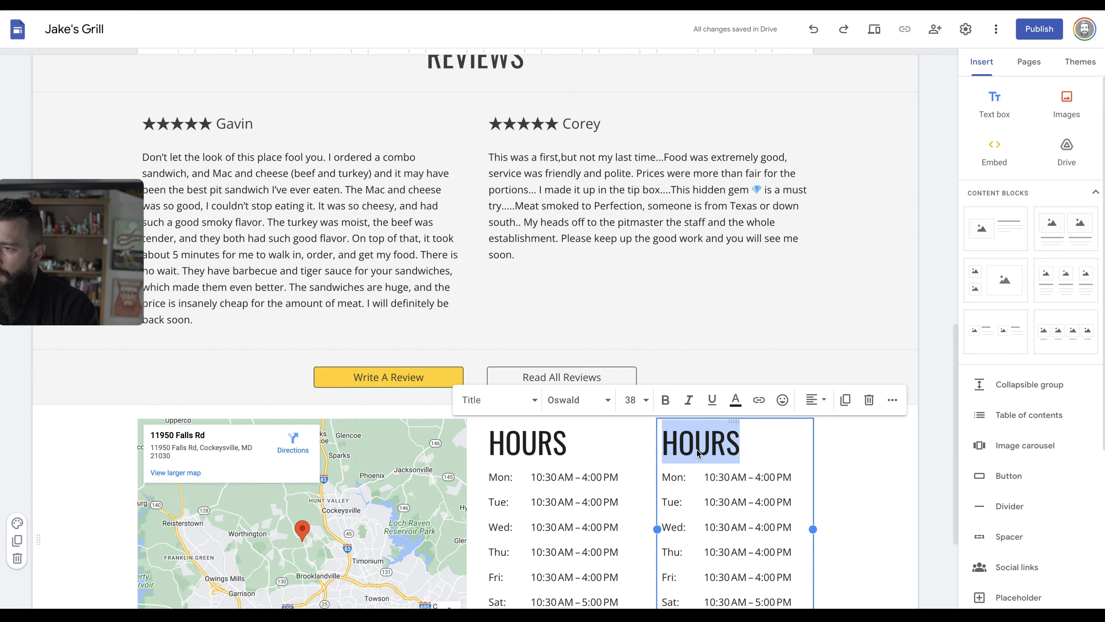
text(ADDRESS)
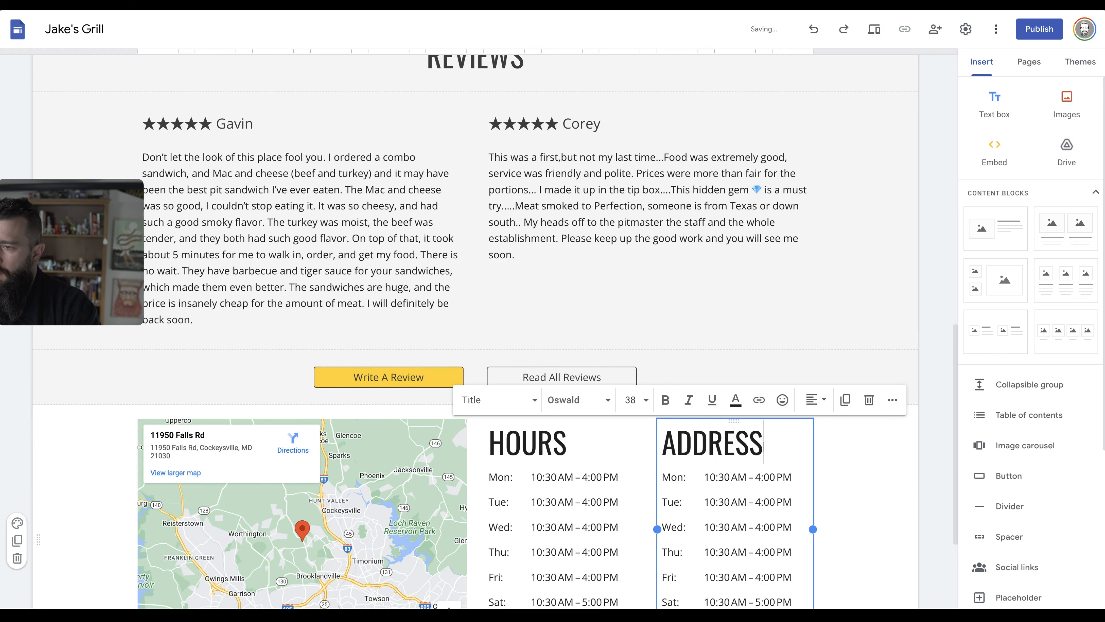
Replace the copy's hour lines with the pasted address, dropping the USA line.
click(665, 478)
scroll(664, 479, down, 1)
scroll(772, 502, down, 3)
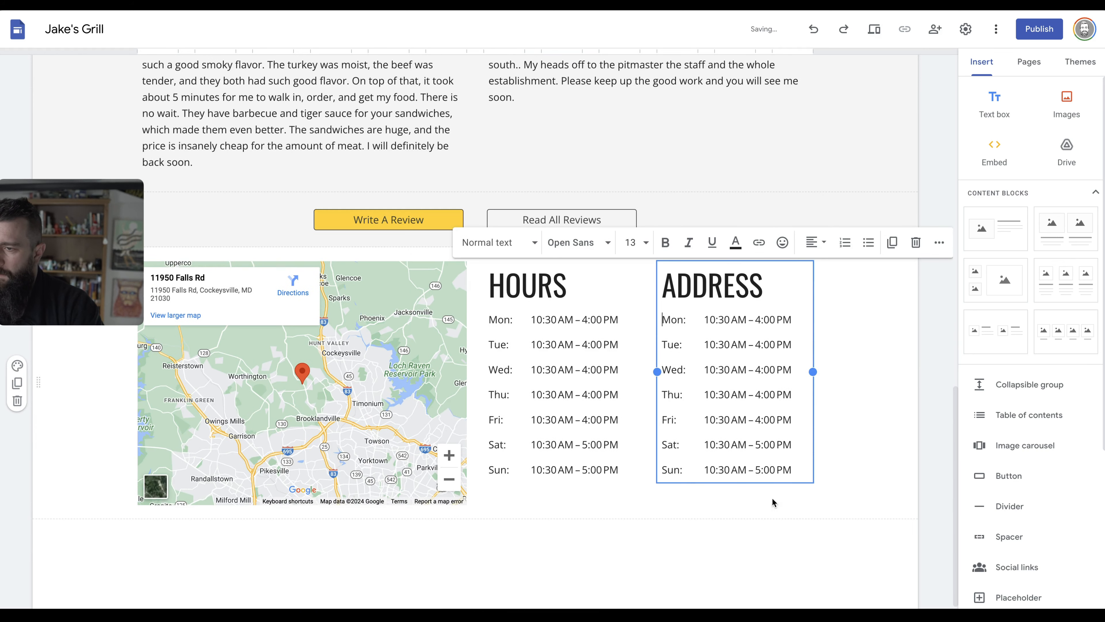
shift+click(792, 472)
key(ctrl+v)
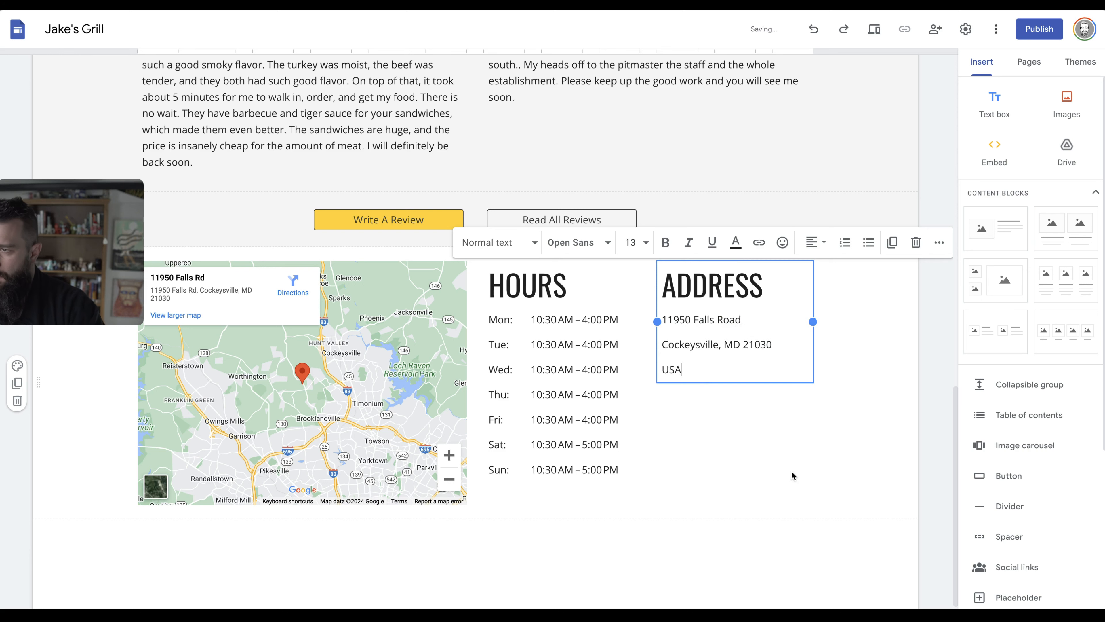
key(BackSpace)
key(BackSpace)
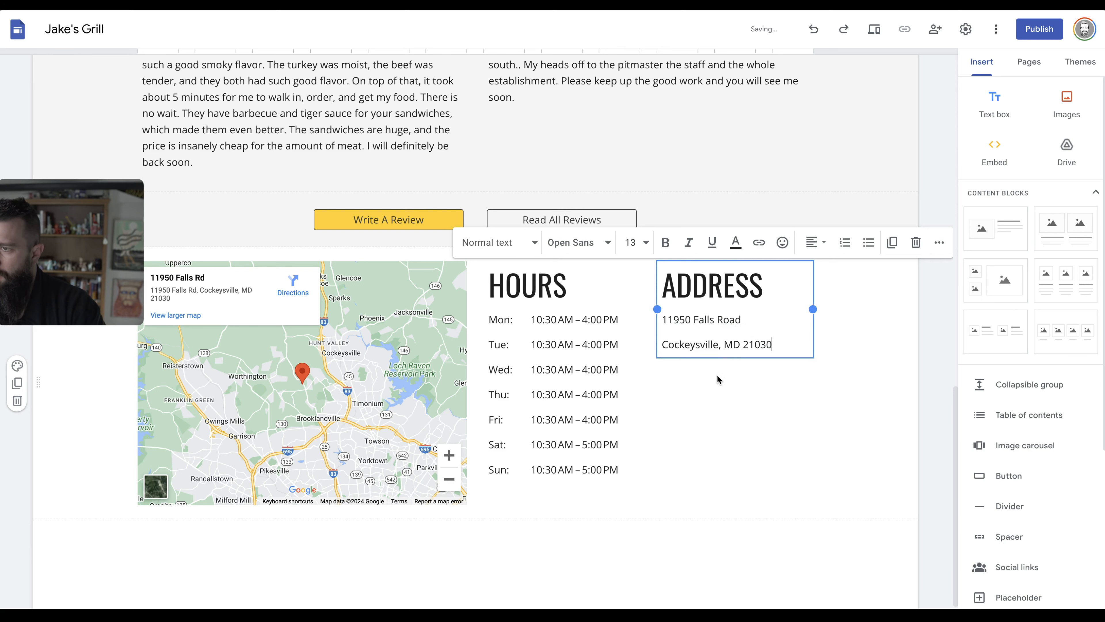
Paste a second copy of the ADDRESS block on a new line below the address.
key(ctrl+a)
key(ctrl+c)
click(789, 345)
key(Return)
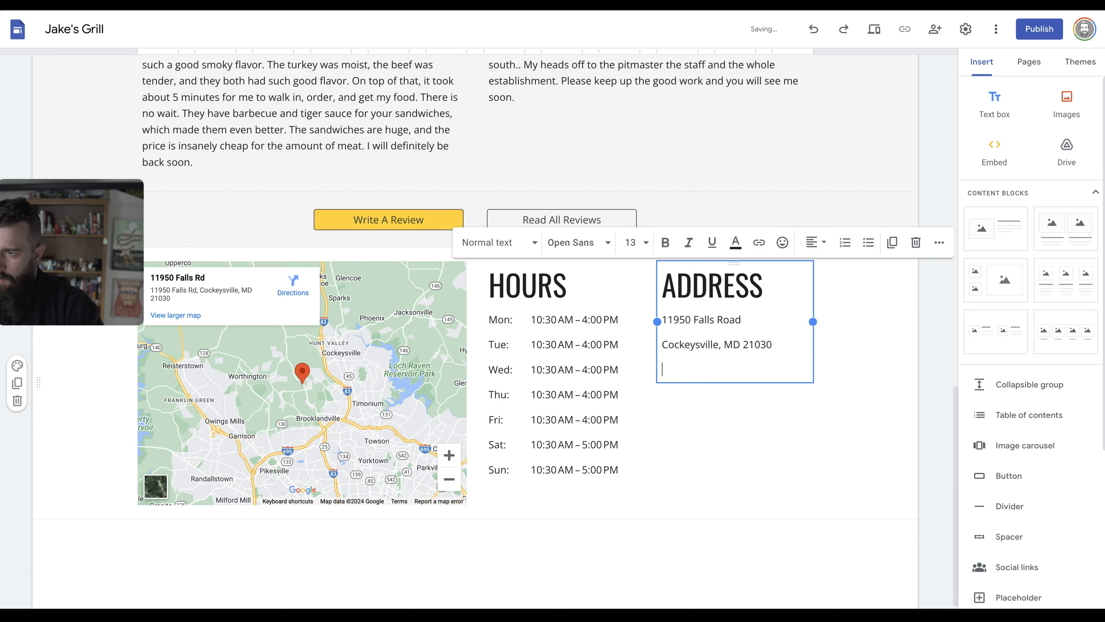
key(ctrl+v)
Retitle the second heading PHONE and copy the phone number from the published site.
double_click(680, 383)
text(J)
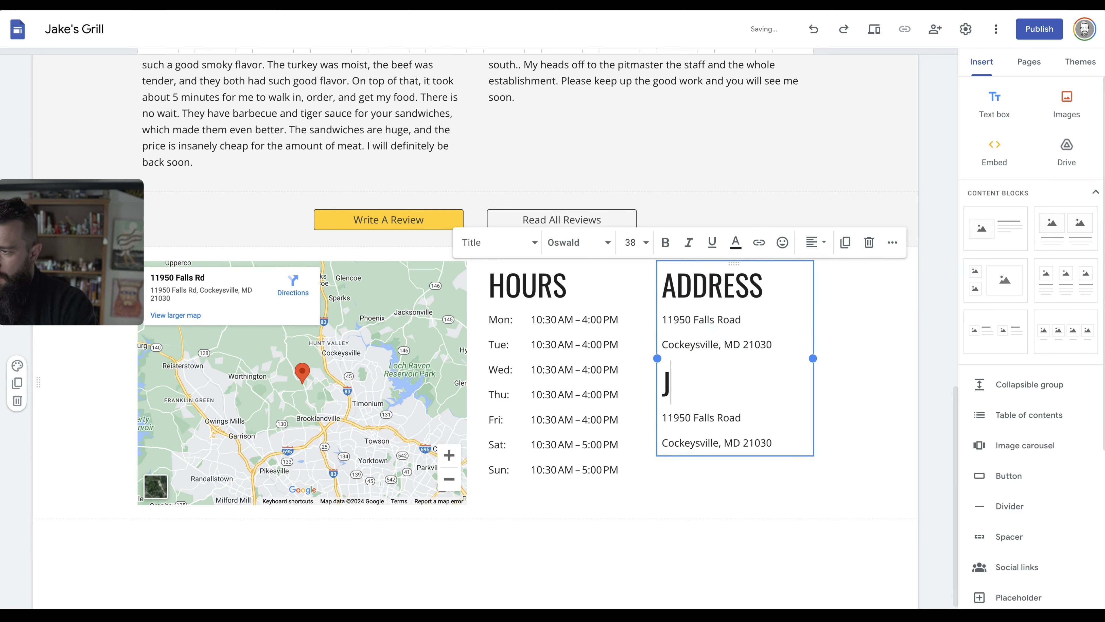
text(PHONE)
key(alt+Tab)
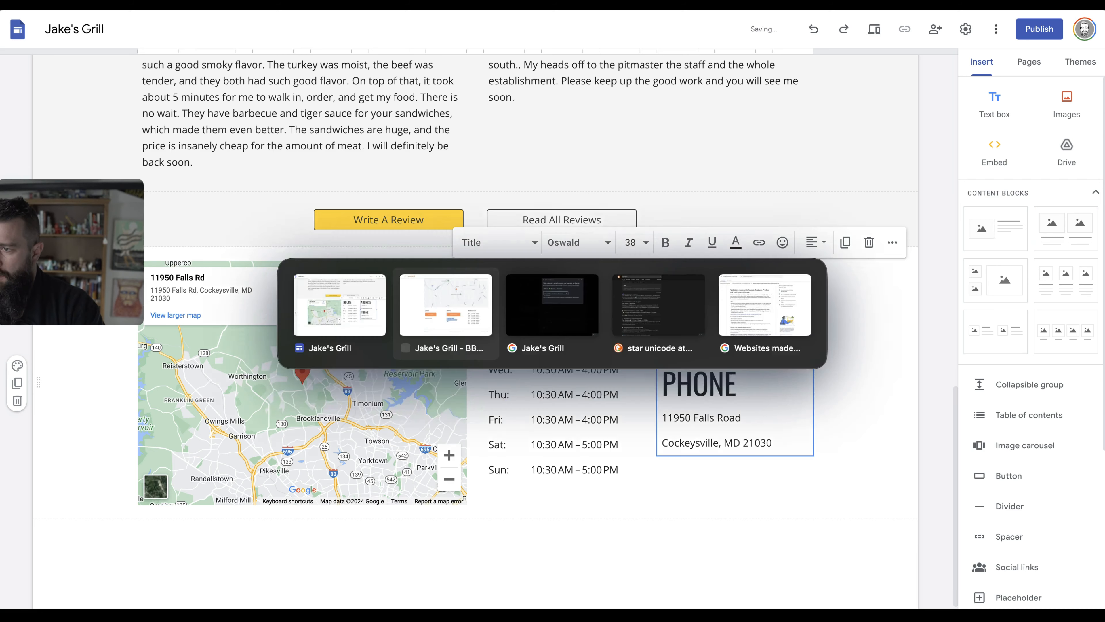
triple_click(292, 444)
key(ctrl+c)
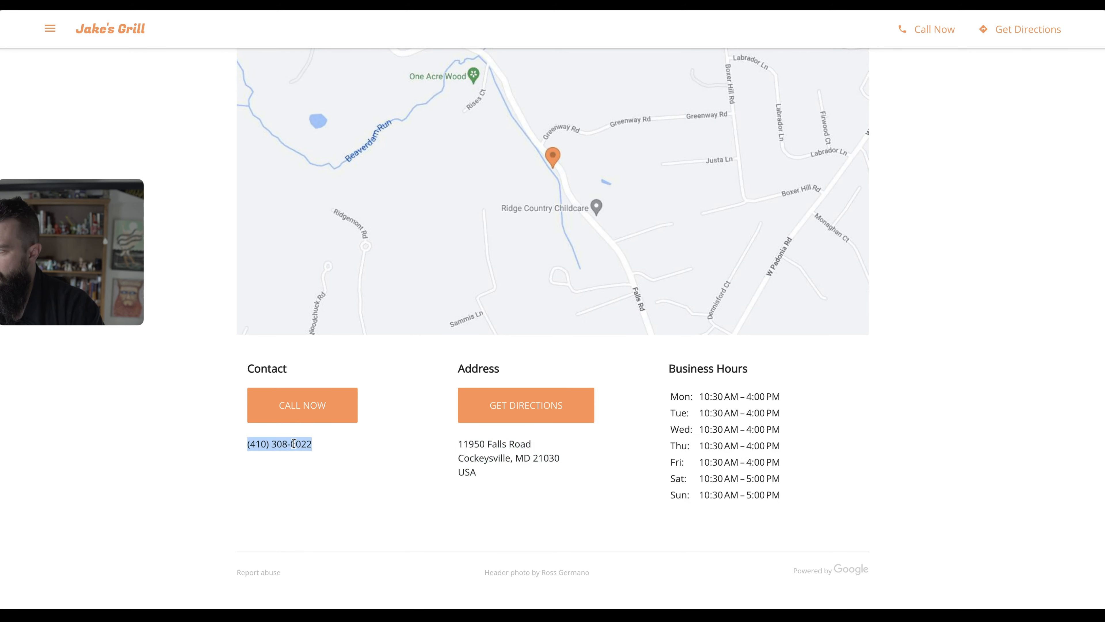
key(alt+Tab)
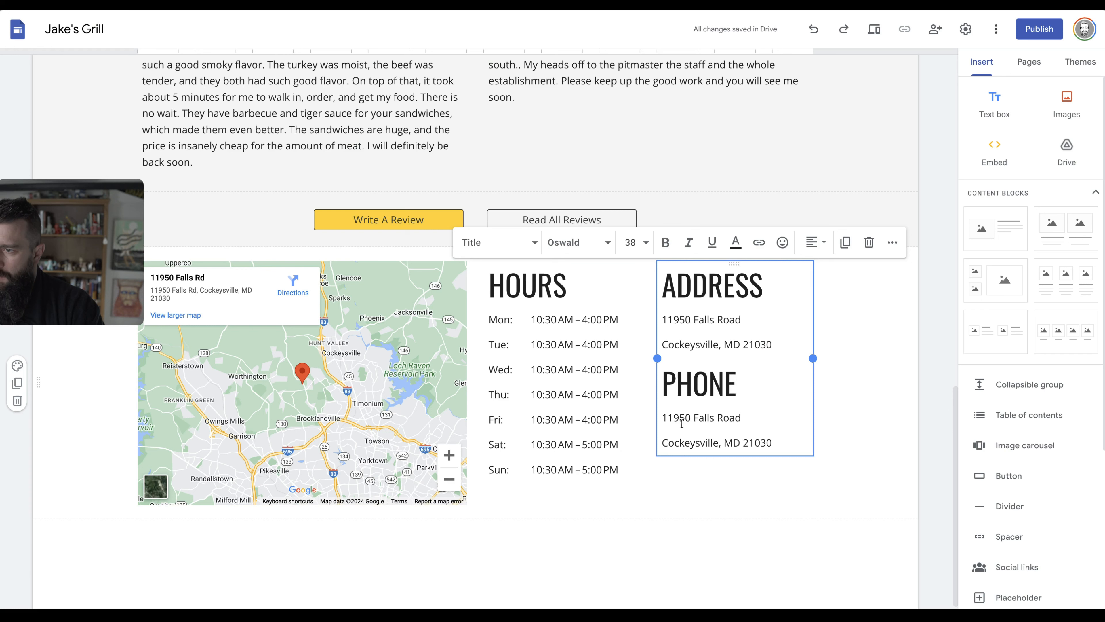
Replace the address lines under PHONE with the phone number pasted as plain text.
drag(661, 420, 791, 436)
key(ctrl+v)
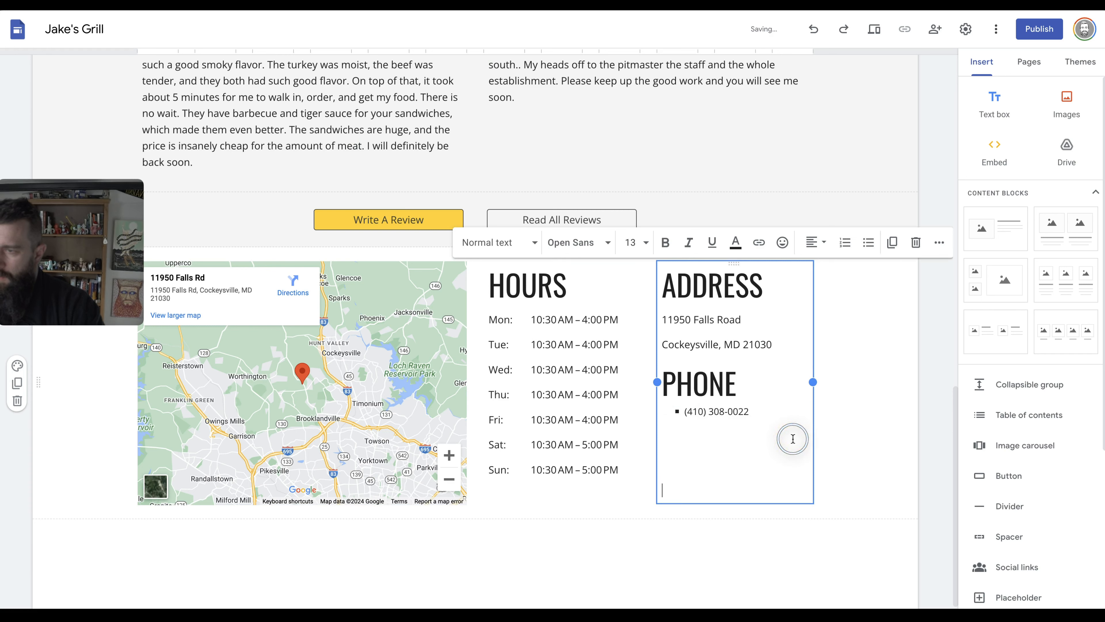
key(ctrl+z)
key(ctrl+shift+v)
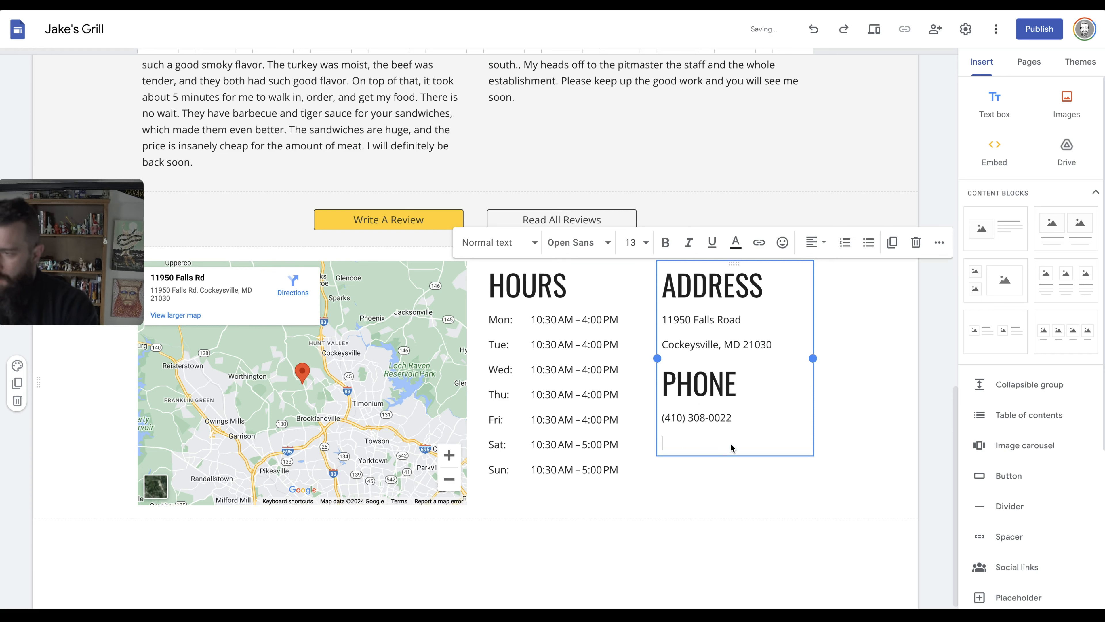
key(BackSpace)
drag(721, 421, 658, 417)
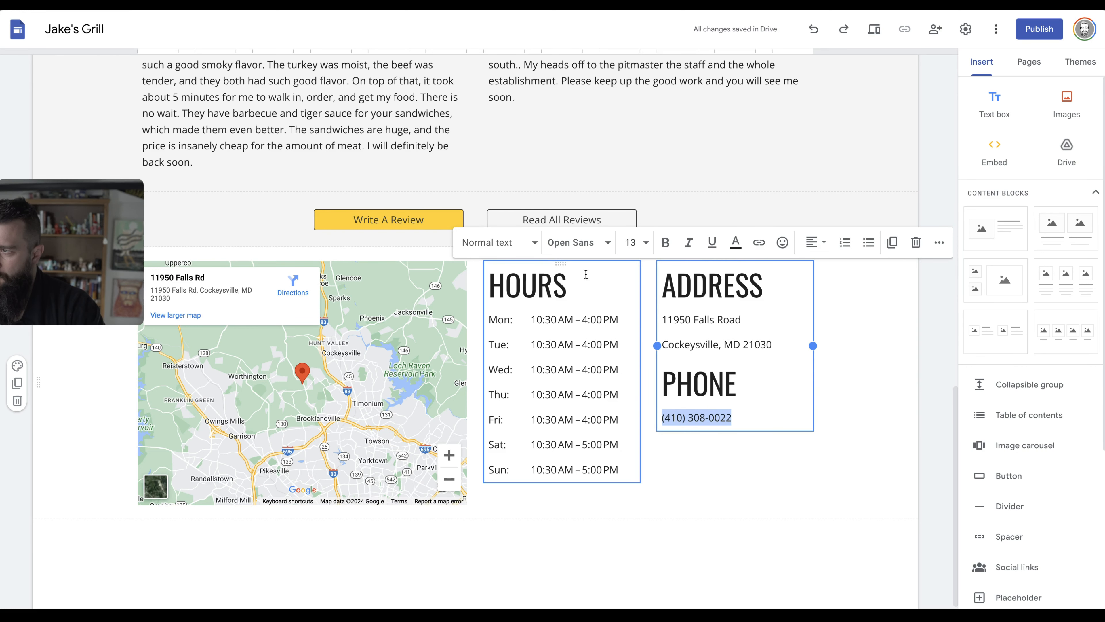
Link the phone number to a tel: address using the grill's dash-separated number.
click(525, 248)
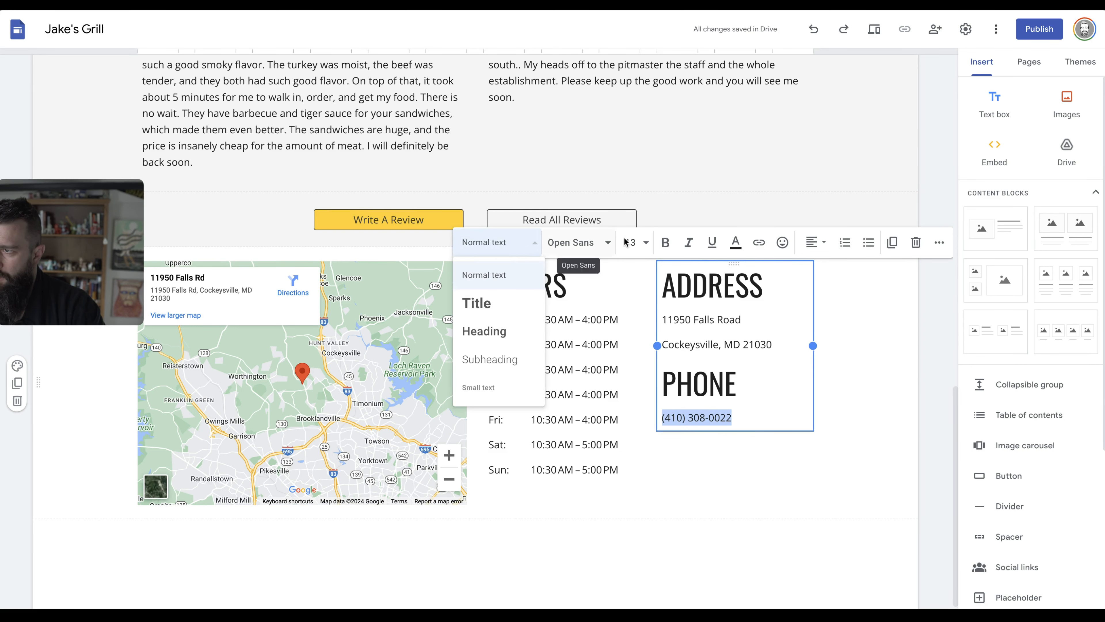
click(665, 244)
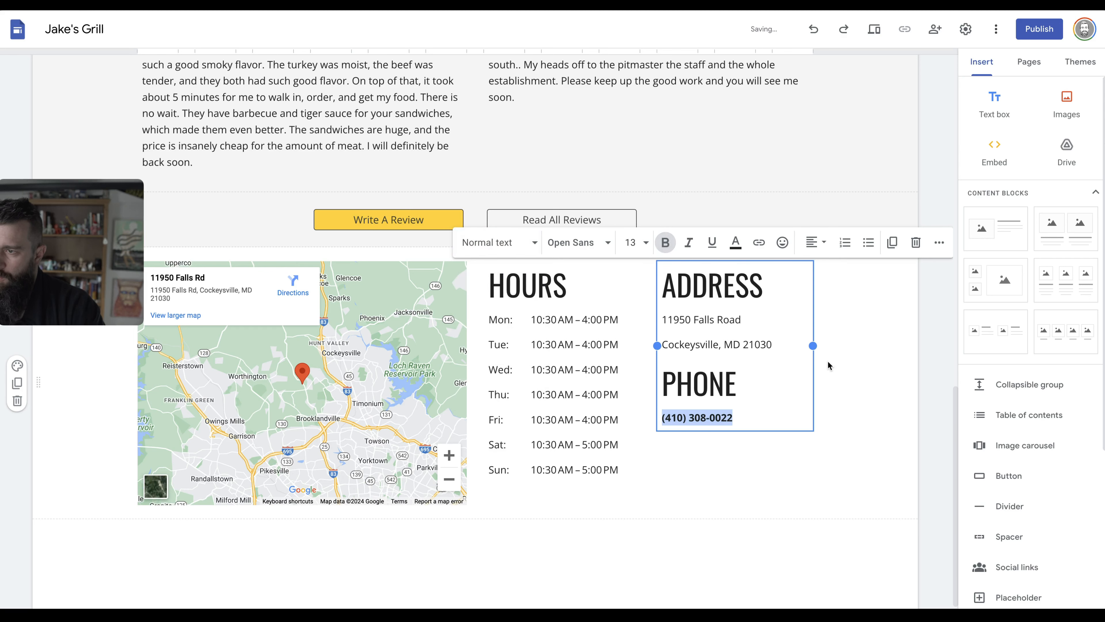
click(757, 243)
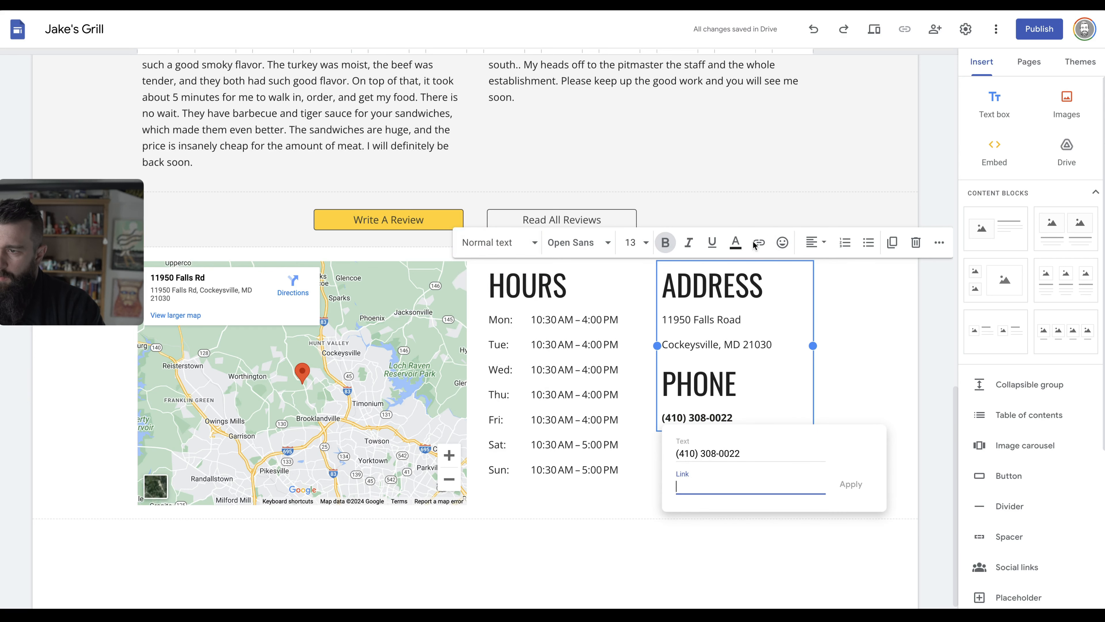
text(te)
key(BackSpace)
key(BackSpace)
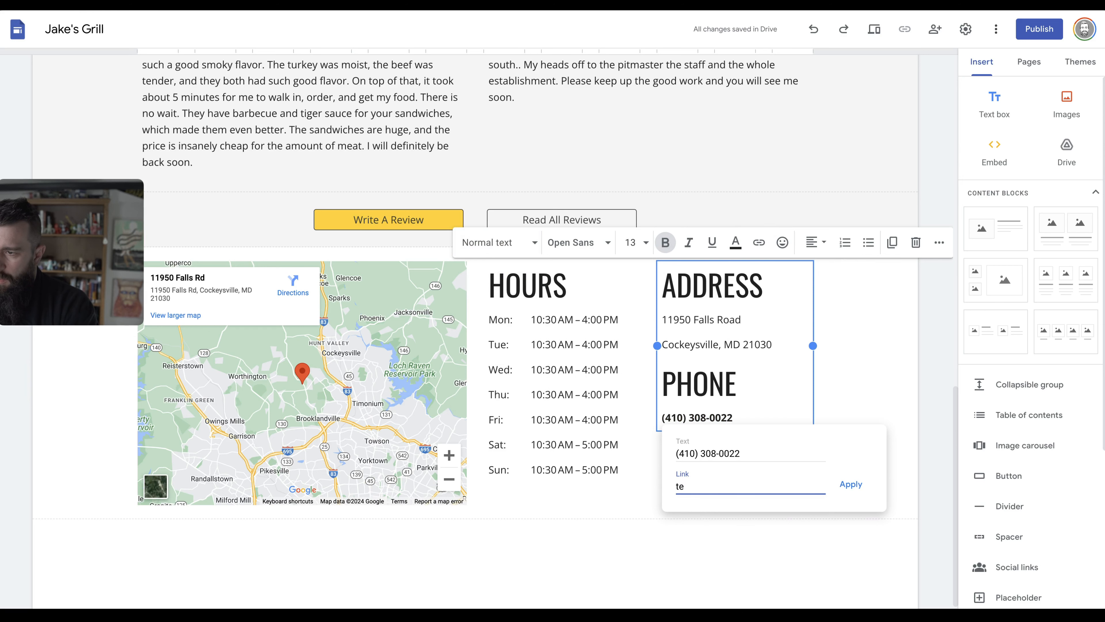
click(713, 486)
key(BackSpace)
key(BackSpace)
text(-)
click(693, 489)
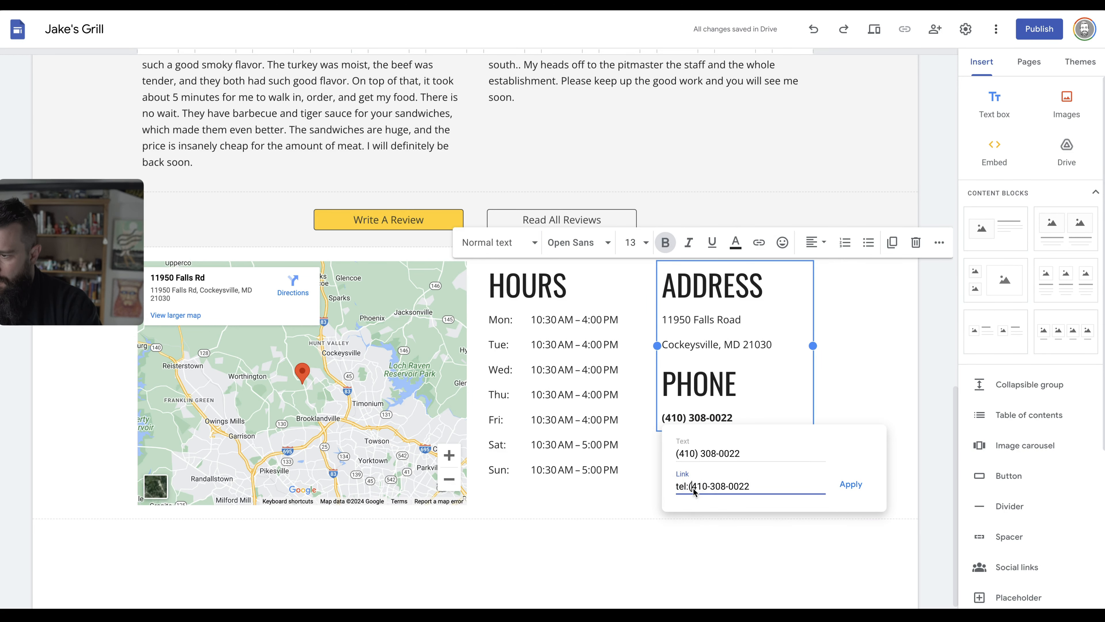
click(851, 485)
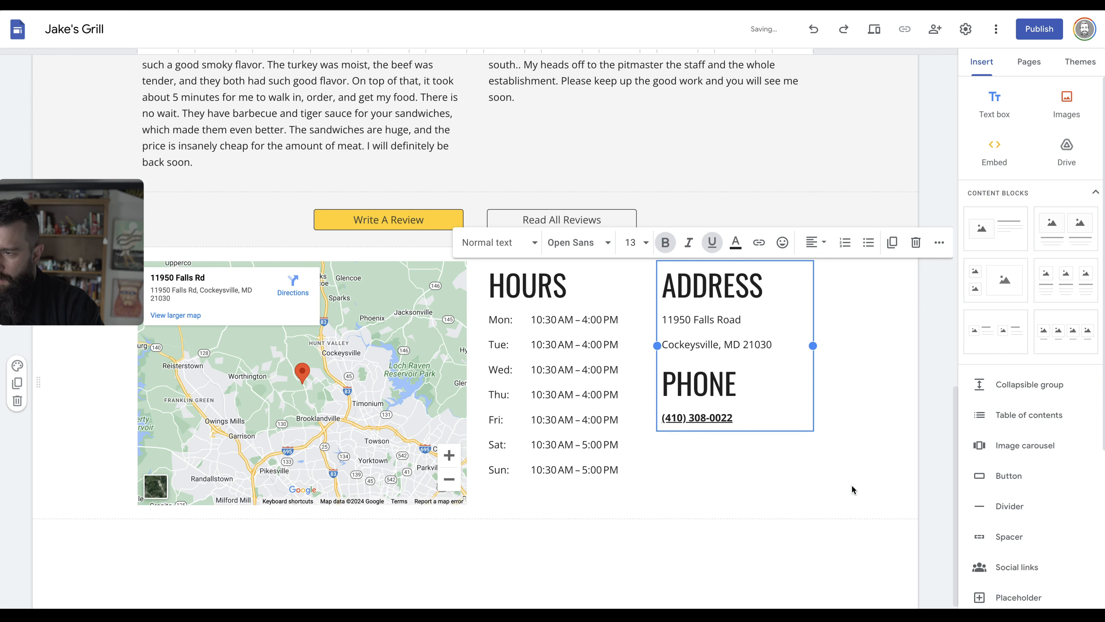
Remove bold from the phone number so it shows in regular text.
triple_click(748, 419)
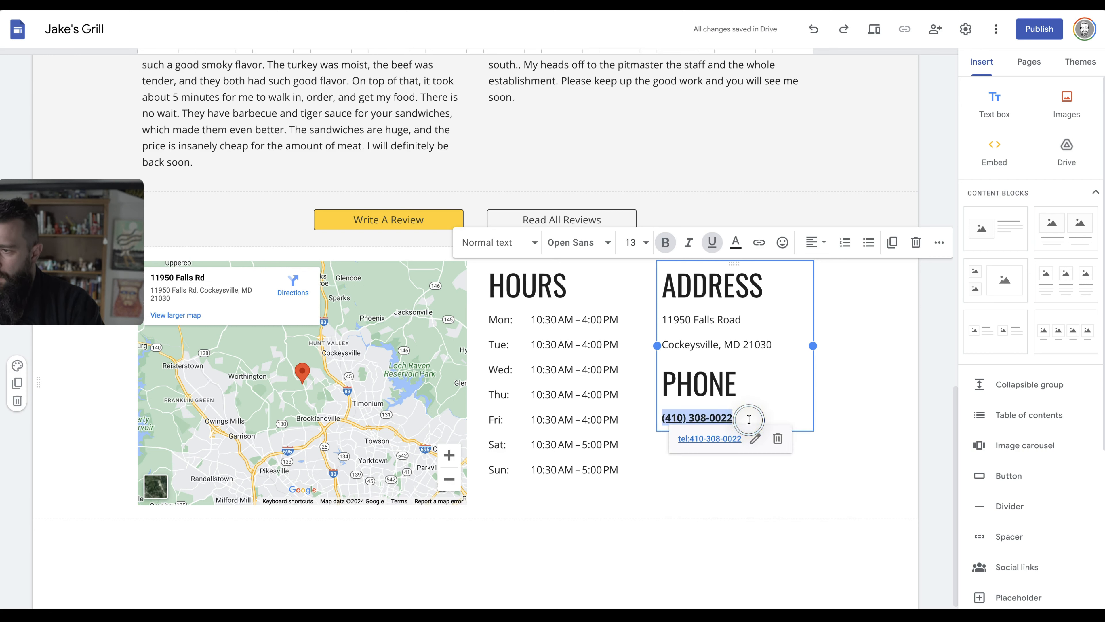
key(ctrl+b)
key(Left)
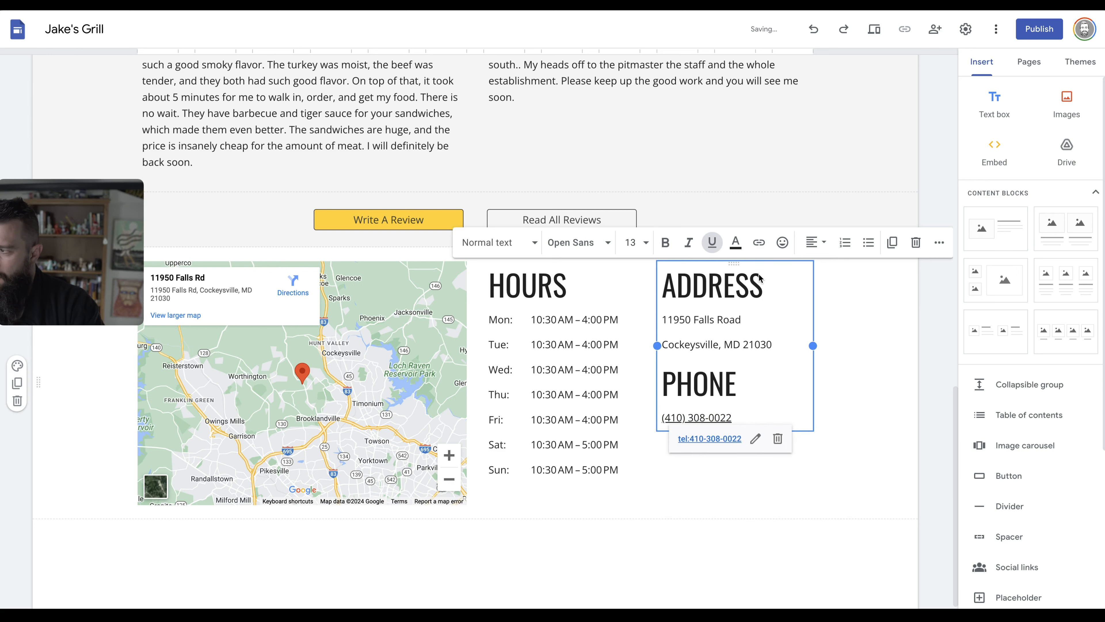
click(749, 330)
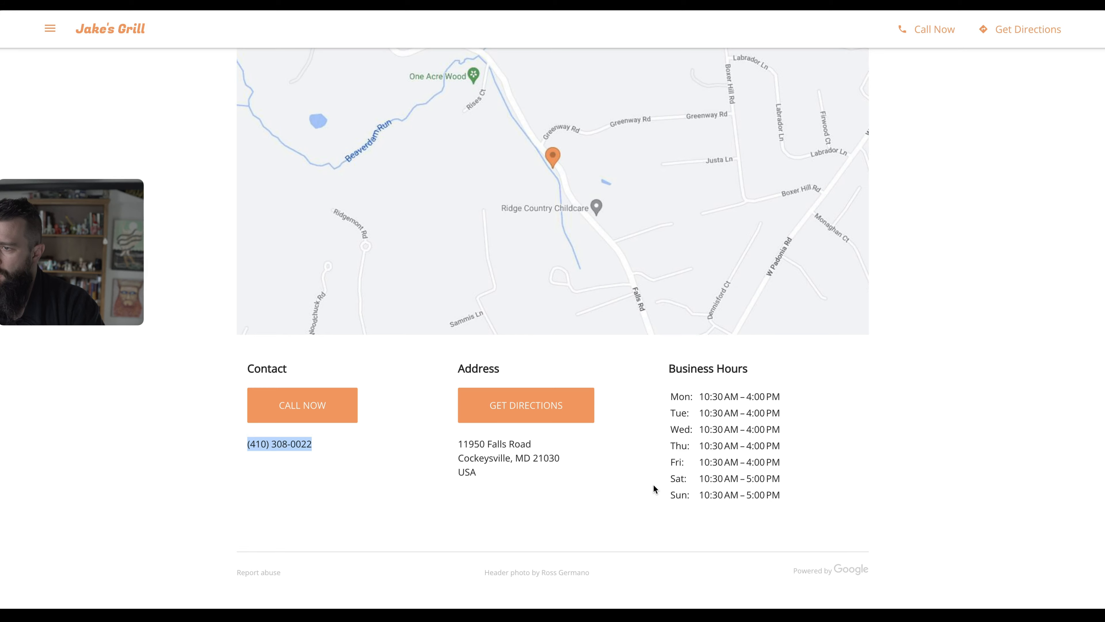
Apply section color Style 3 to turn the map, hours, address and phone section yellow.
scroll(410, 489, up, 10)
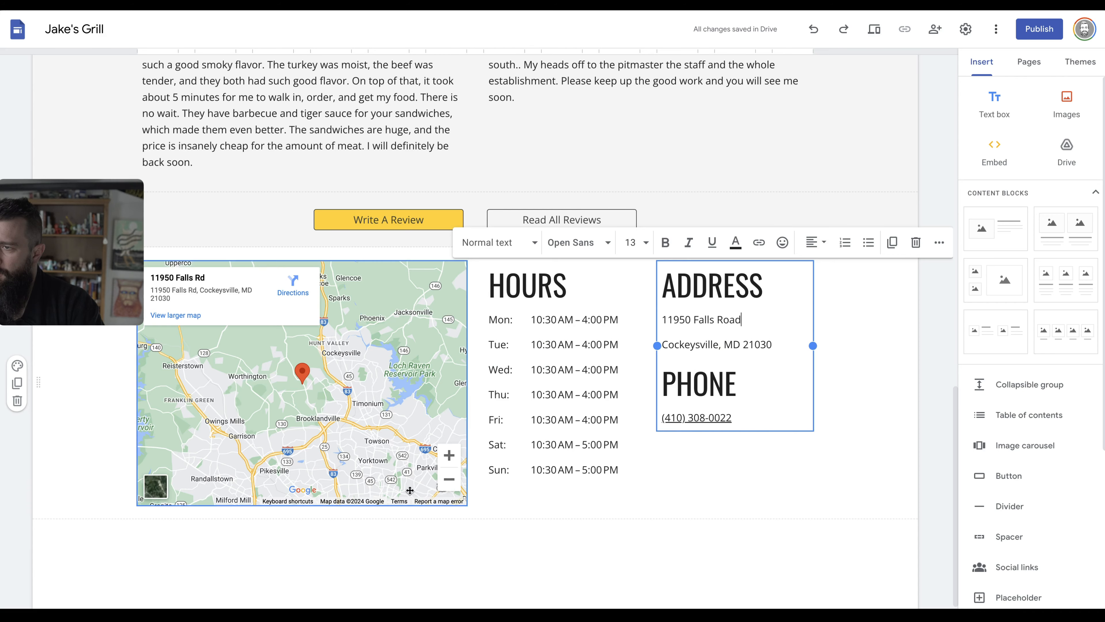
click(16, 365)
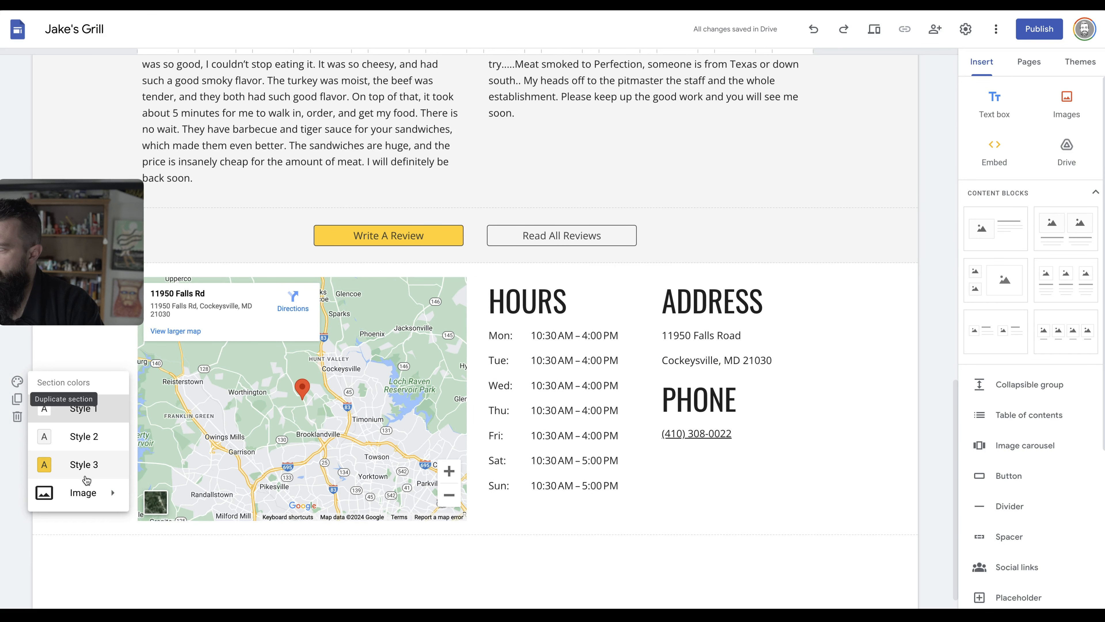
click(86, 464)
click(186, 581)
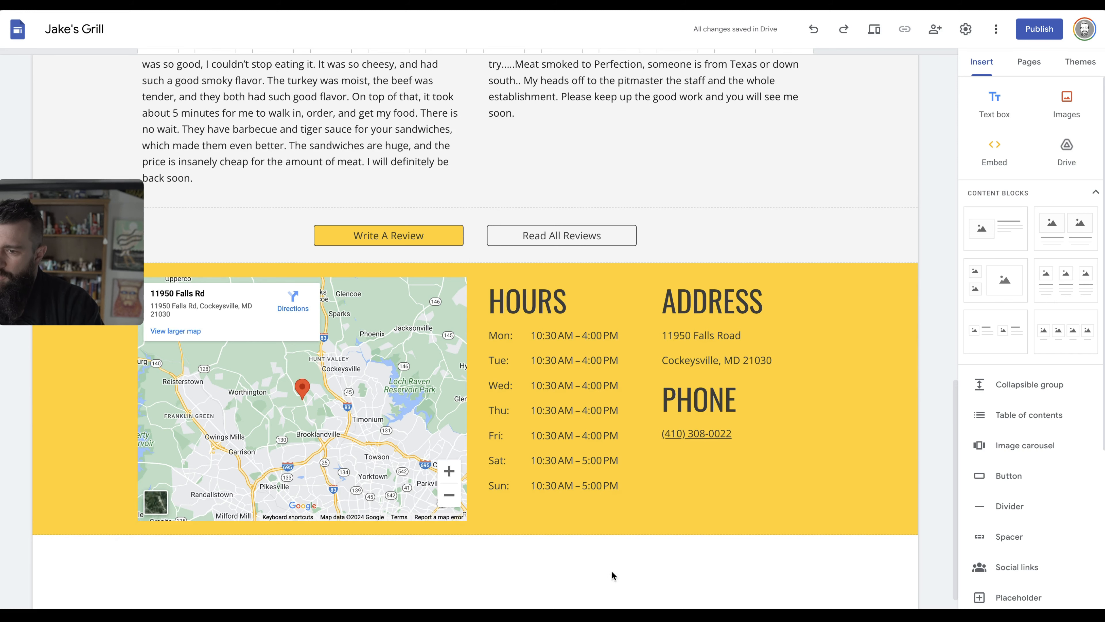
scroll(613, 575, down, 1)
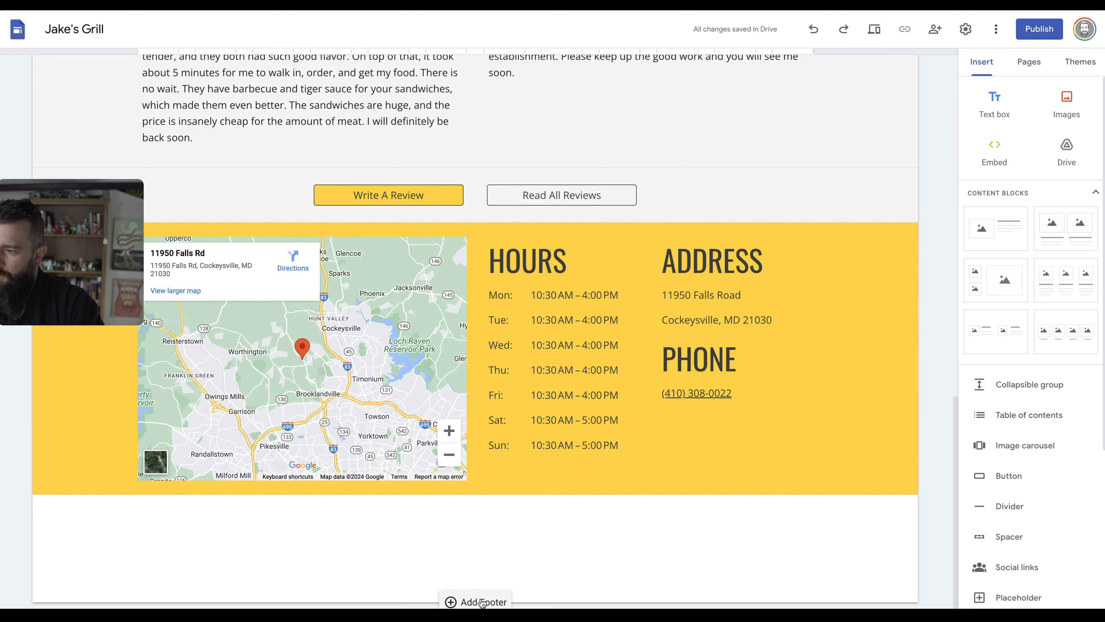
Add and then delete a footer, and look over the live site's gallery photos.
click(481, 602)
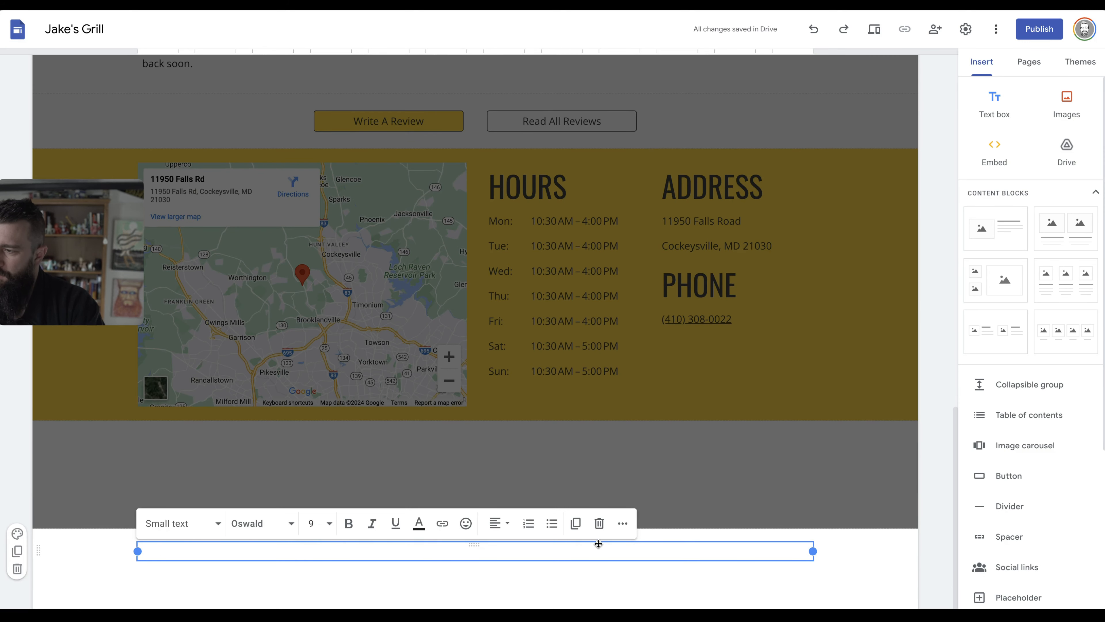
click(598, 523)
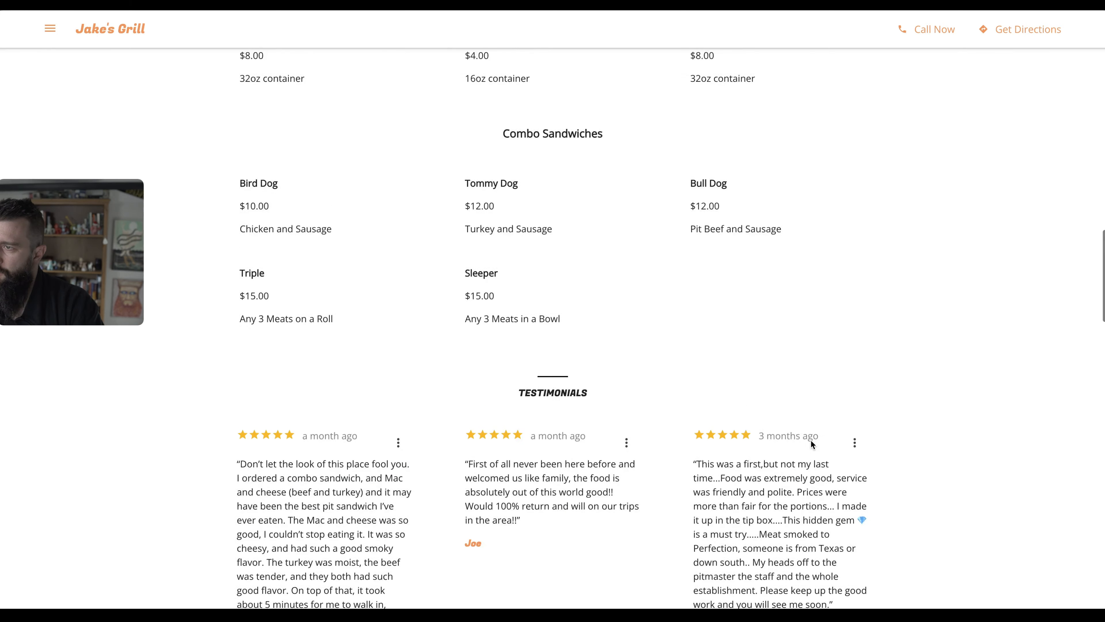
scroll(811, 442, down, 15)
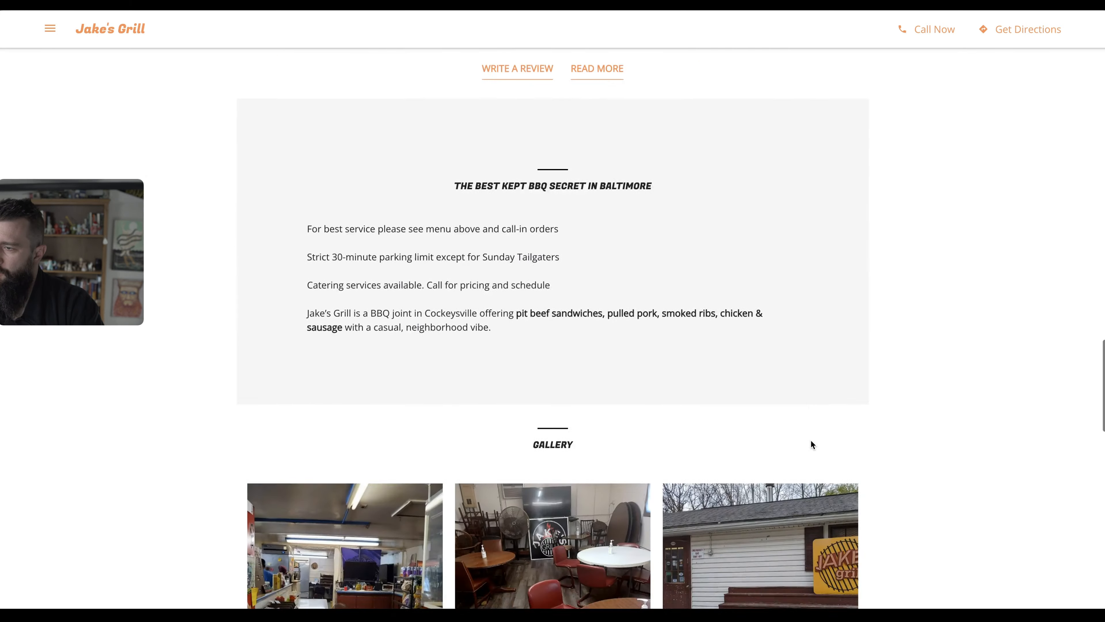
right_click(812, 442)
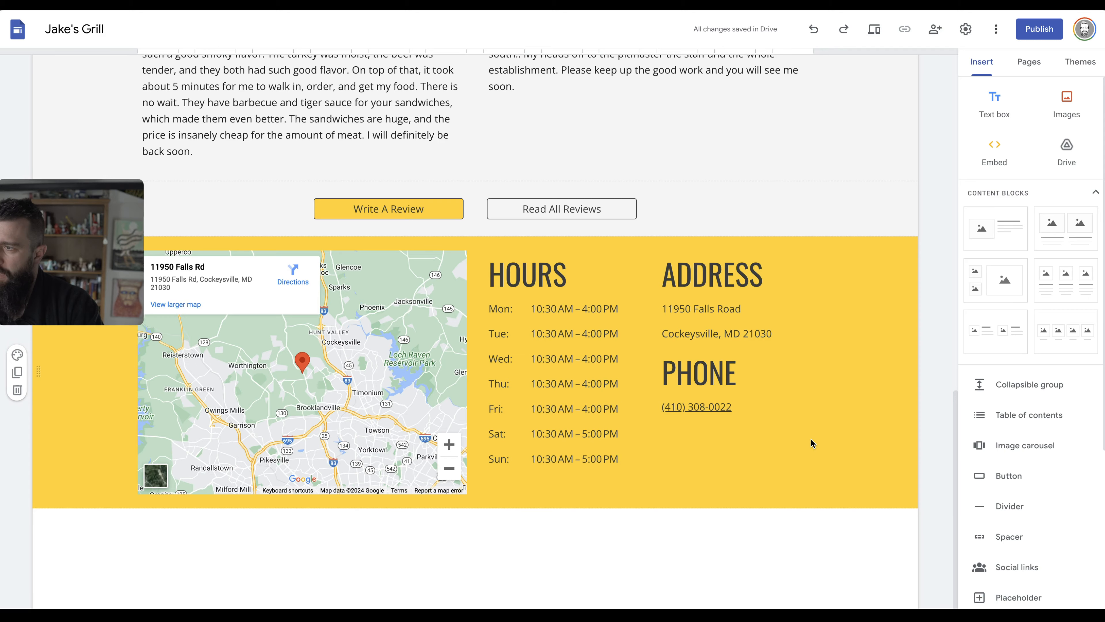
scroll(811, 440, up, 3)
scroll(811, 439, down, 3)
scroll(811, 440, up, 5)
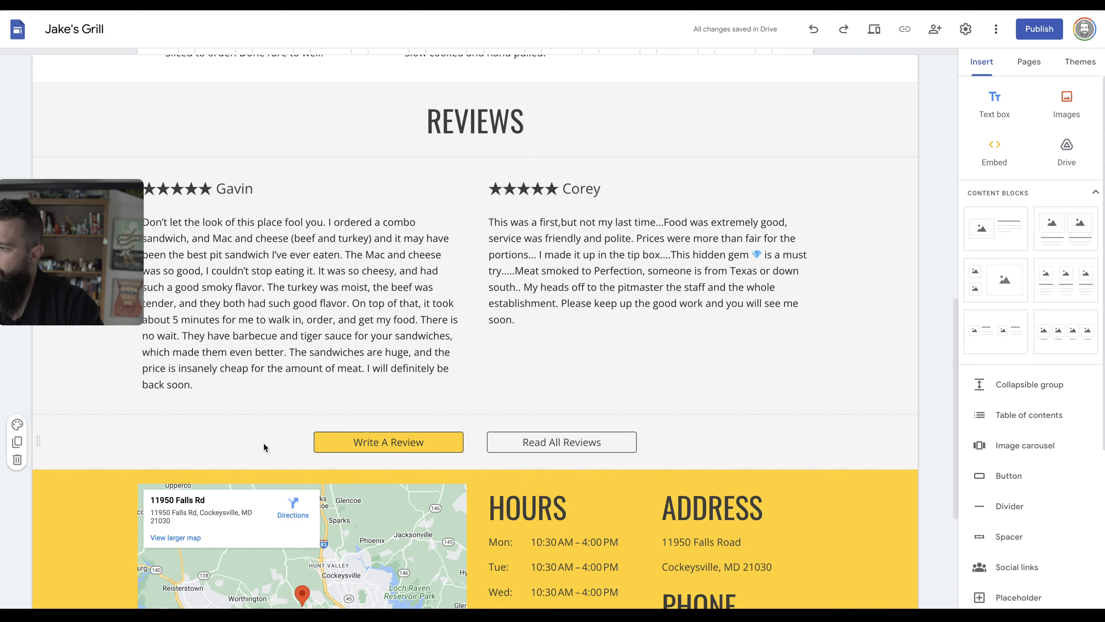
scroll(888, 520, down, 2)
Insert the two-small-one-large image content block and begin adding photos to its placeholders.
scroll(888, 521, down, 3)
scroll(1055, 346, down, 3)
scroll(1055, 346, down, 3)
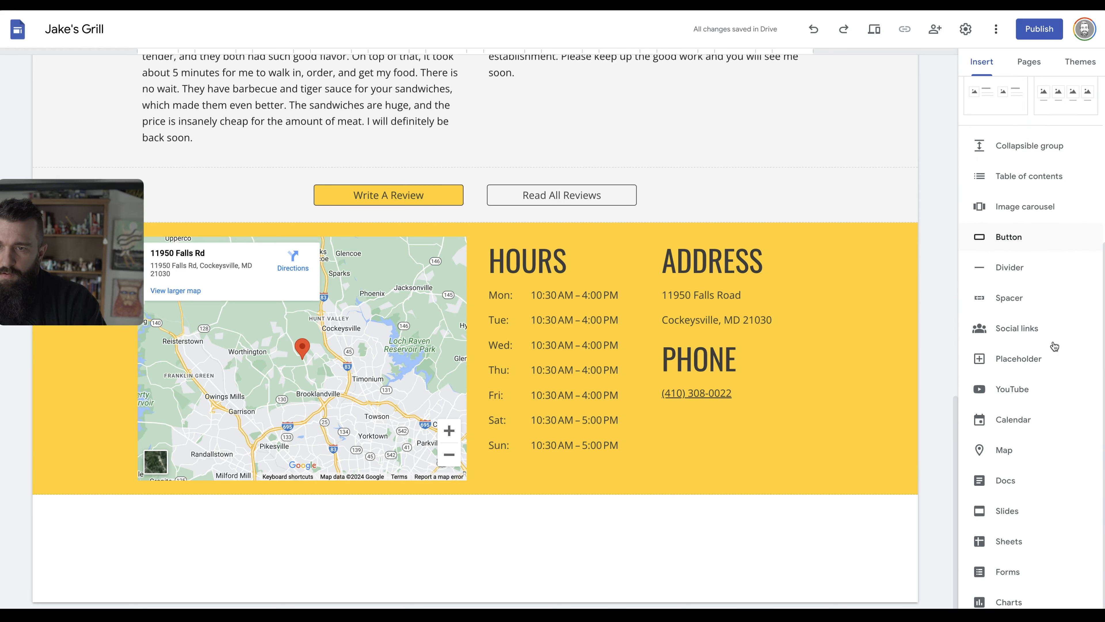
scroll(1028, 446, up, 5)
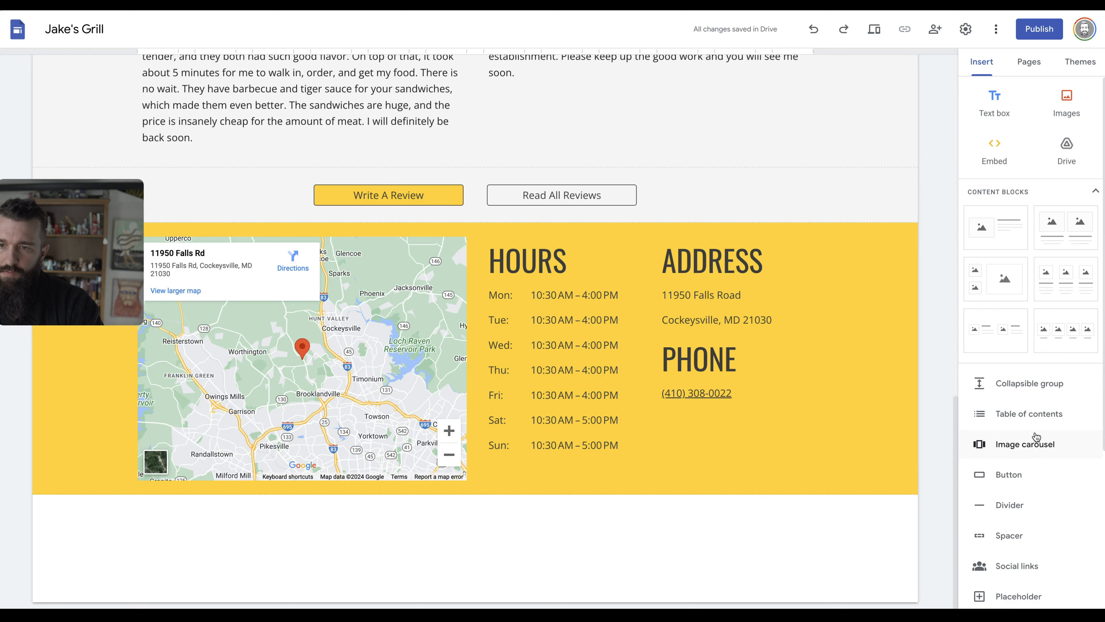
click(997, 270)
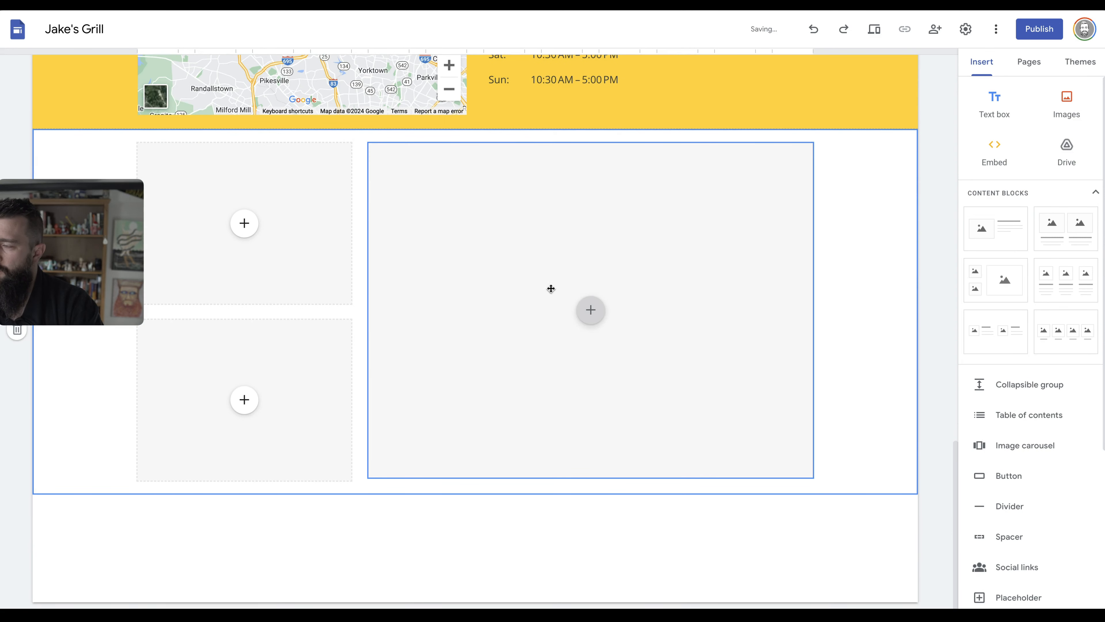
click(227, 220)
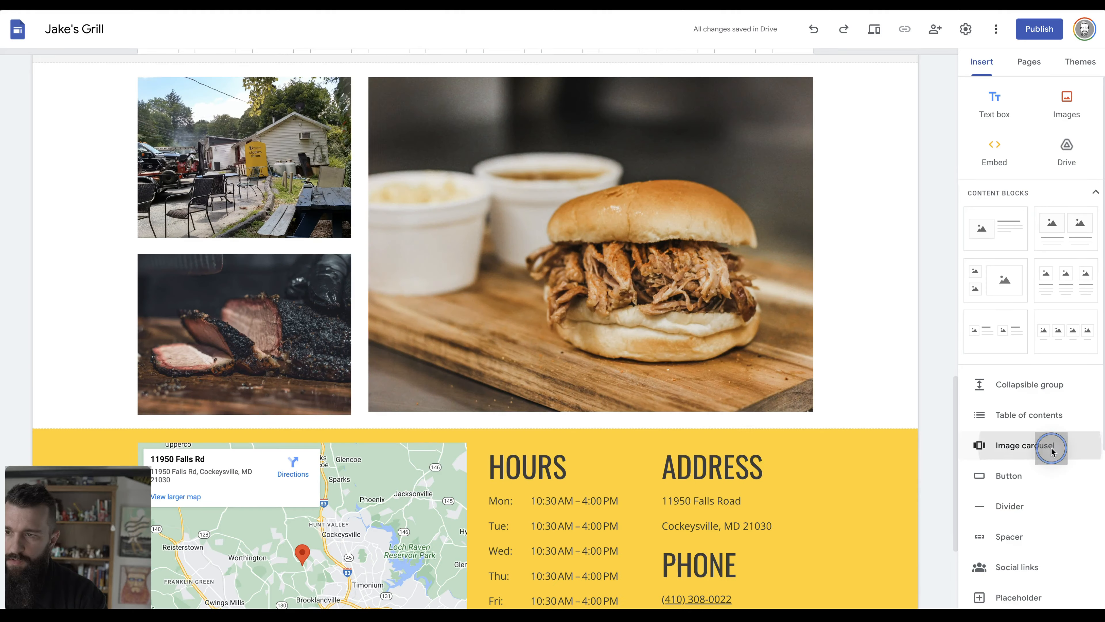
Upload grill.jpg and two more photos into a new image carousel.
click(1048, 448)
click(455, 251)
click(468, 283)
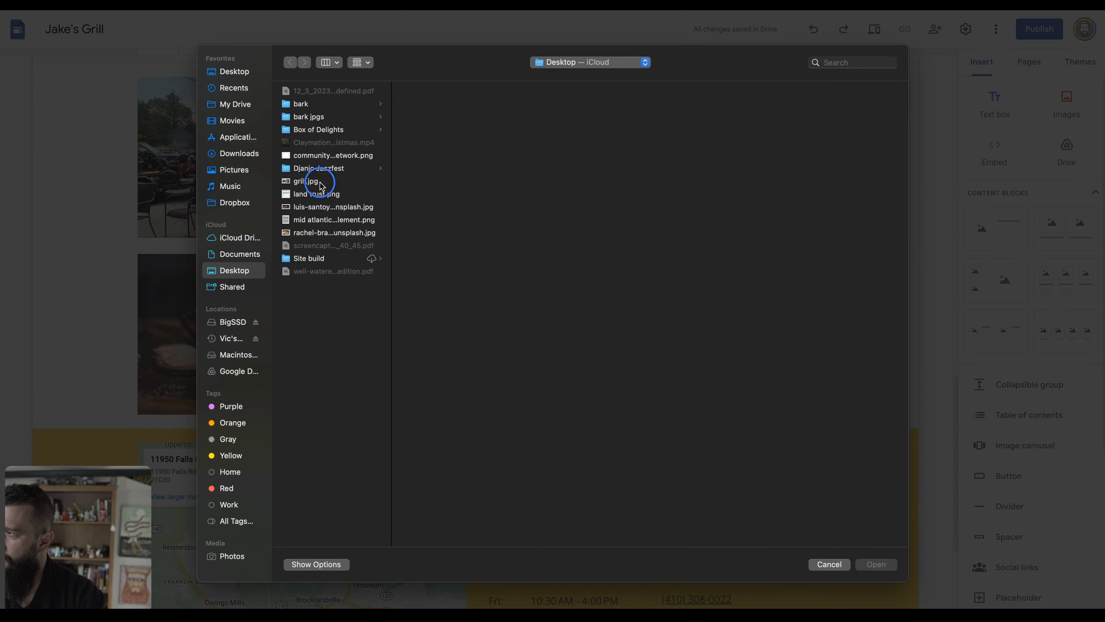
click(320, 182)
super+click(334, 207)
super+click(335, 234)
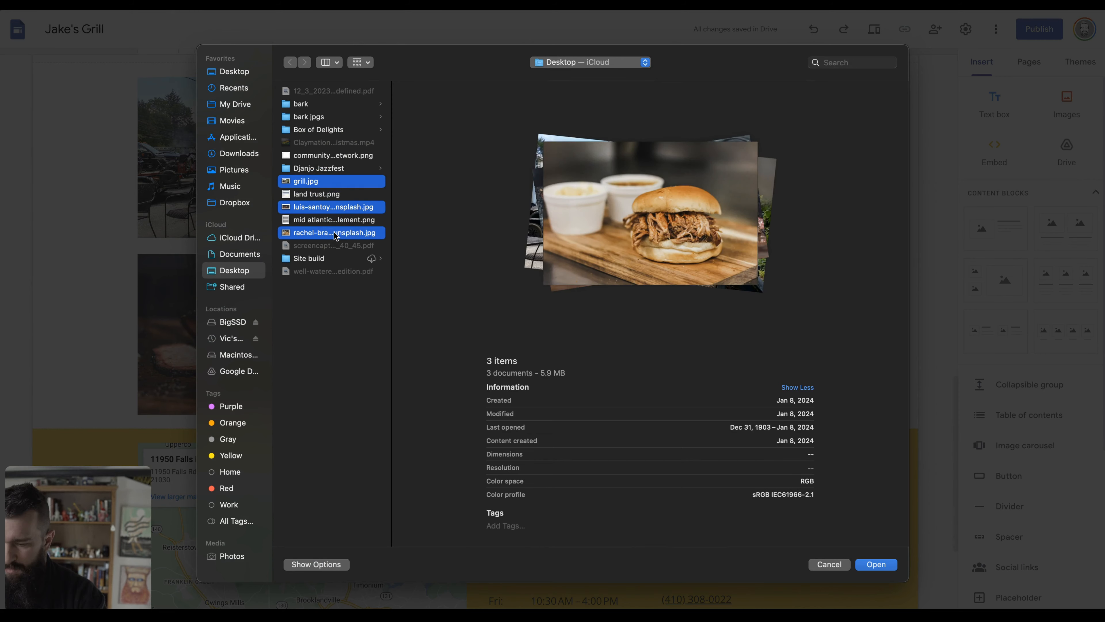
key(Return)
Insert the carousel, stretch it to full page width and make it much taller.
click(712, 454)
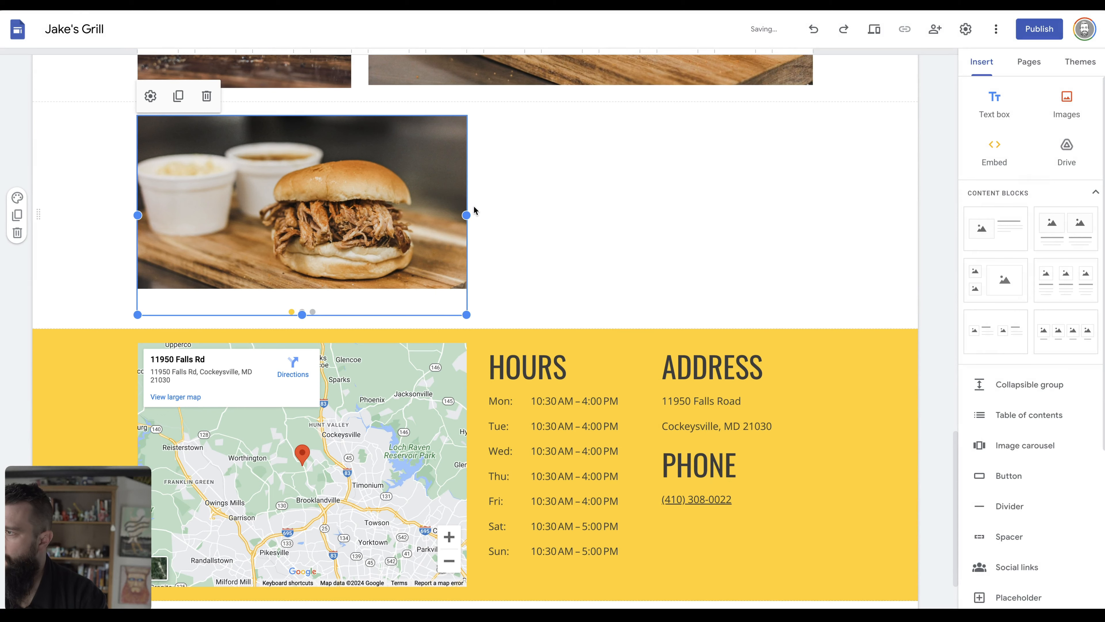
drag(468, 215, 813, 218)
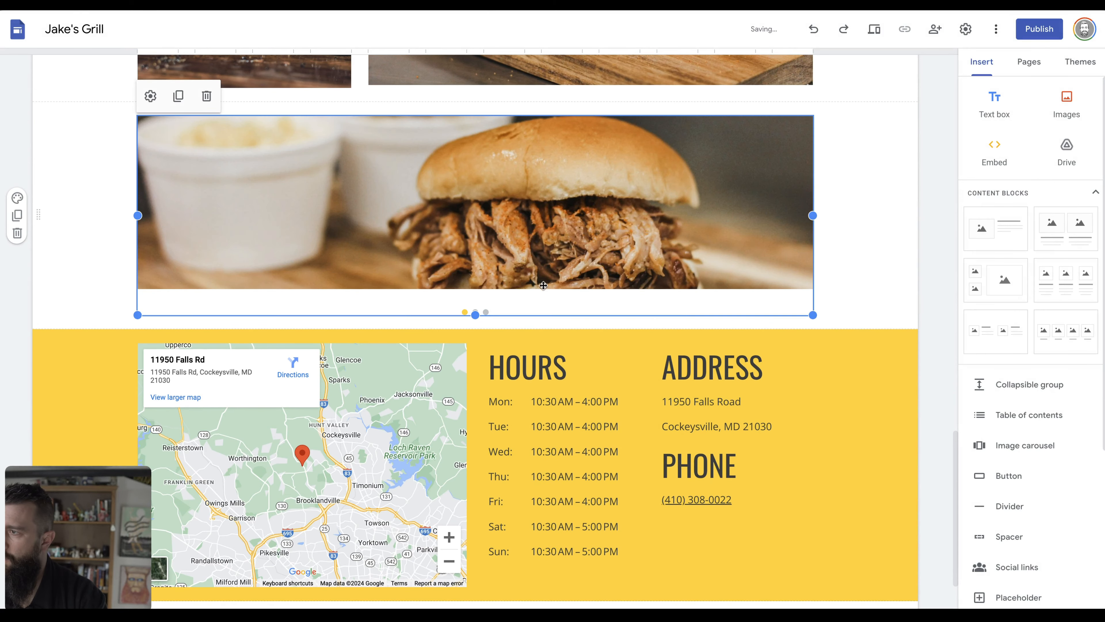
drag(476, 311, 471, 515)
scroll(429, 346, down, 3)
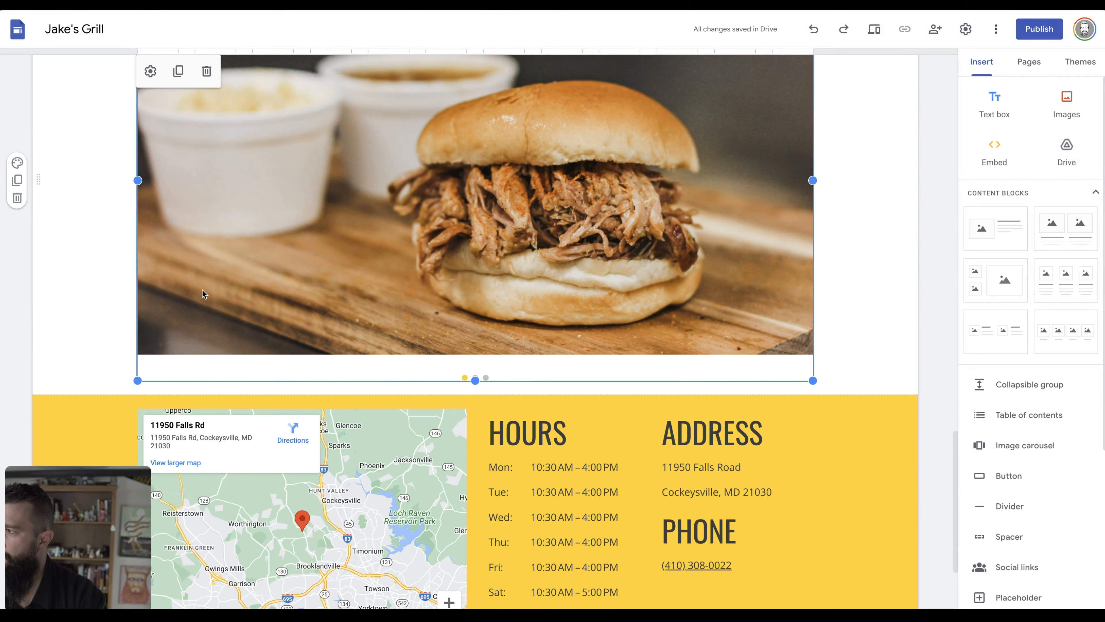
scroll(348, 370, down, 4)
scroll(291, 518, up, 18)
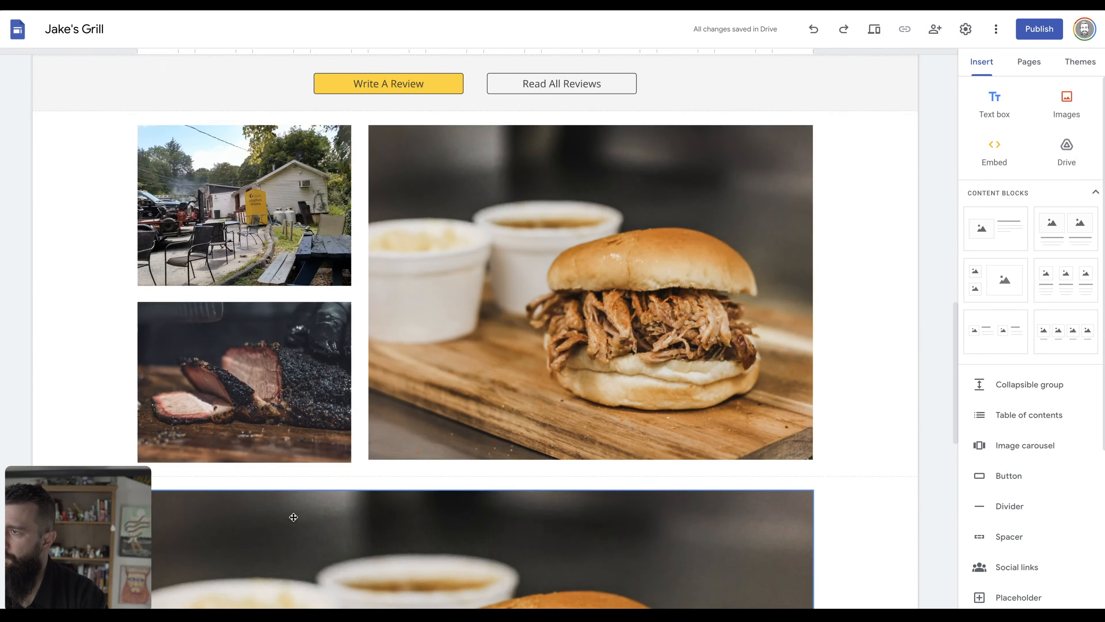
scroll(294, 517, up, 6)
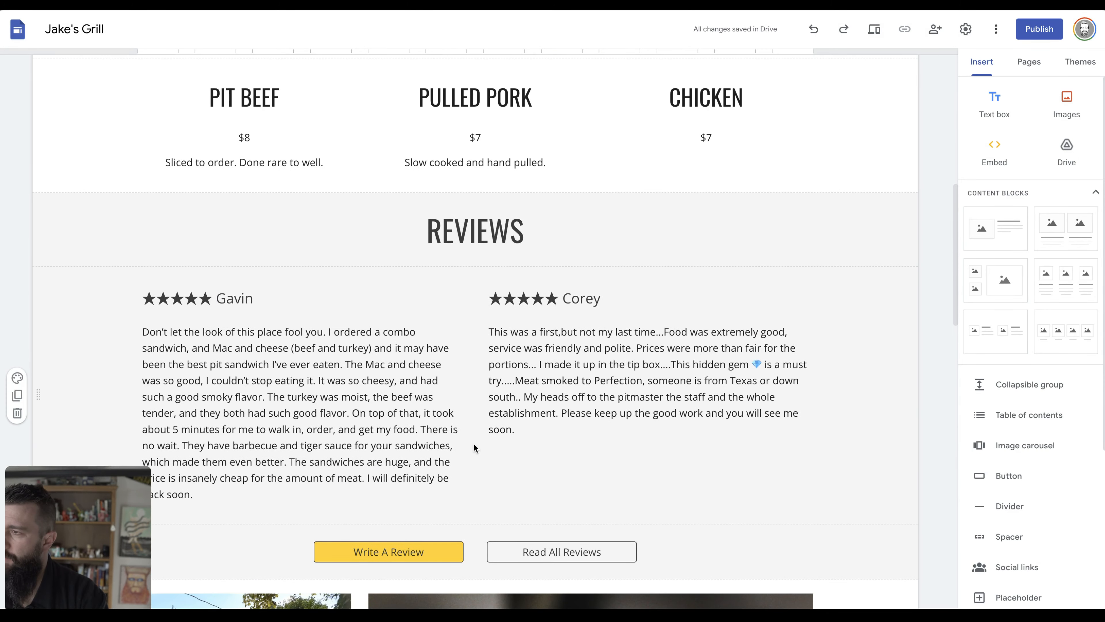
scroll(474, 449, up, 10)
scroll(473, 444, down, 11)
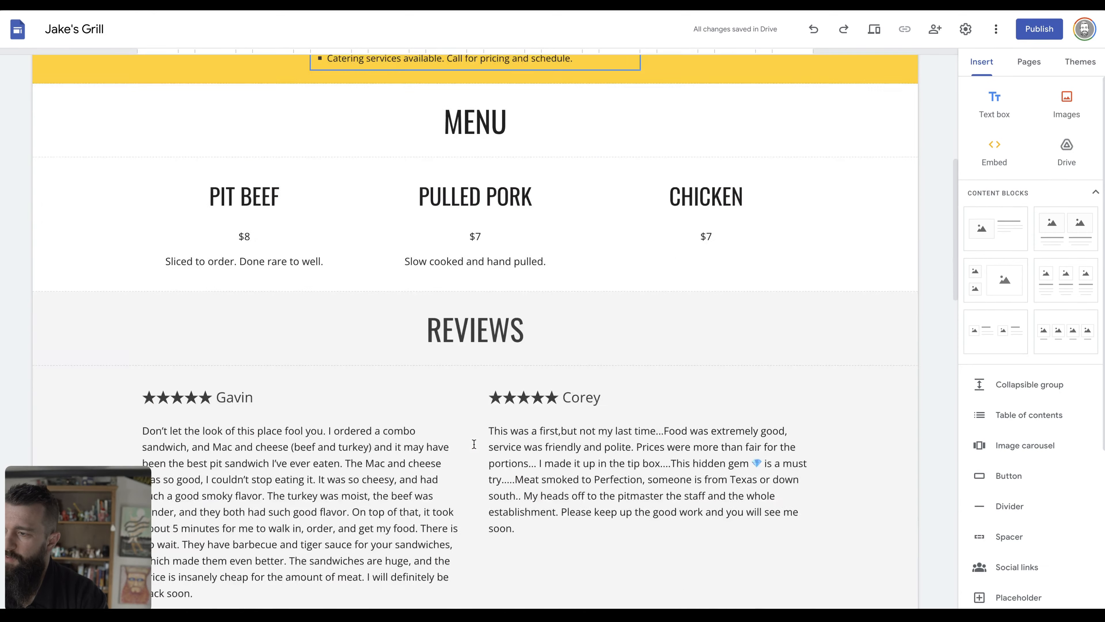
scroll(558, 183, up, 10)
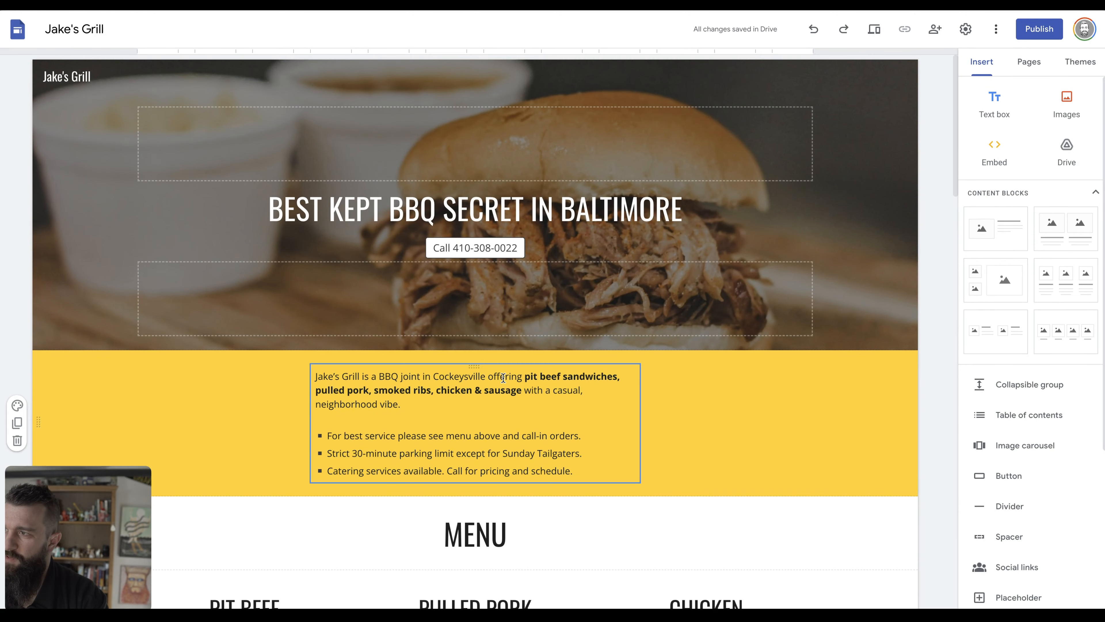
scroll(613, 355, down, 10)
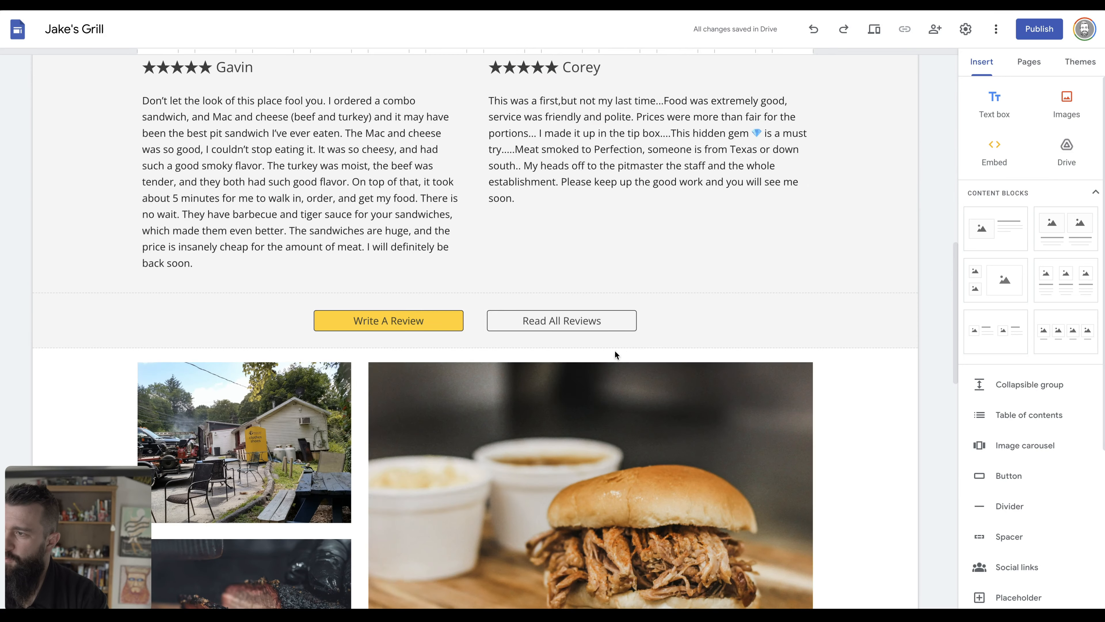
scroll(561, 481, down, 15)
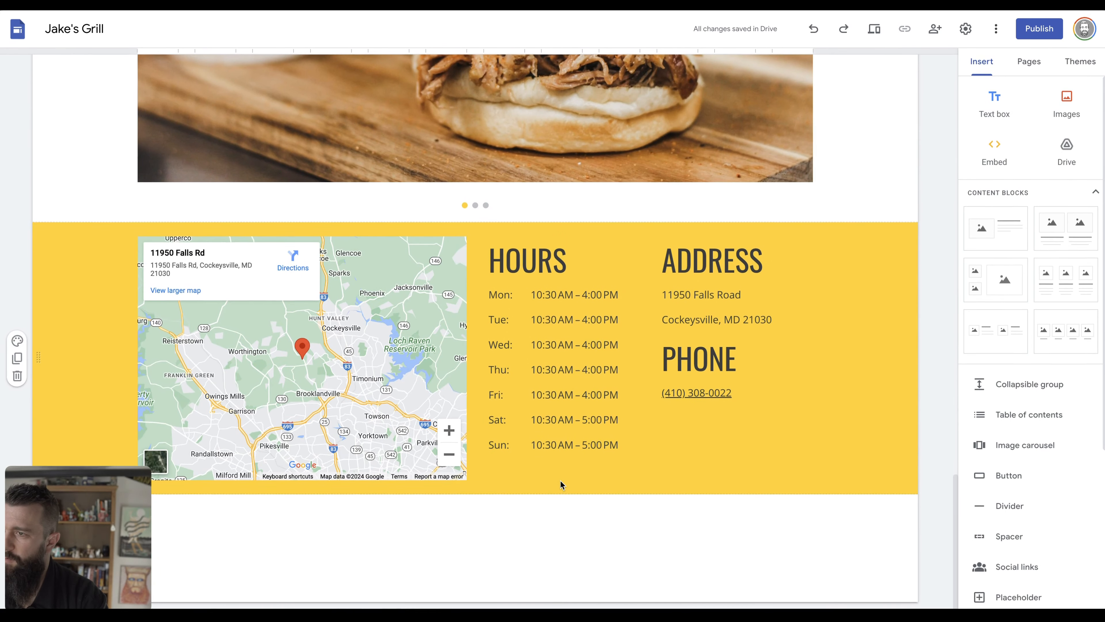
scroll(804, 309, up, 20)
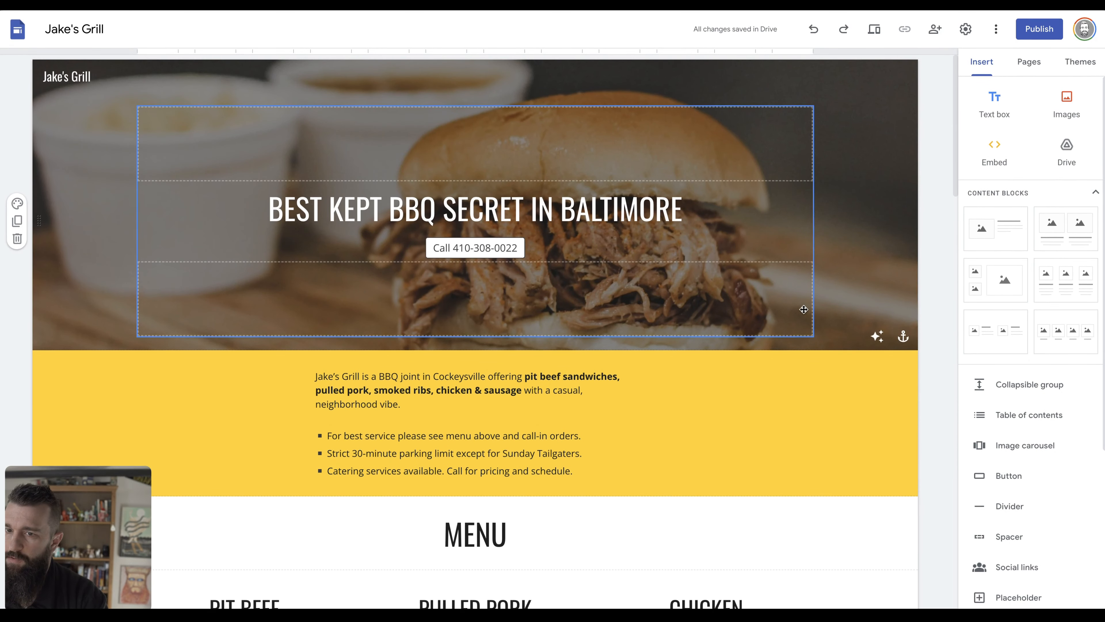
Open the site Settings at the Brand images page for logo and favicon.
click(969, 31)
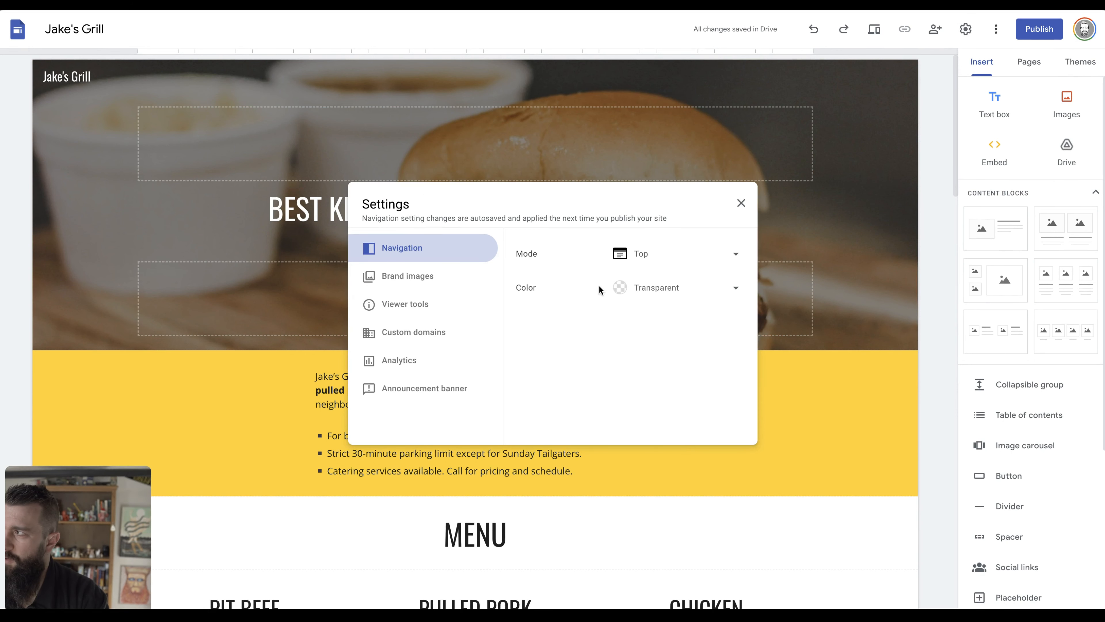
click(676, 255)
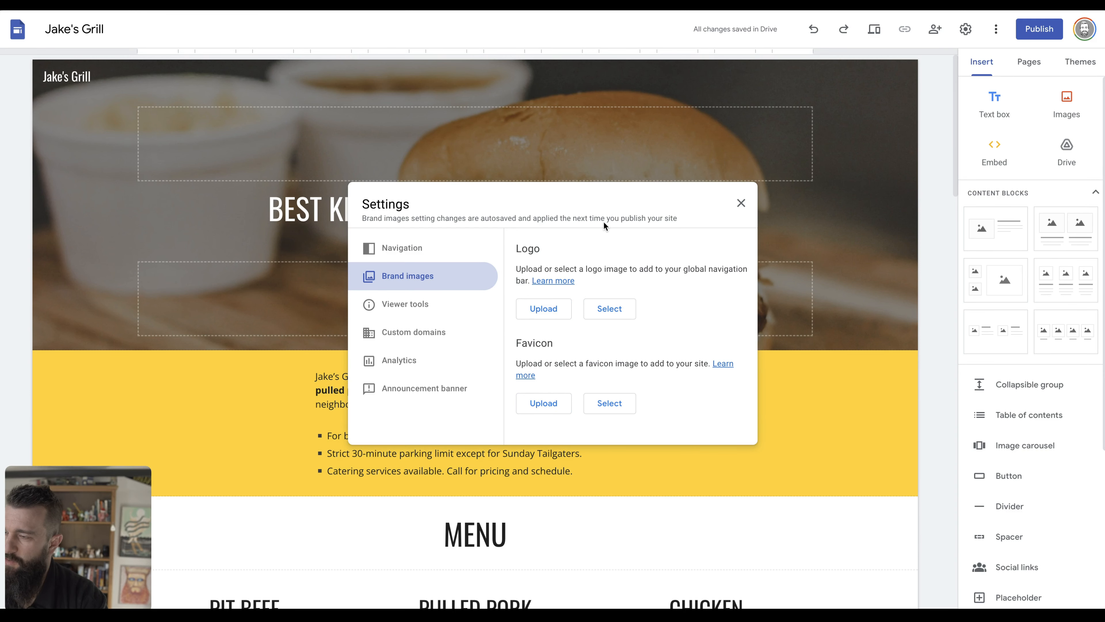
Load favicon.io and choose its Text favicon generator.
key(super+t)
text(favicon.io)
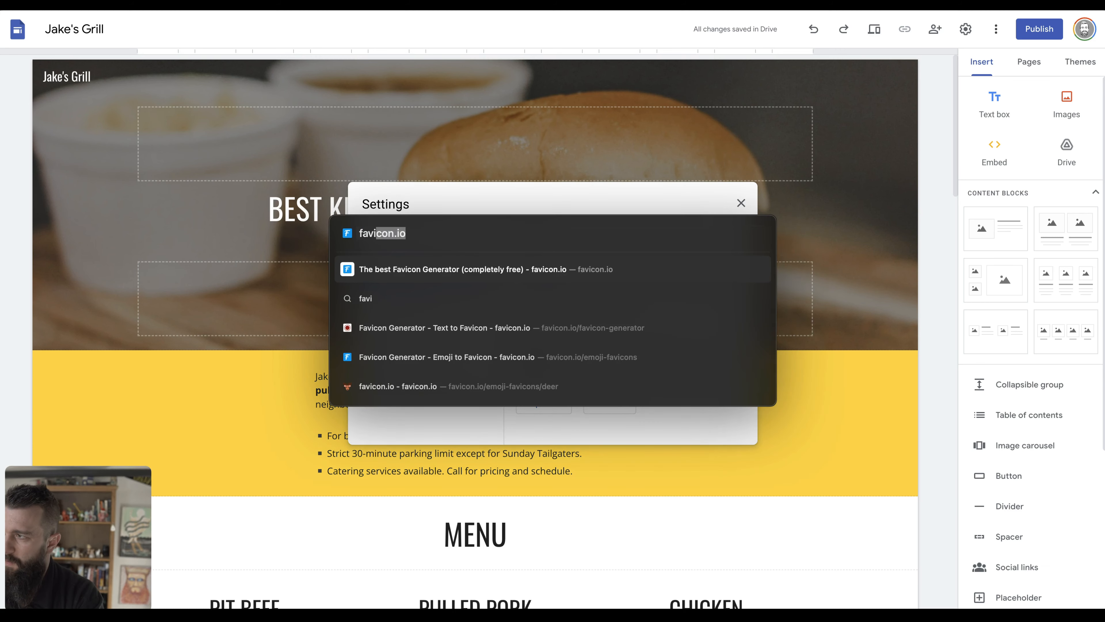
key(Return)
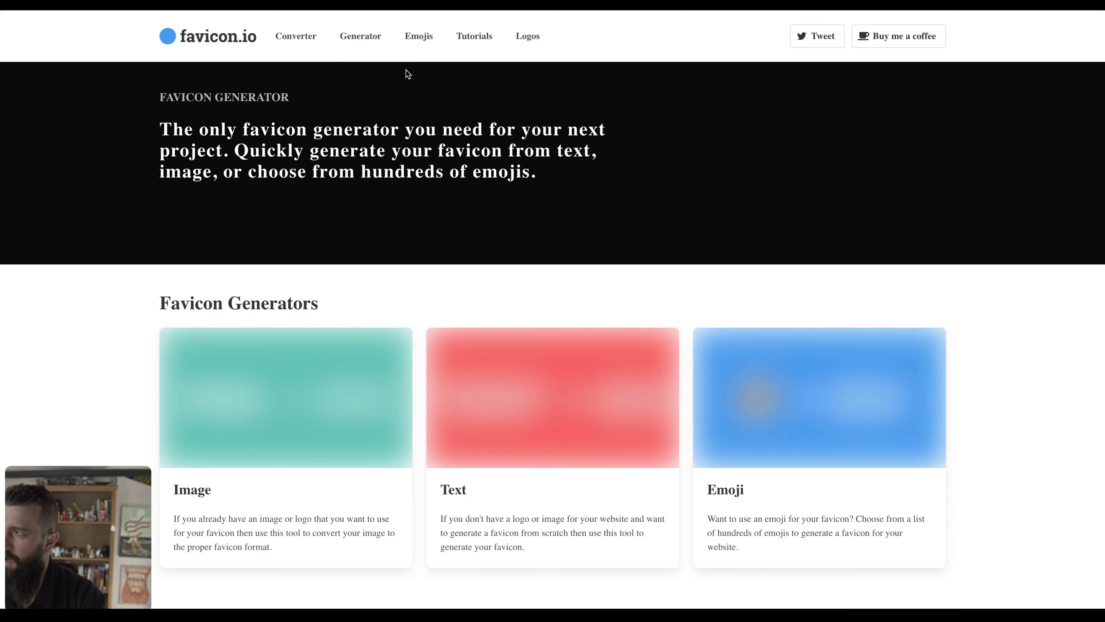
scroll(343, 74, down, 8)
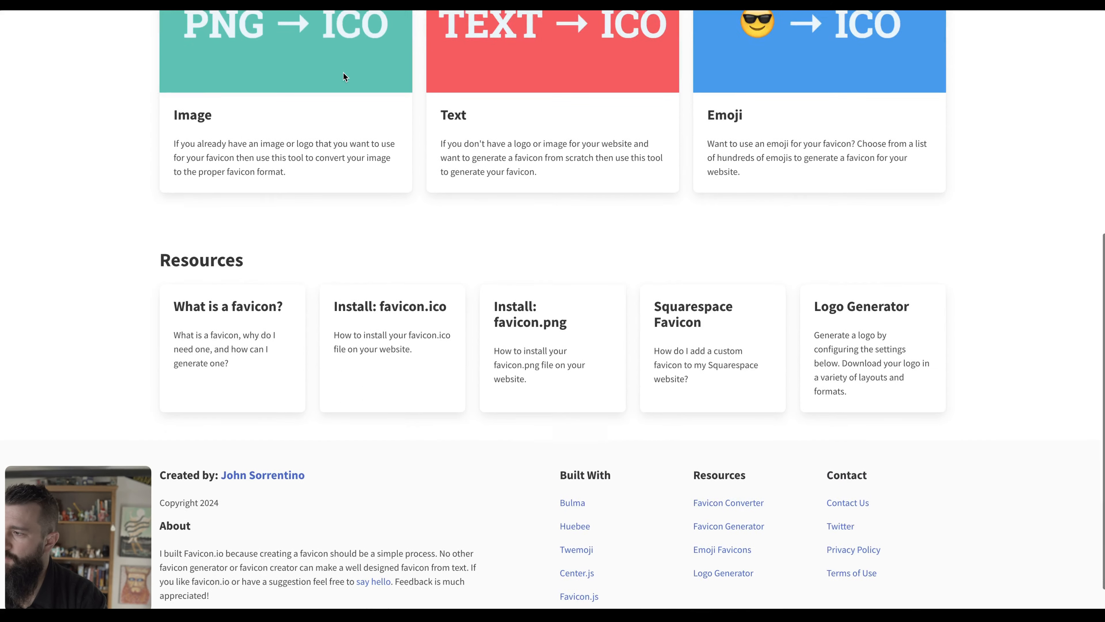
scroll(345, 77, up, 8)
scroll(345, 78, up, 1)
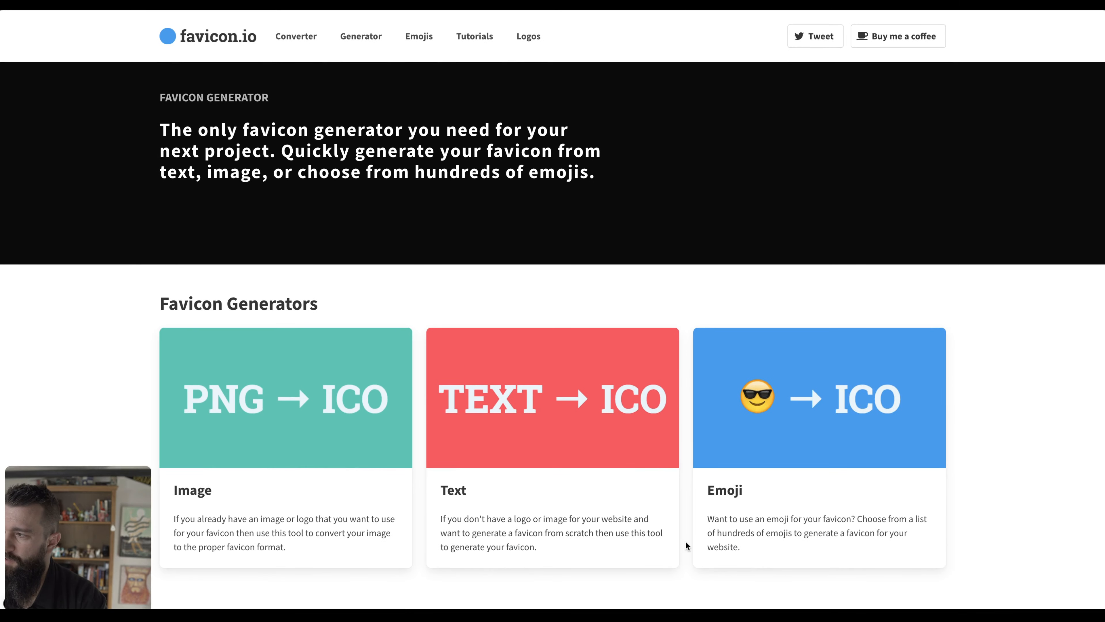
click(668, 400)
Give the JG favicon white #FFF lettering, an #F80 orange background and League Gothic font.
scroll(466, 370, down, 3)
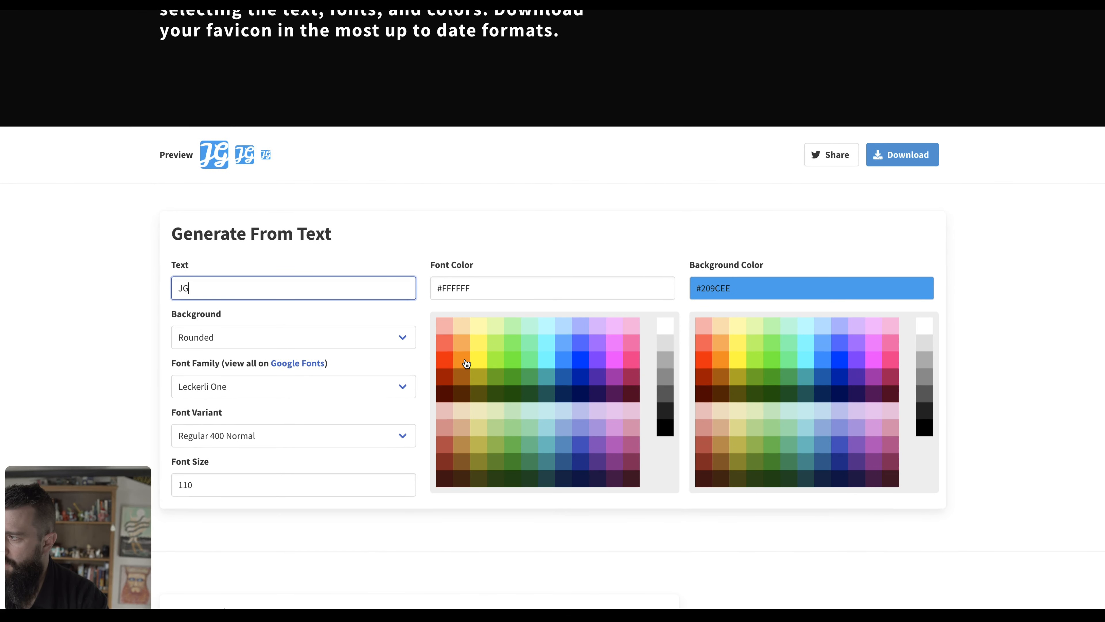
click(466, 362)
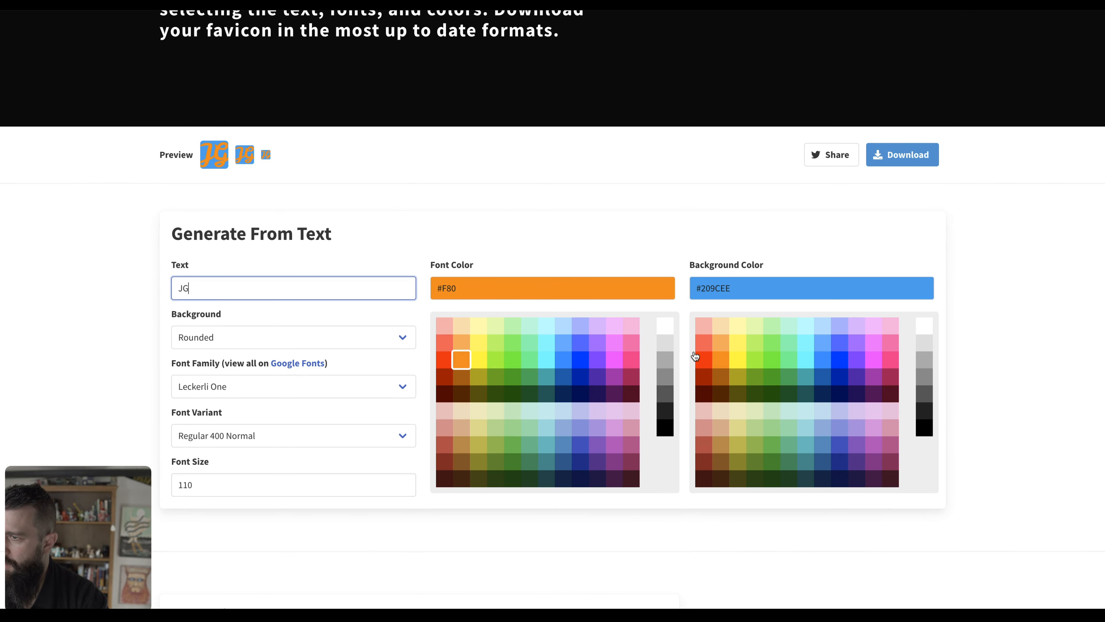
click(665, 325)
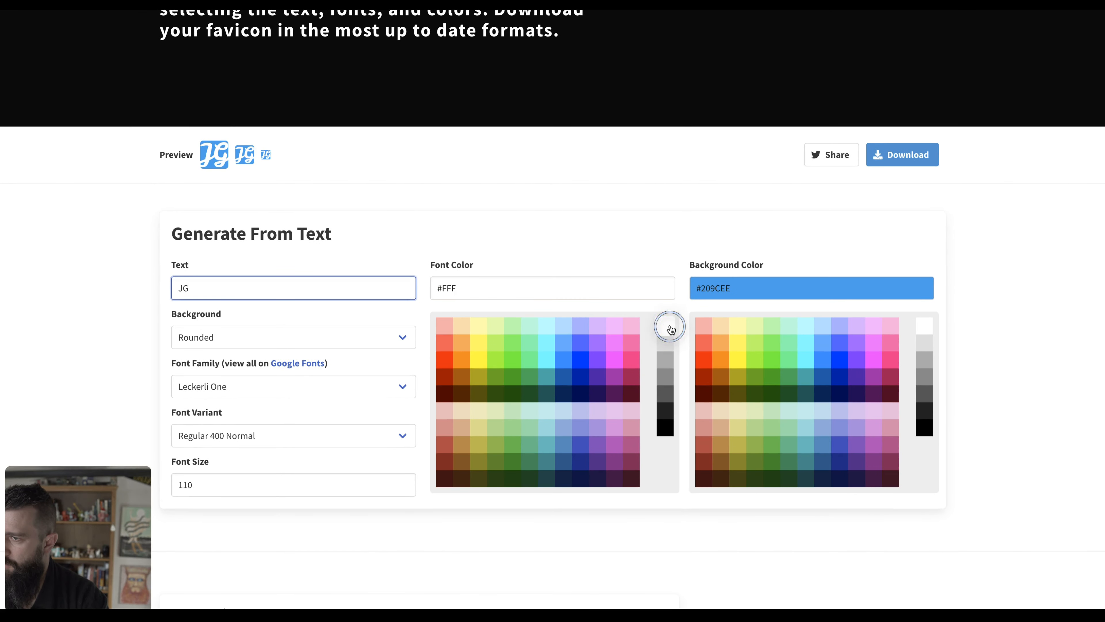
click(727, 362)
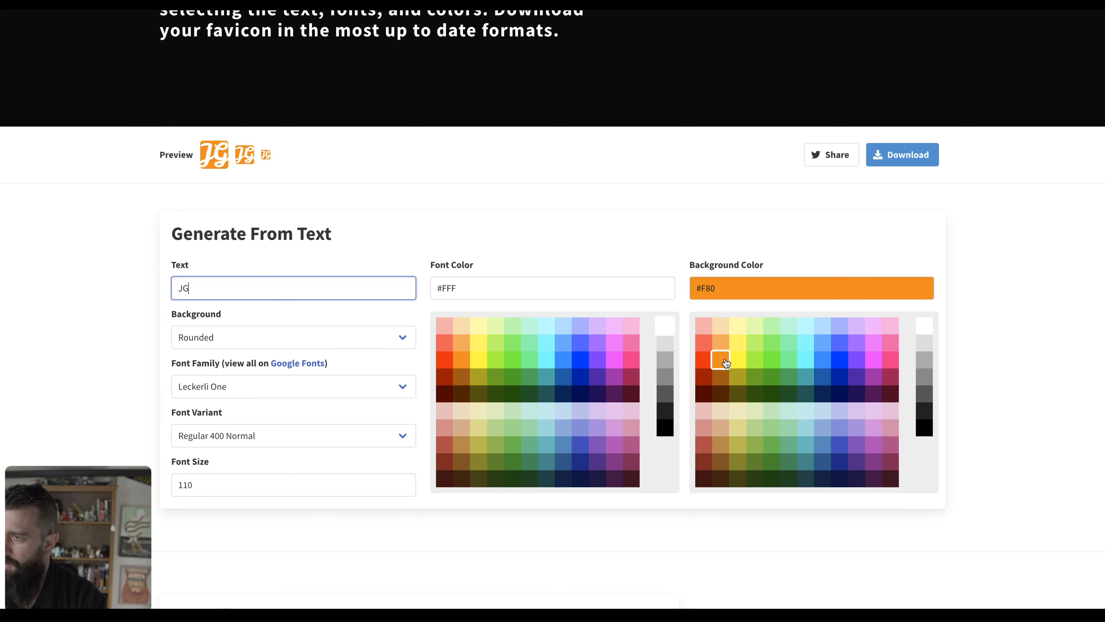
scroll(313, 432, down, 5)
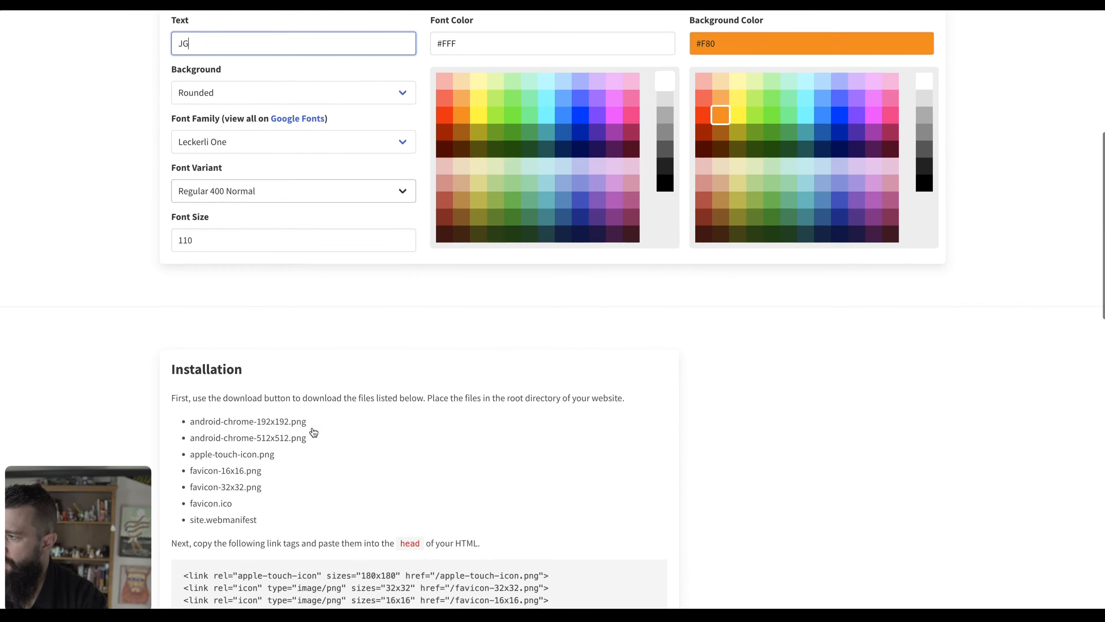
scroll(314, 432, up, 8)
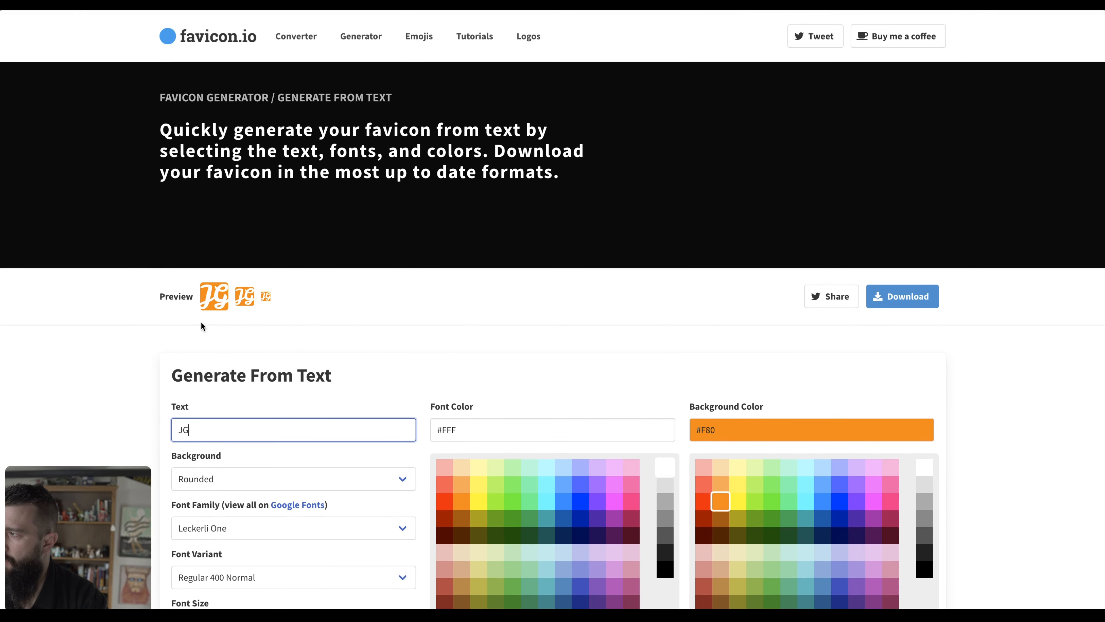
click(269, 526)
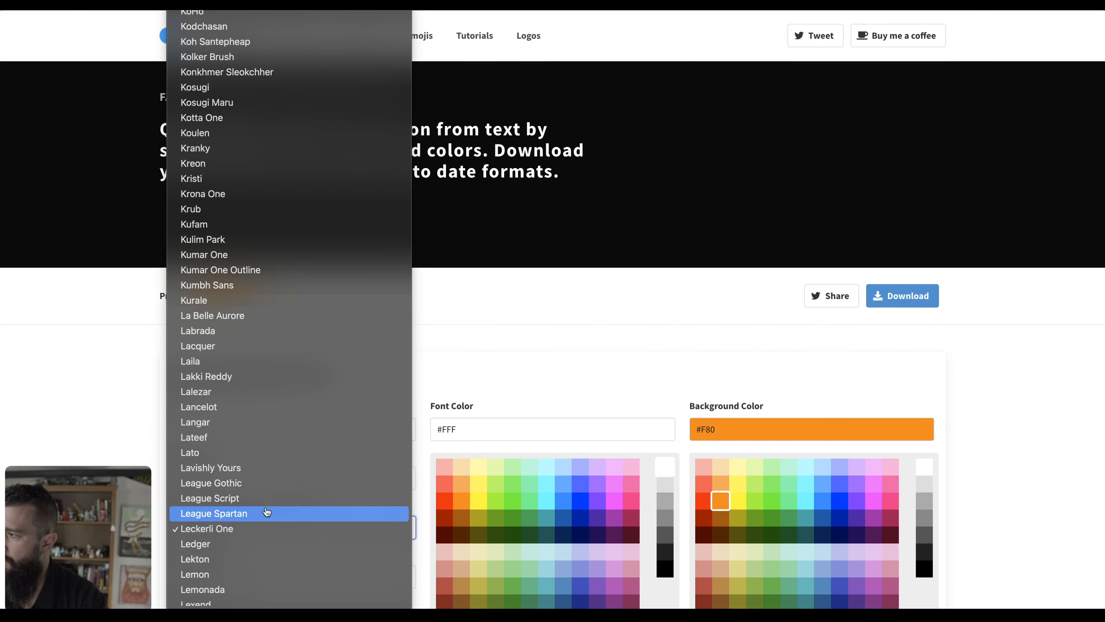
click(271, 483)
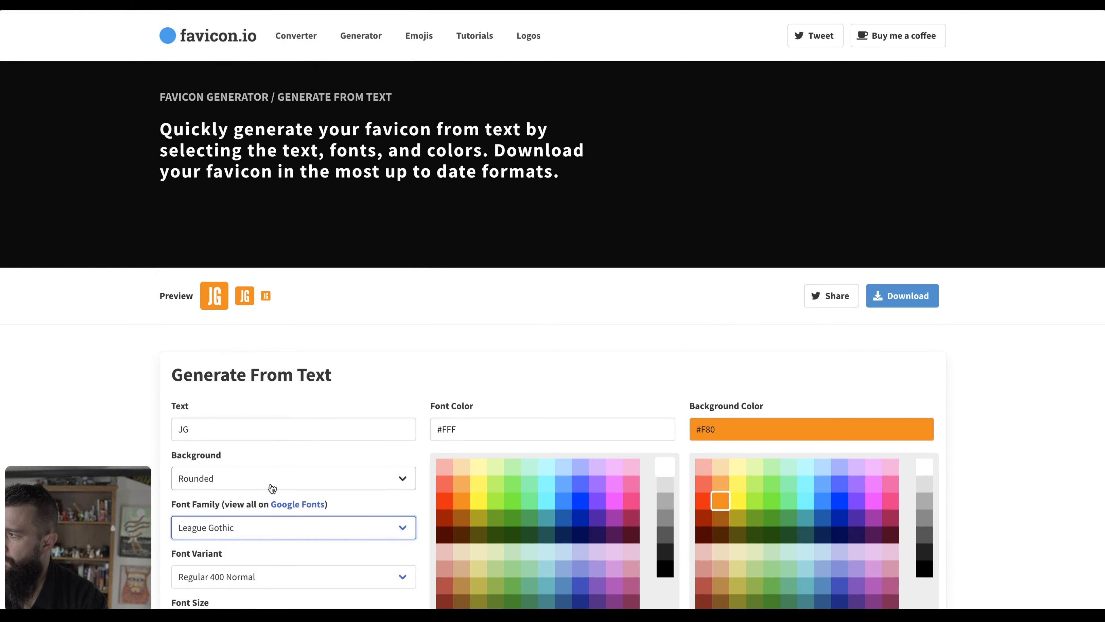
Download the favicon as favicon_io.zip and extract it in the file manager.
click(913, 295)
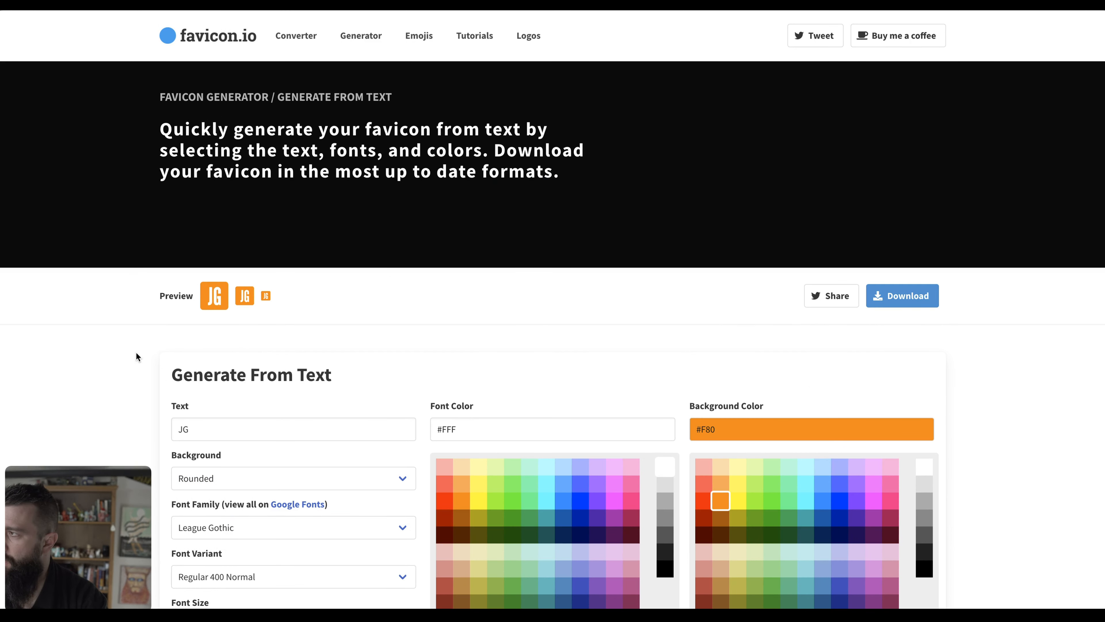
key(super+Tab)
key(super+Tab)
key(super+Tab)
key(super+Tab)
key(super+Tab)
key(super+Tab)
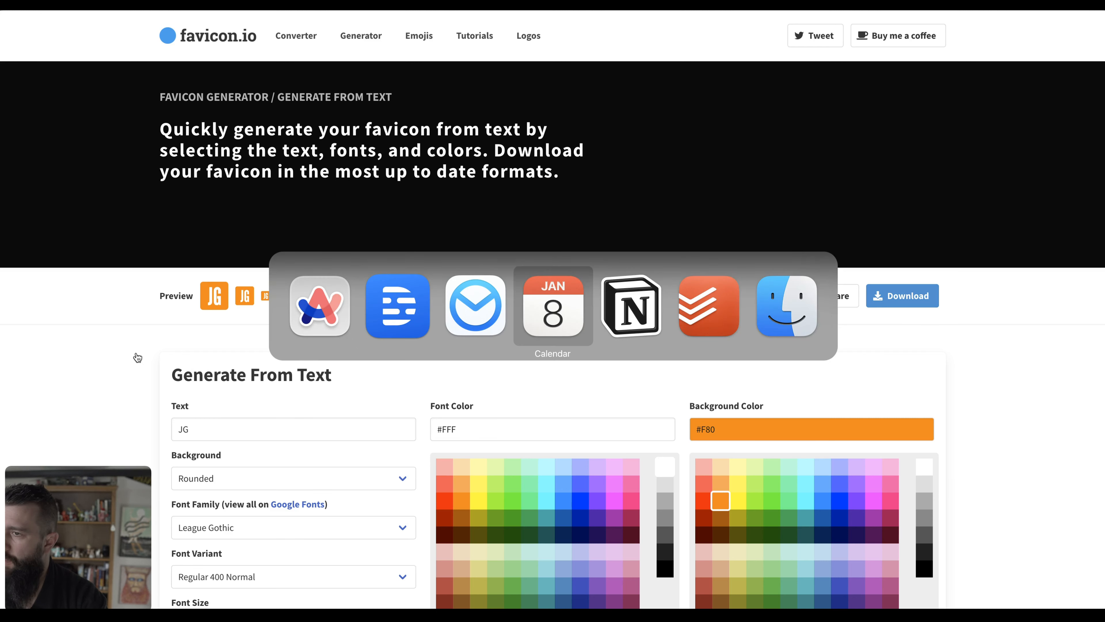
scroll(295, 364, down, 5)
click(284, 382)
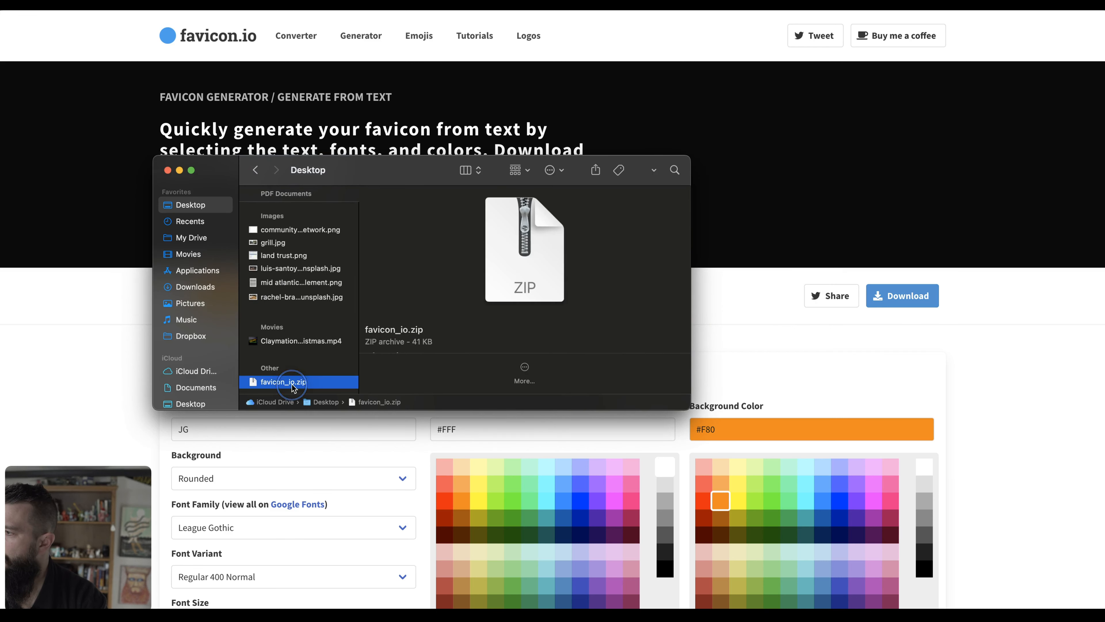
click(81, 353)
Return to the Jake's Grill editor and upload favicon_io/android-chrome-192x192.png as the favicon.
key(super+y)
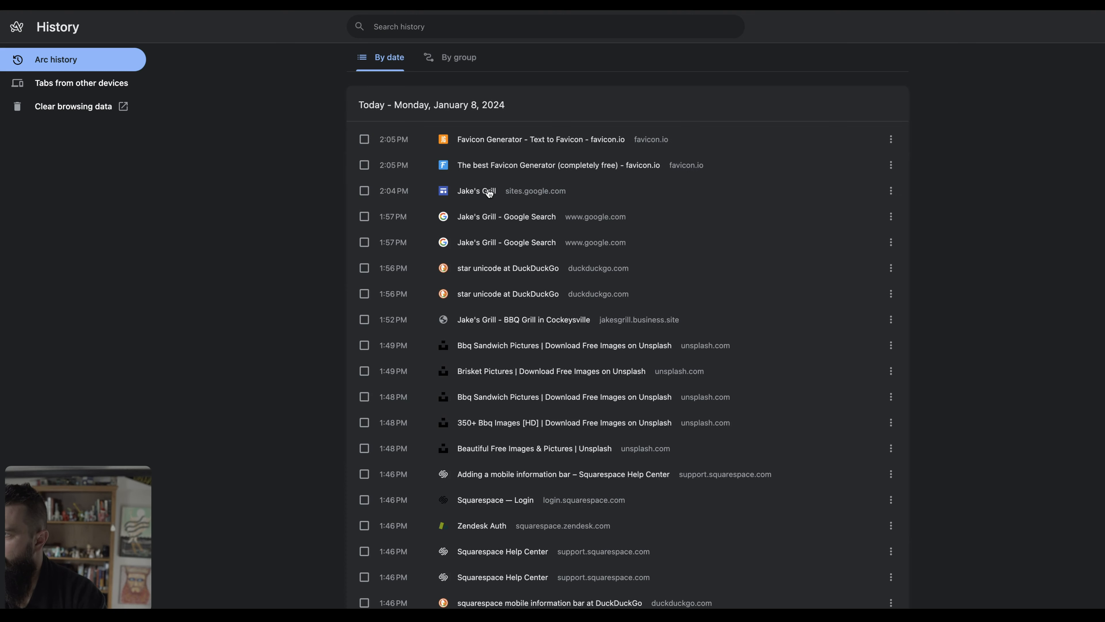
click(486, 193)
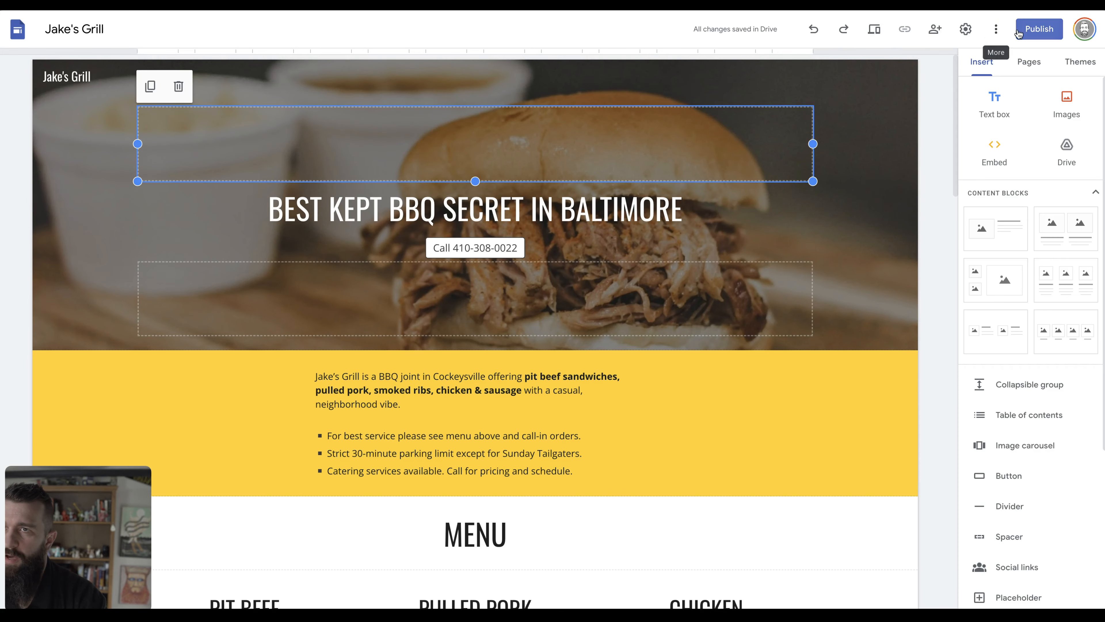
click(966, 28)
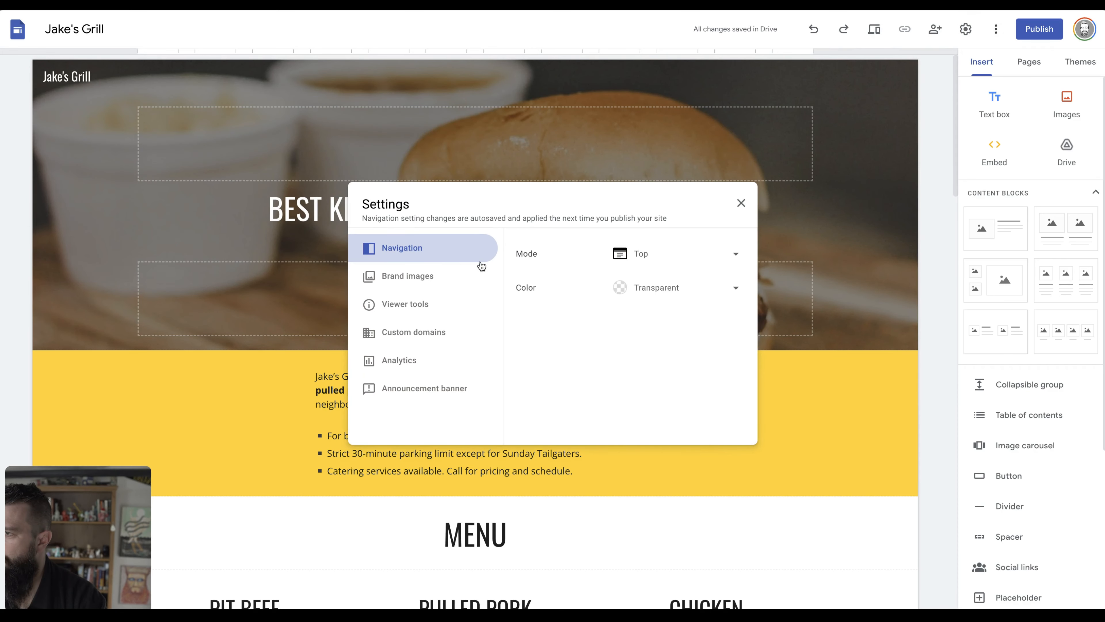
click(414, 276)
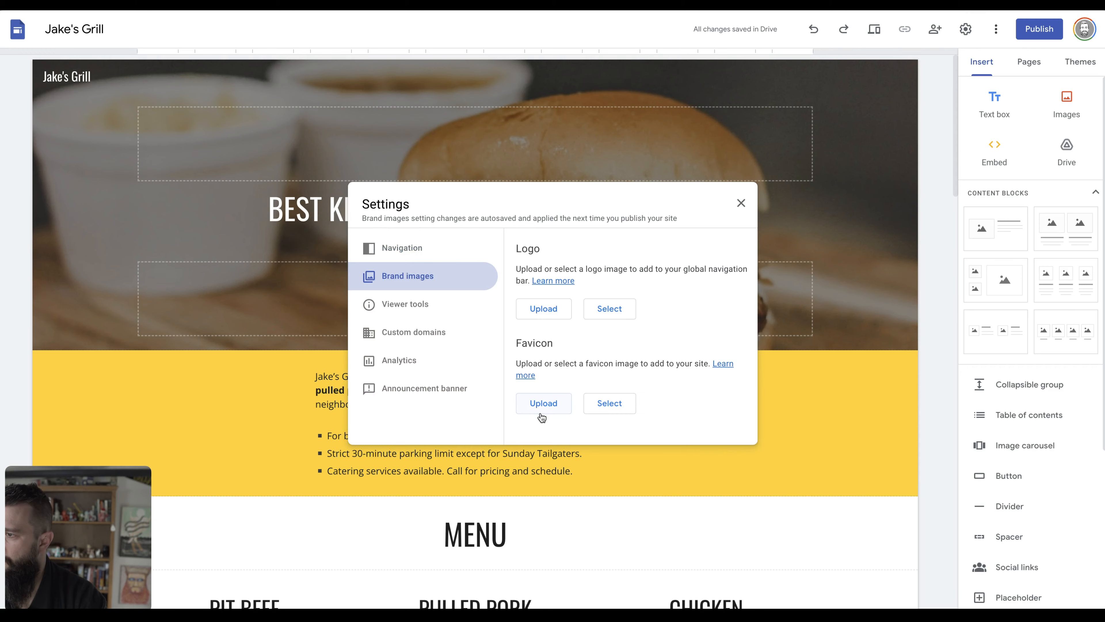
click(554, 398)
click(333, 179)
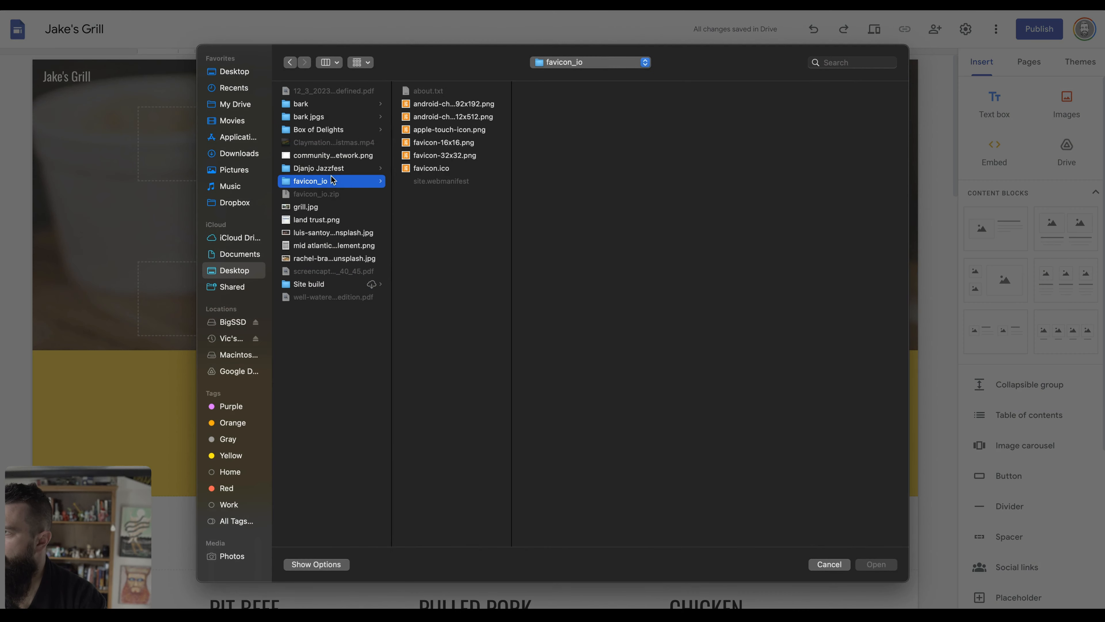
click(453, 106)
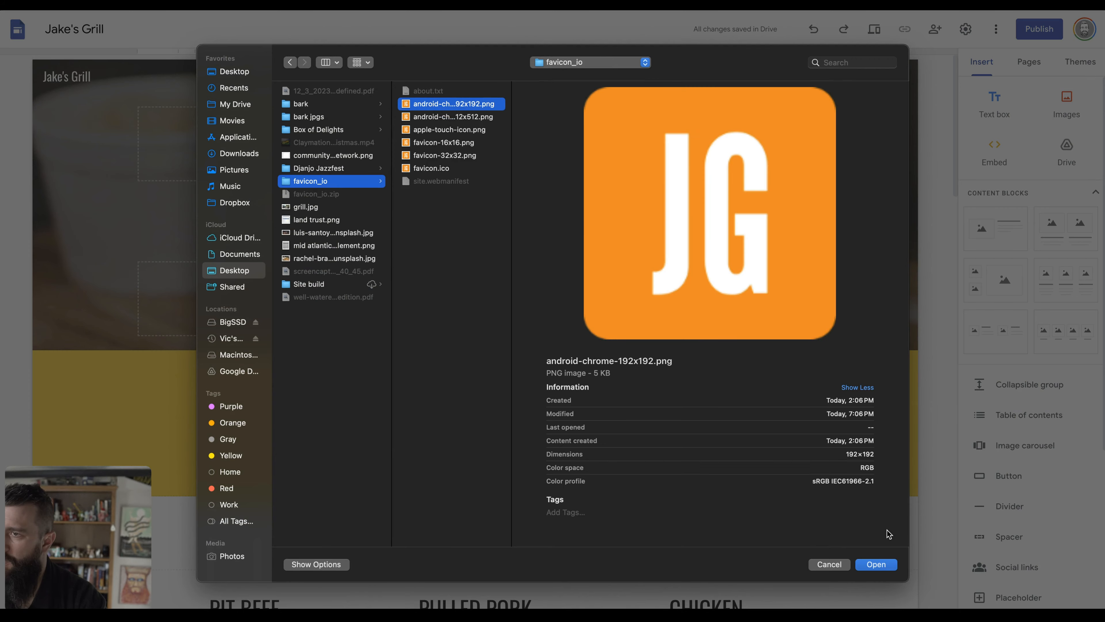
click(878, 564)
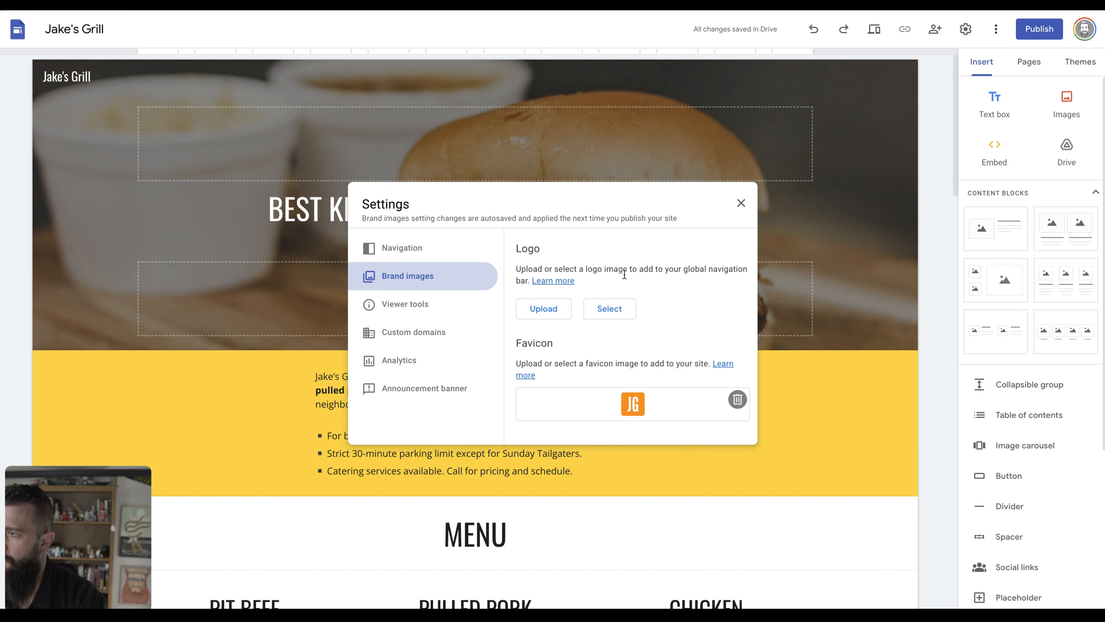
Turn off the page last-updated time and heading anchor links in Viewer tools.
click(416, 316)
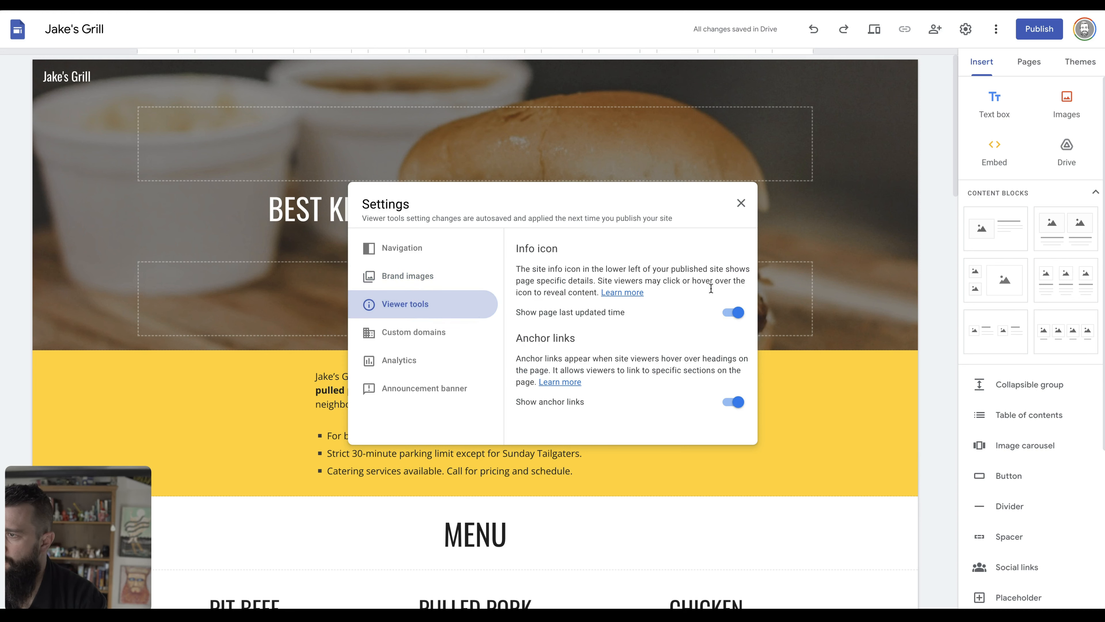
click(735, 315)
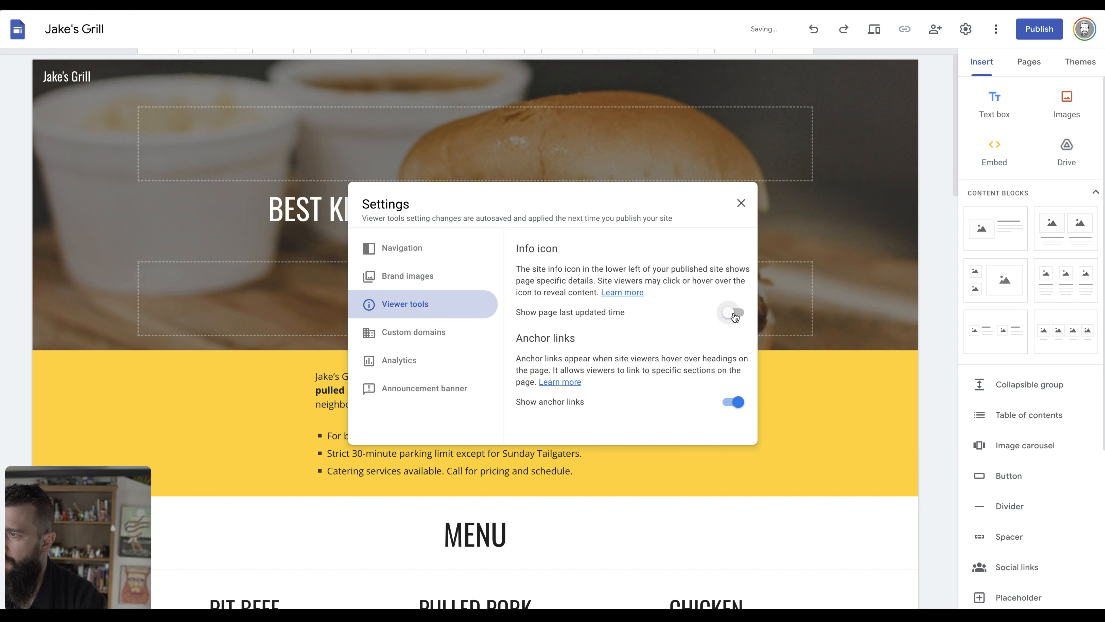
click(738, 404)
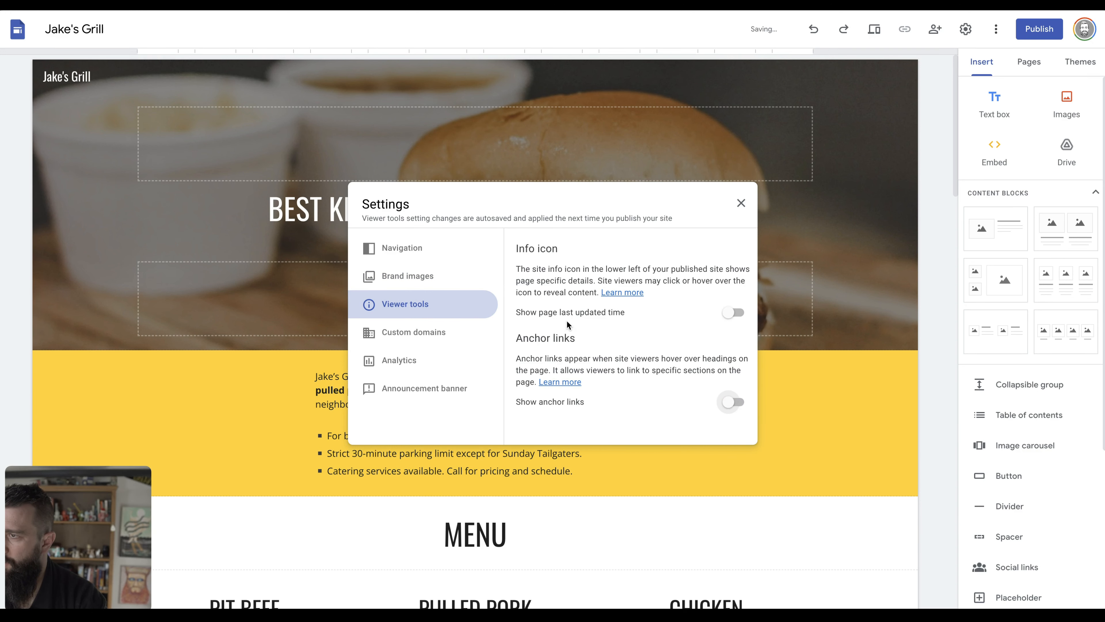
Check Custom domains, select the Analytics measurement ID field, and start opening Google Analytics.
click(405, 341)
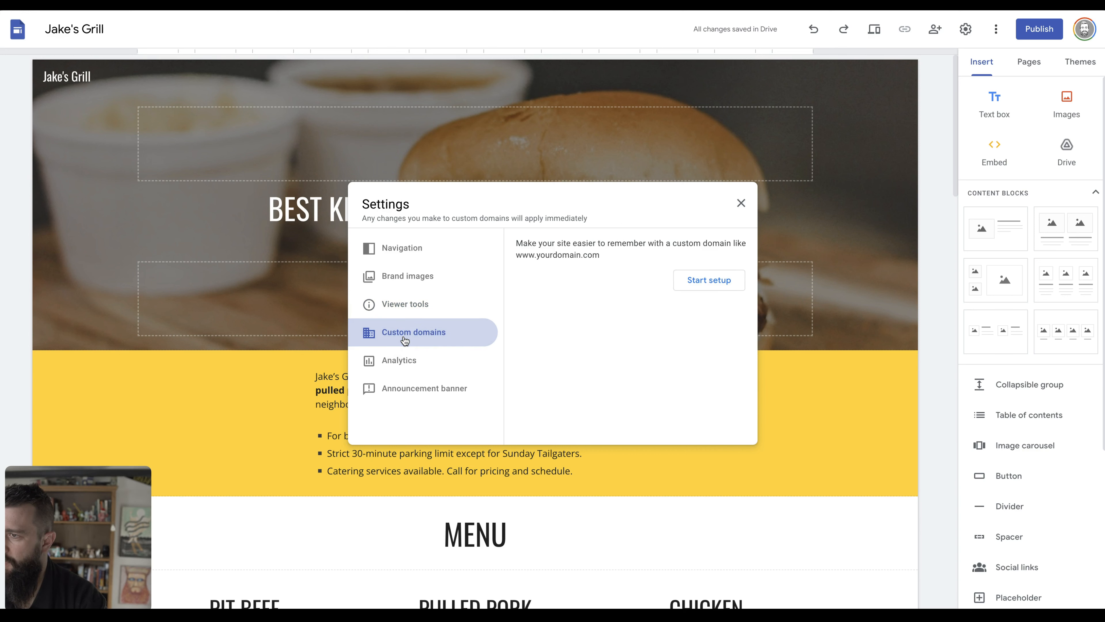
click(409, 361)
click(558, 285)
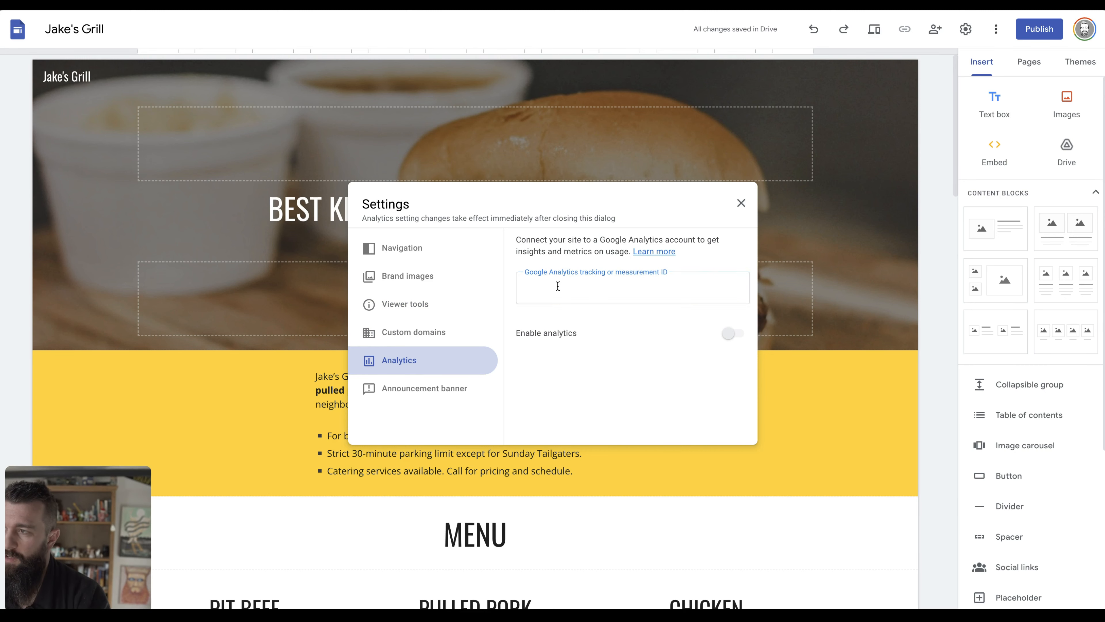
key(super+t)
text(analy)
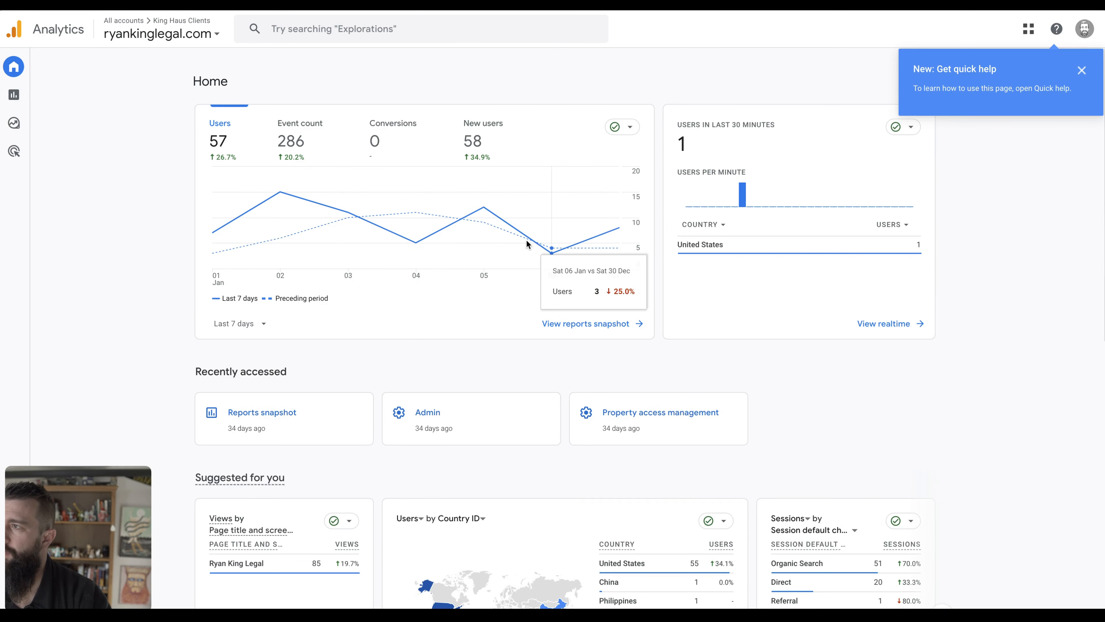
Dismiss the help tip and look at the property details in Google Analytics Admin.
click(1078, 72)
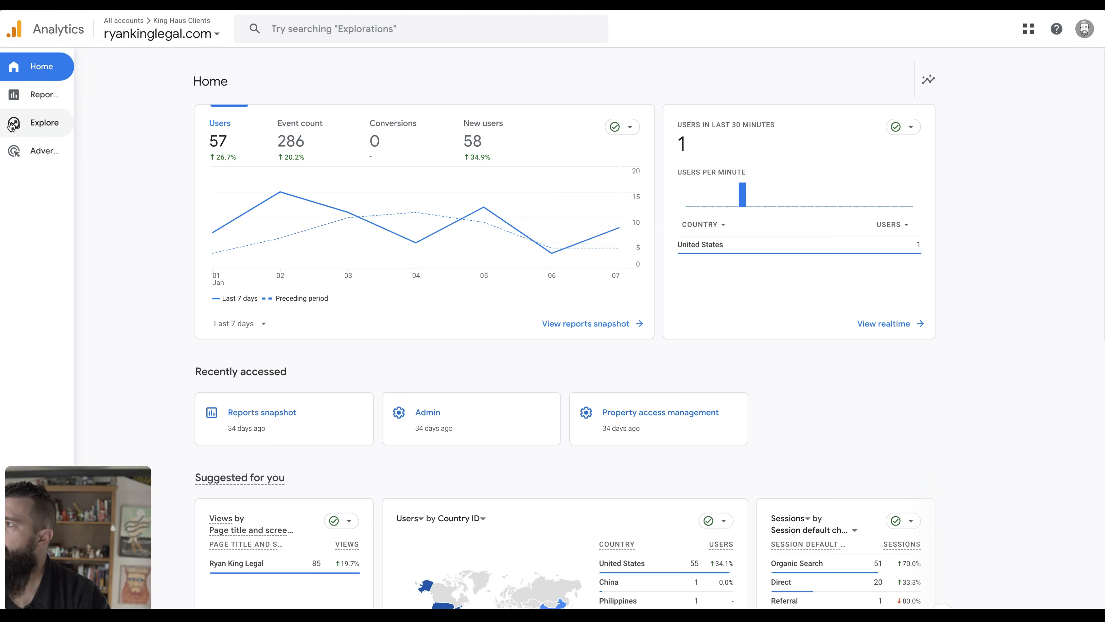
drag(120, 589, 115, 306)
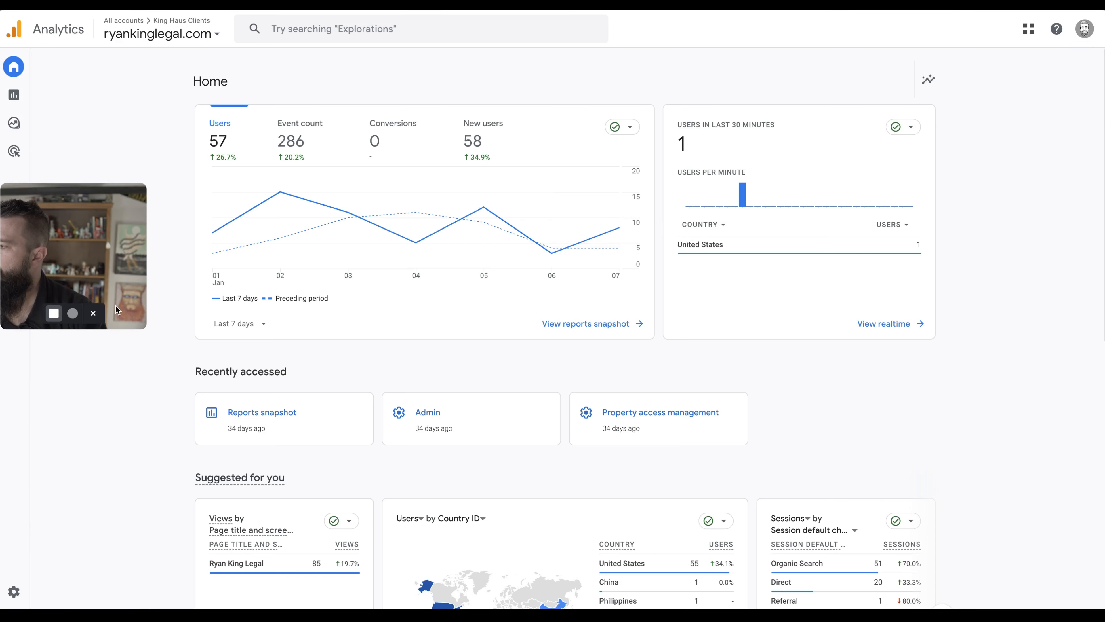
mouse_move(12, 595)
click(13, 592)
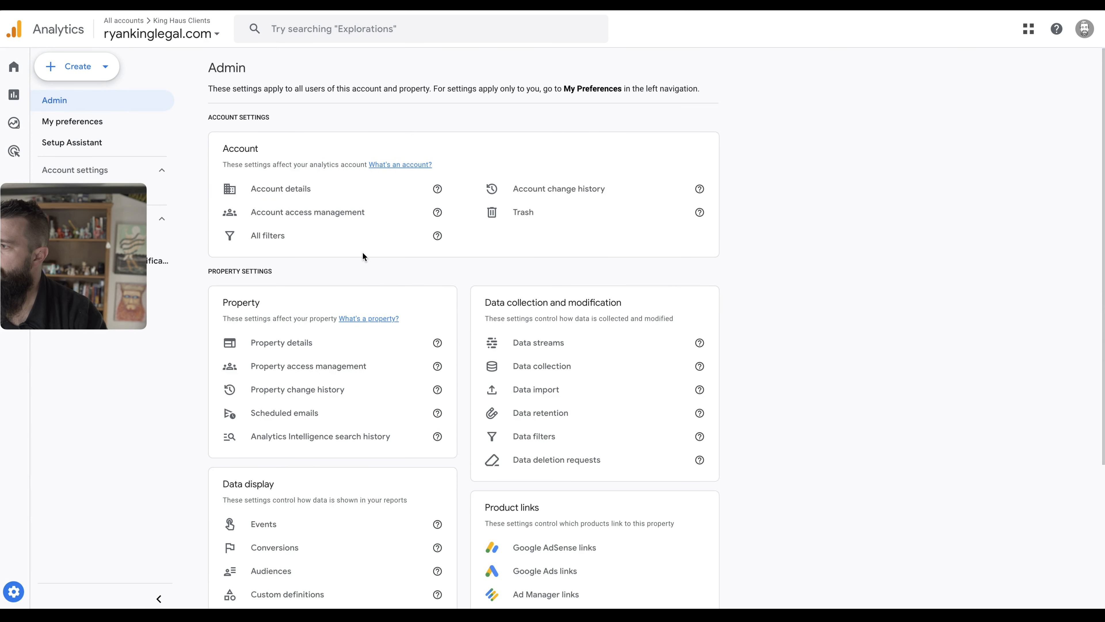
click(327, 347)
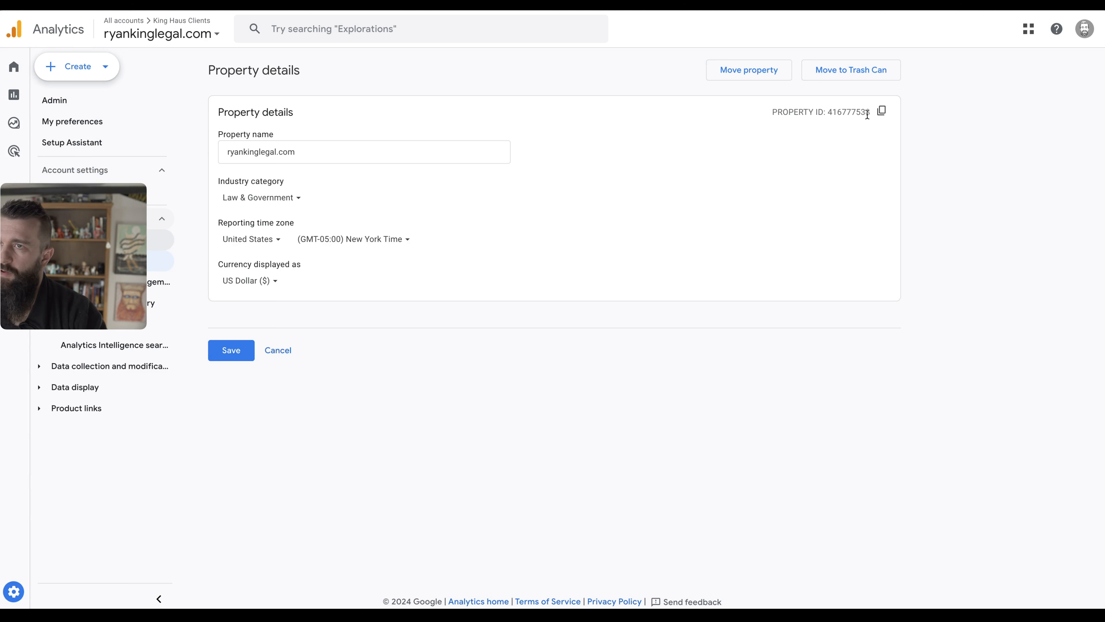
key(alt+Left)
Copy the measurement ID from the website data stream's details.
click(584, 342)
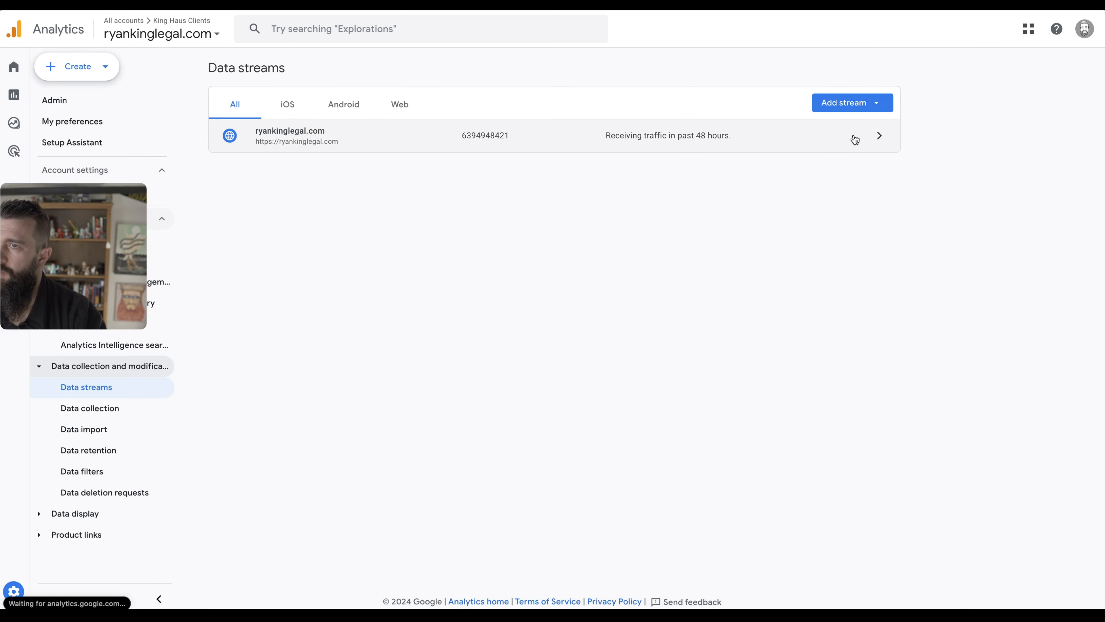
click(853, 138)
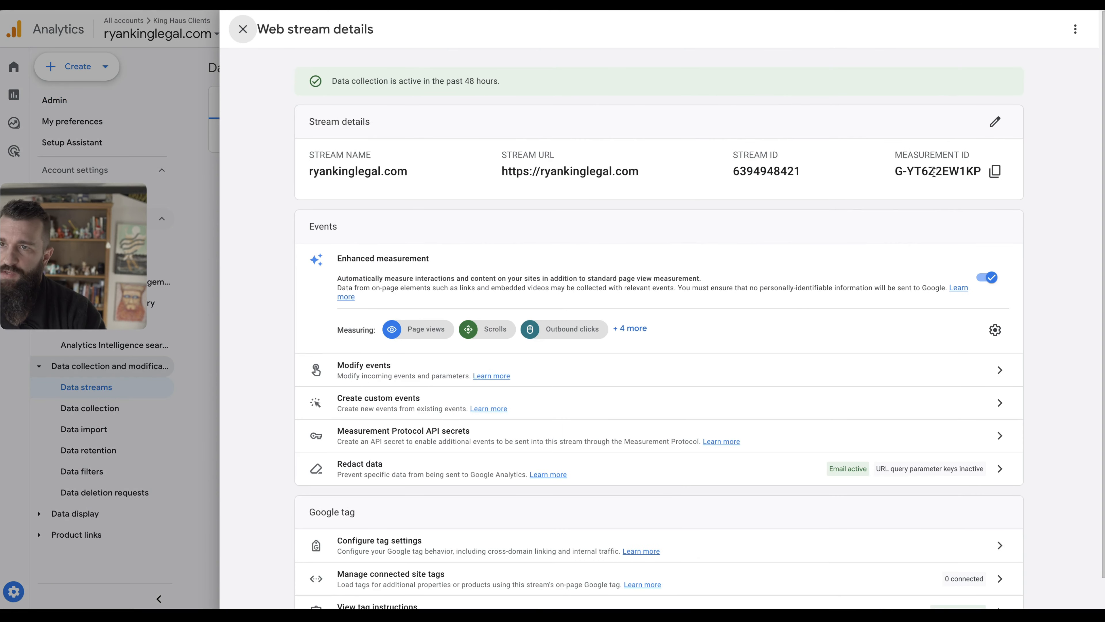
click(996, 171)
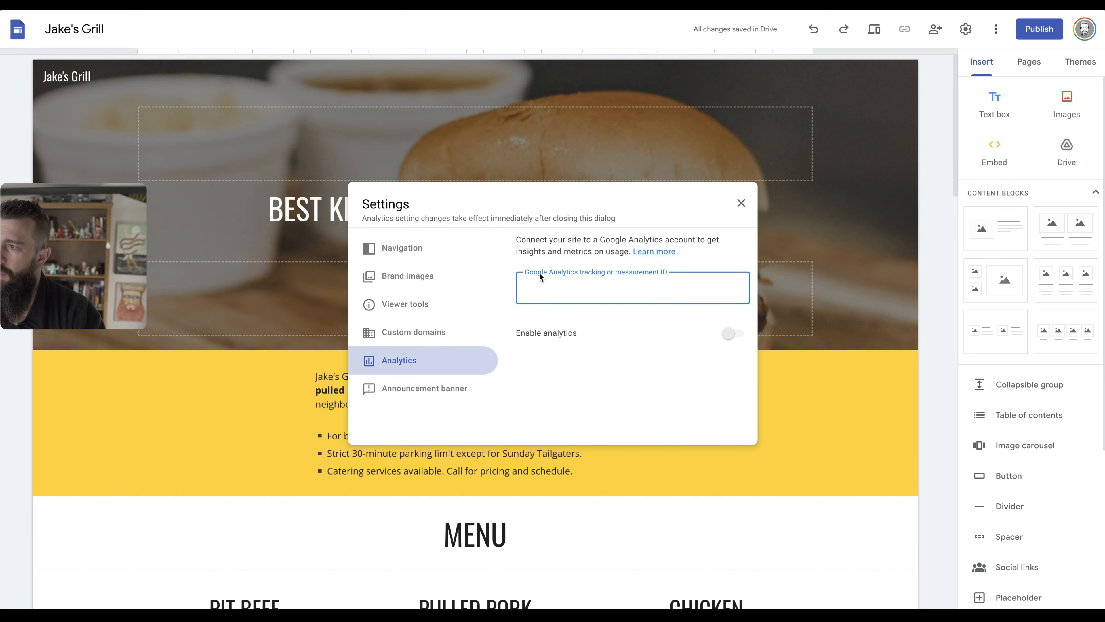
Paste the measurement ID into Analytics, then delete it so analytics stays disabled.
key(ctrl+v)
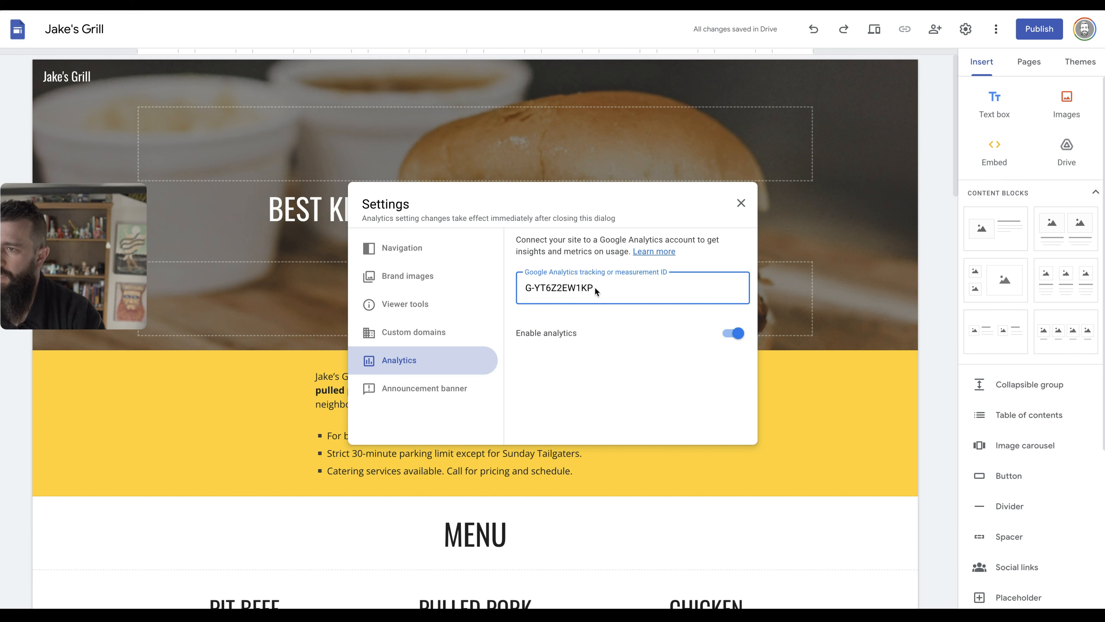
triple_click(593, 285)
key(BackSpace)
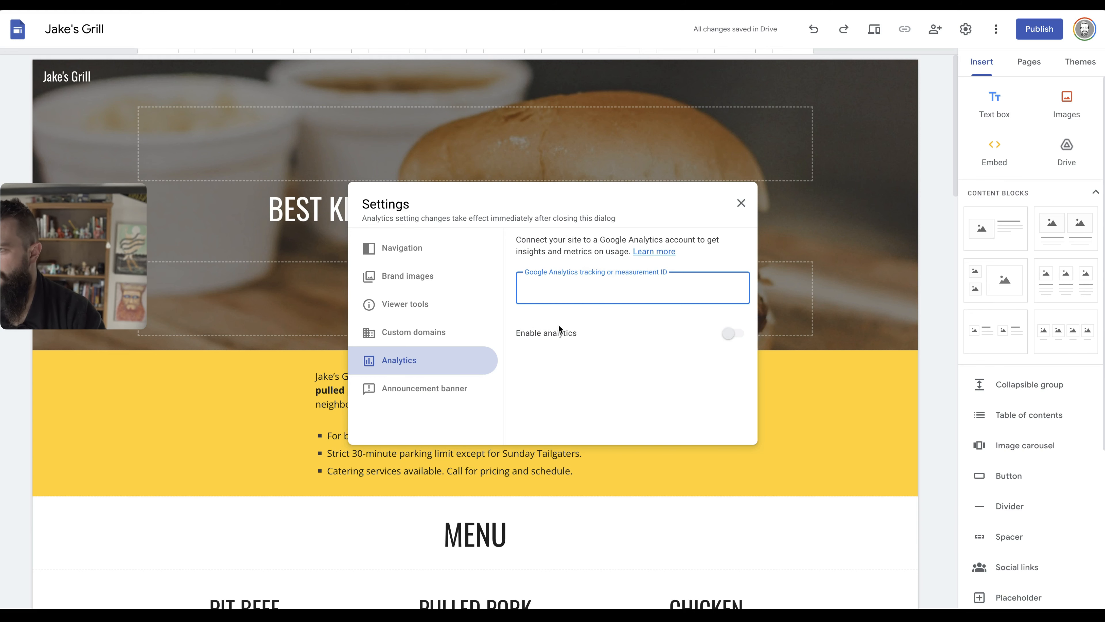
click(565, 333)
Enter the 'Half Off All Sandwiches!' banner message, keep the banner hidden, and close Settings.
click(429, 392)
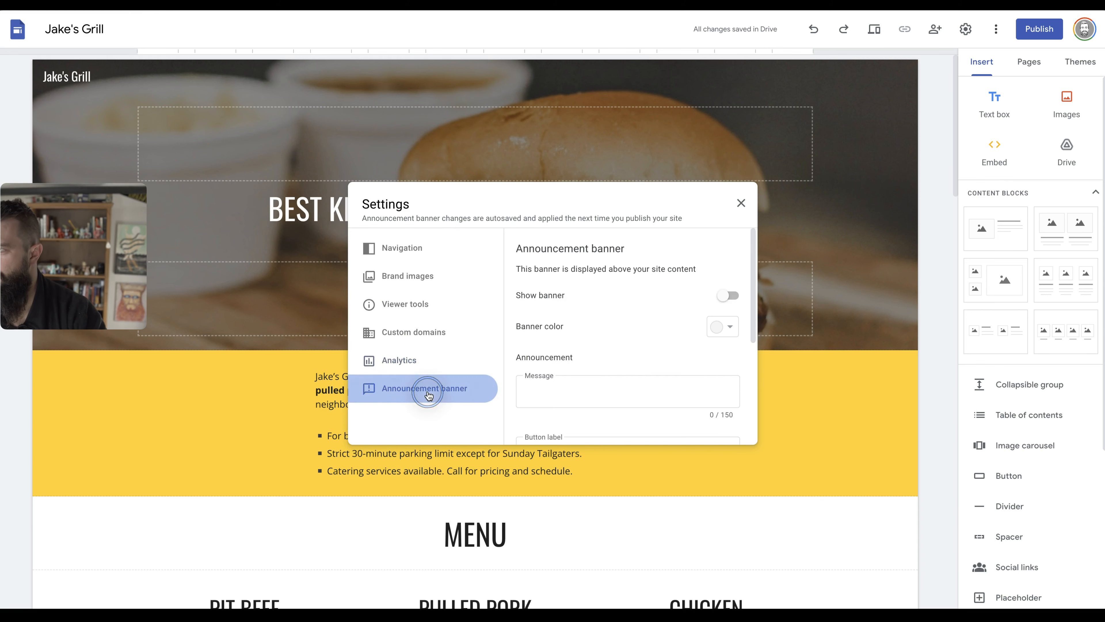
click(725, 302)
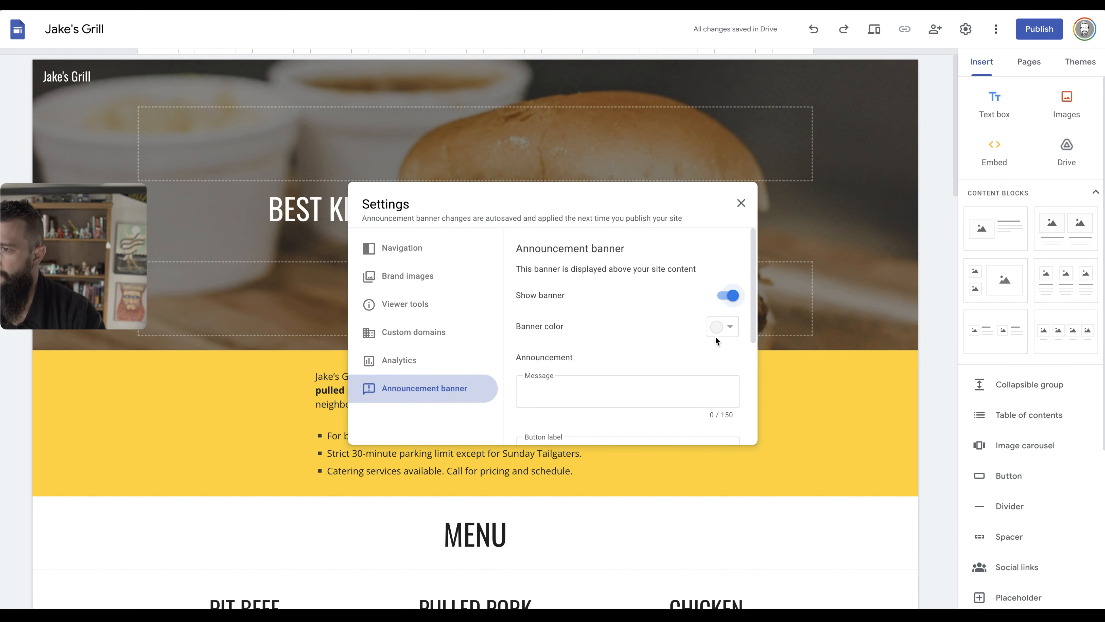
click(627, 391)
text(Half Off All Sandwiches!)
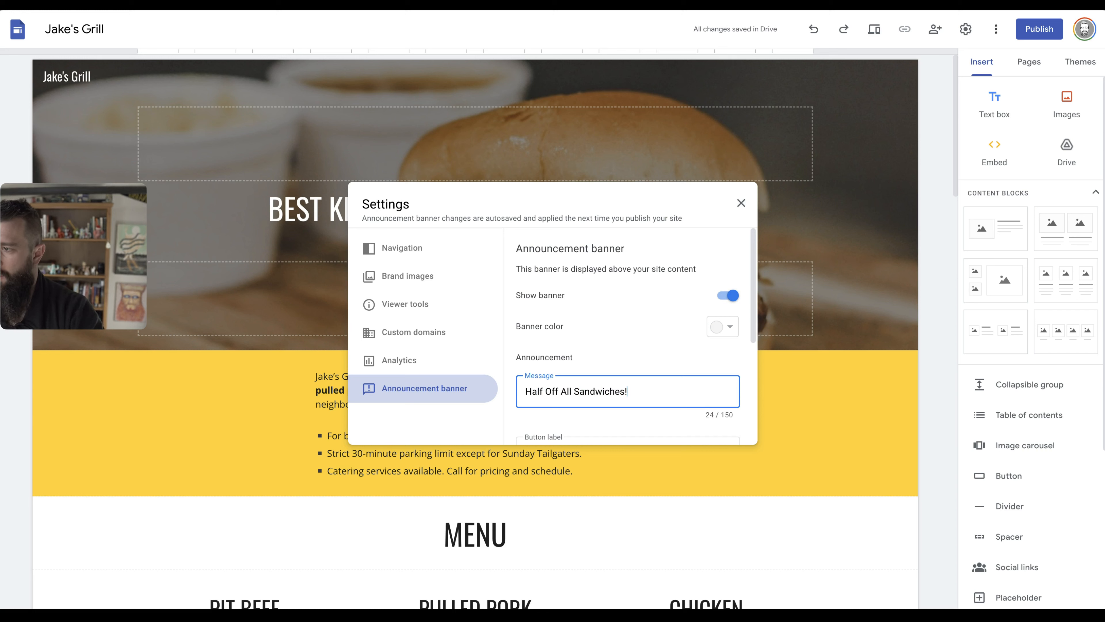
scroll(622, 370, down, 4)
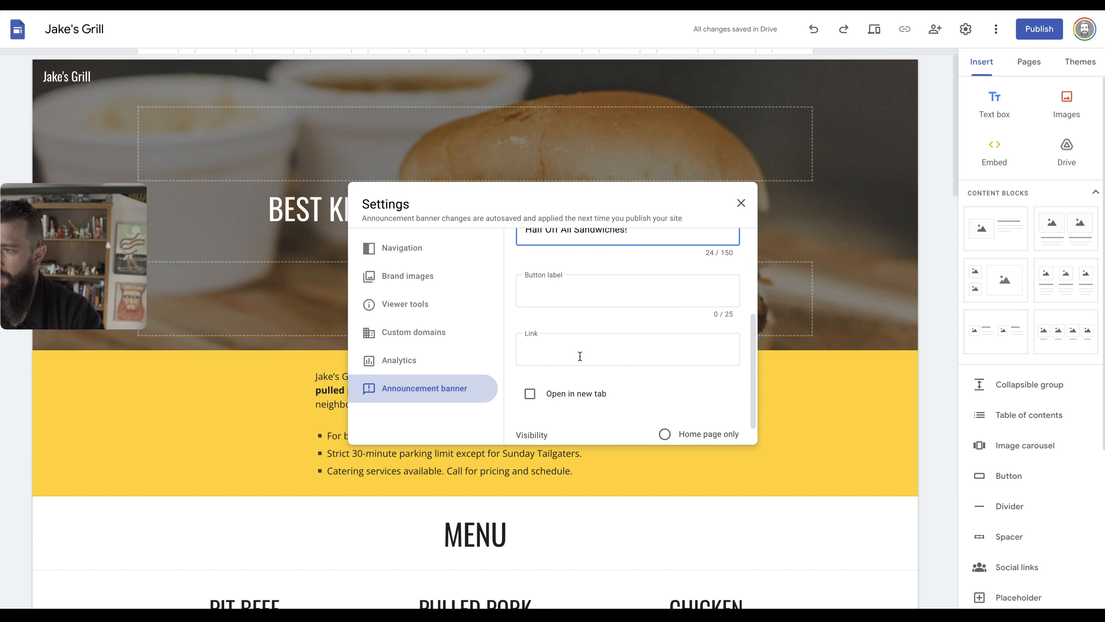
scroll(611, 398, down, 2)
scroll(655, 358, up, 5)
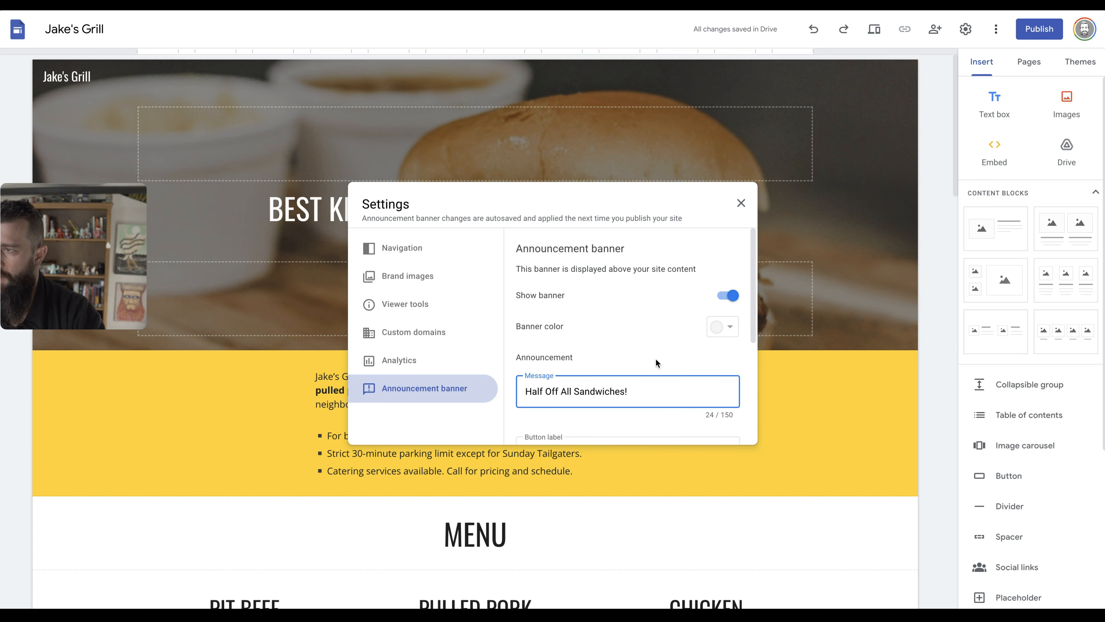
scroll(655, 358, down, 5)
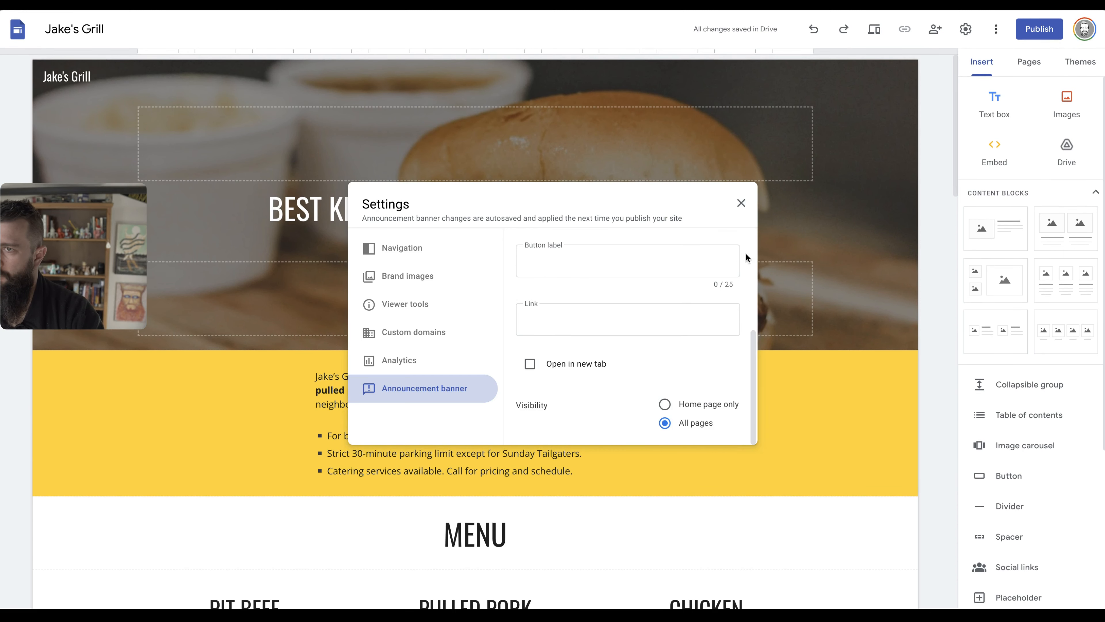
text(f Off All Sandwiches!f)
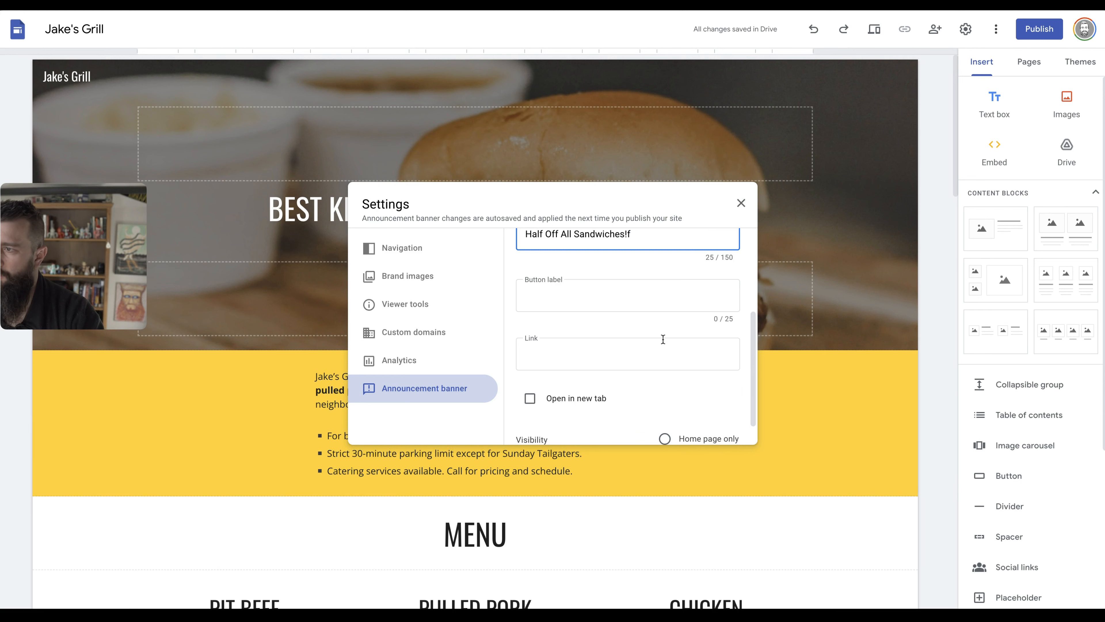
scroll(663, 339, up, 4)
click(733, 298)
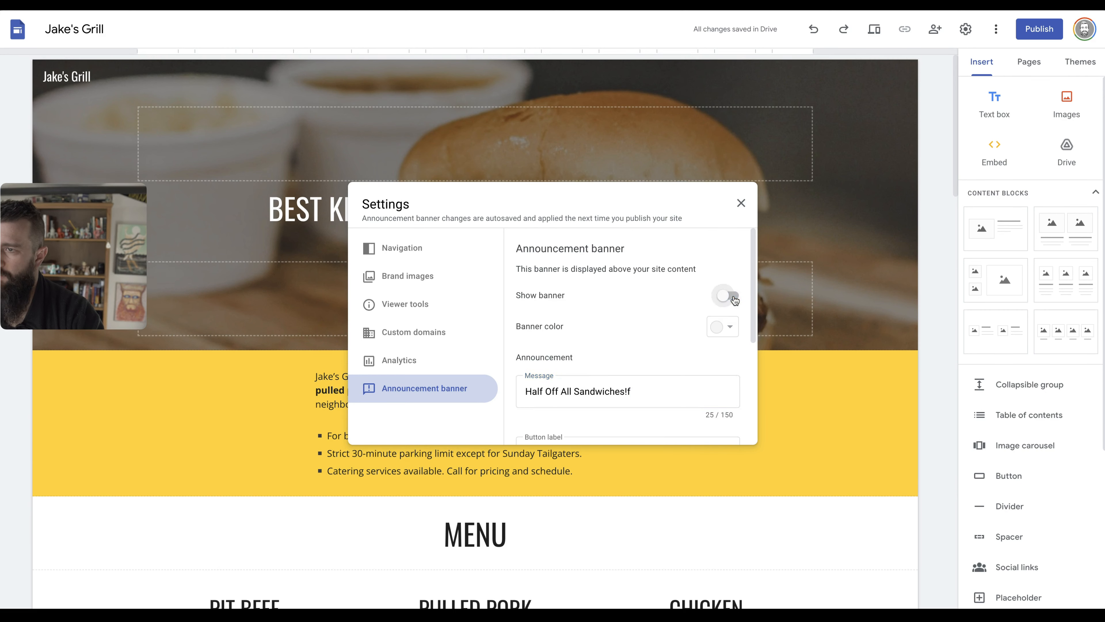
click(741, 203)
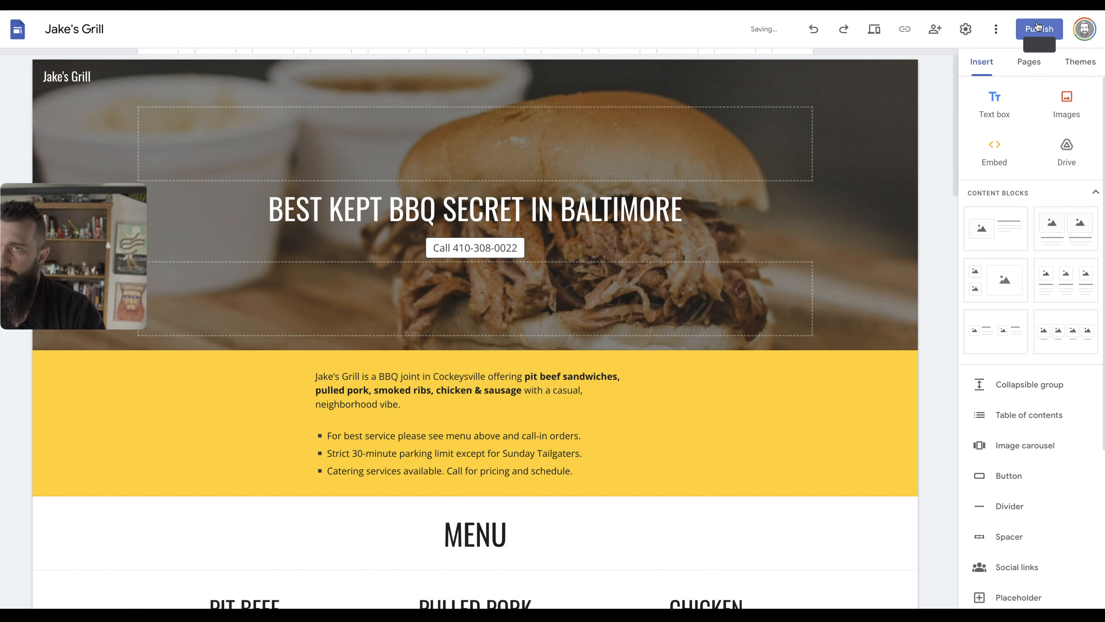
Review the custom domain settings and close Settings.
click(966, 29)
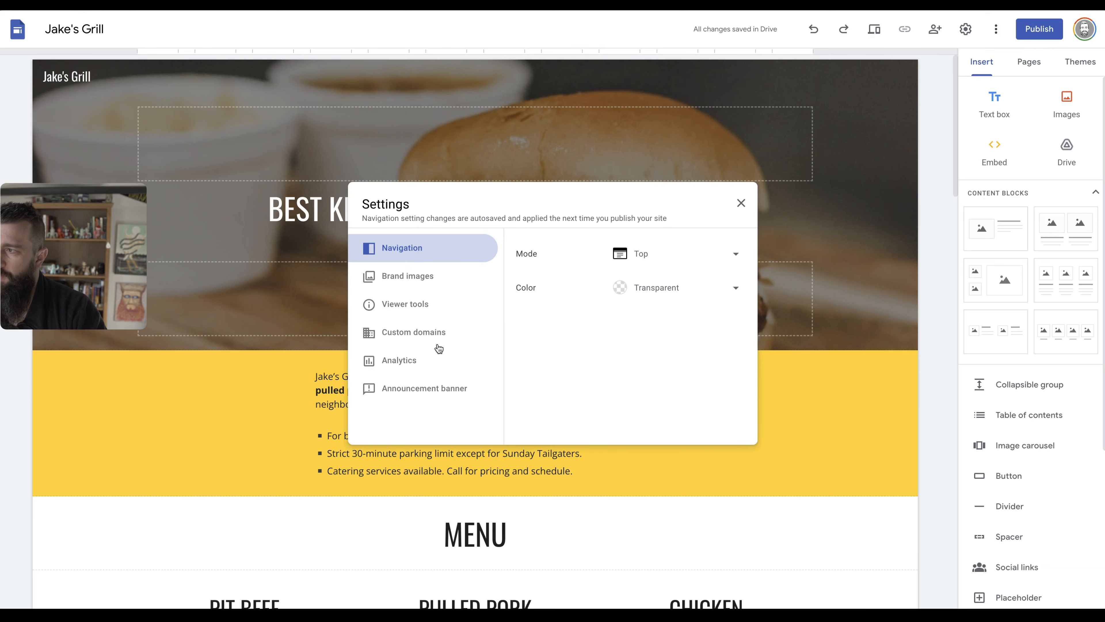
click(441, 334)
click(448, 249)
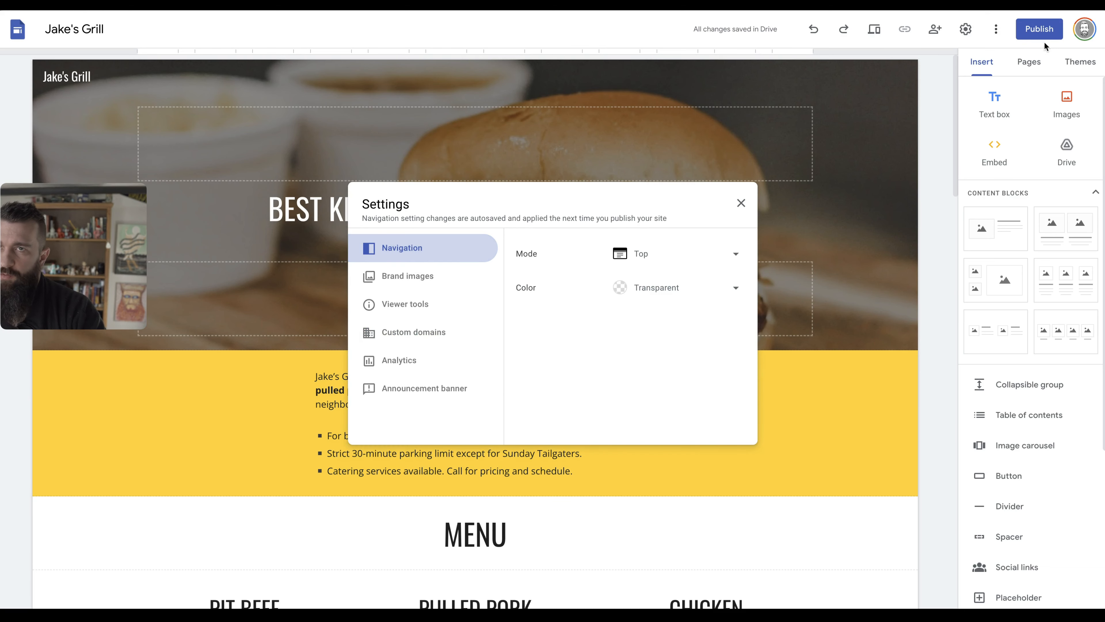
click(1044, 32)
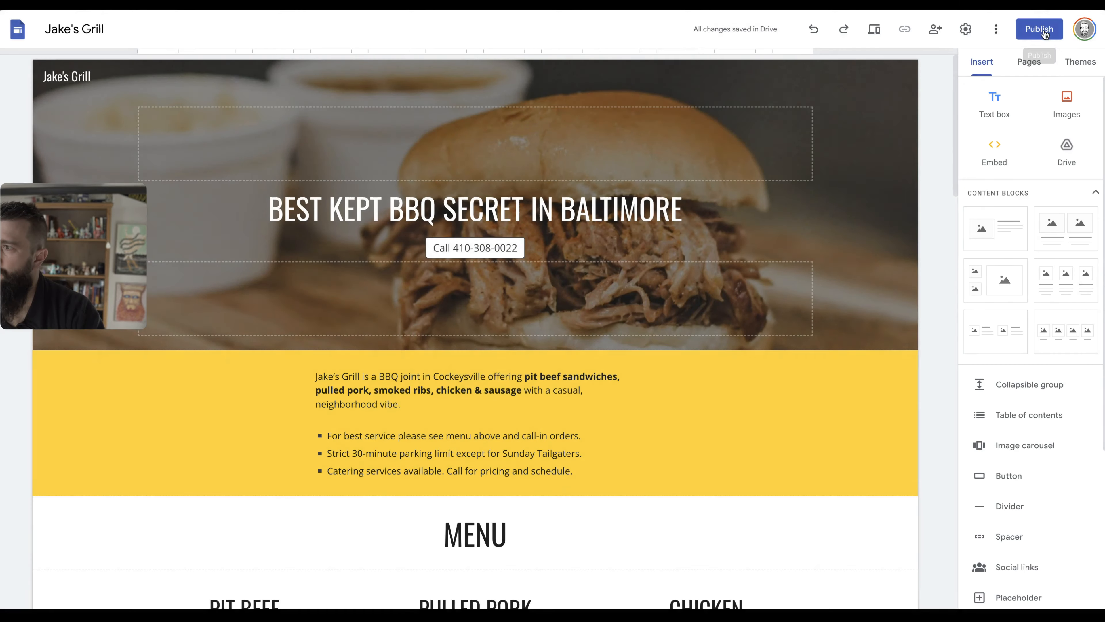
Publish the site with its web address changed to jakesgrill.
click(1045, 33)
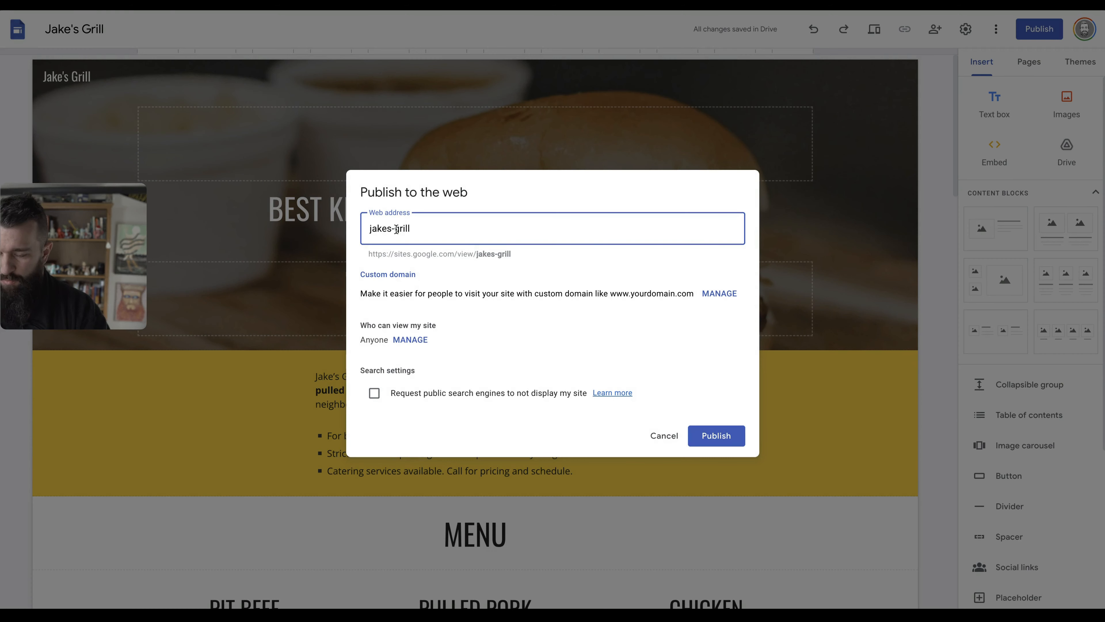
click(393, 228)
key(BackSpace)
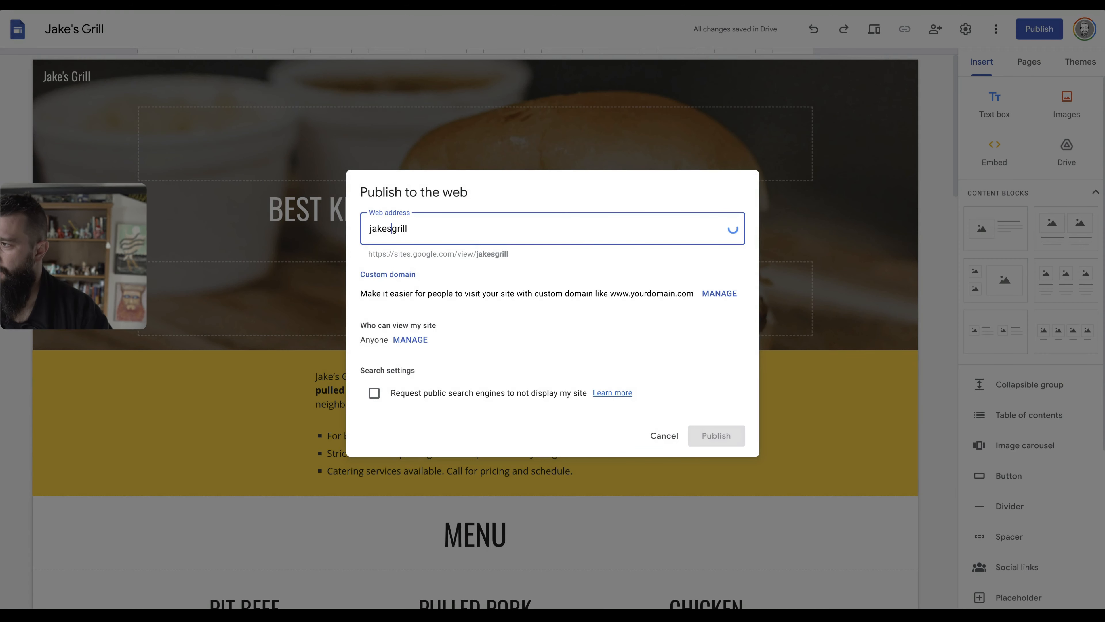
drag(366, 256, 478, 251)
click(494, 254)
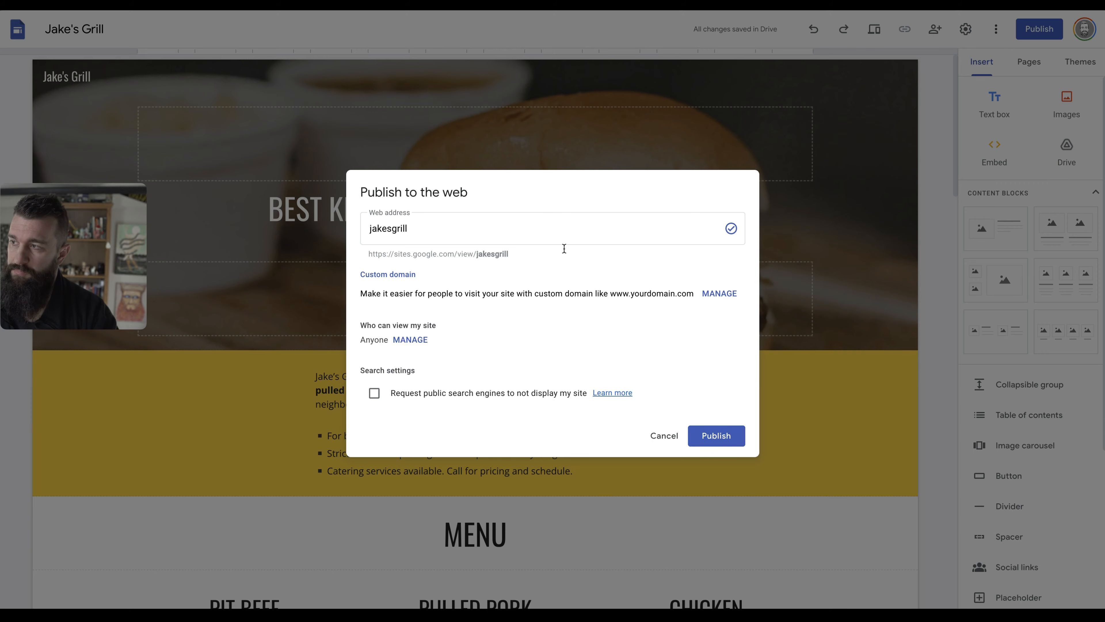
click(713, 435)
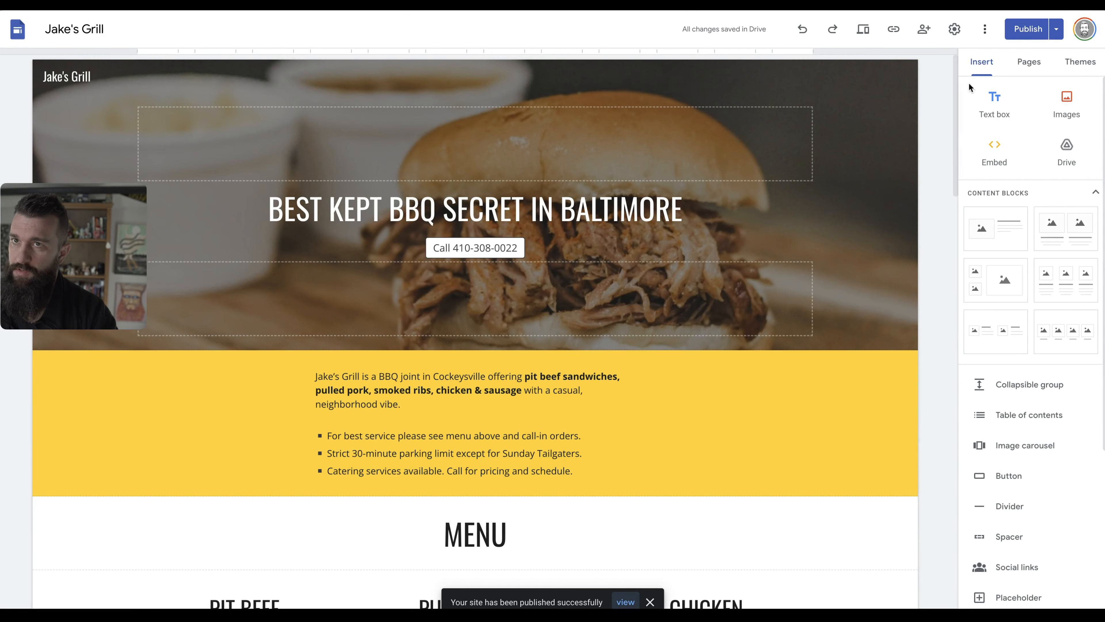
Browse the live Jake's Grill page from the BBQ hero banner to hours, then edit it.
click(1056, 28)
click(999, 92)
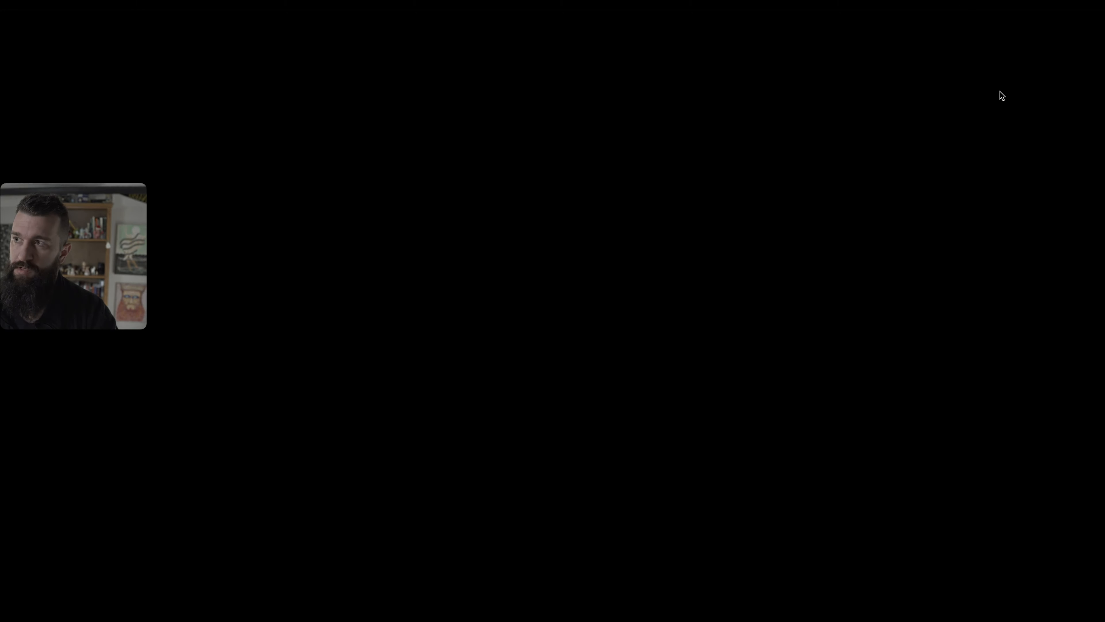
scroll(513, 264, down, 15)
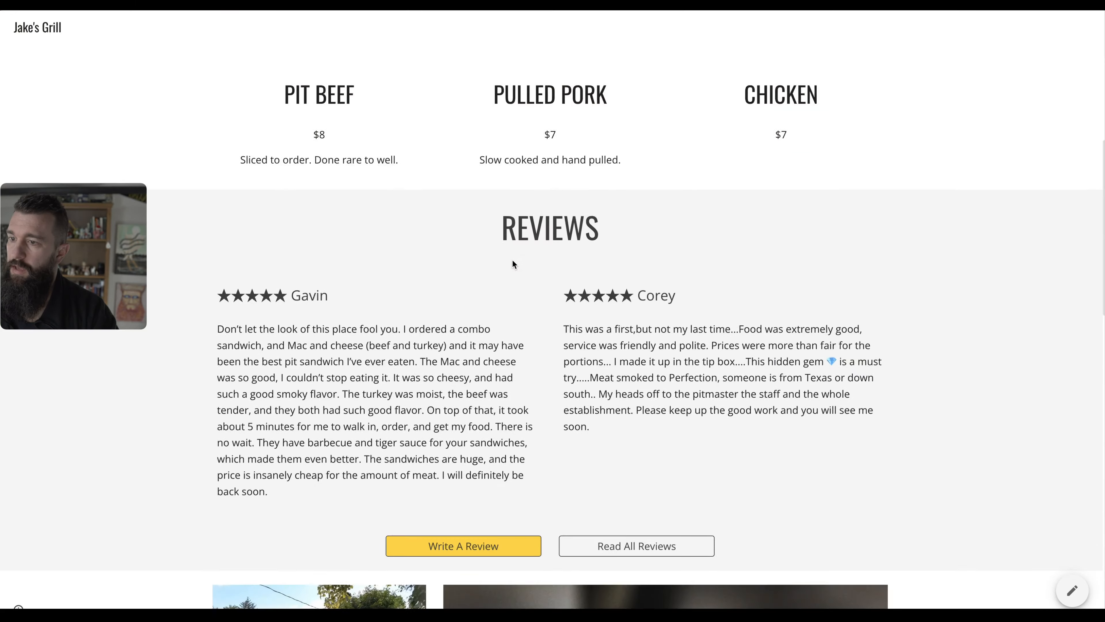
scroll(514, 261, down, 5)
scroll(512, 259, up, 20)
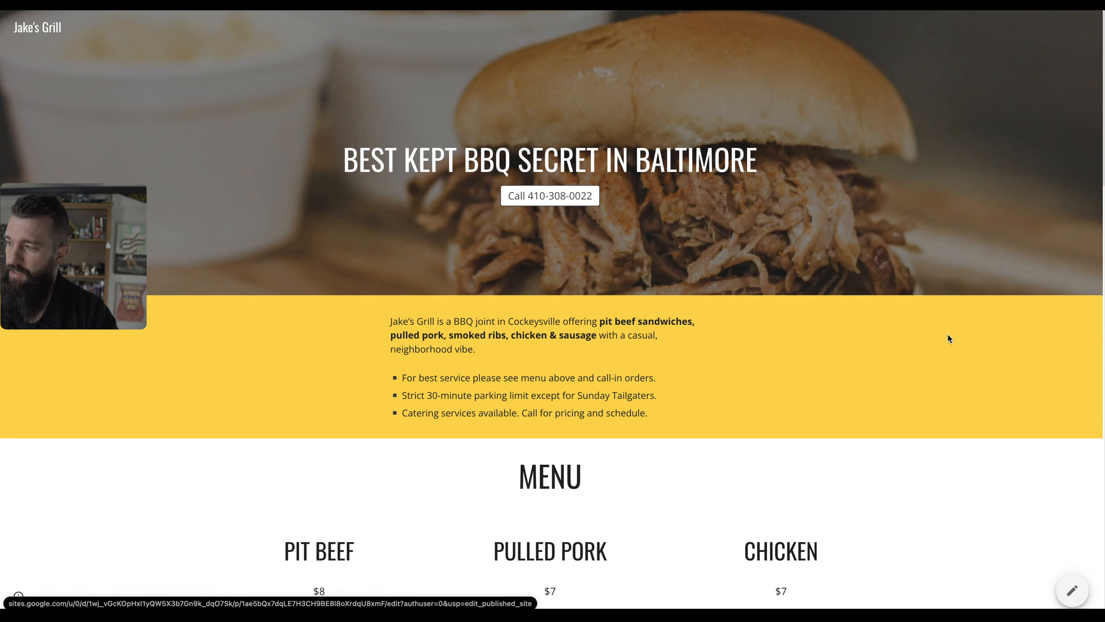
scroll(454, 249, up, 2)
scroll(453, 248, down, 15)
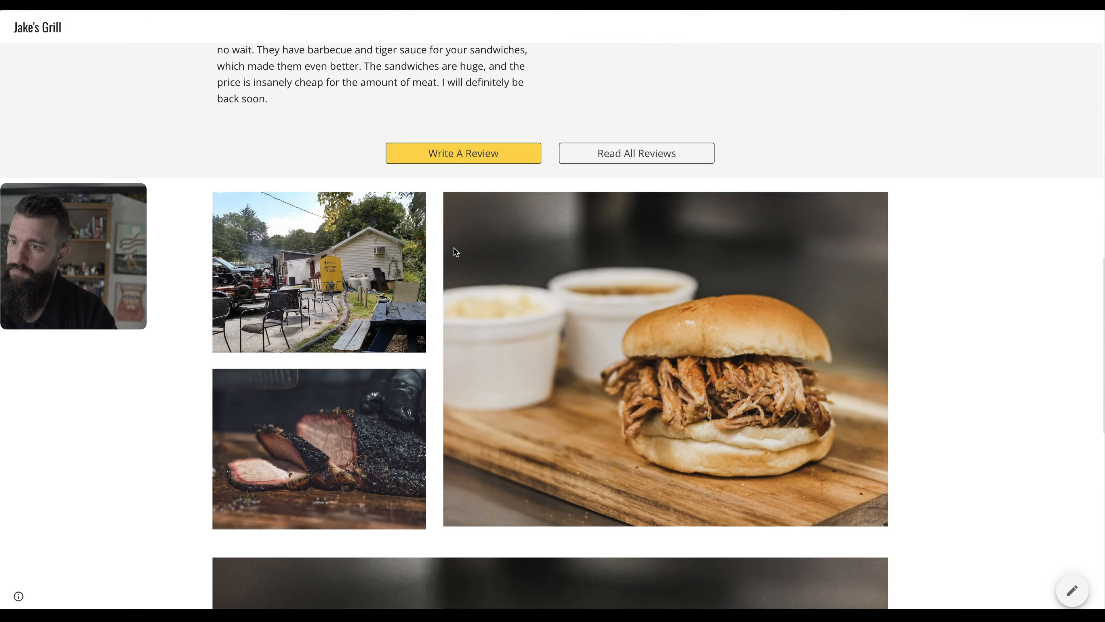
scroll(453, 247, down, 3)
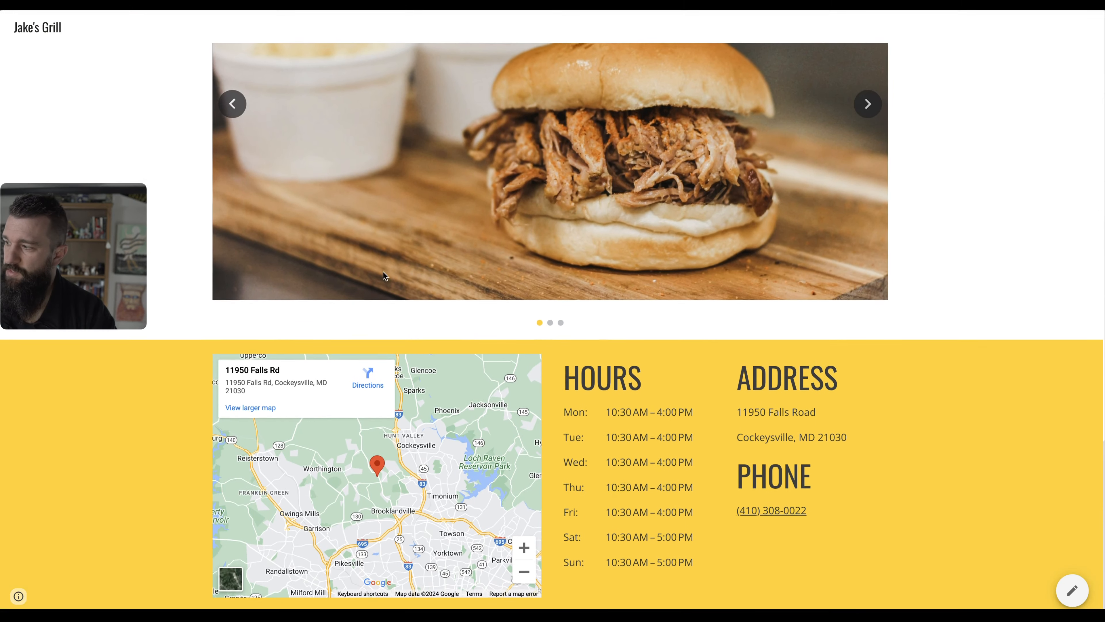
mouse_move(18, 600)
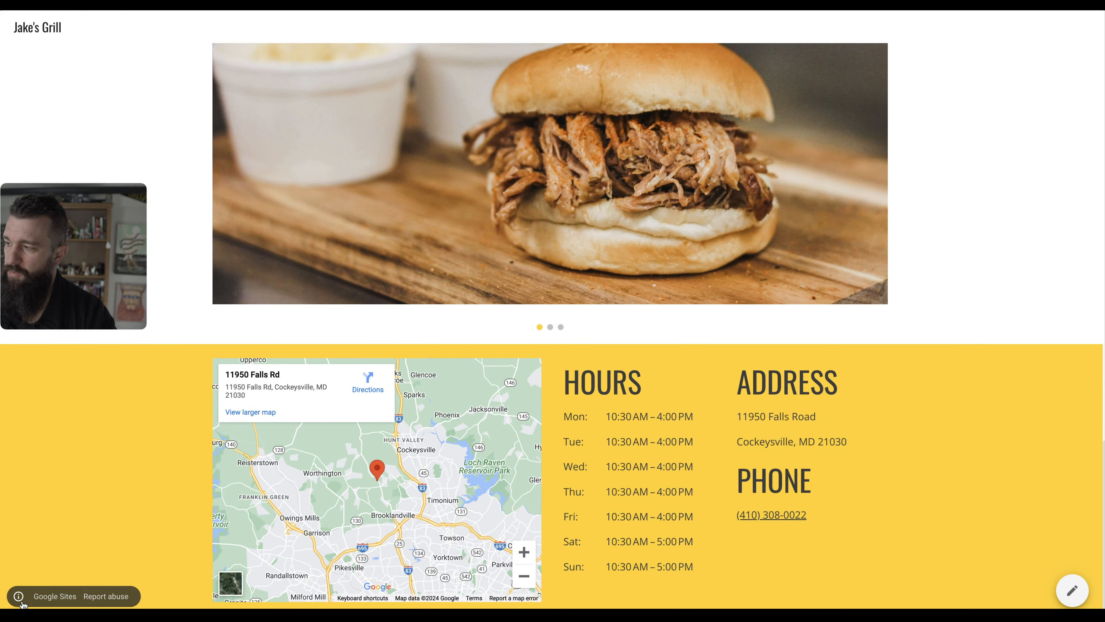
scroll(130, 503, up, 15)
scroll(129, 503, up, 5)
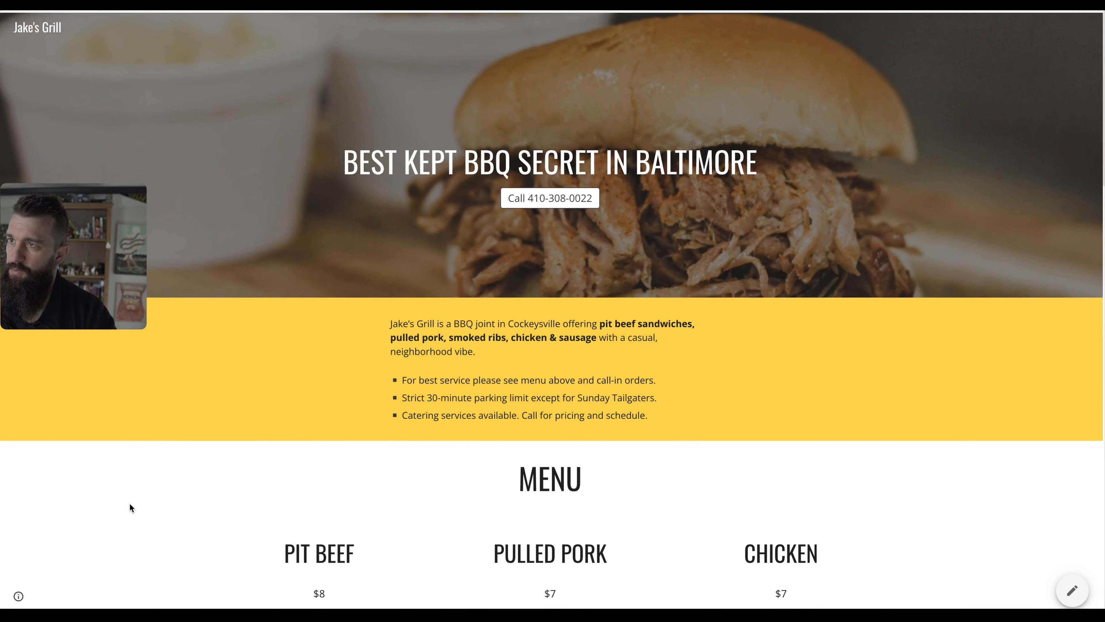
click(1071, 591)
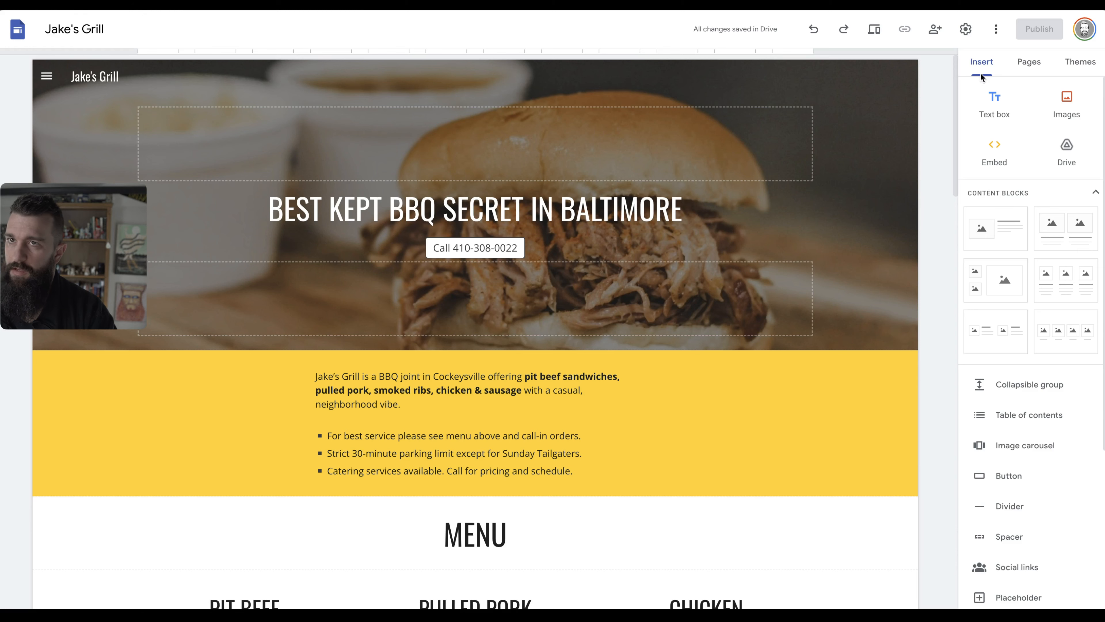
click(965, 28)
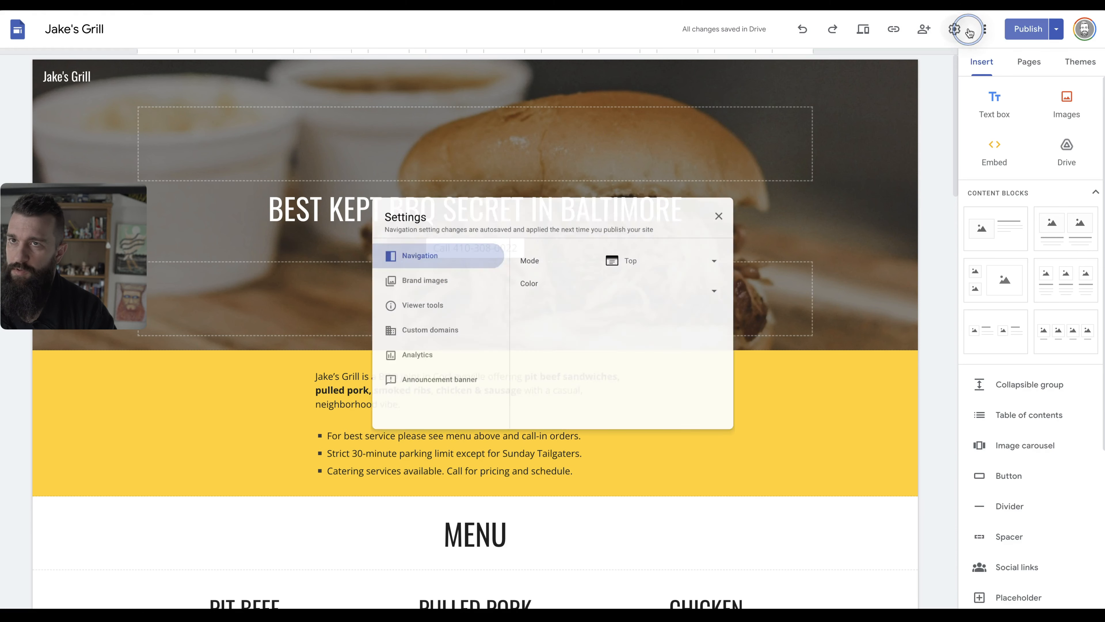
click(418, 333)
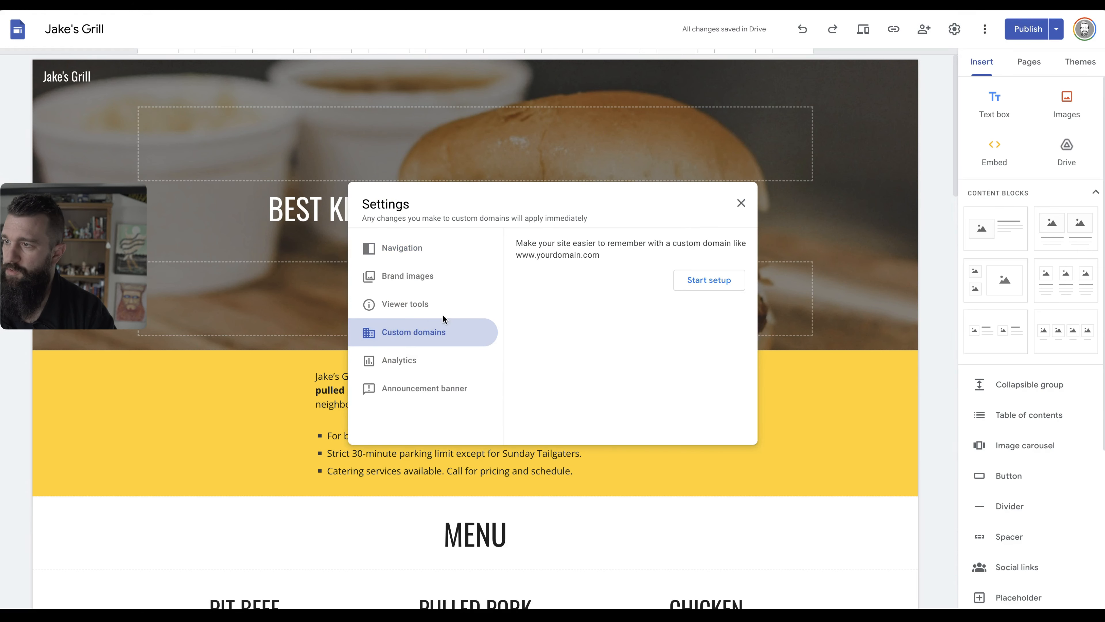
click(741, 280)
click(571, 287)
text(strongsites.app)
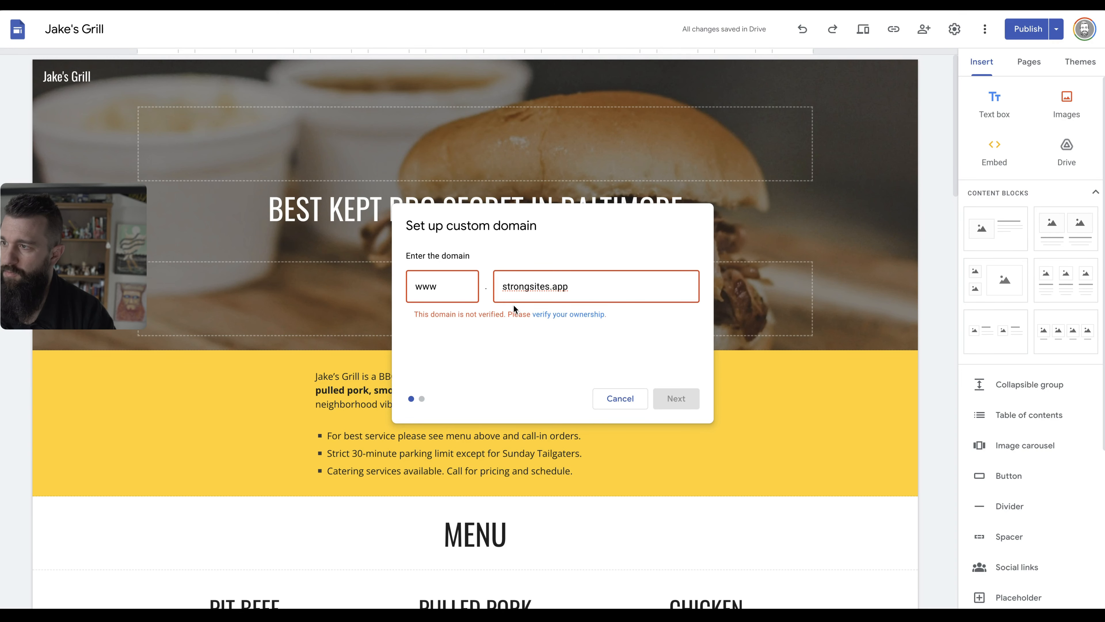
click(567, 314)
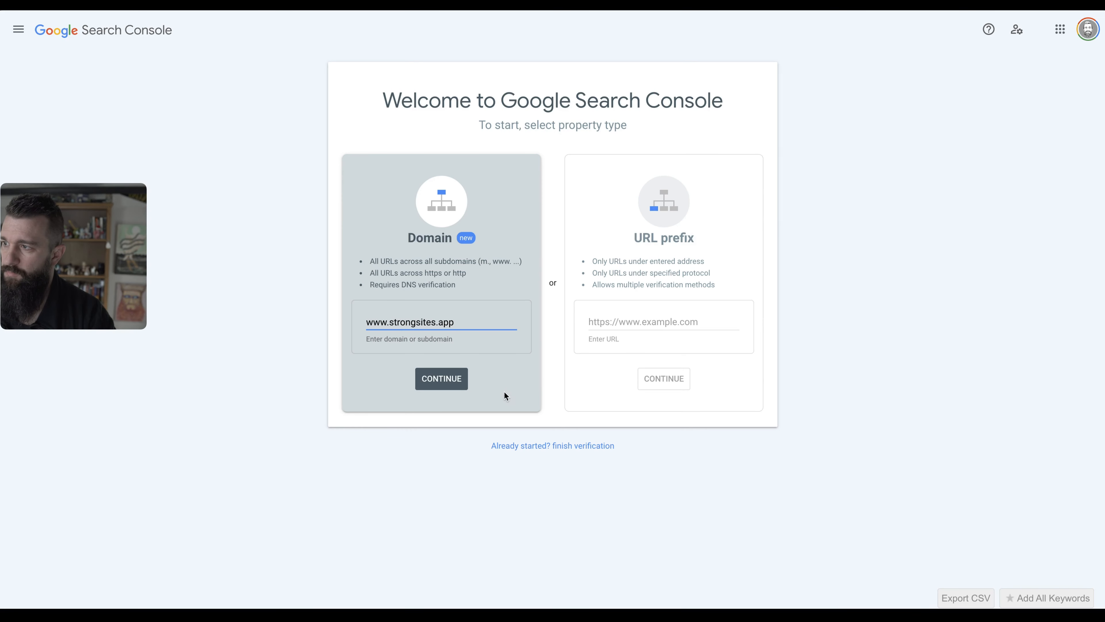
click(456, 390)
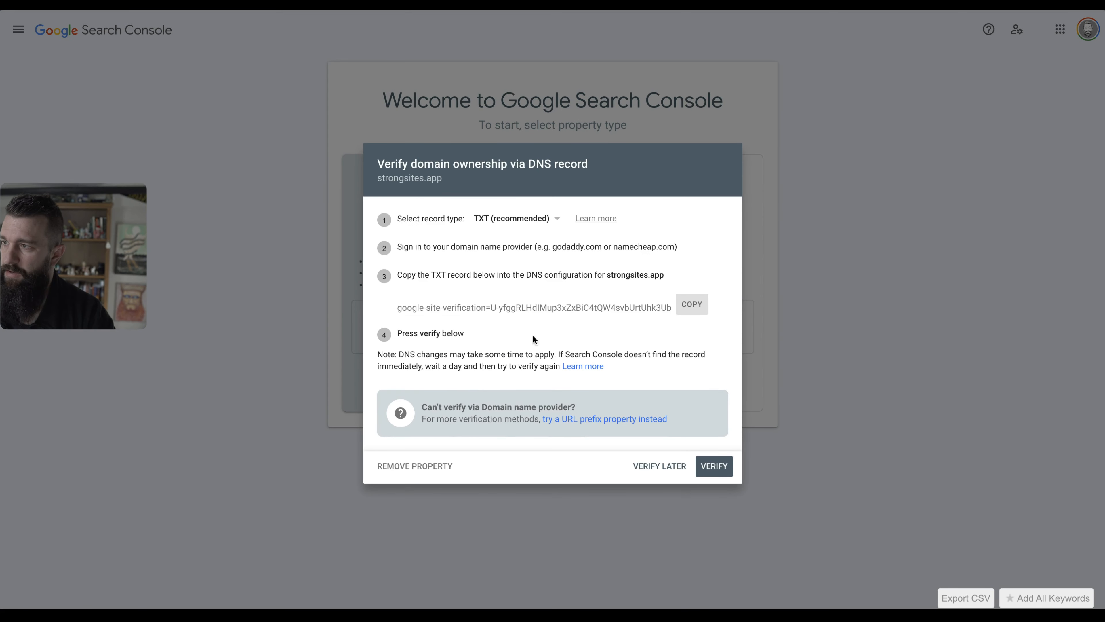
click(532, 230)
Open the DNS records for strongsites.app in Porkbun.
mouse_move(1, 436)
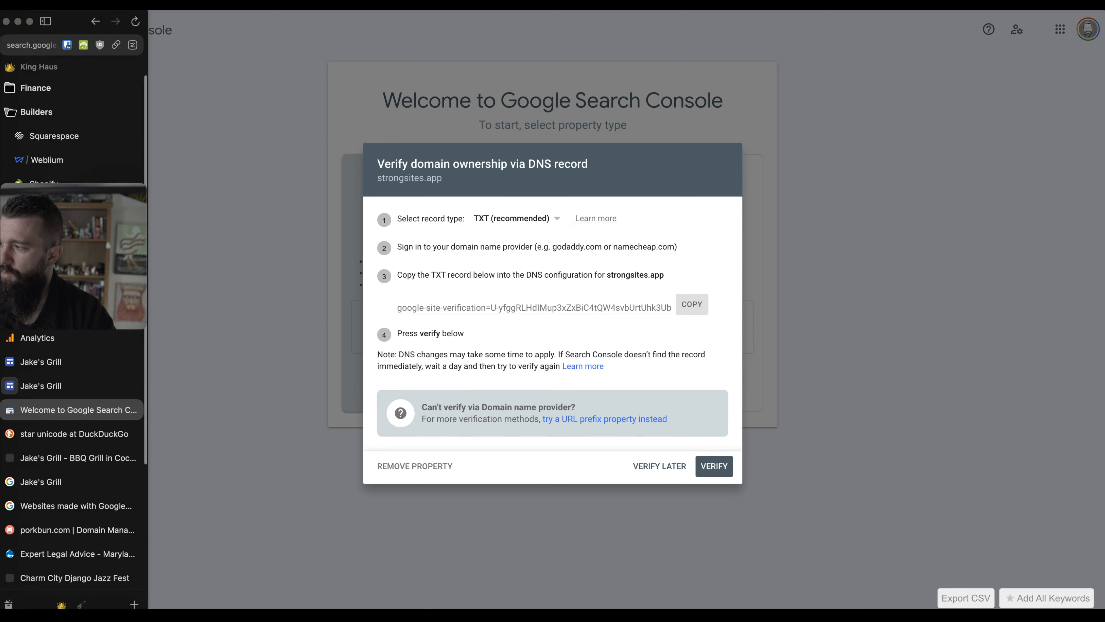
click(59, 539)
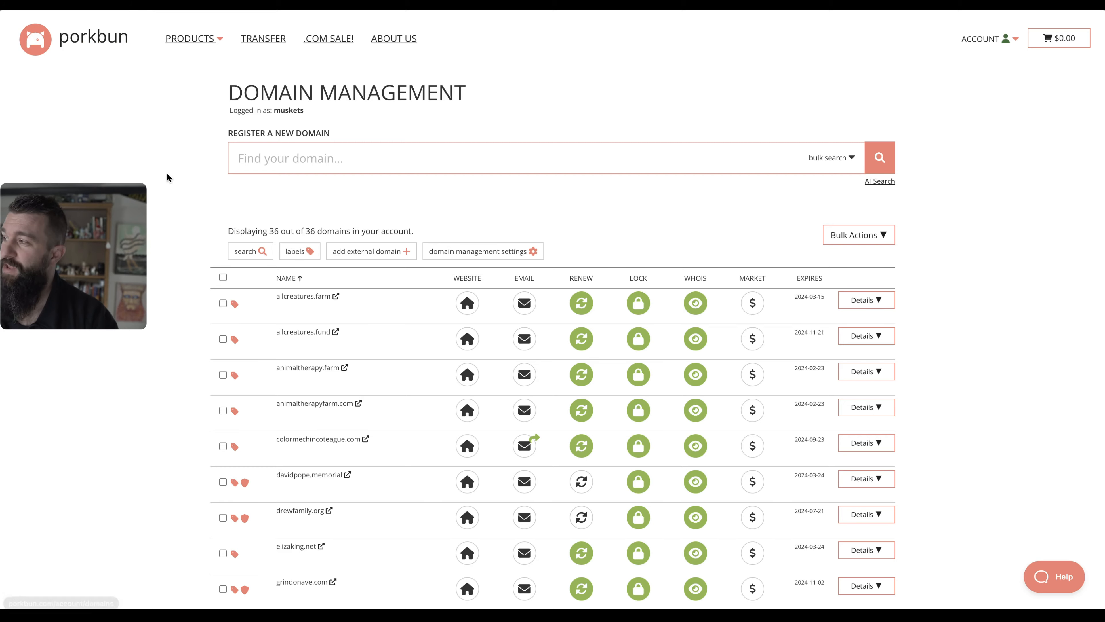
scroll(391, 226, down, 20)
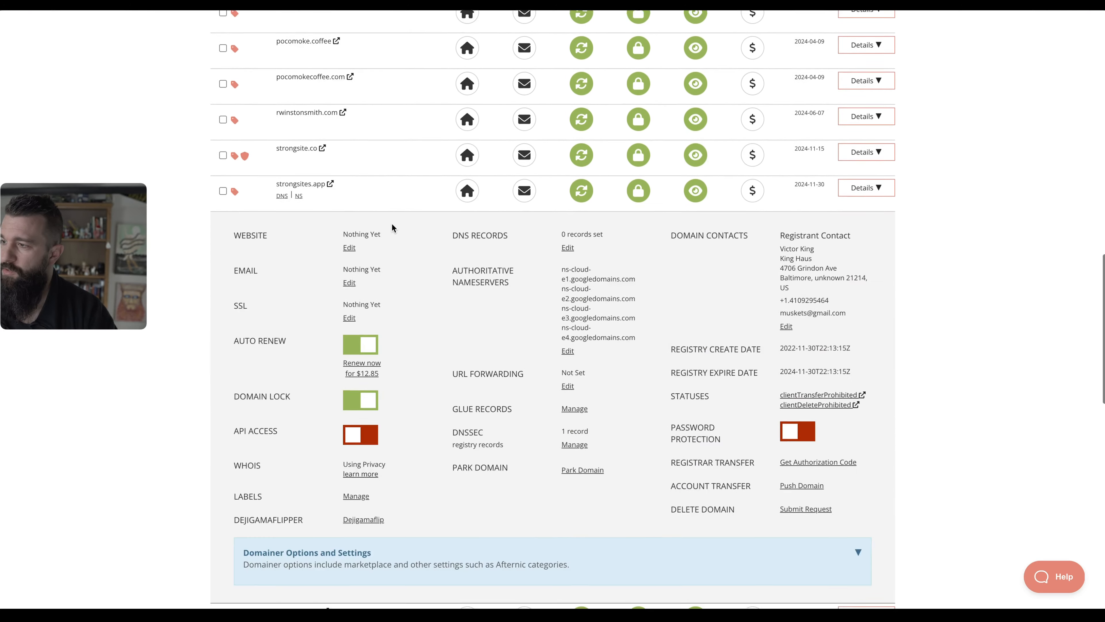
scroll(391, 223, up, 3)
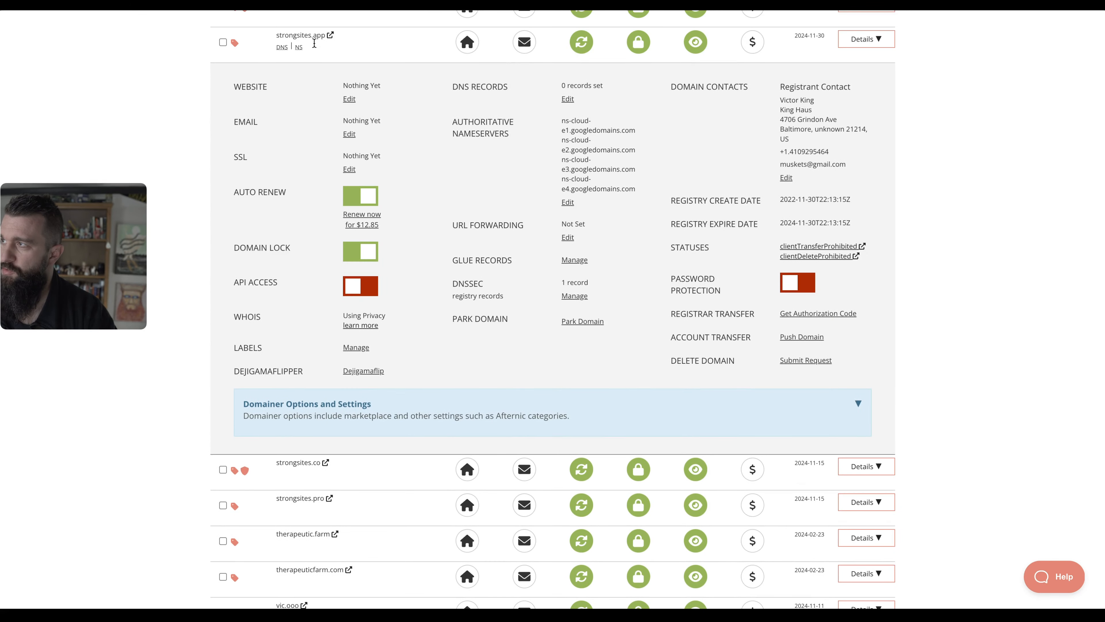
scroll(369, 104, up, 1)
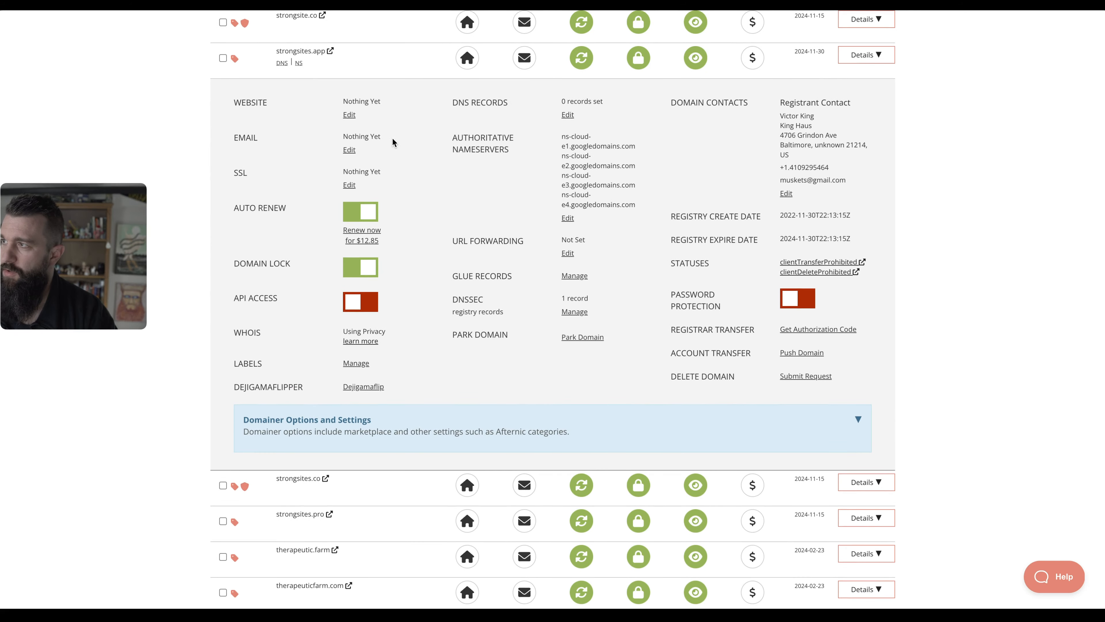
click(567, 115)
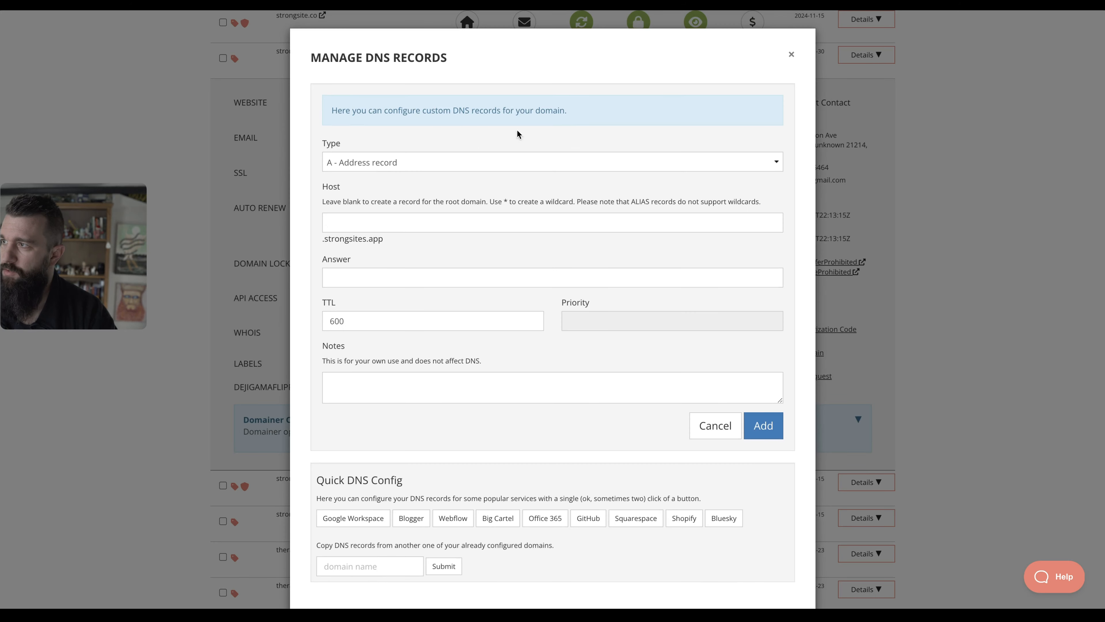
Add a TXT record with host www and the pasted Google site-verification value.
click(459, 161)
click(436, 214)
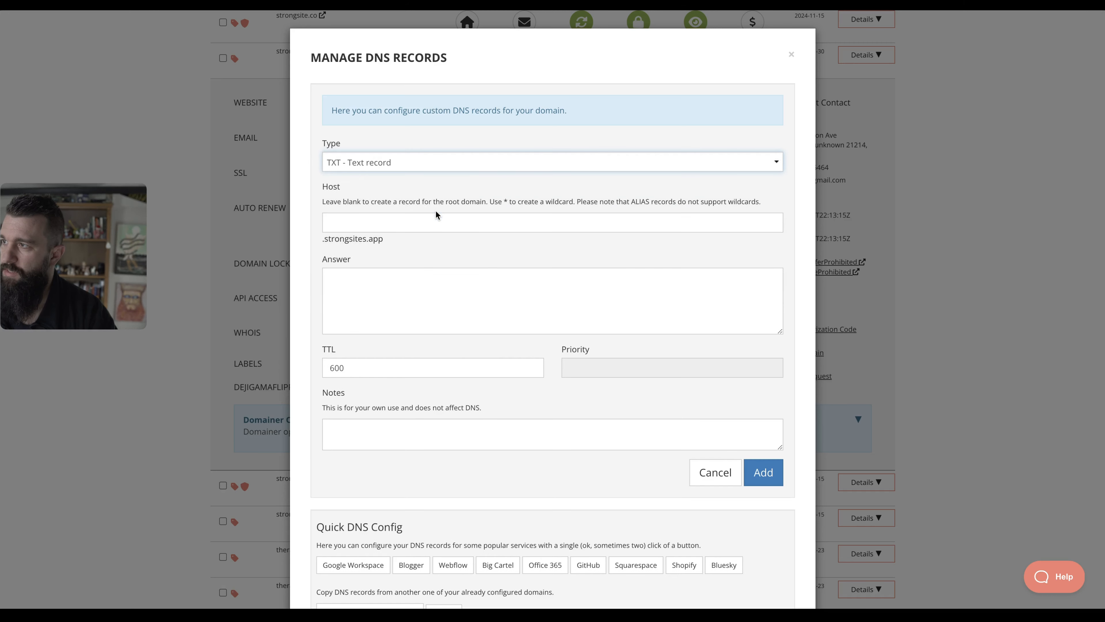
click(429, 221)
click(419, 282)
text(google-site-verification=U-yfggRLHdIMup3xZxBiC4tQW4svbUrtUhk3Ubfmx2Q)
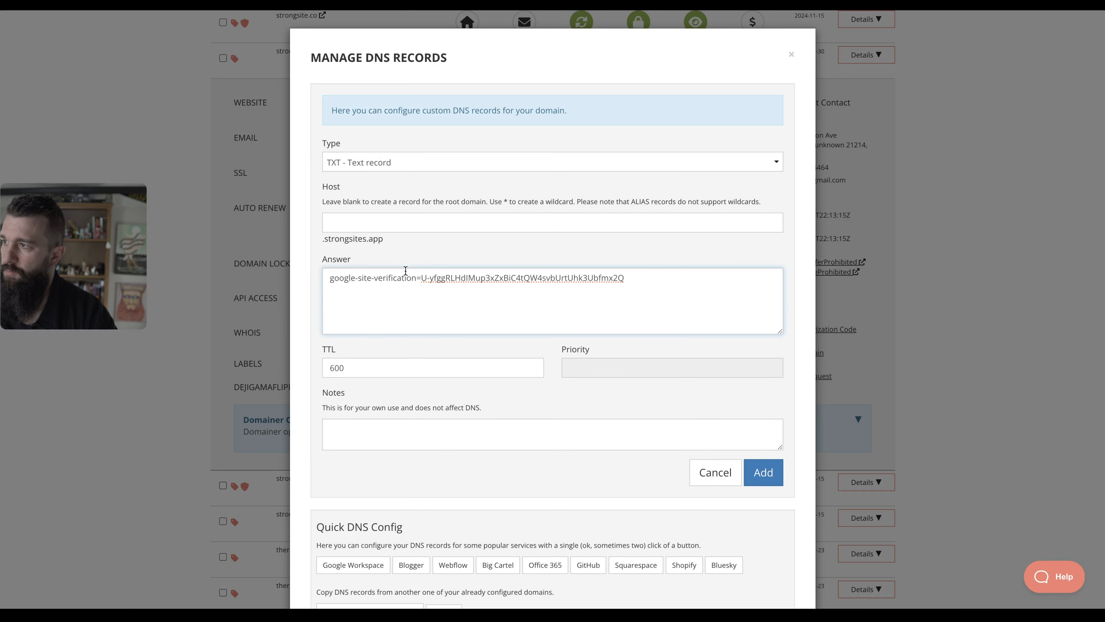
click(397, 222)
text(www)
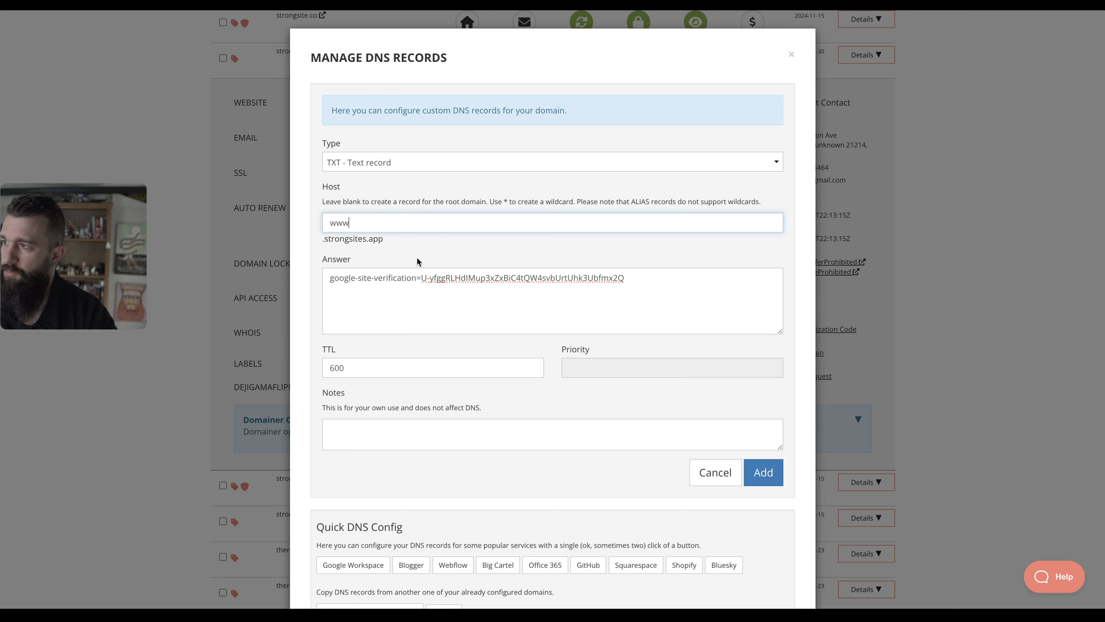
click(417, 261)
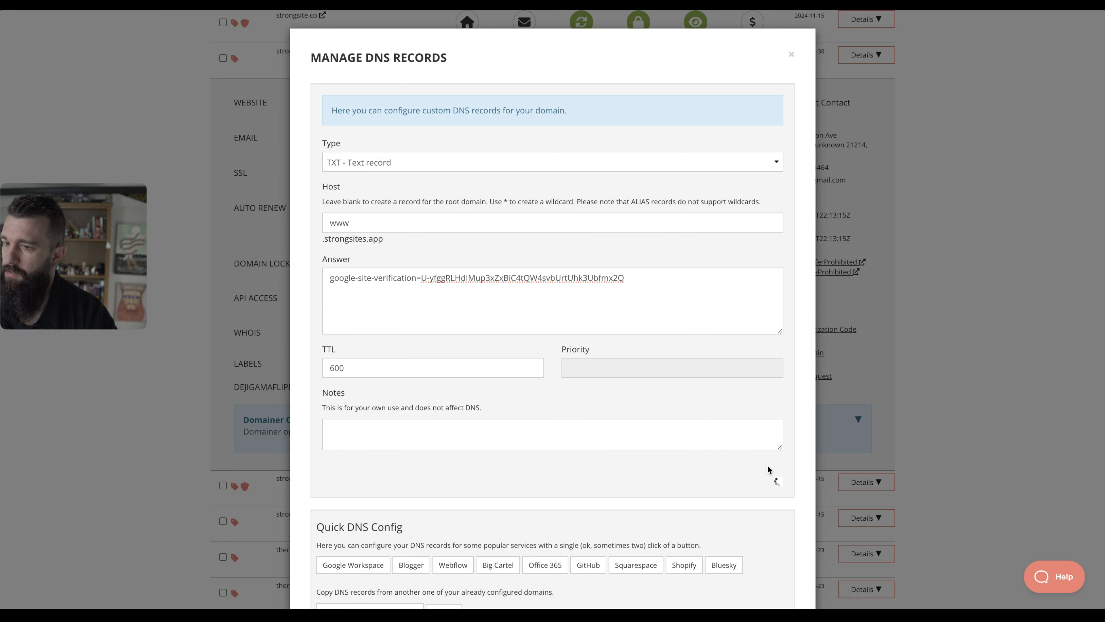
click(767, 469)
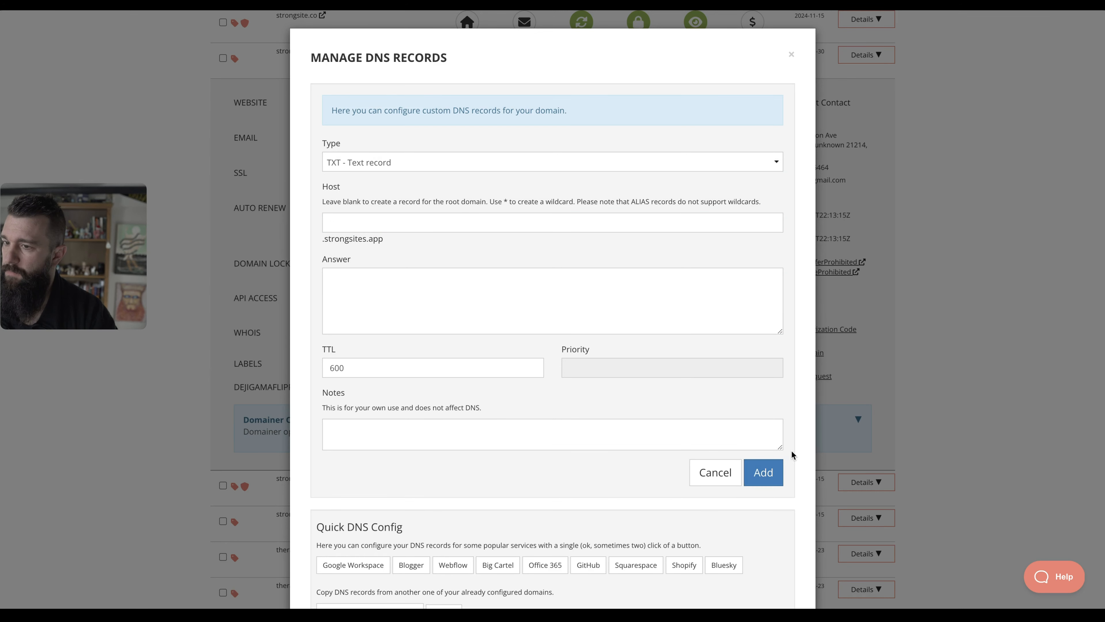
Ask Search Console to verify the strongsites.app DNS record.
scroll(603, 309, down, 5)
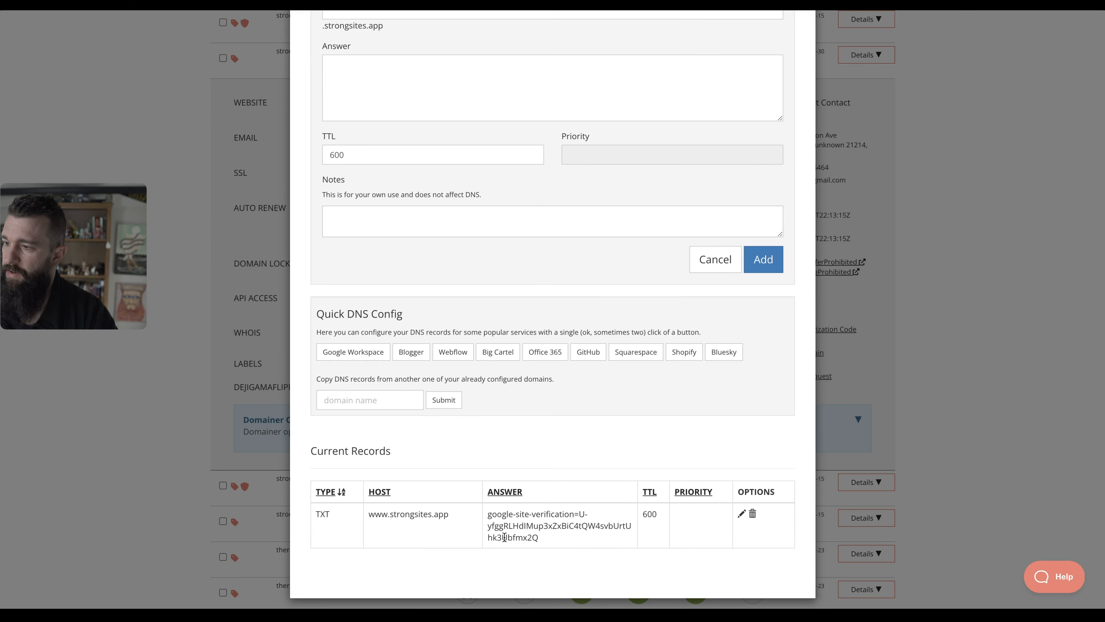
key(alt+Tab)
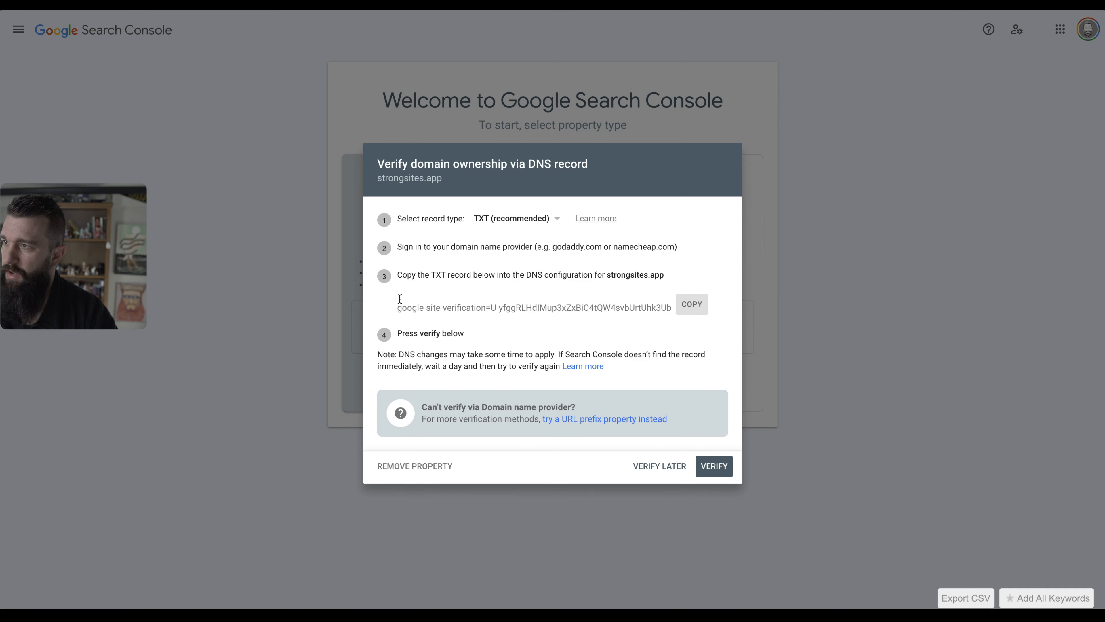
click(714, 466)
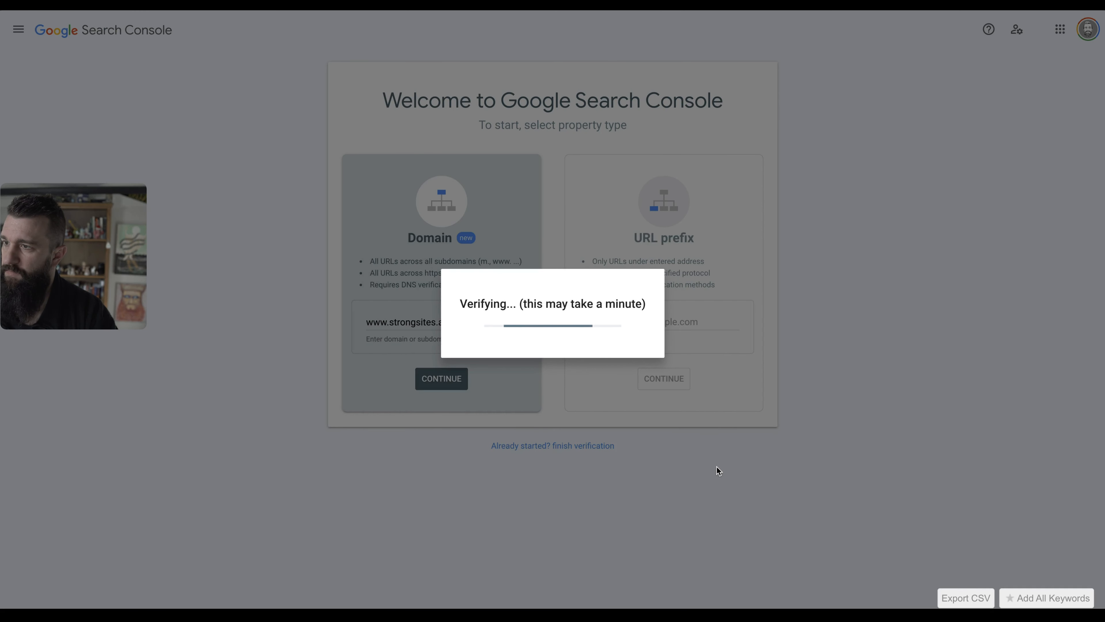
Remove www from the TXT record's host so it covers strongsites.app, then verify again.
key(alt+Tab)
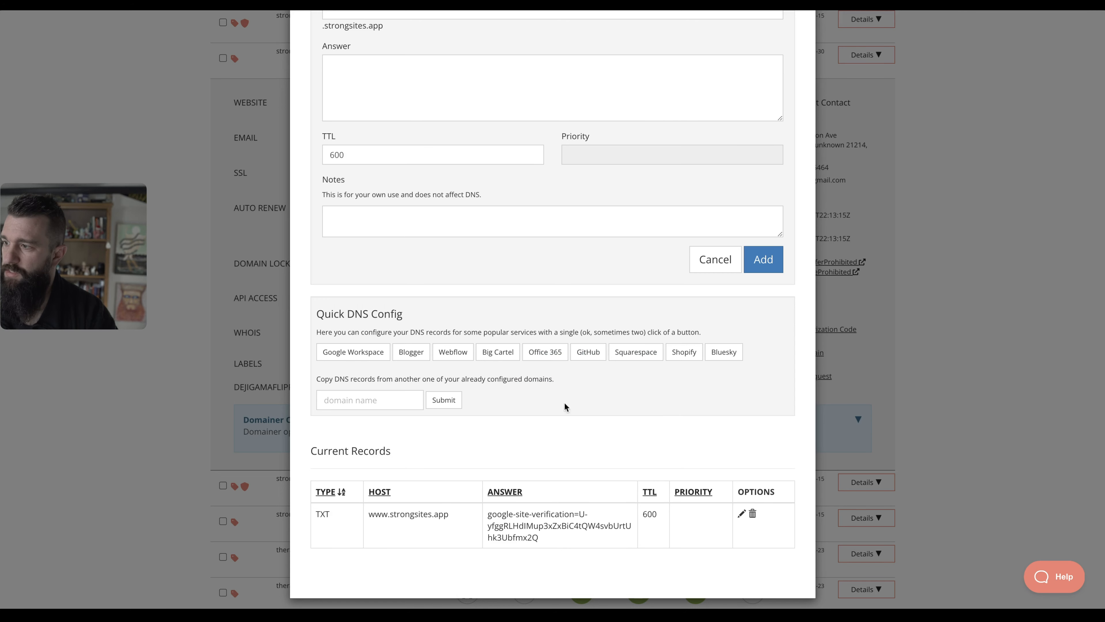
click(738, 513)
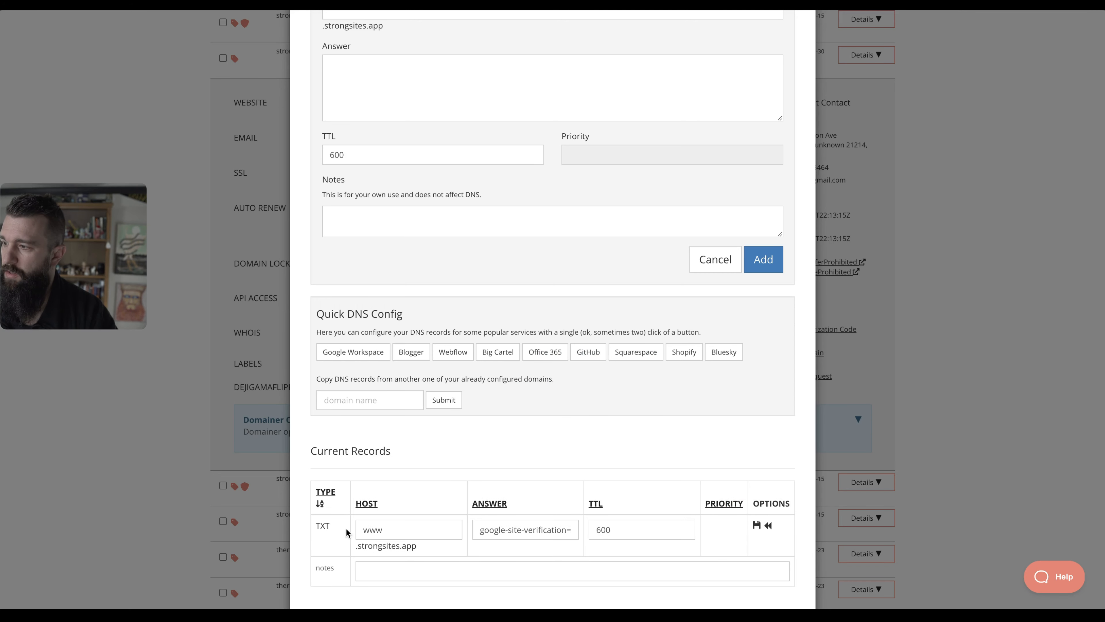
double_click(395, 530)
key(BackSpace)
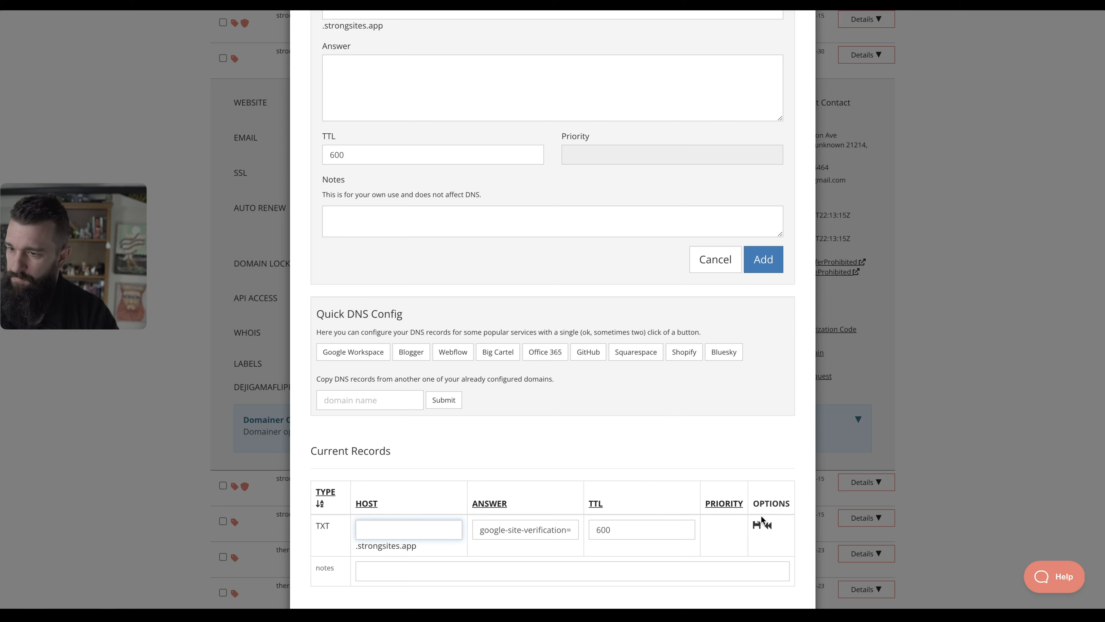
click(757, 525)
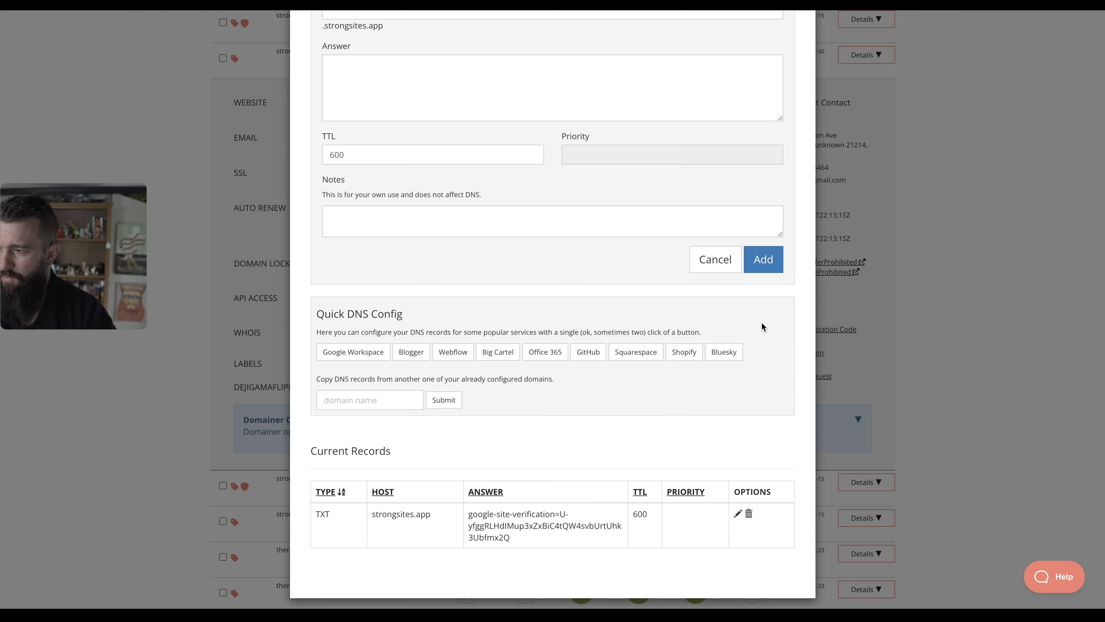
key(ctrl+Tab)
click(722, 465)
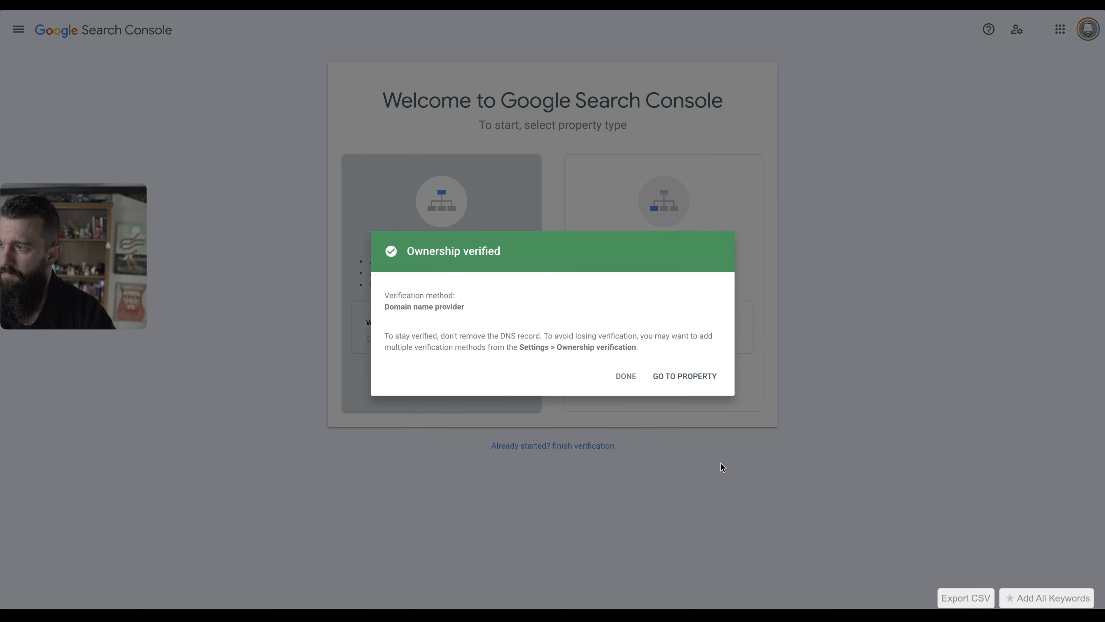
Open the verified strongsites.app property in Search Console, then return to the Jake's Grill site editor.
click(697, 379)
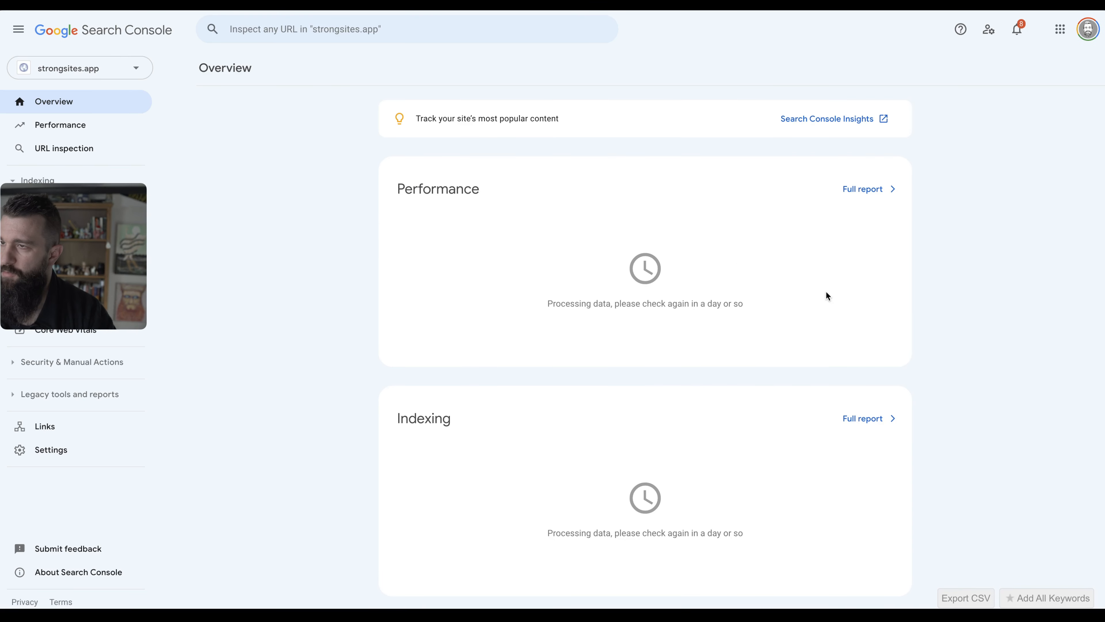
key(alt+Tab)
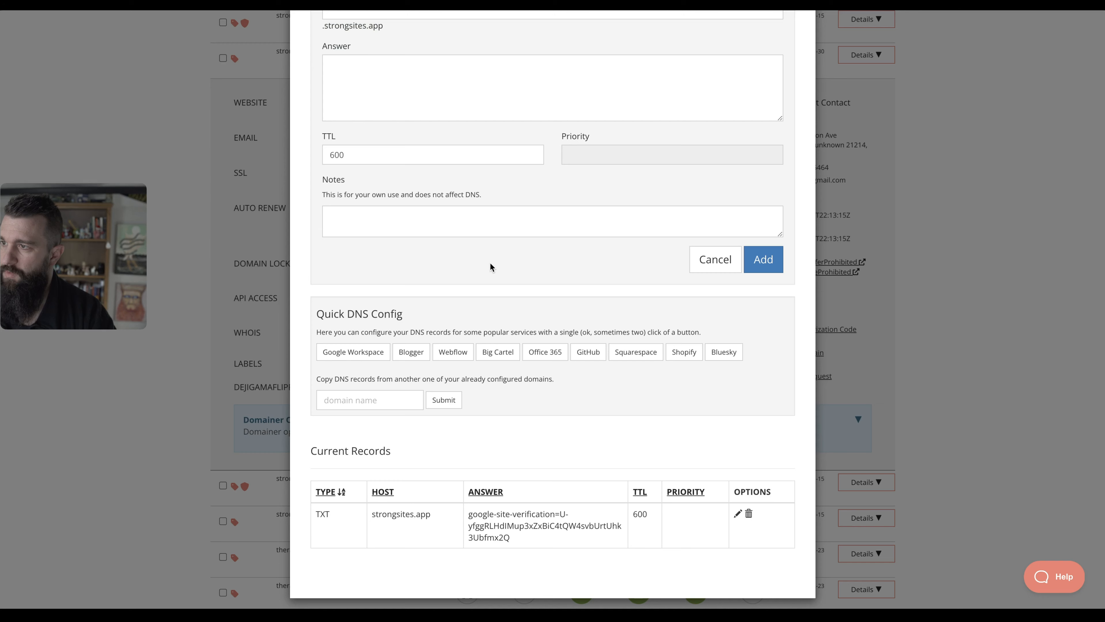
key(alt+Tab)
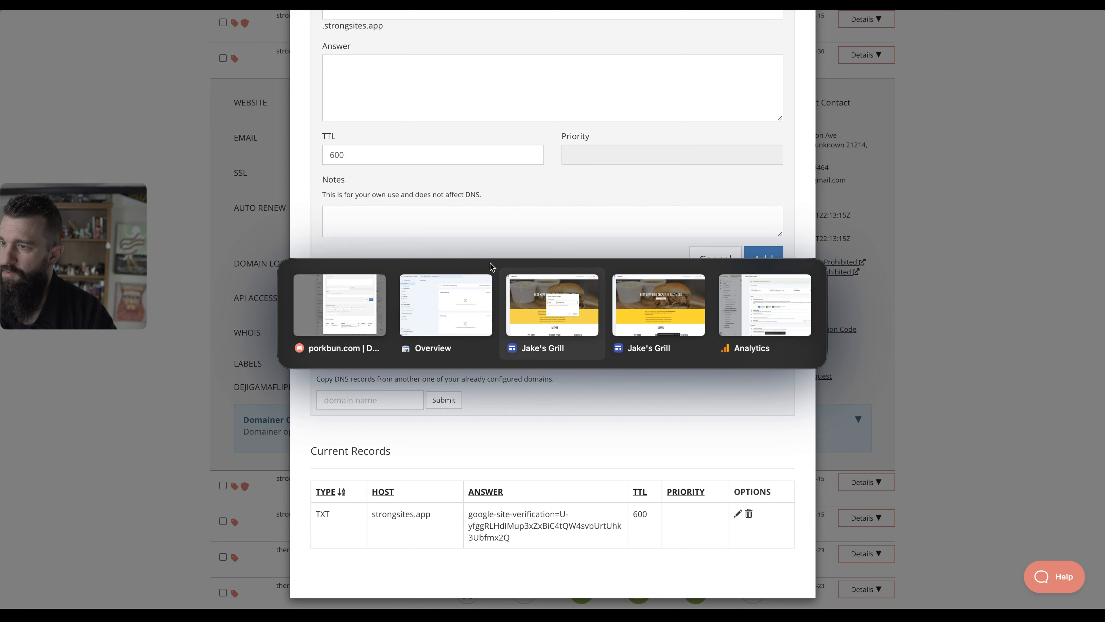
key(alt+Tab)
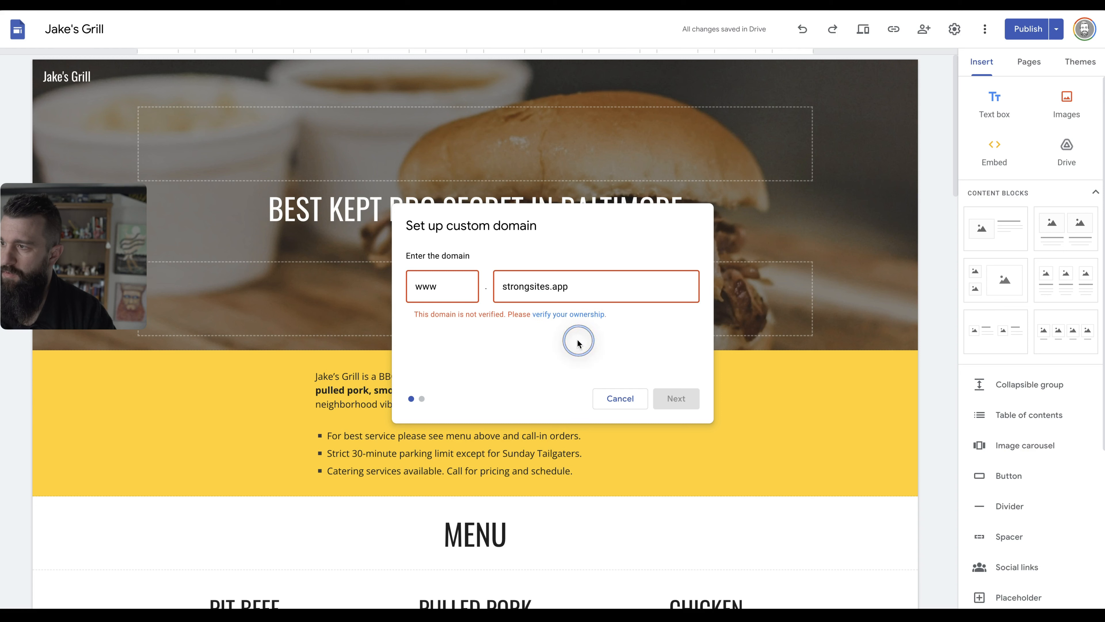
click(577, 287)
key(BackSpace)
text(p)
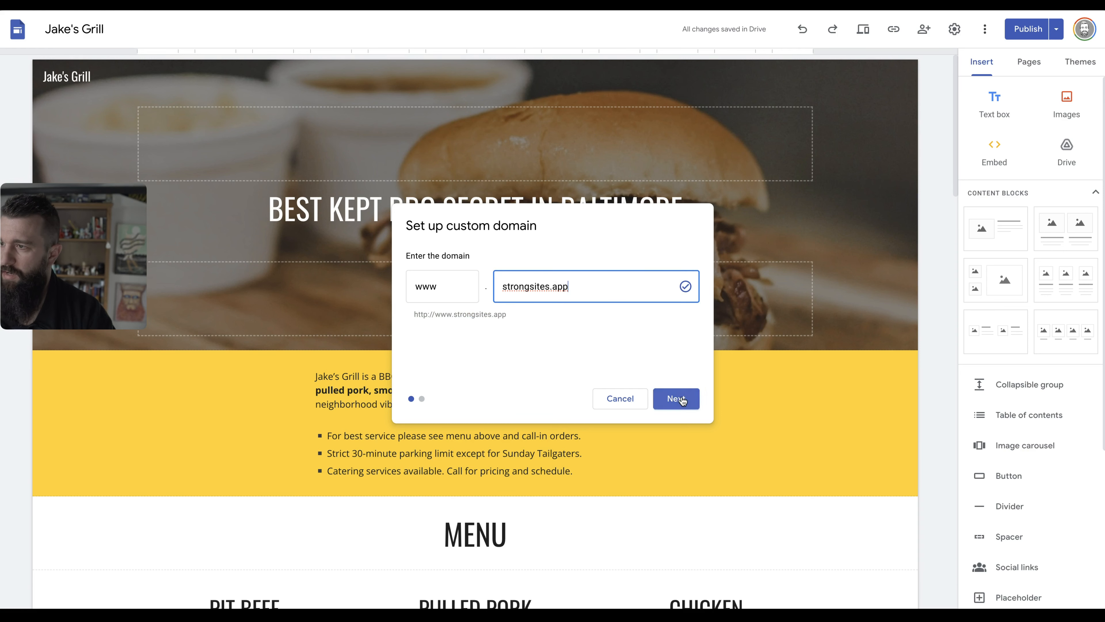
click(676, 398)
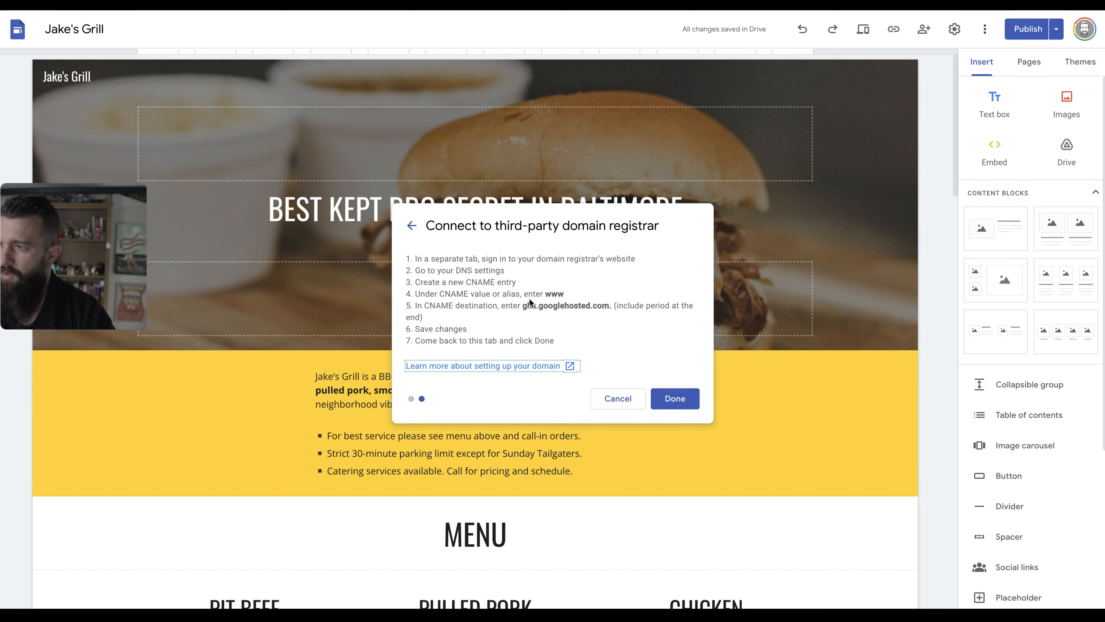
drag(525, 306, 611, 306)
key(ctrl+c)
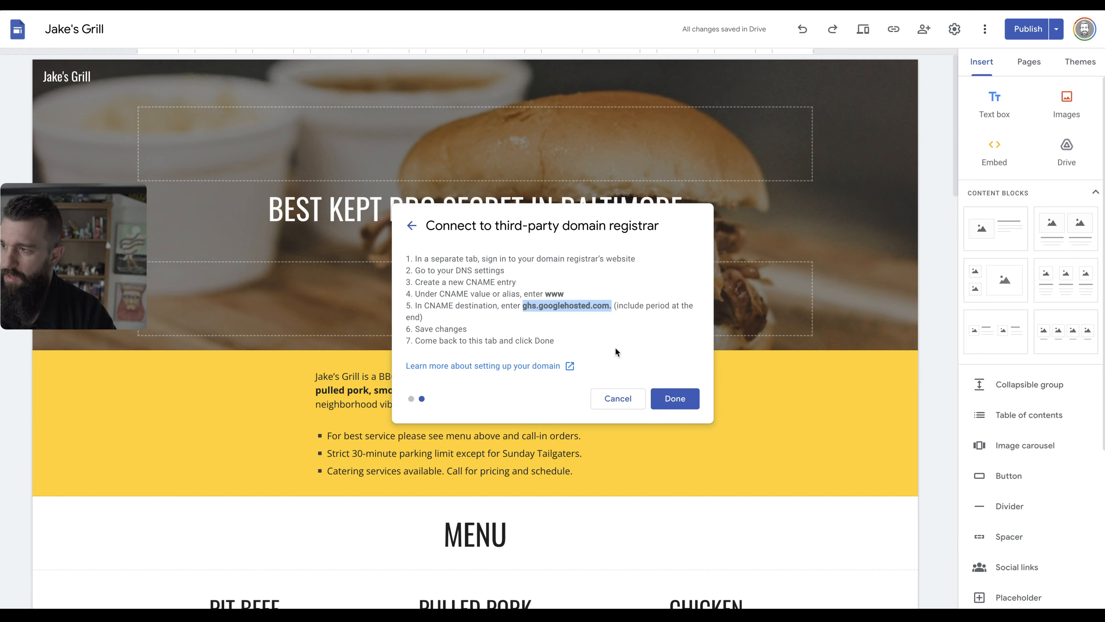
key(alt+Tab)
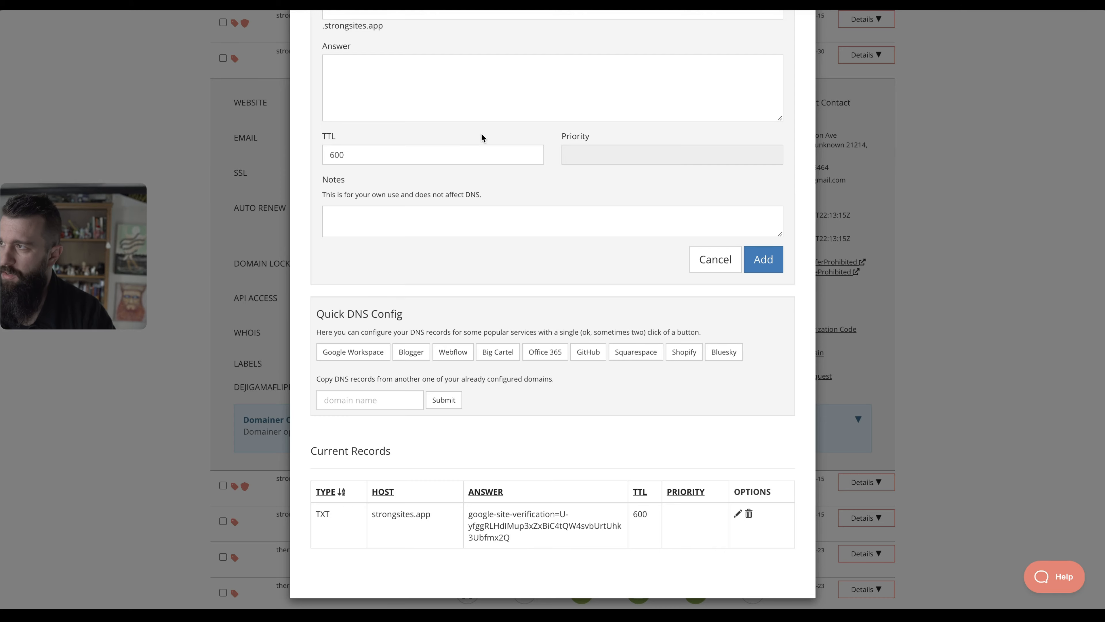
Add a Porkbun CNAME record with host www pointing to ghs.googlehosted.com.
scroll(481, 132, up, 5)
click(460, 164)
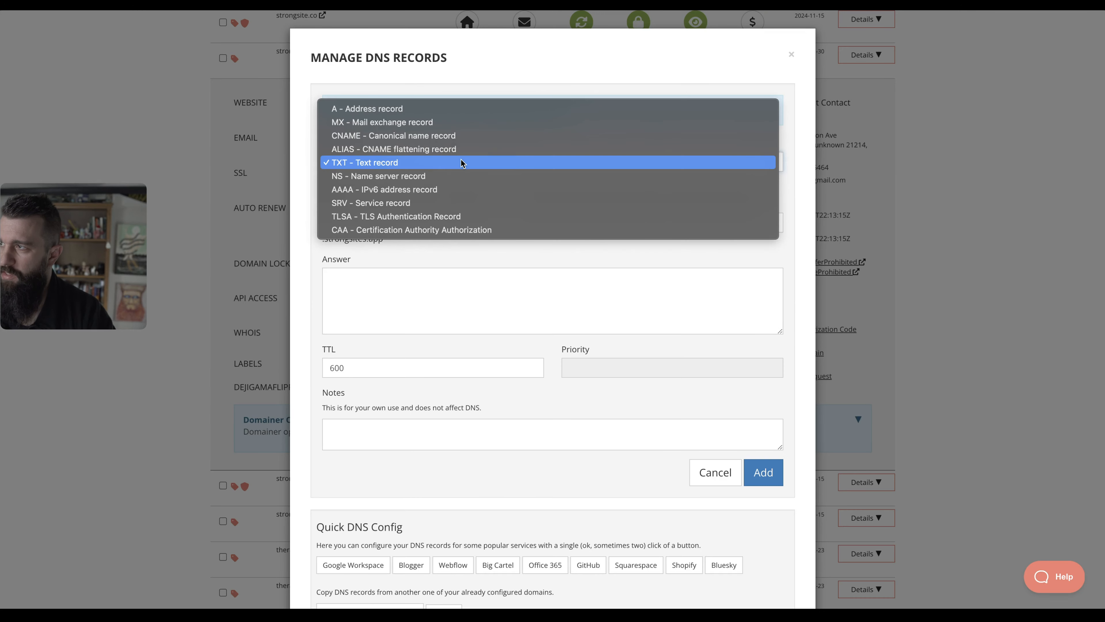
click(459, 136)
click(459, 222)
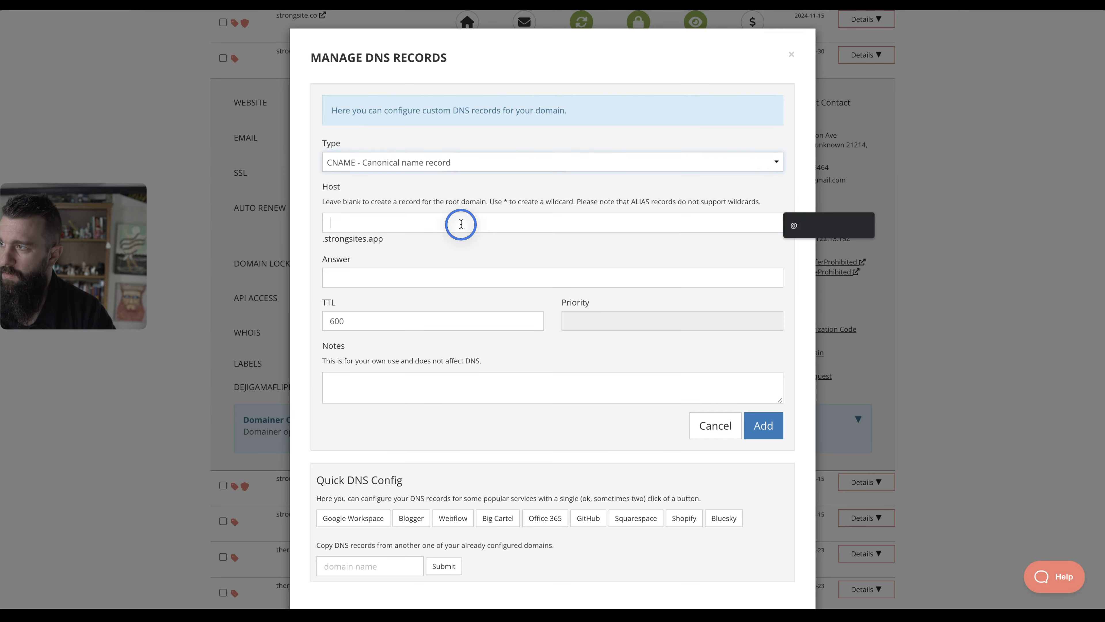
text(www)
click(441, 277)
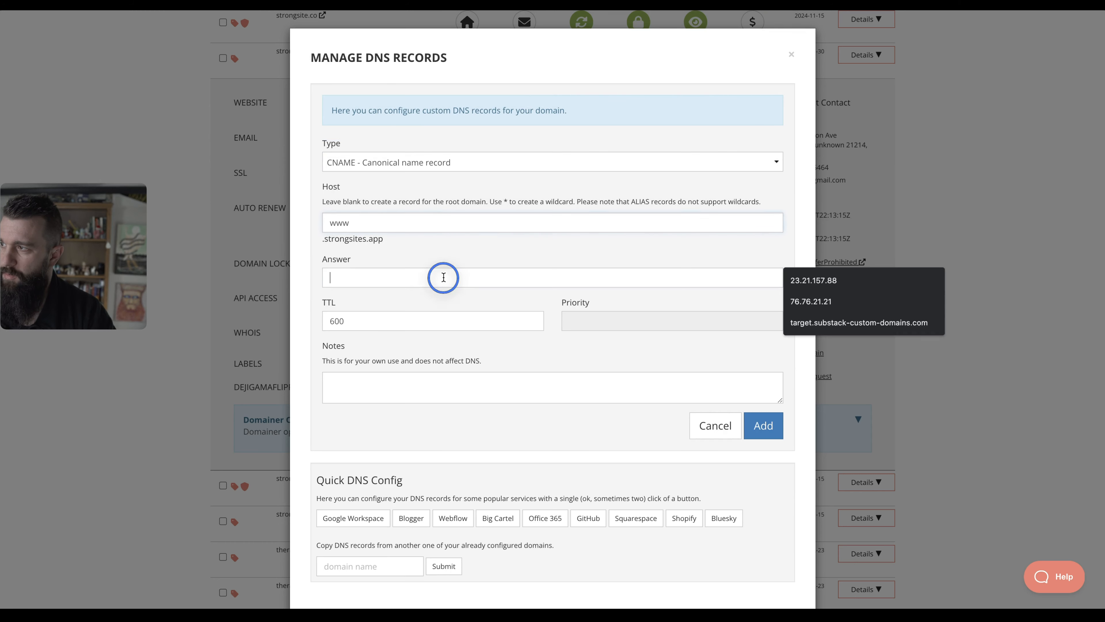
key(ctrl+v)
click(768, 429)
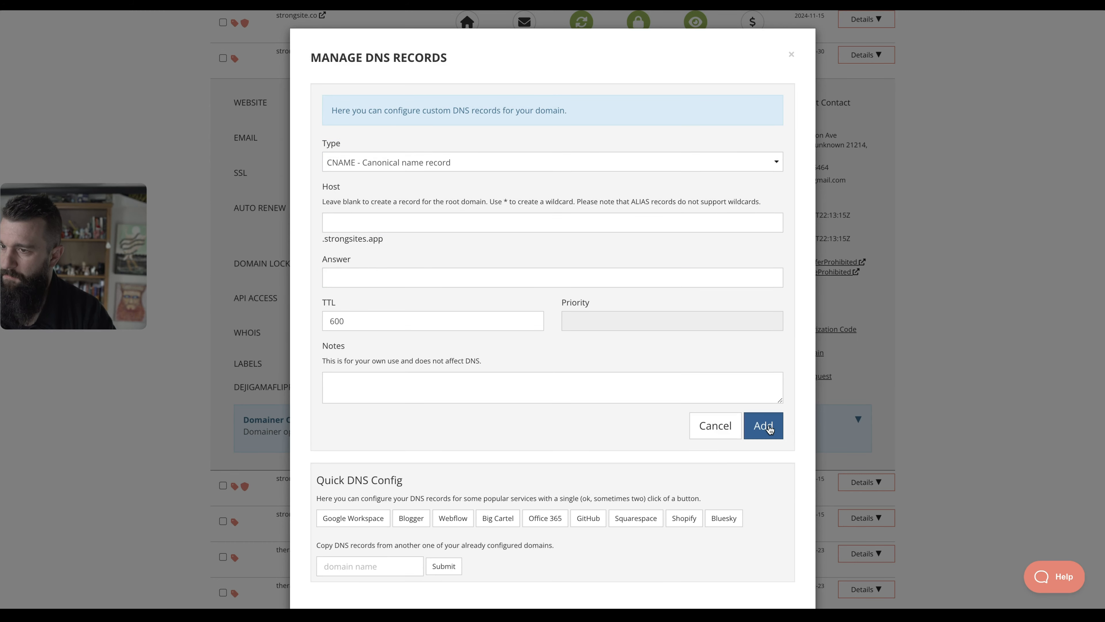
key(ctrl+shift+Tab)
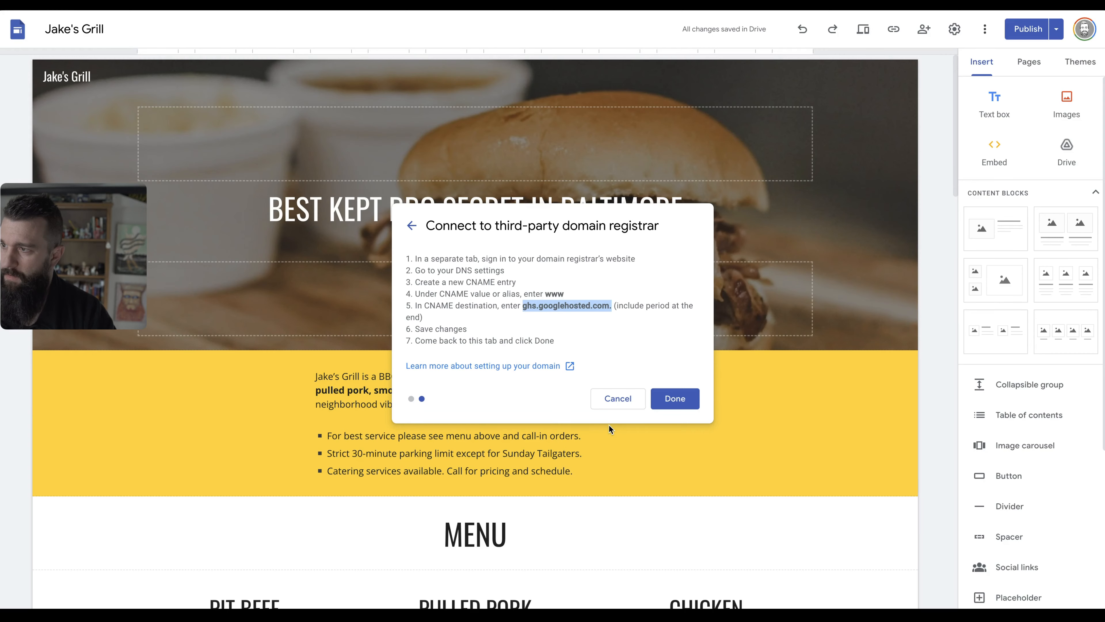
click(668, 402)
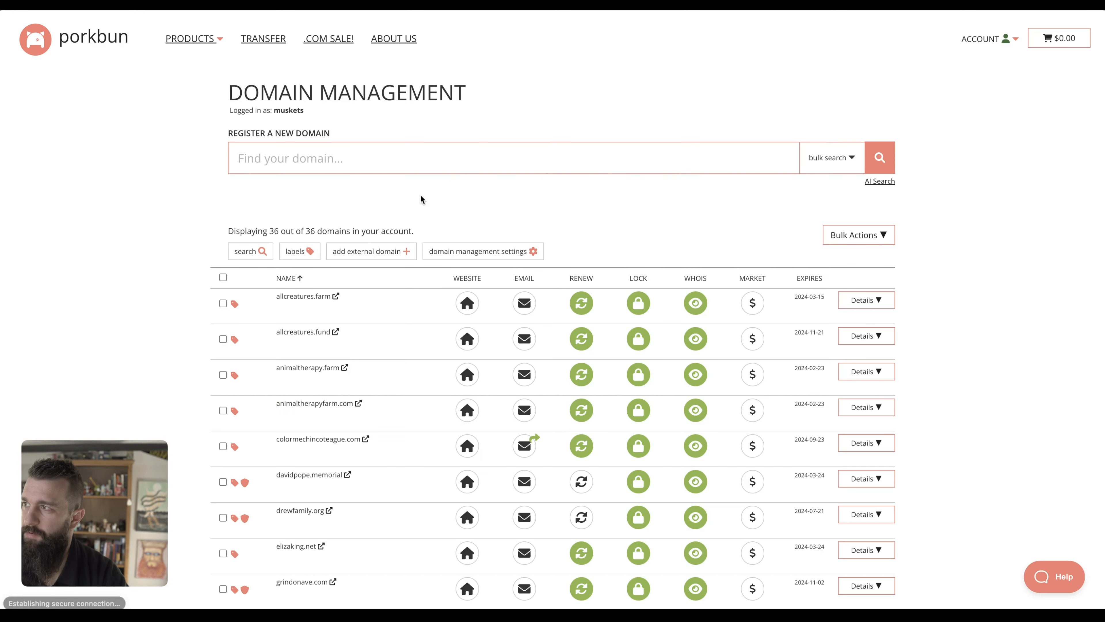
scroll(1028, 337, up, 1)
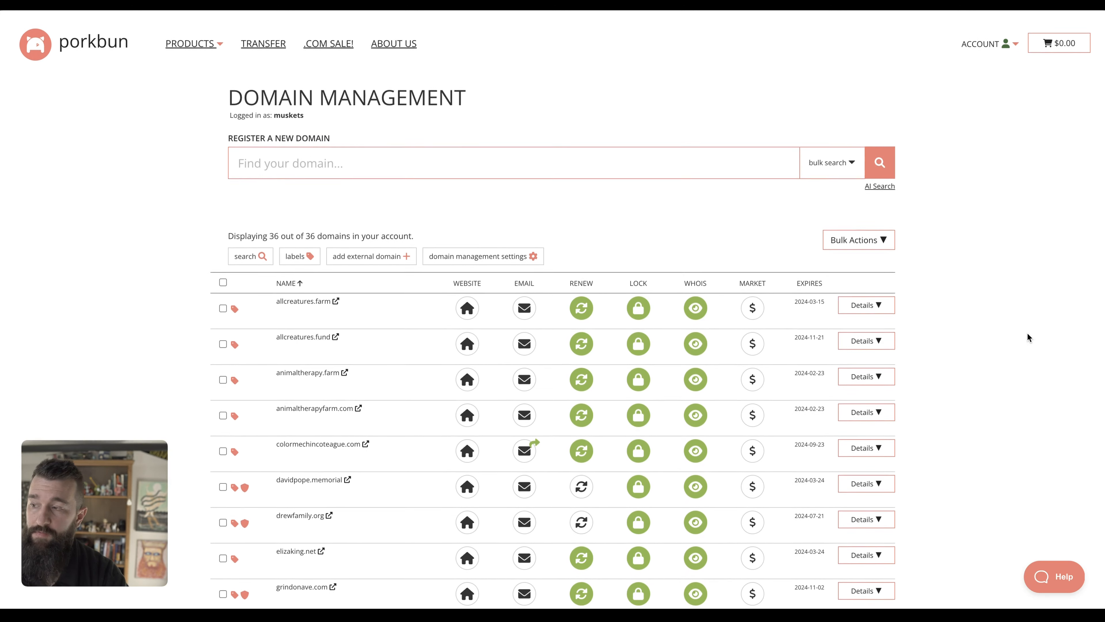
scroll(1029, 338, down, 5)
scroll(1029, 338, up, 5)
mouse_move(44, 316)
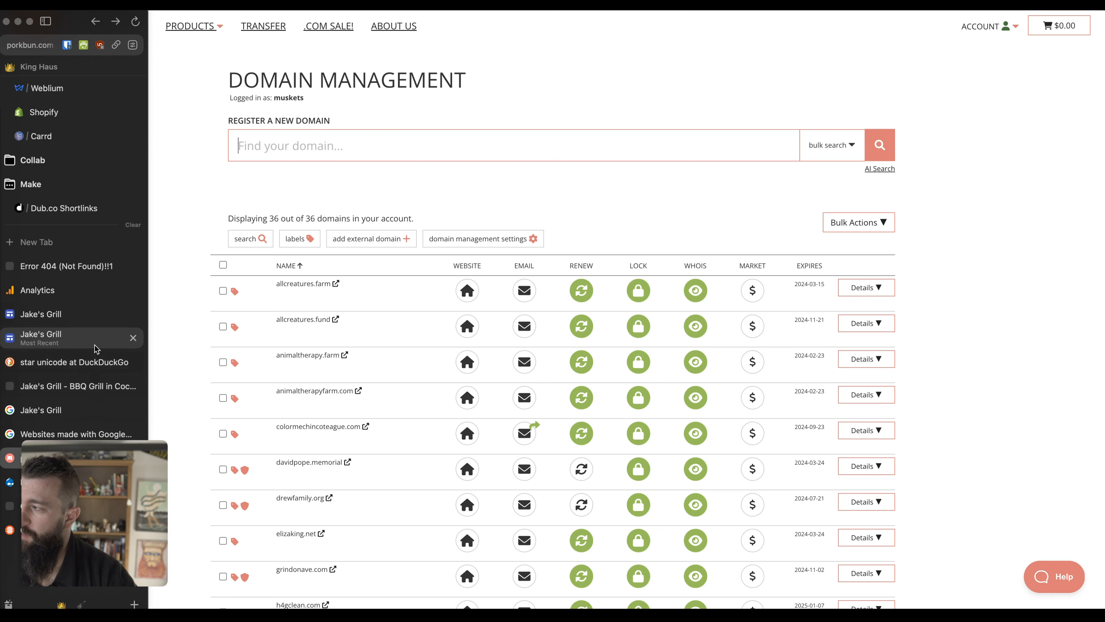
scroll(95, 345, down, 1)
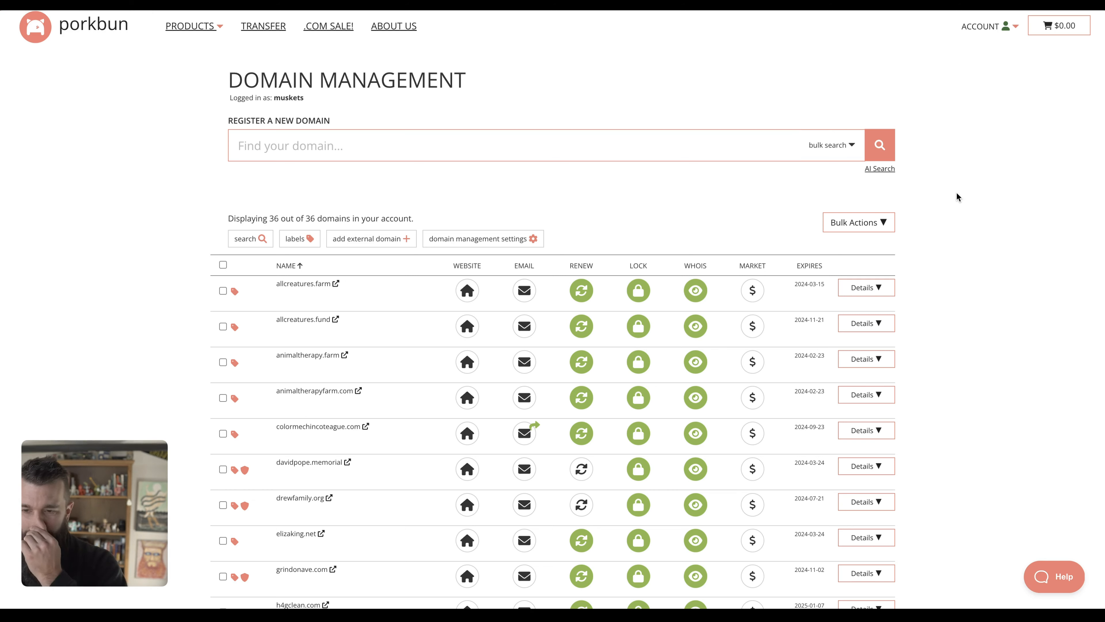
scroll(974, 324, up, 2)
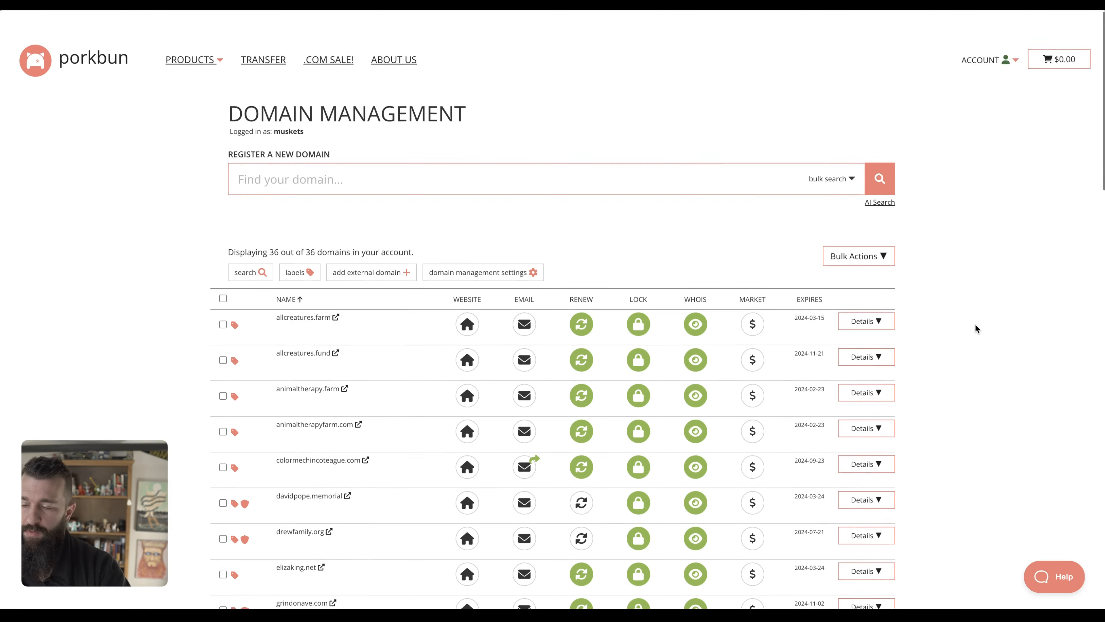
key(super+t)
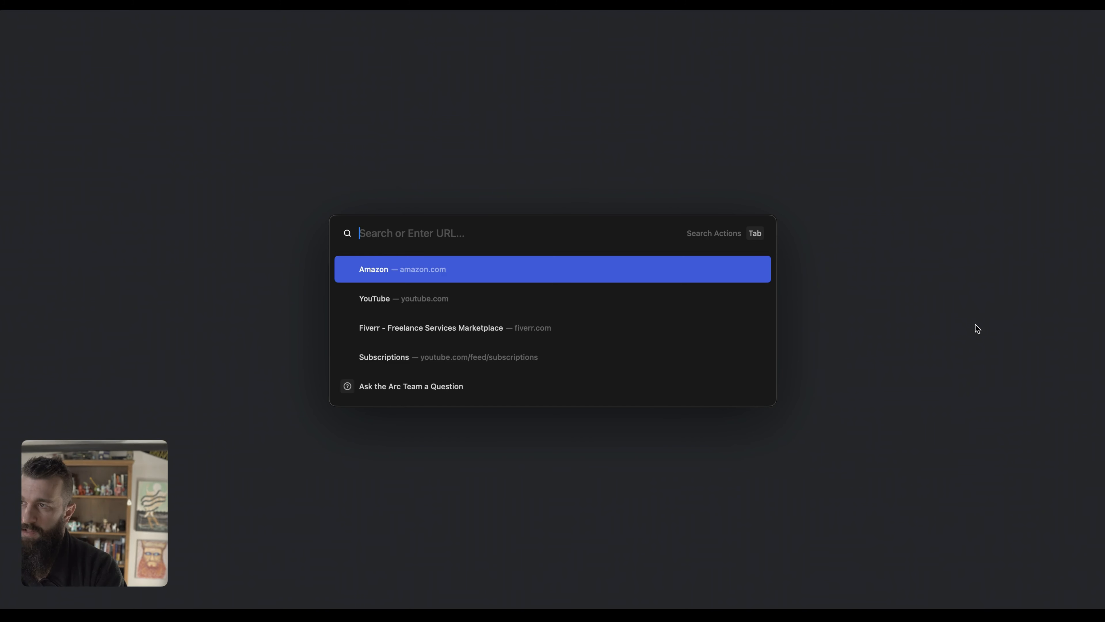
text(ca)
key(BackSpace)
key(BackSpace)
key(BackSpace)
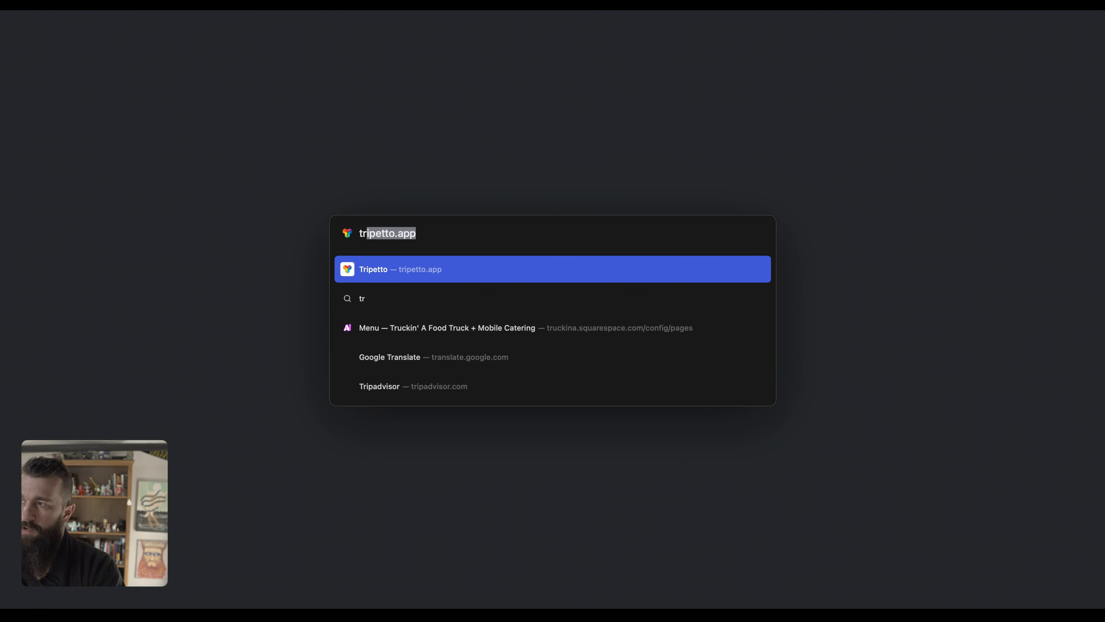
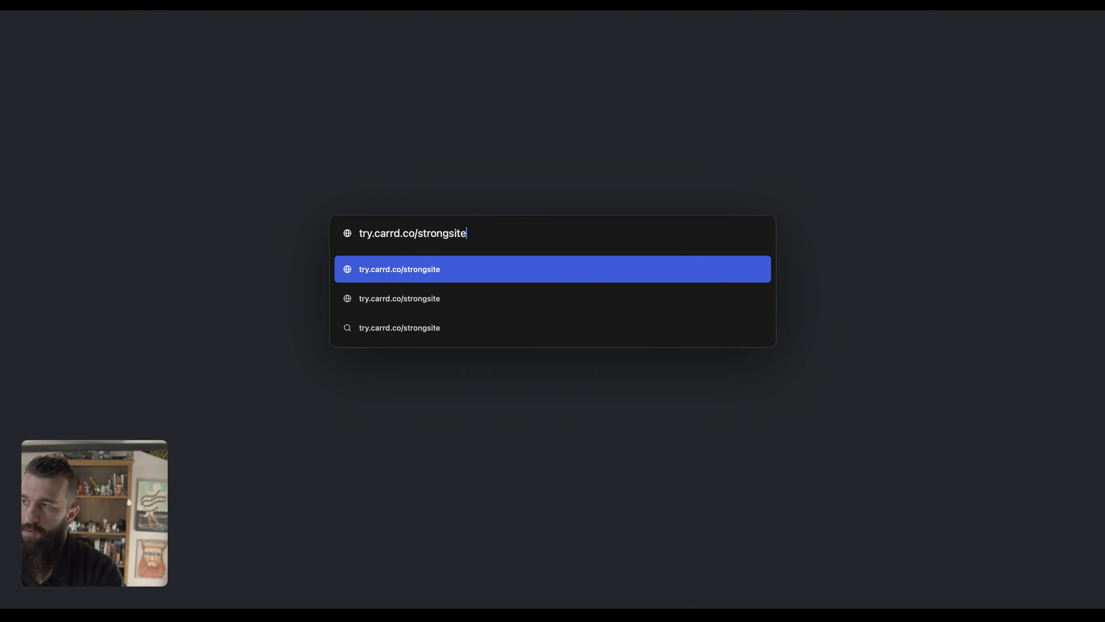
key(Return)
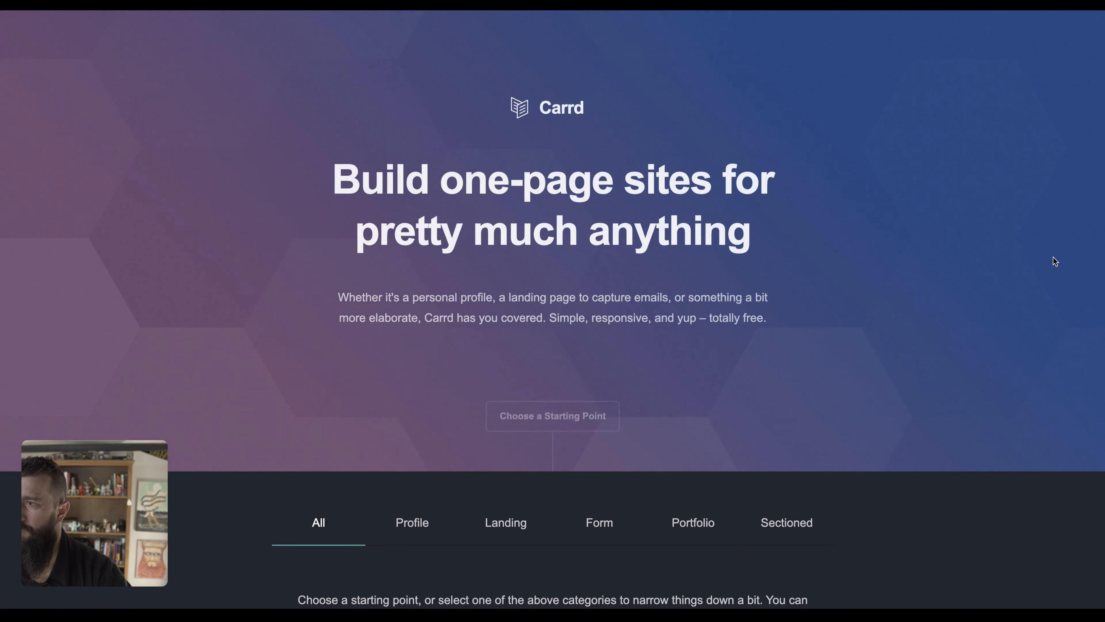
Filter Carrd's templates to Profile and start a site from Ipsum magna.
scroll(918, 353, down, 6)
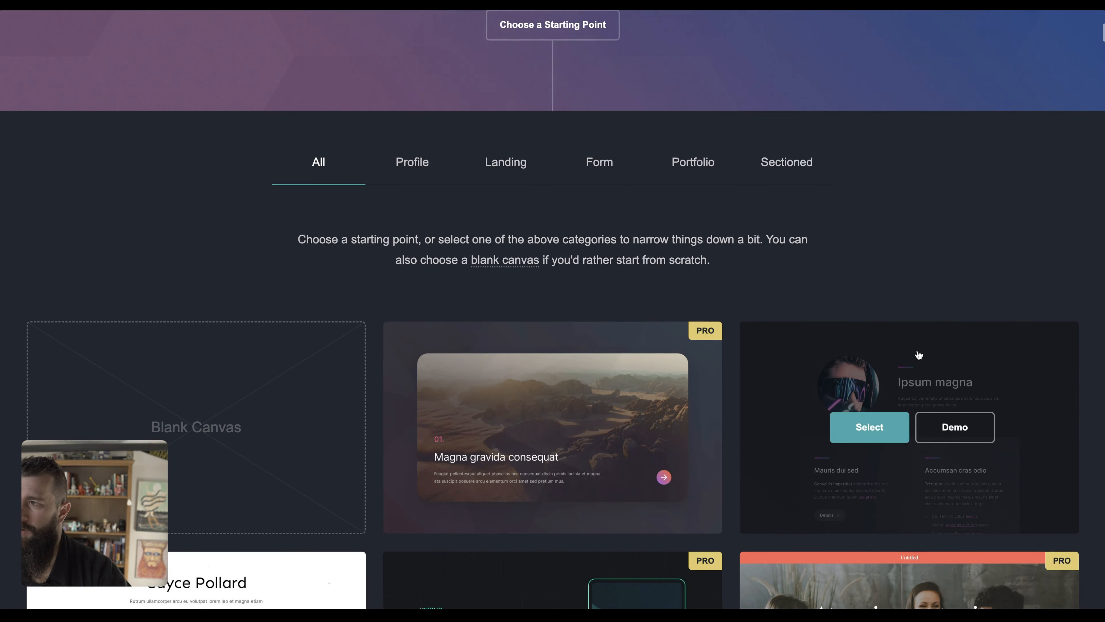
scroll(918, 354, up, 10)
scroll(918, 355, down, 10)
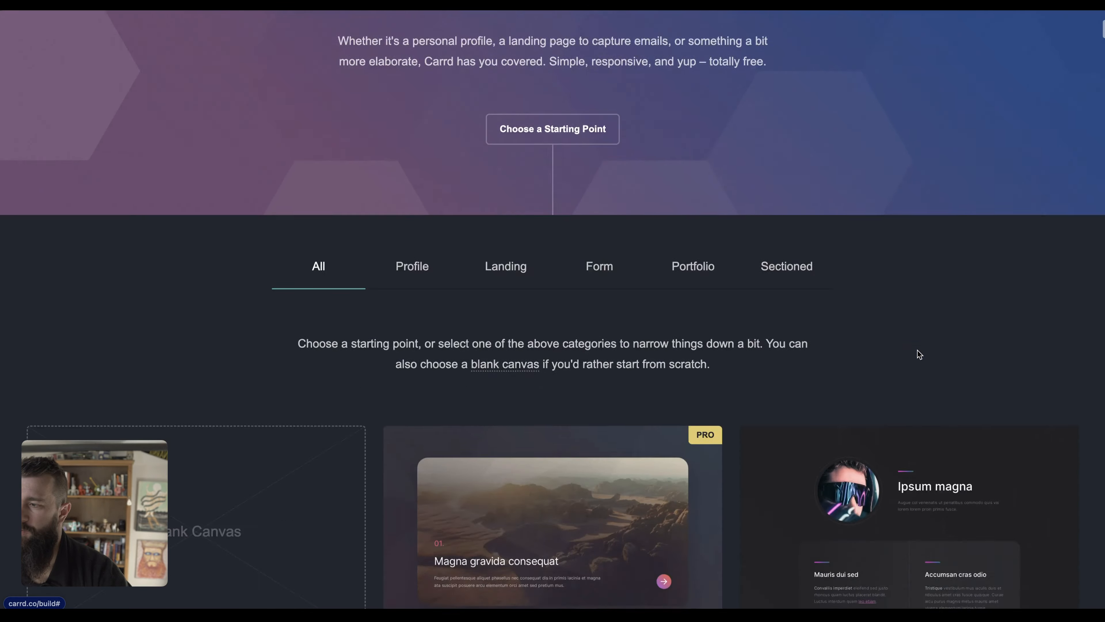
scroll(918, 354, down, 8)
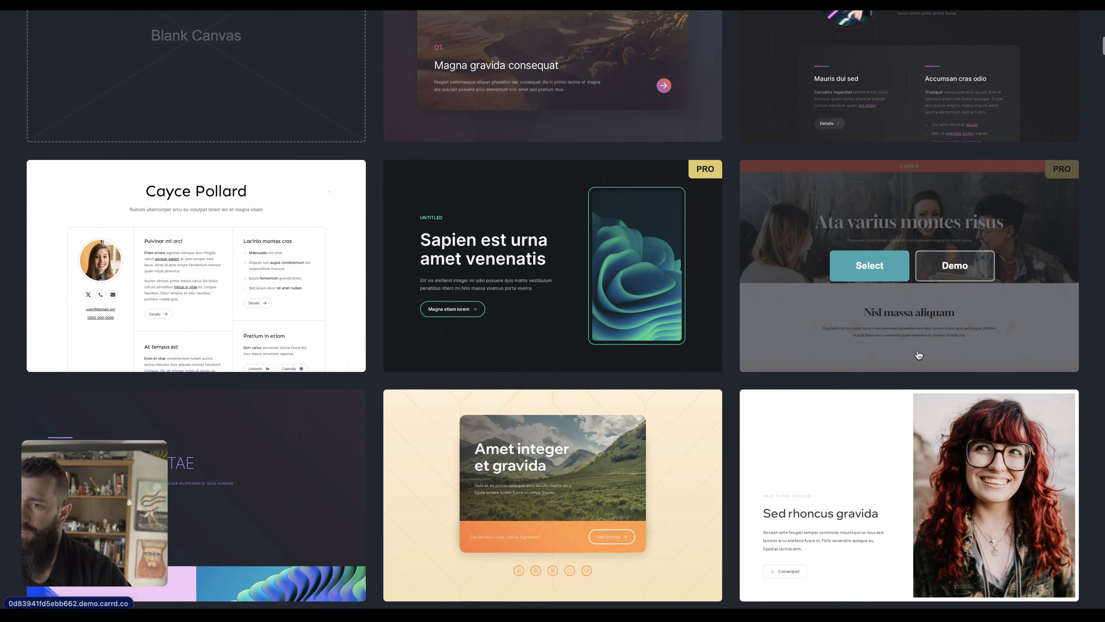
scroll(891, 437, down, 5)
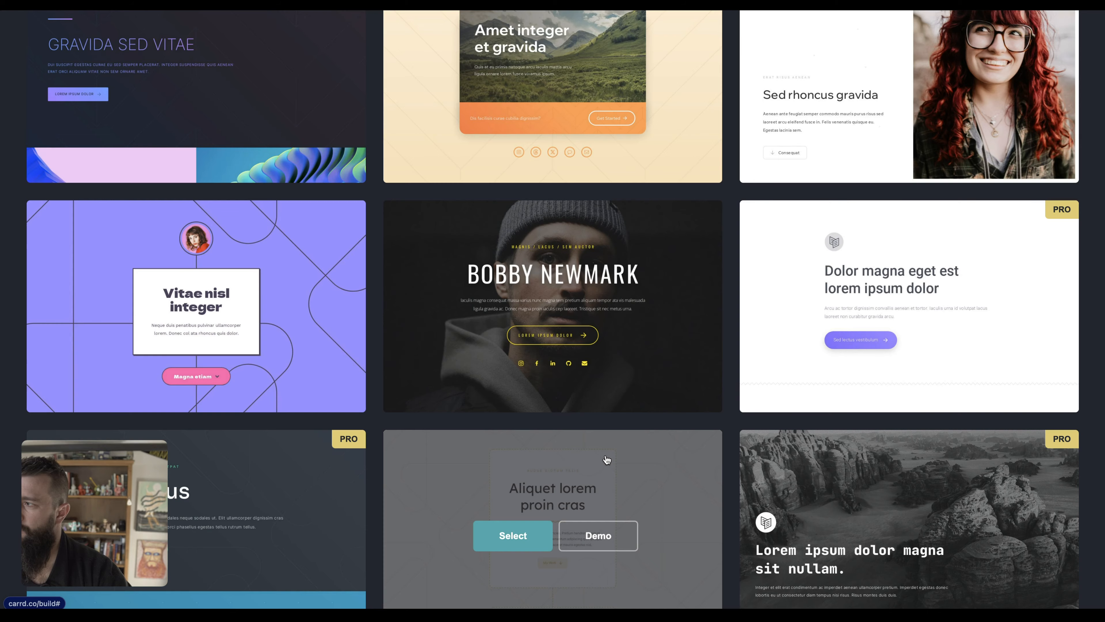
scroll(583, 426, down, 10)
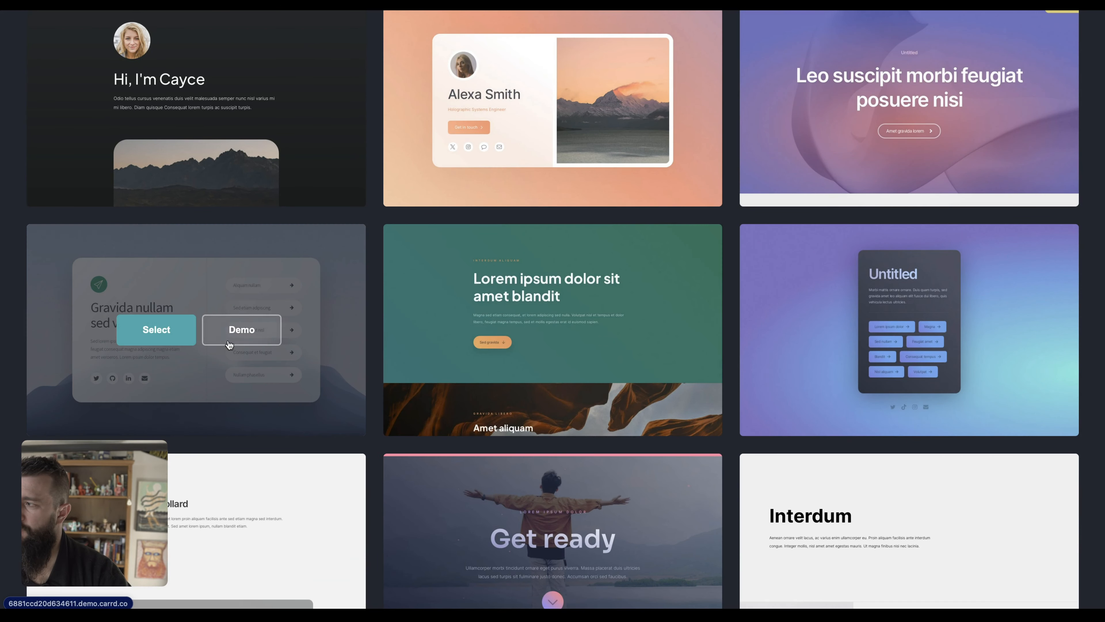
scroll(350, 365, up, 20)
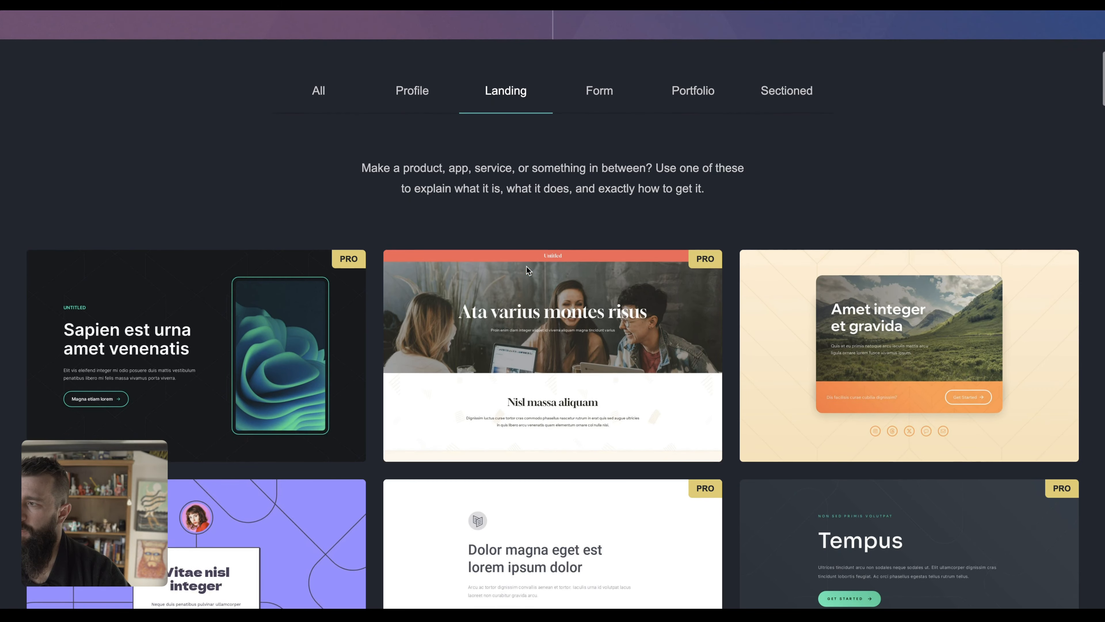
click(419, 93)
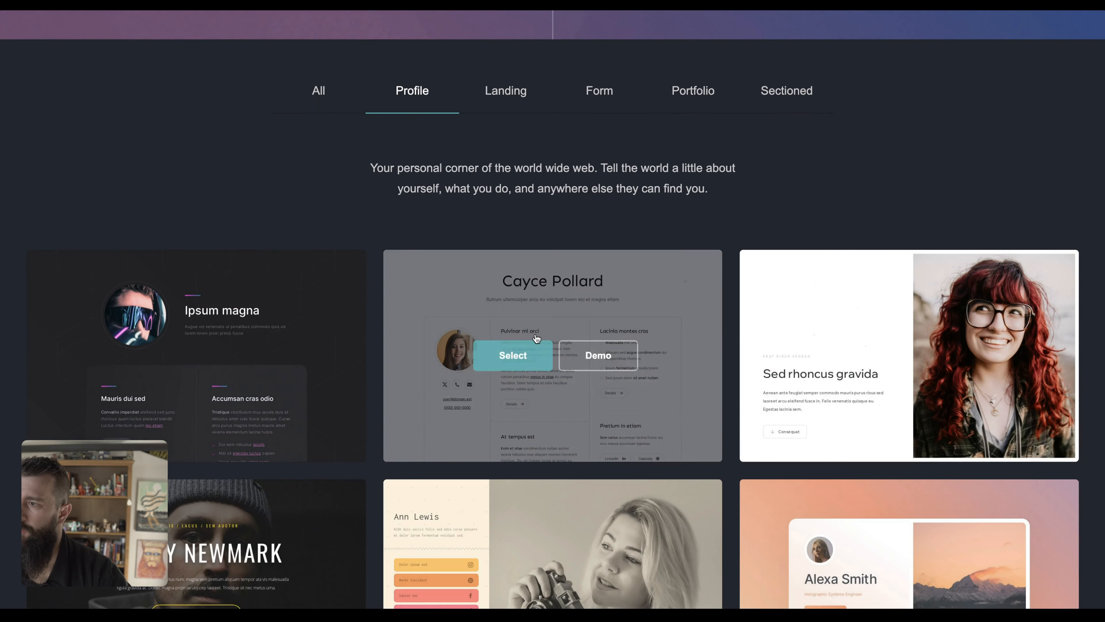
scroll(505, 354, down, 3)
scroll(502, 396, down, 3)
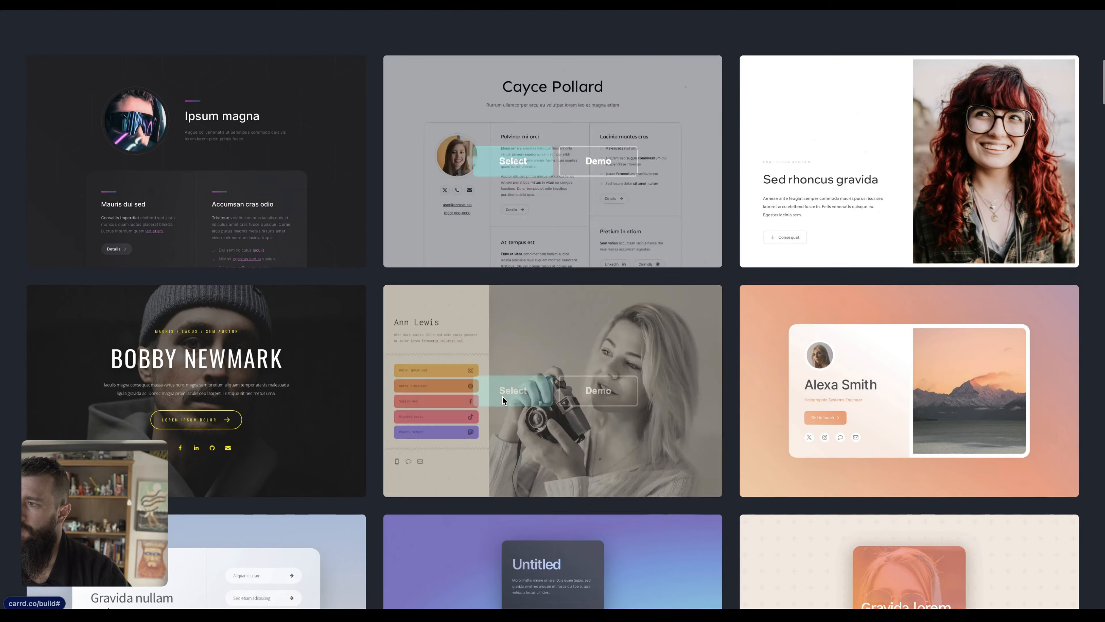
click(179, 157)
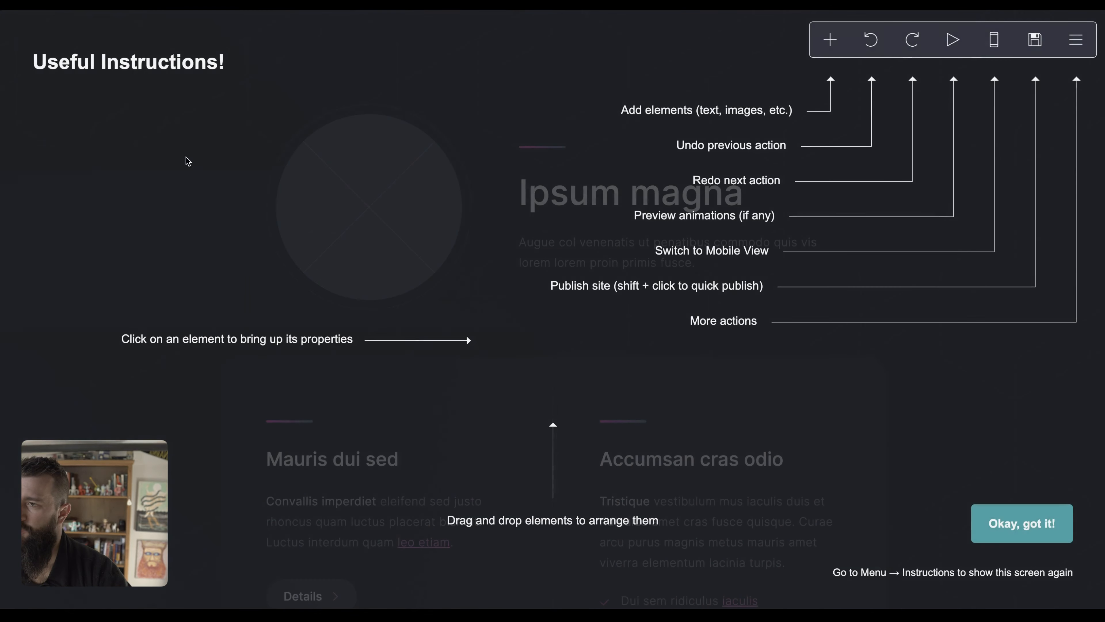
Dismiss the instructions overlay and change the site heading to Jake's Grill.
click(784, 373)
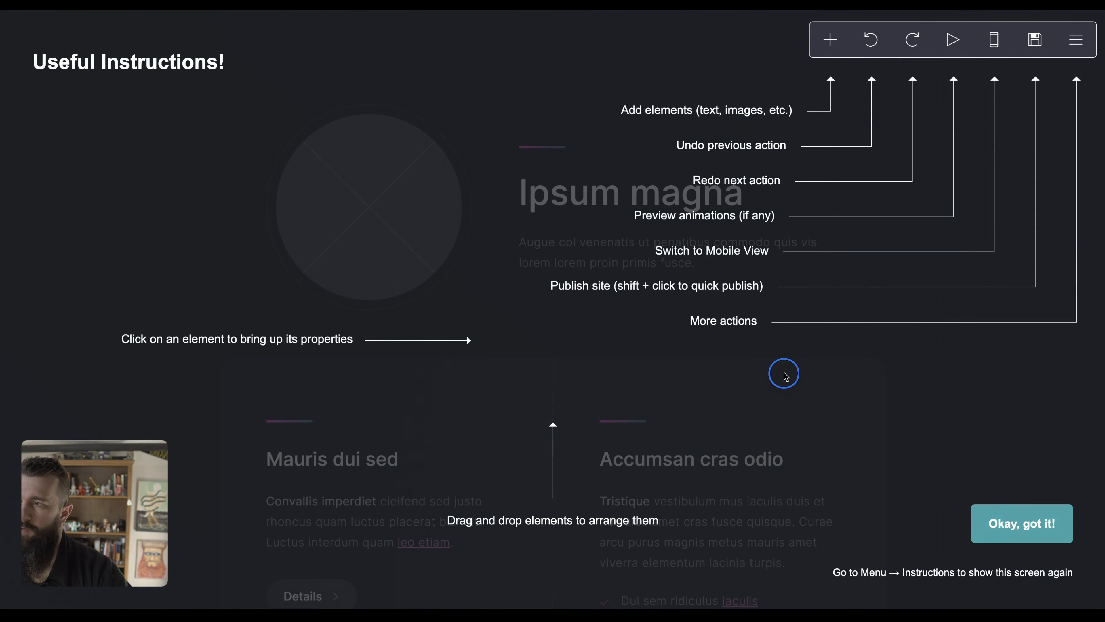
scroll(642, 418, down, 6)
scroll(642, 419, down, 10)
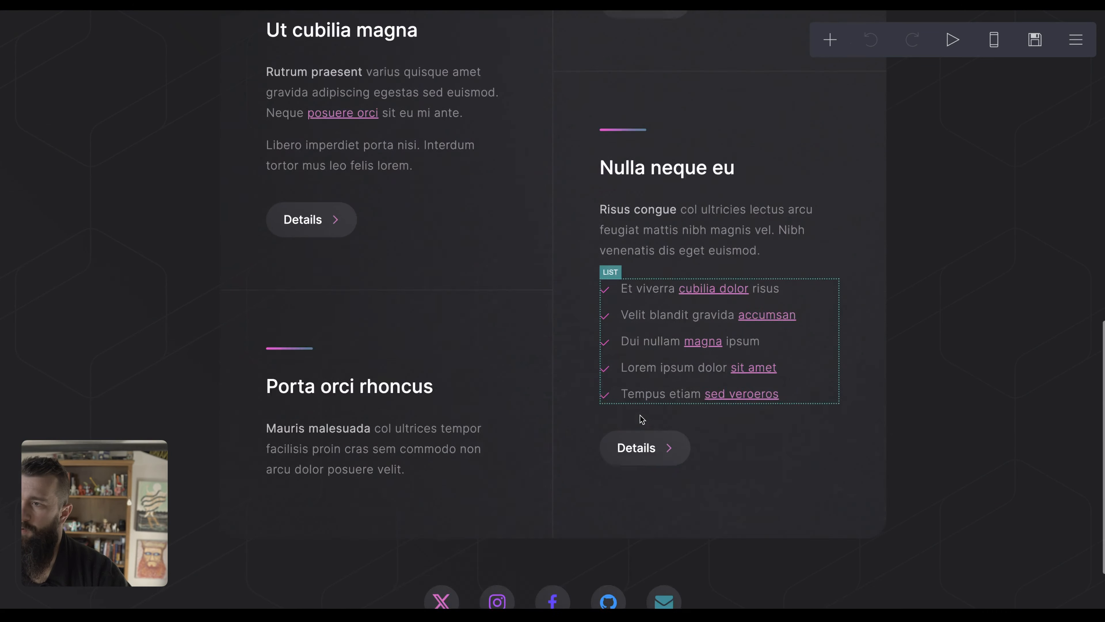
scroll(641, 418, up, 15)
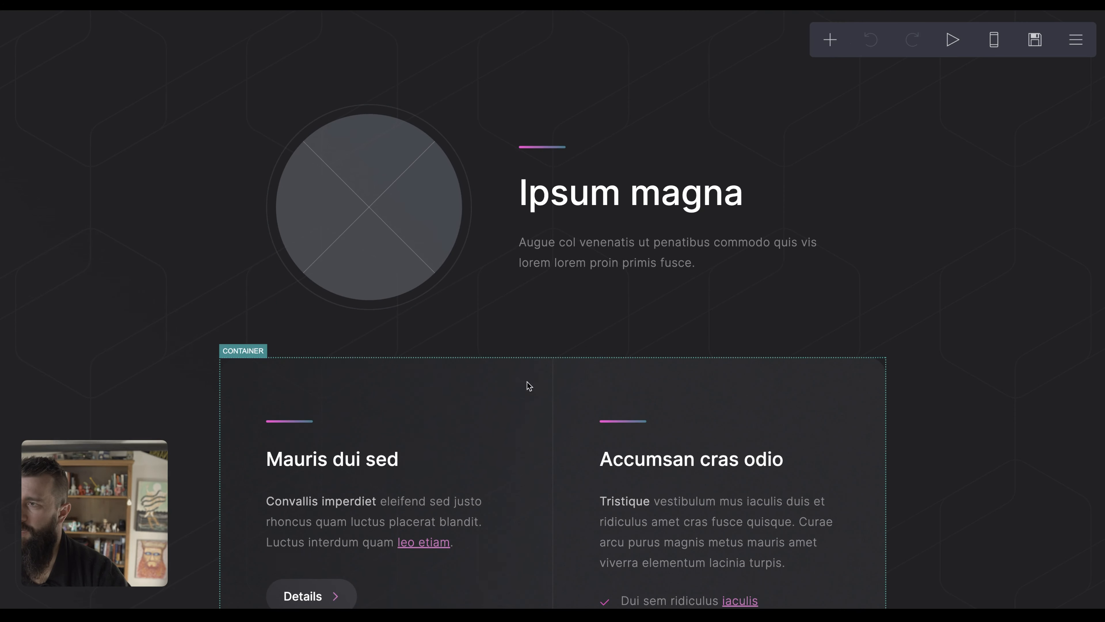
click(606, 199)
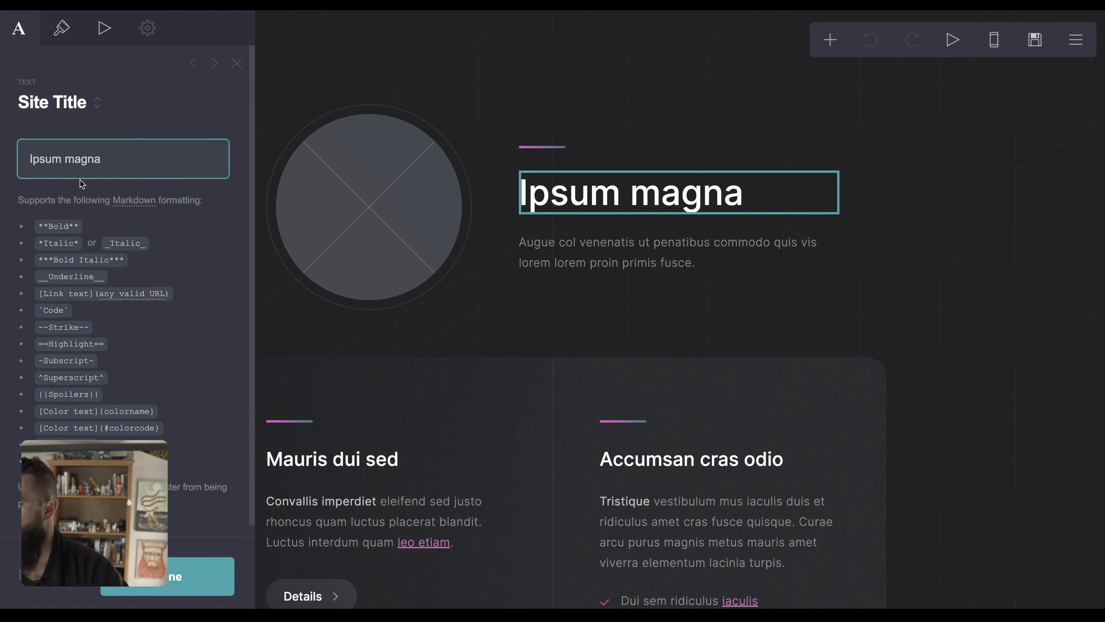
triple_click(103, 162)
text(Jake's Grill)
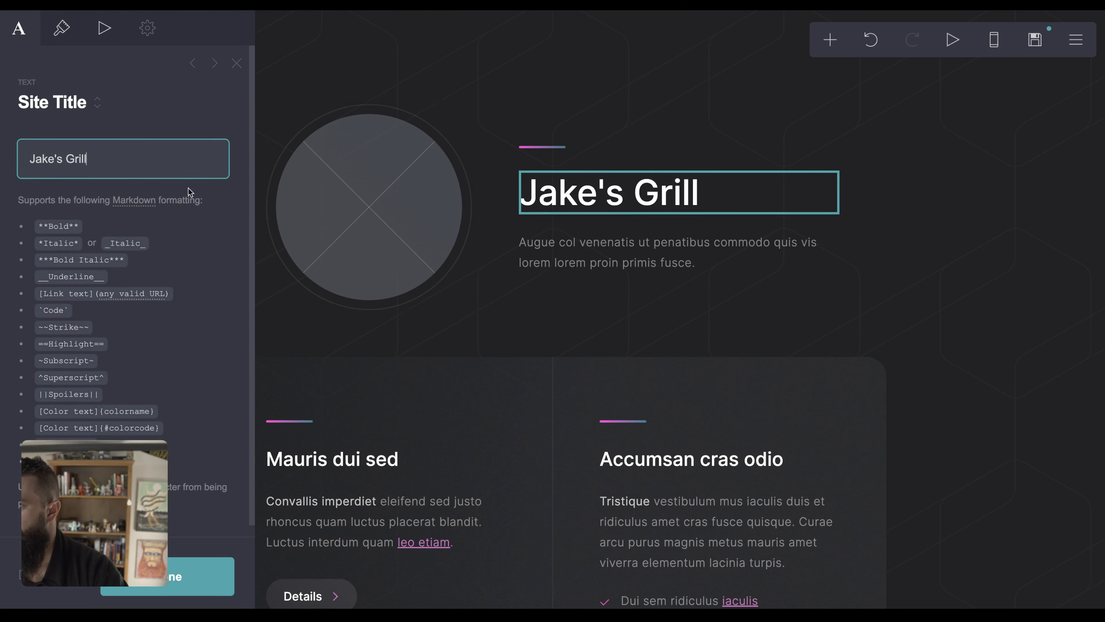
Replace the placeholder paragraph with 'The Best Kept BBQ Secret in Baltimore.'.
click(537, 243)
triple_click(182, 210)
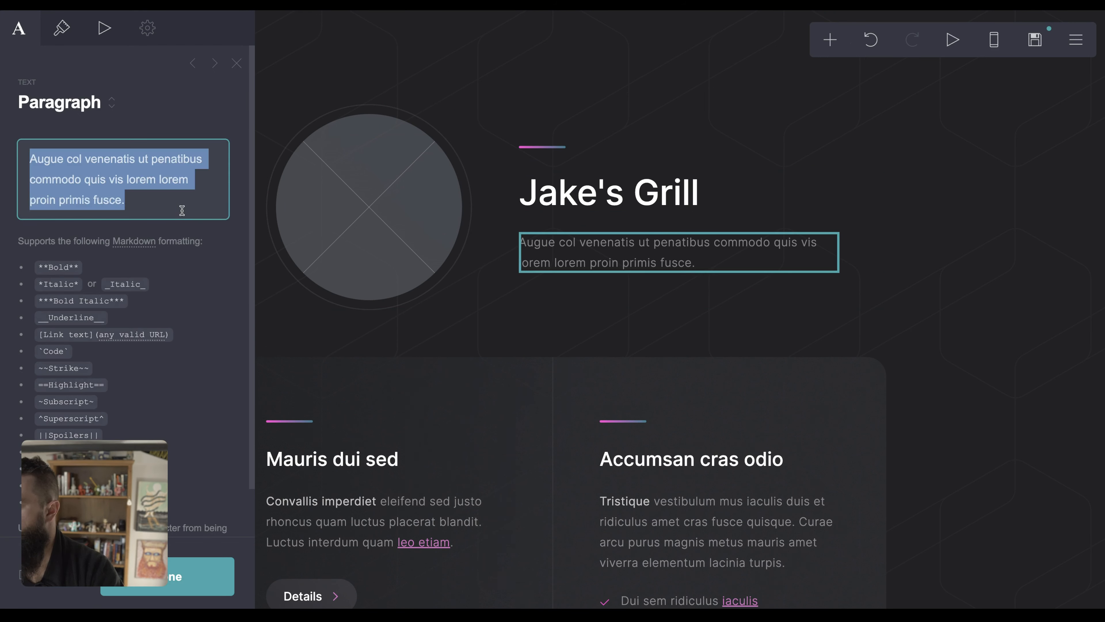
text(The Best Kept BBQ Secr)
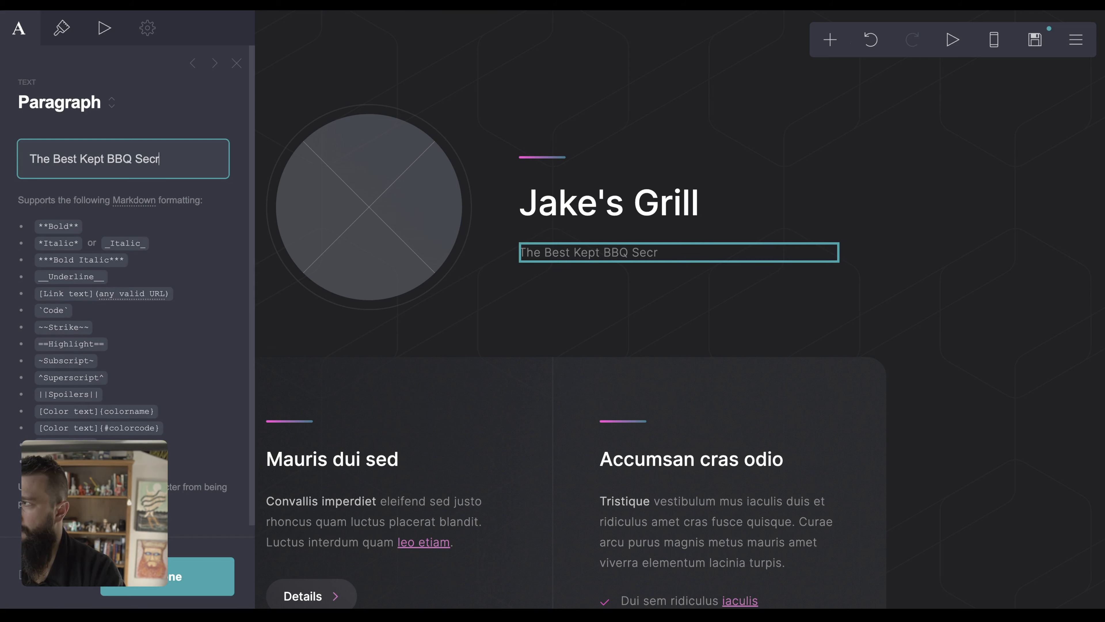
text(more.)
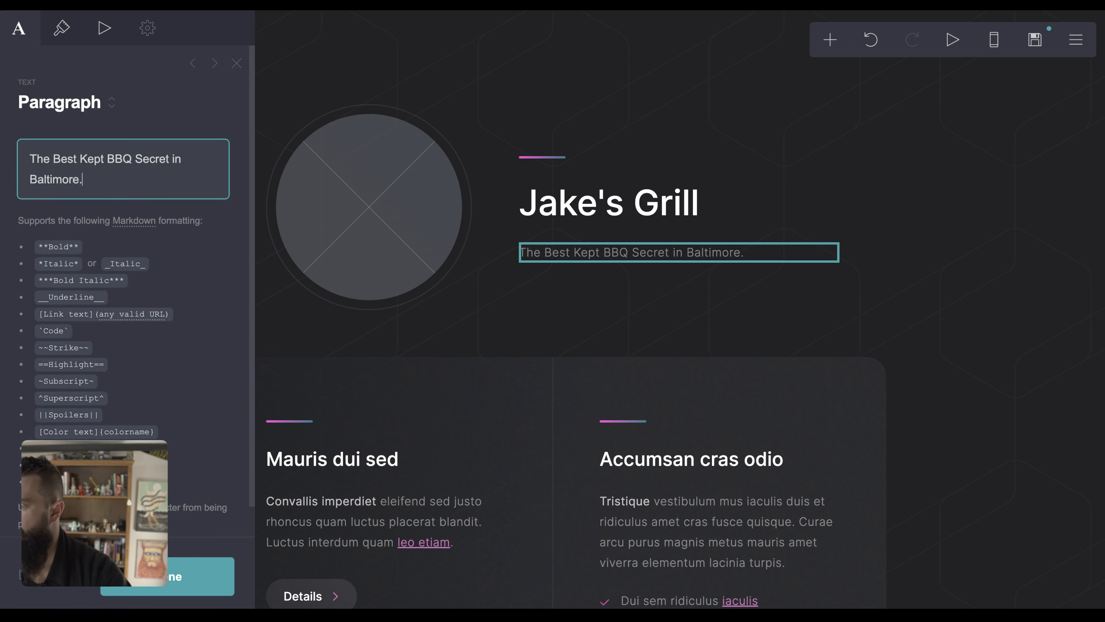
Upload a pulled-pork sandwich photo into the circular image and close the panel.
click(316, 209)
click(154, 195)
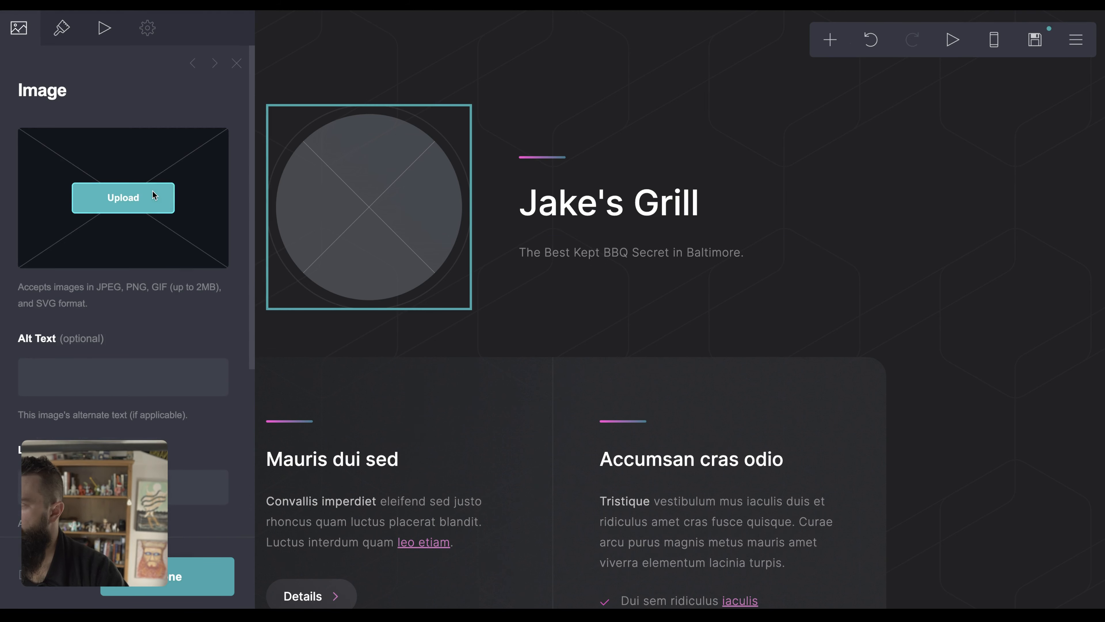
click(320, 260)
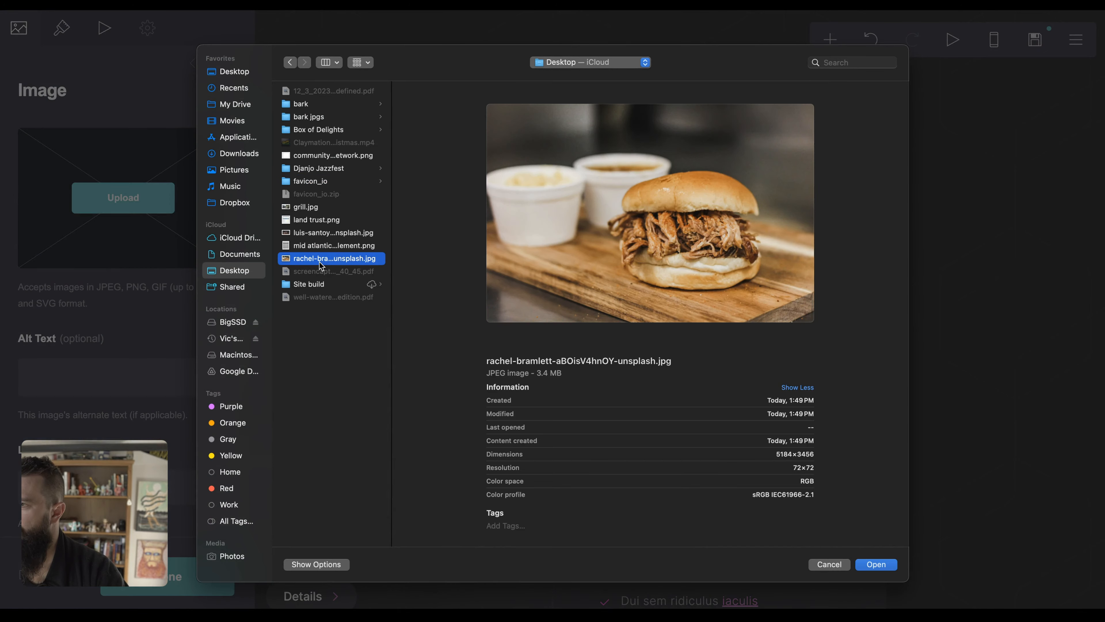
click(867, 565)
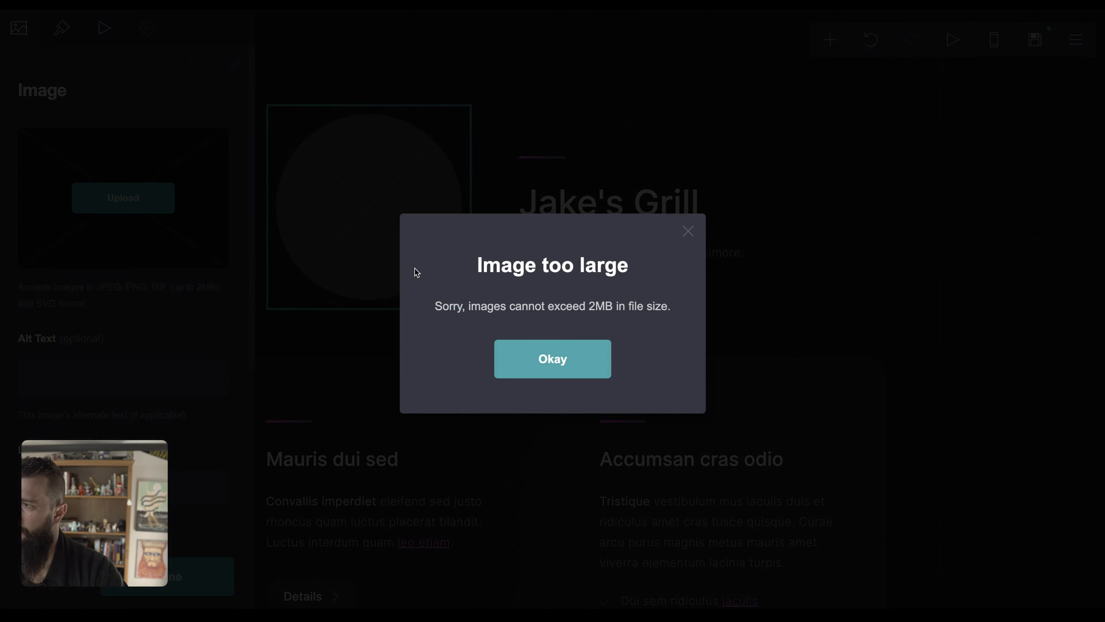
click(595, 366)
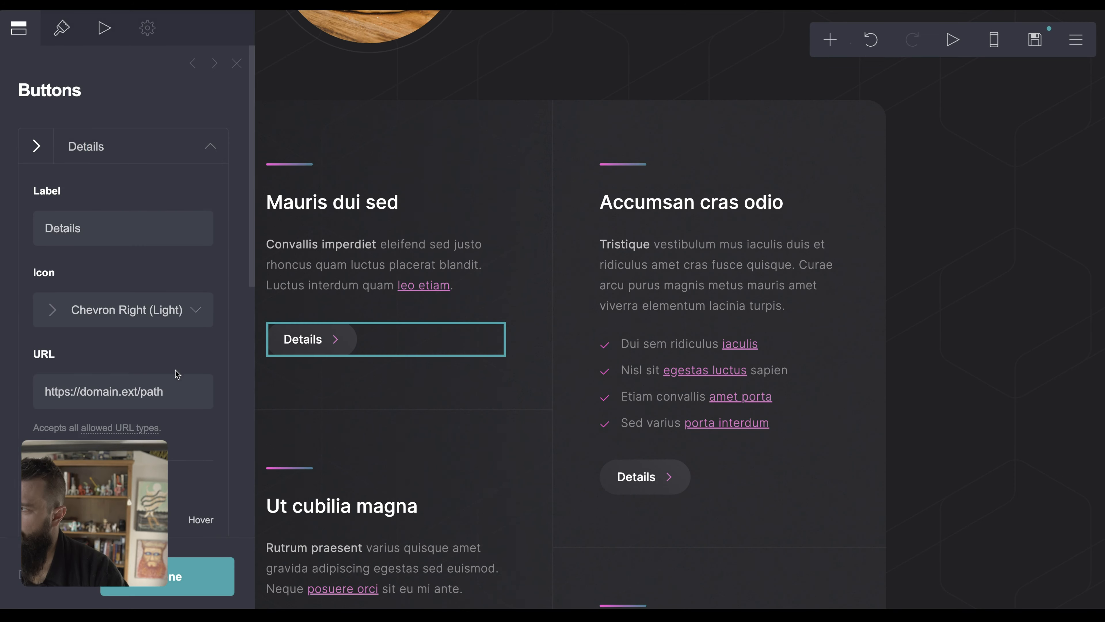
scroll(177, 374, down, 5)
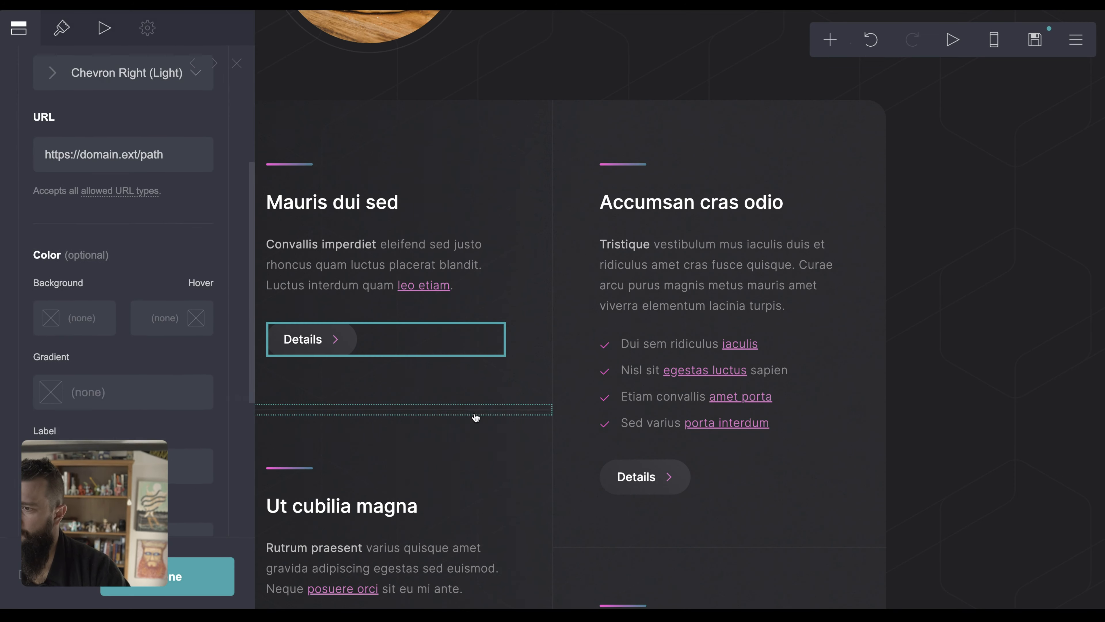
scroll(476, 417, down, 10)
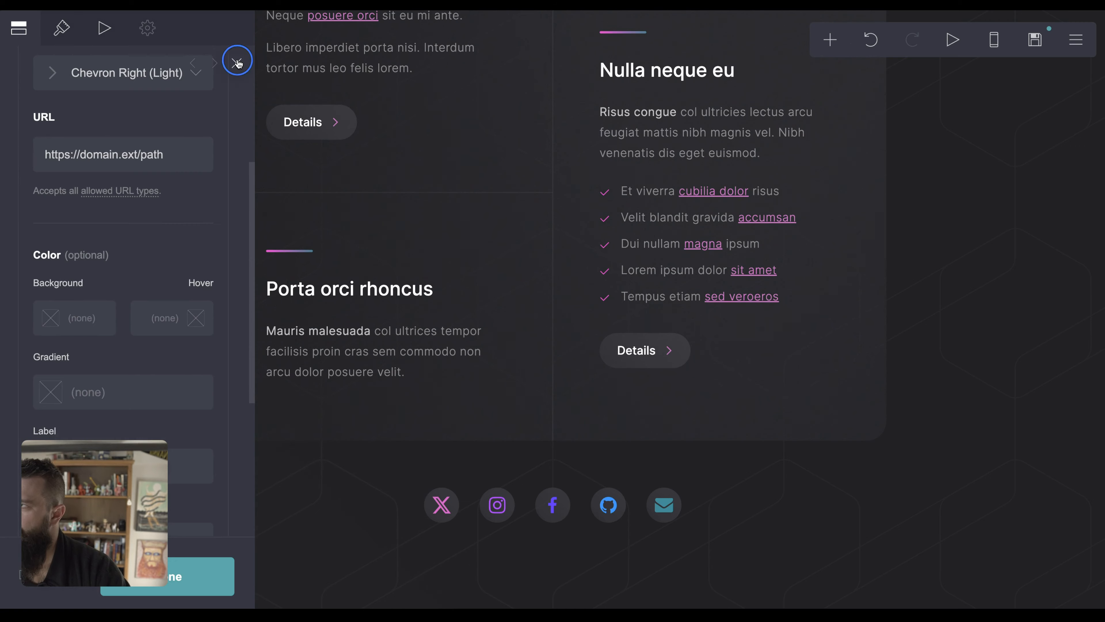
click(238, 61)
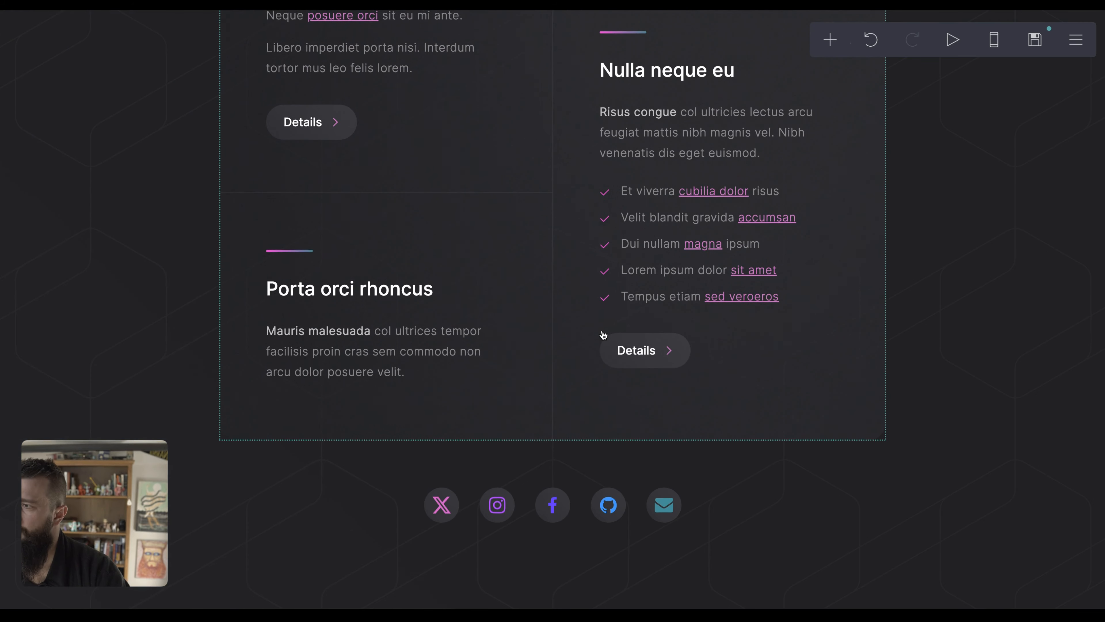
scroll(603, 334, up, 12)
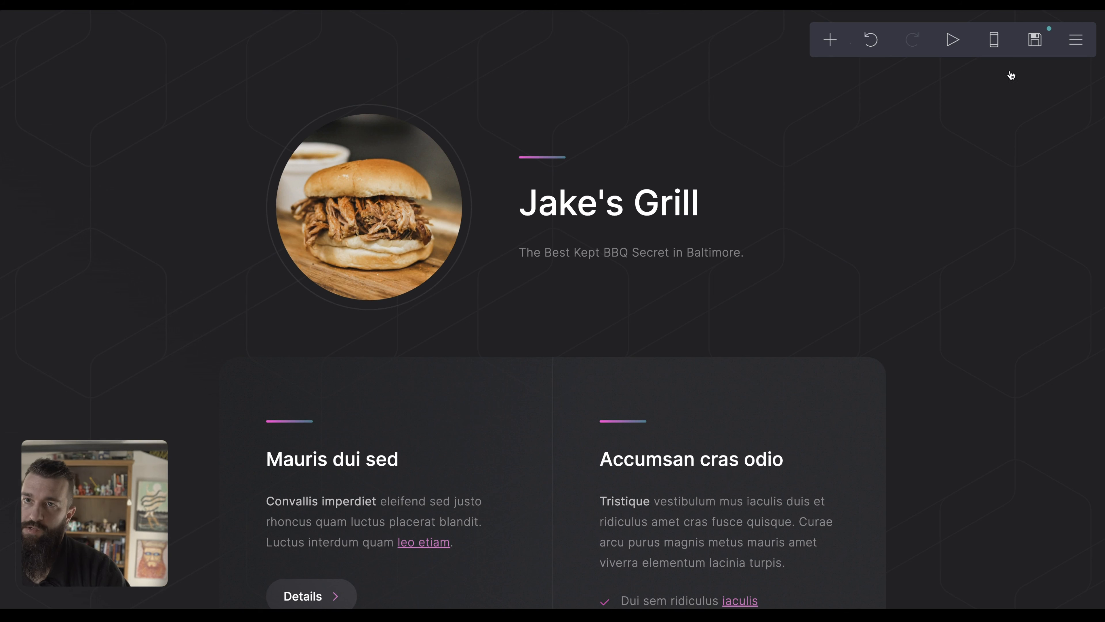
Review Carrd's Publish, Media and Settings panels, then bring up the add-element menu.
click(1037, 40)
scroll(81, 270, down, 5)
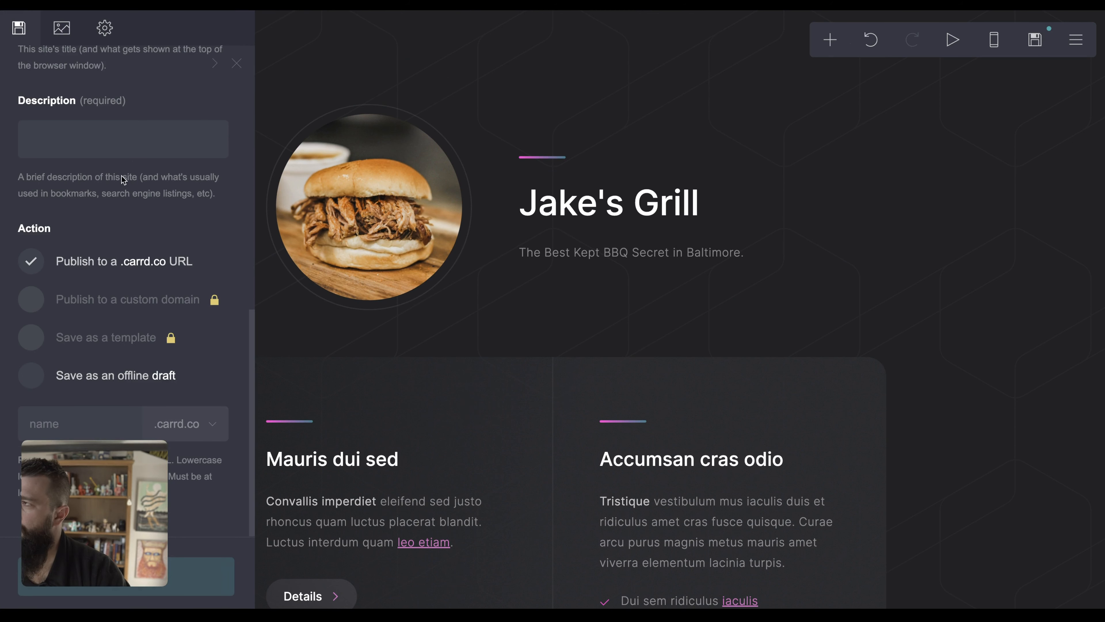
click(62, 29)
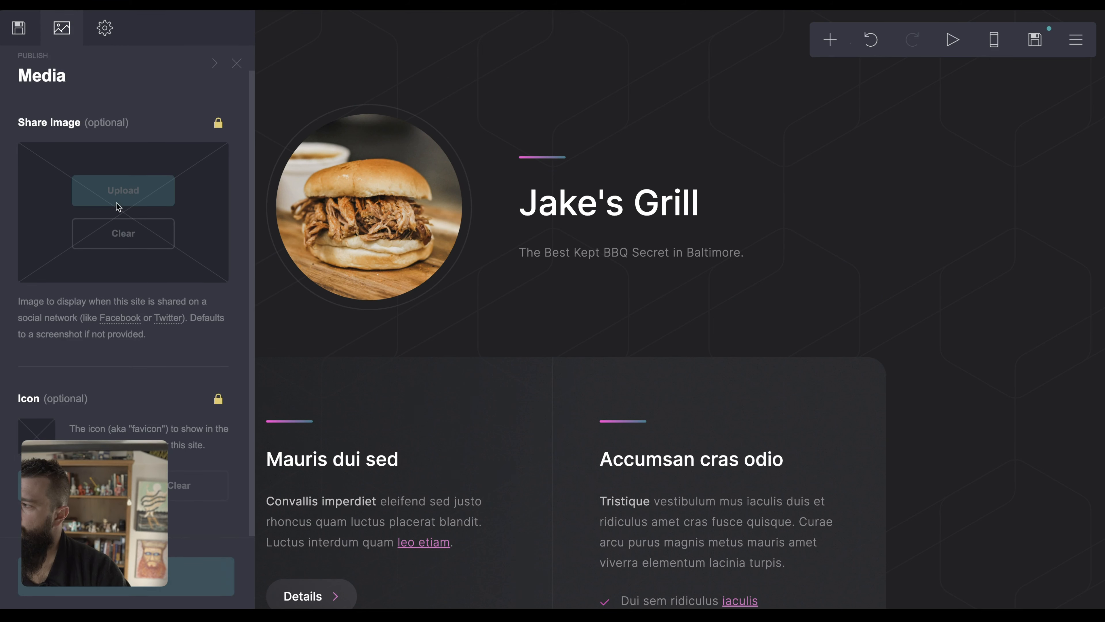
click(107, 39)
scroll(95, 196, down, 10)
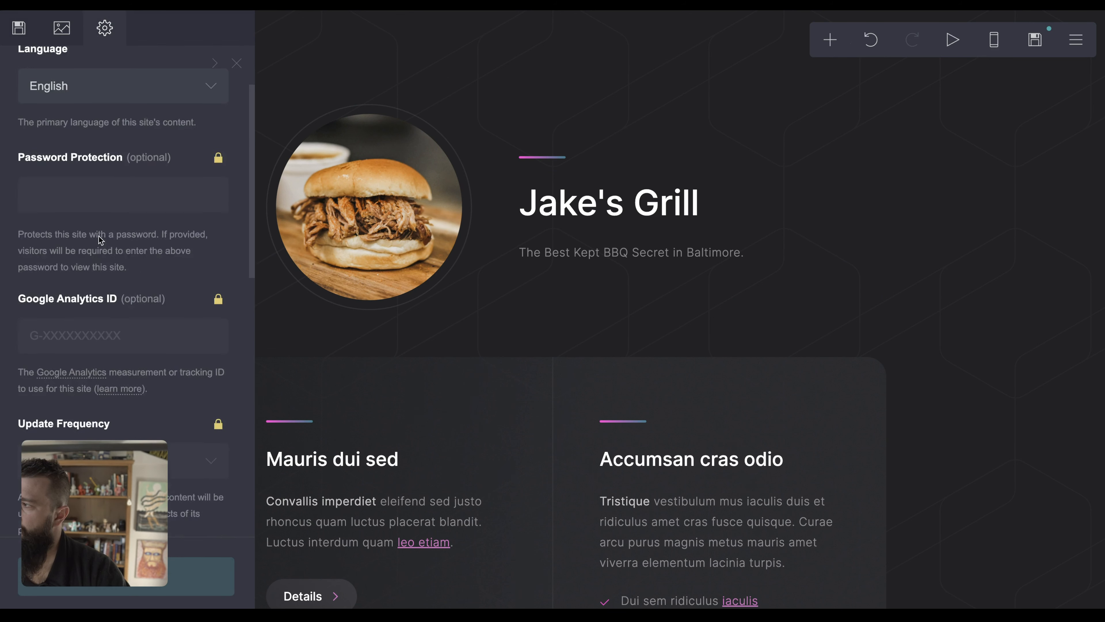
scroll(69, 206, down, 5)
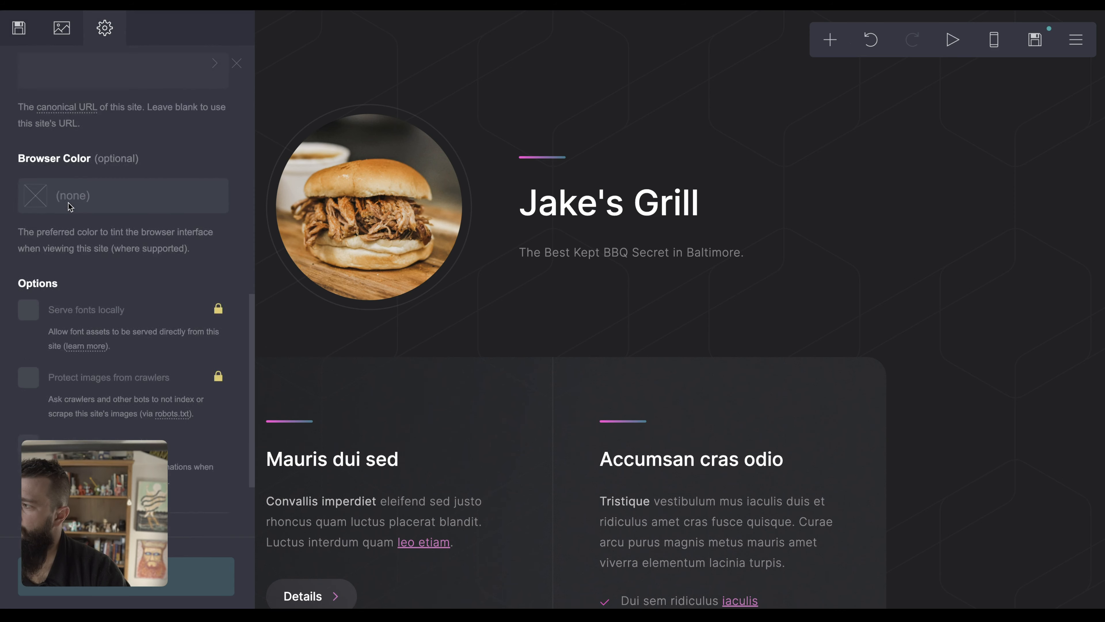
click(18, 37)
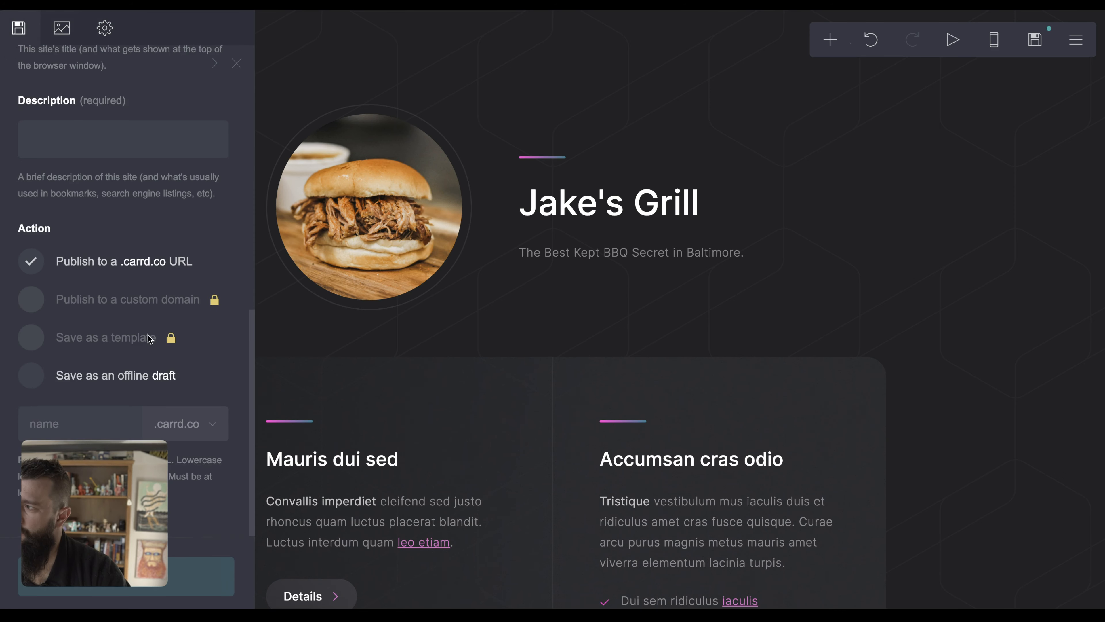
scroll(149, 338, up, 10)
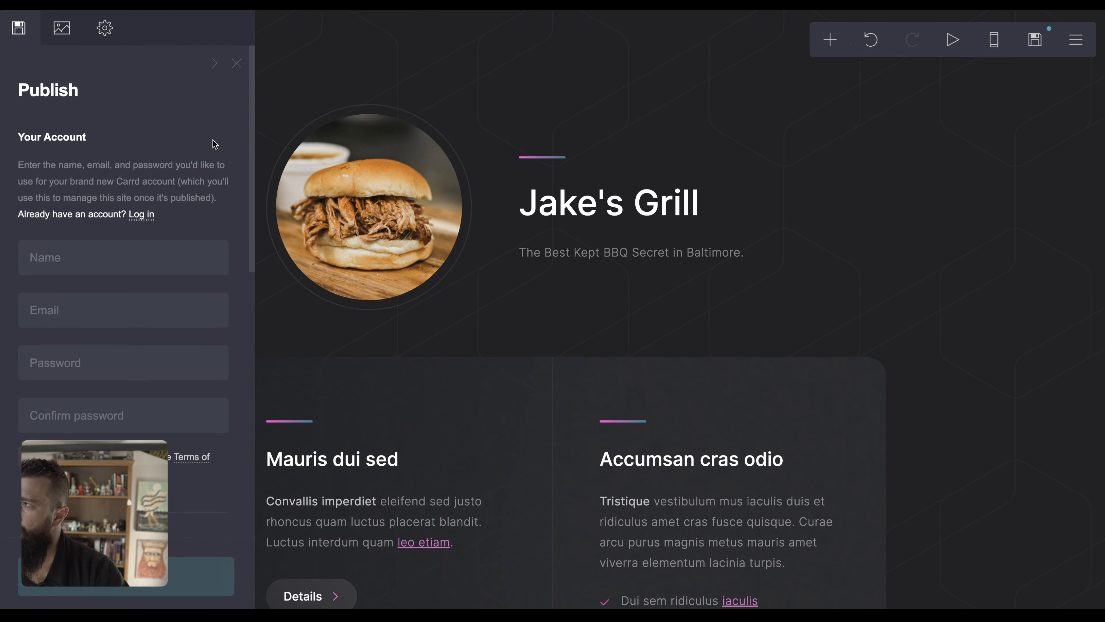
click(237, 63)
click(830, 40)
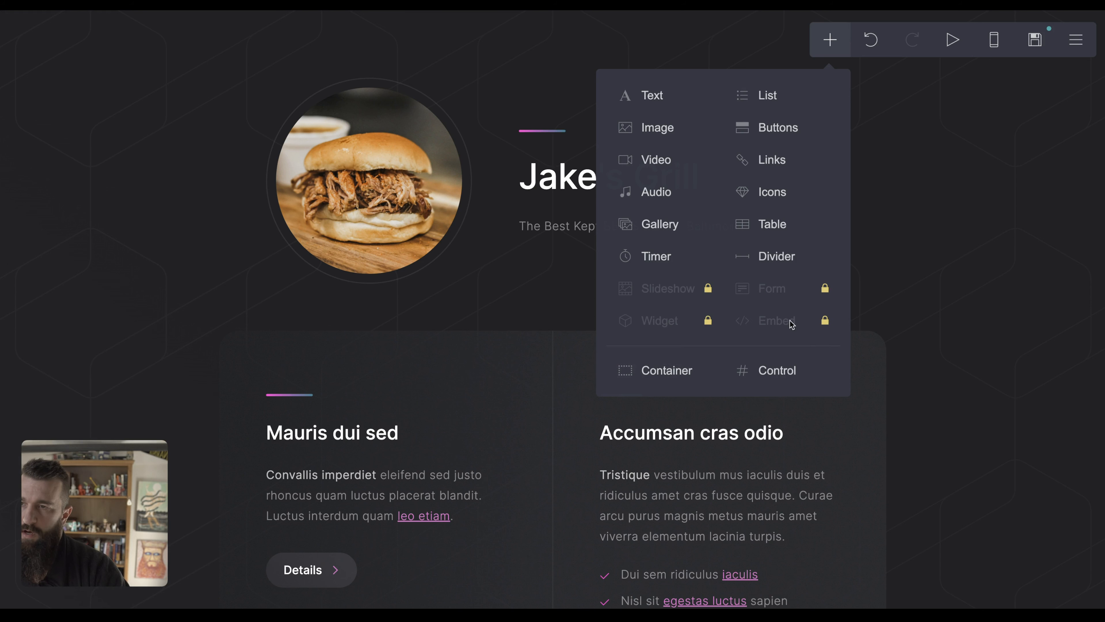
Open the page background settings, then close the unsaved Carrd editor tab.
scroll(940, 360, up, 1)
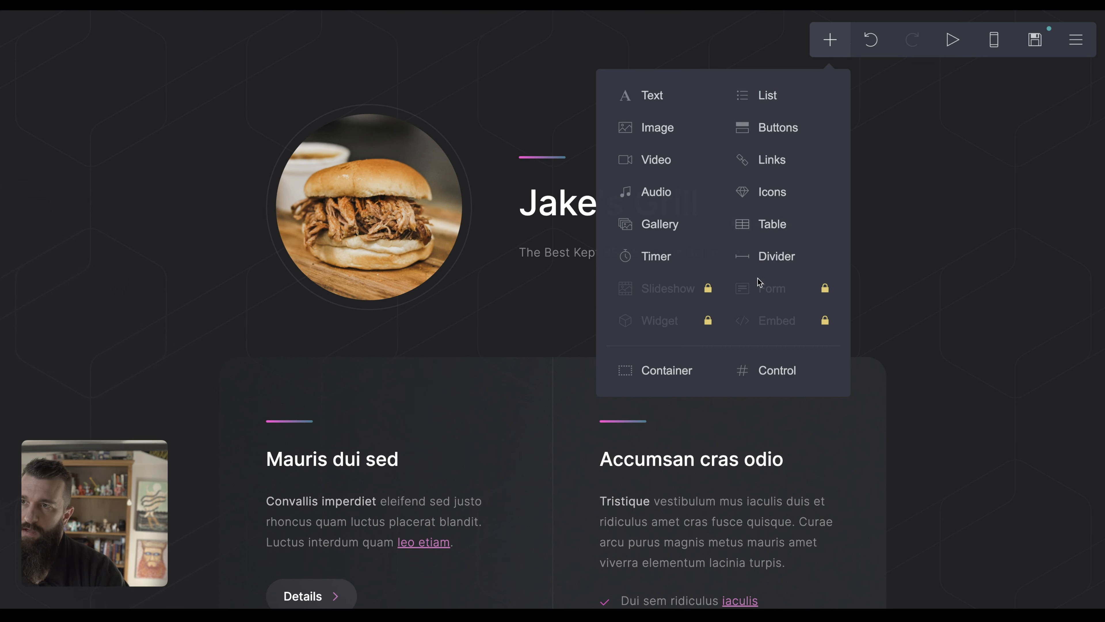
scroll(757, 281, down, 1)
click(987, 351)
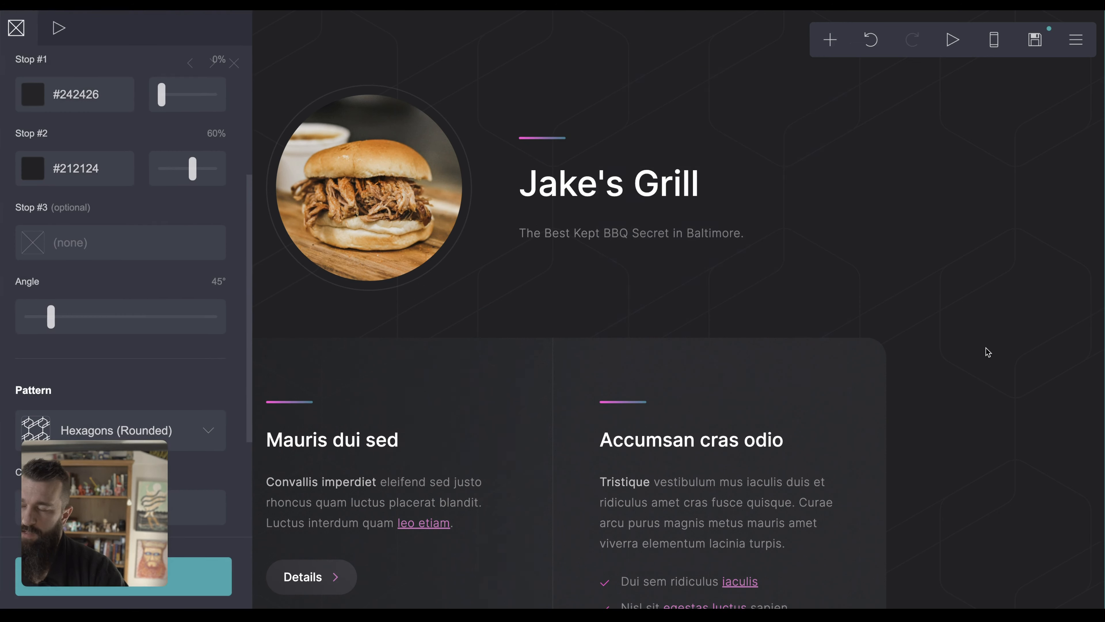
key(super+t)
key(super+w)
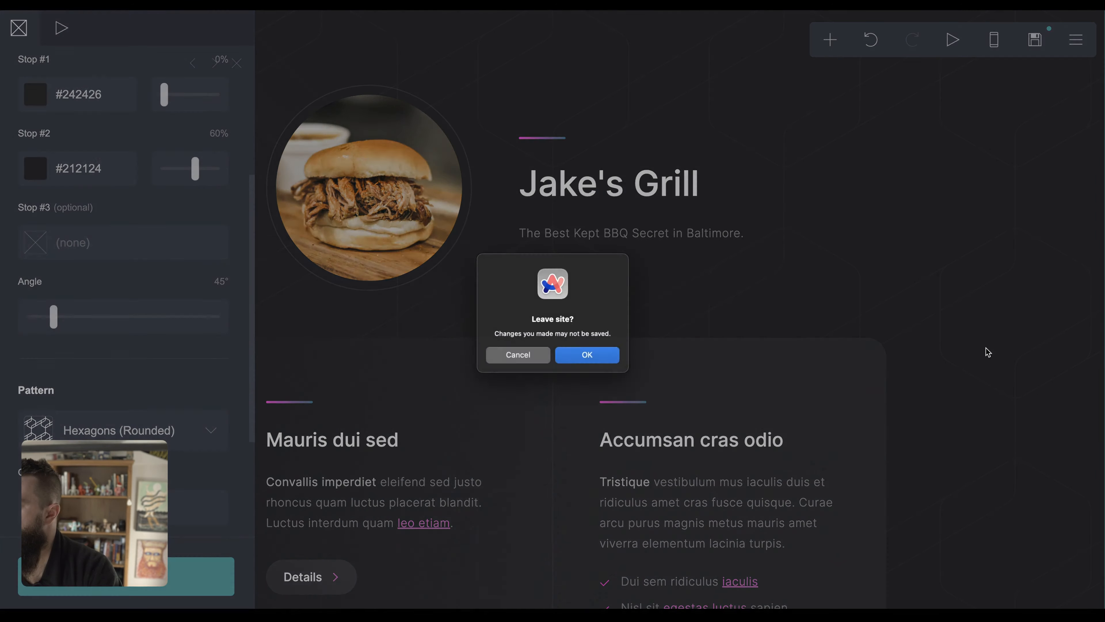
Leave the editor without saving and open Carrd's list of all sites.
click(586, 355)
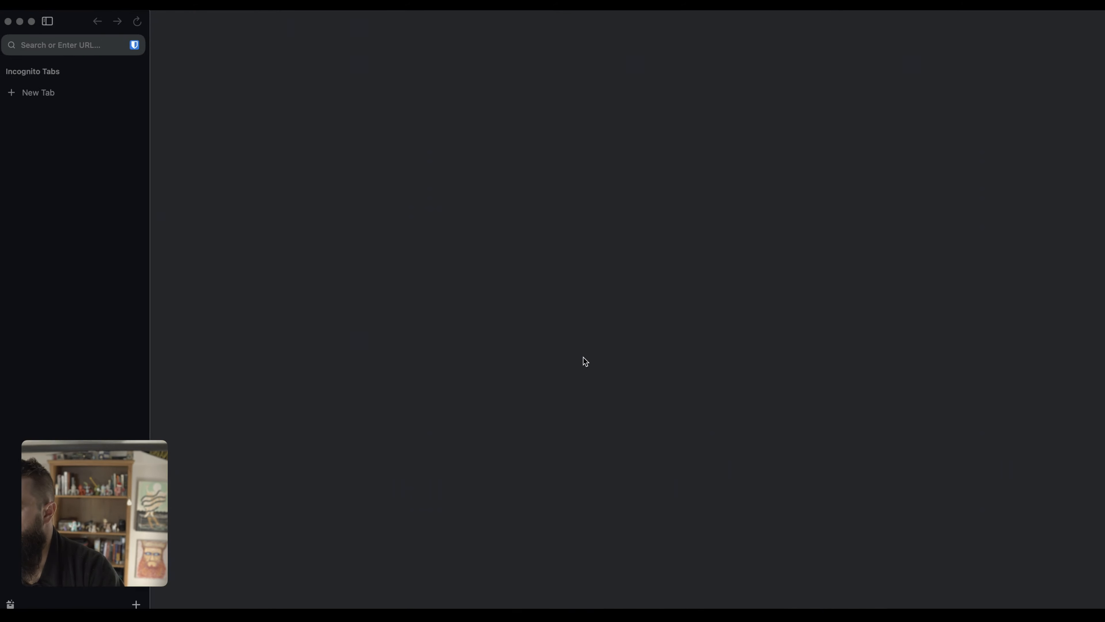
key(super+t)
text(carrd.co/dashboard/account/referral-program)
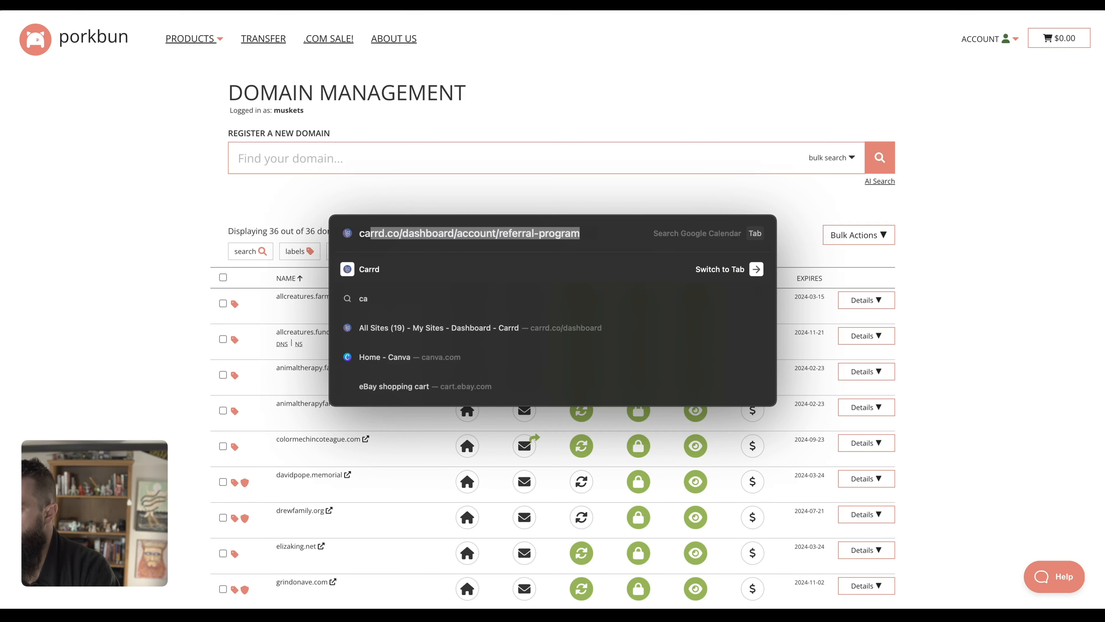
key(Return)
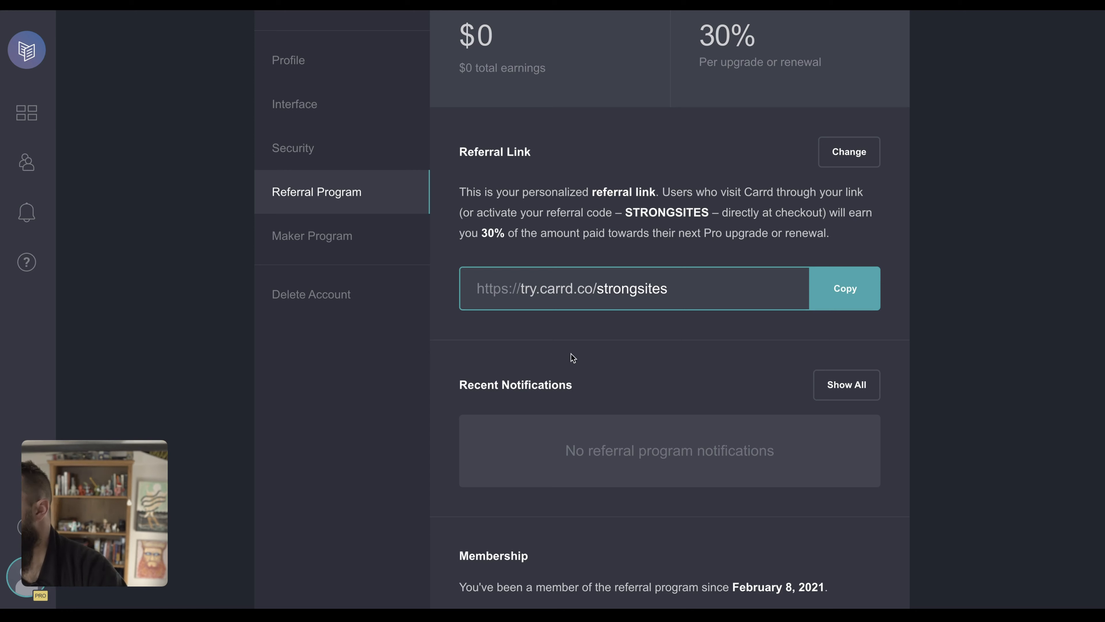
click(25, 116)
scroll(163, 262, down, 3)
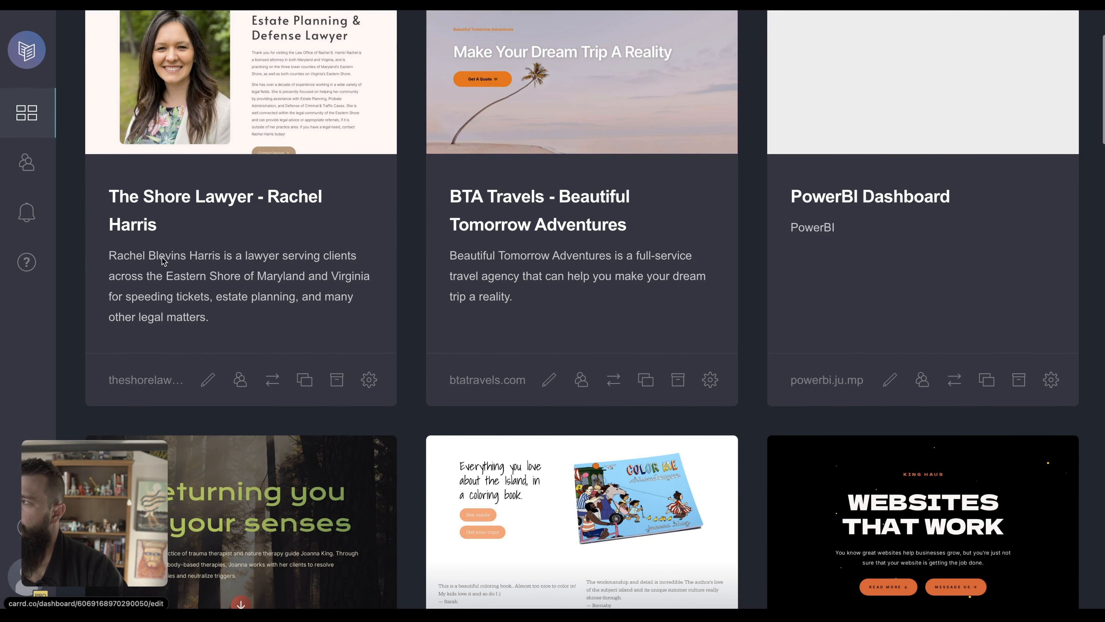
Preview the lawyer's published site and close the preview.
click(148, 311)
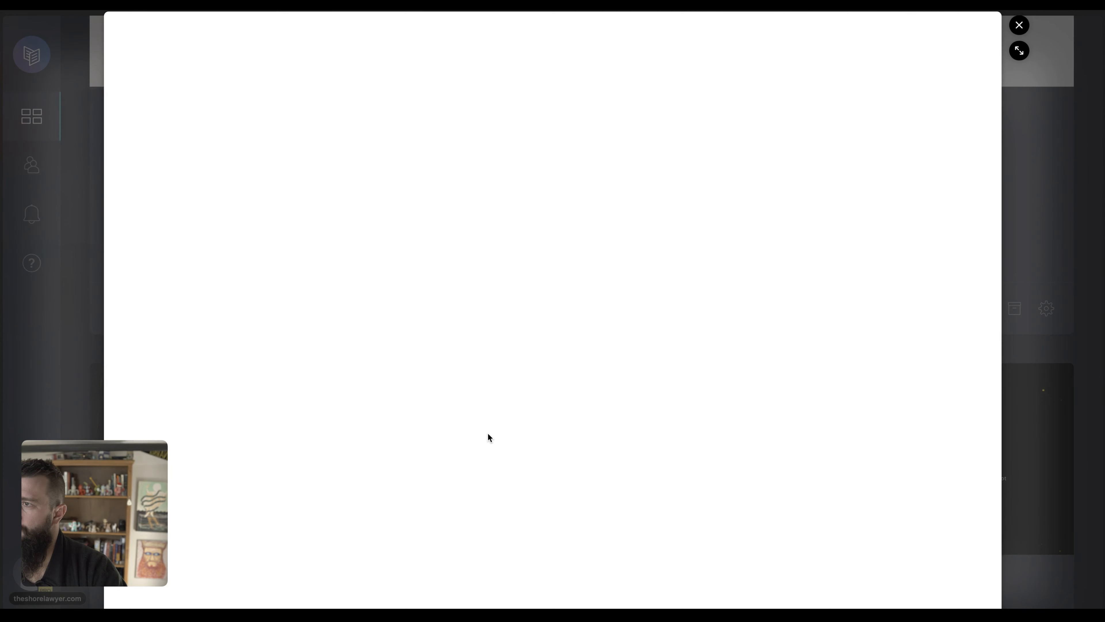
scroll(488, 433, down, 15)
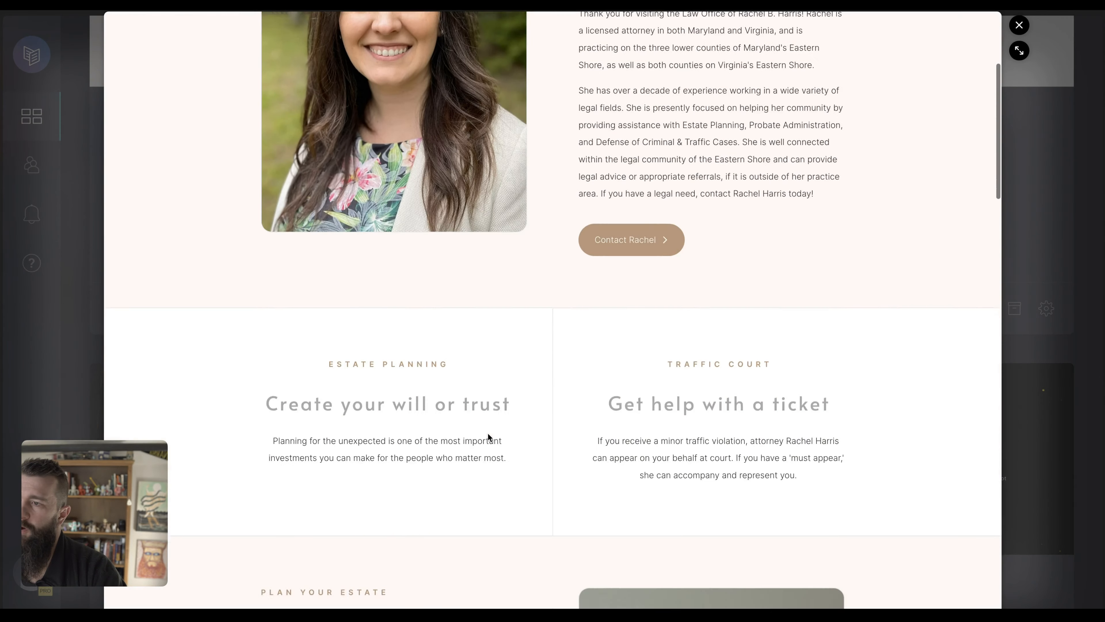
scroll(488, 433, down, 15)
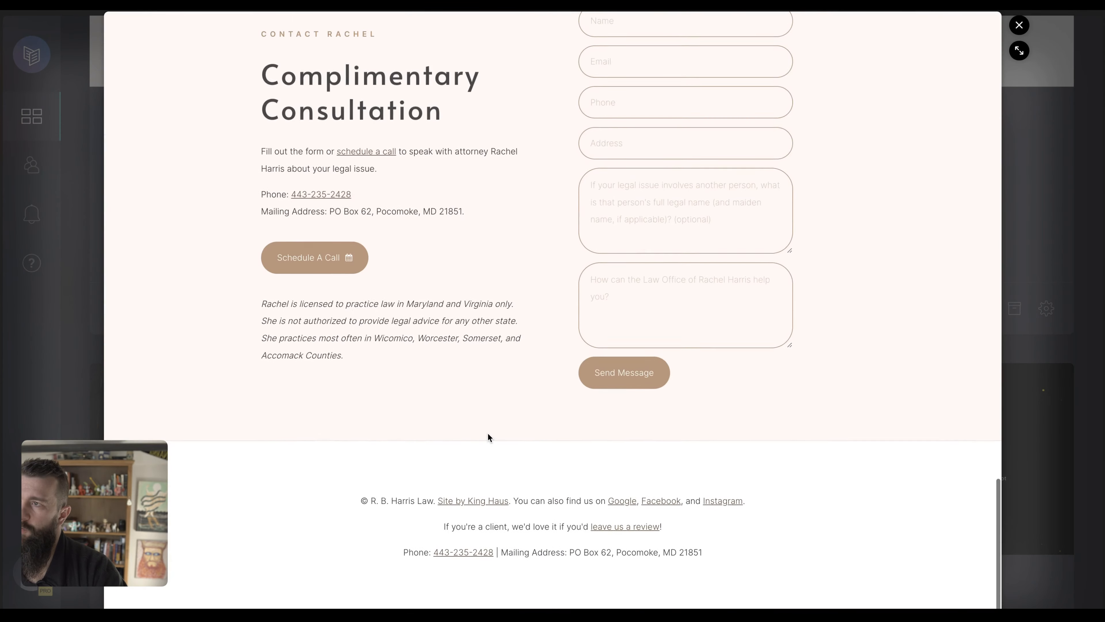
key(Escape)
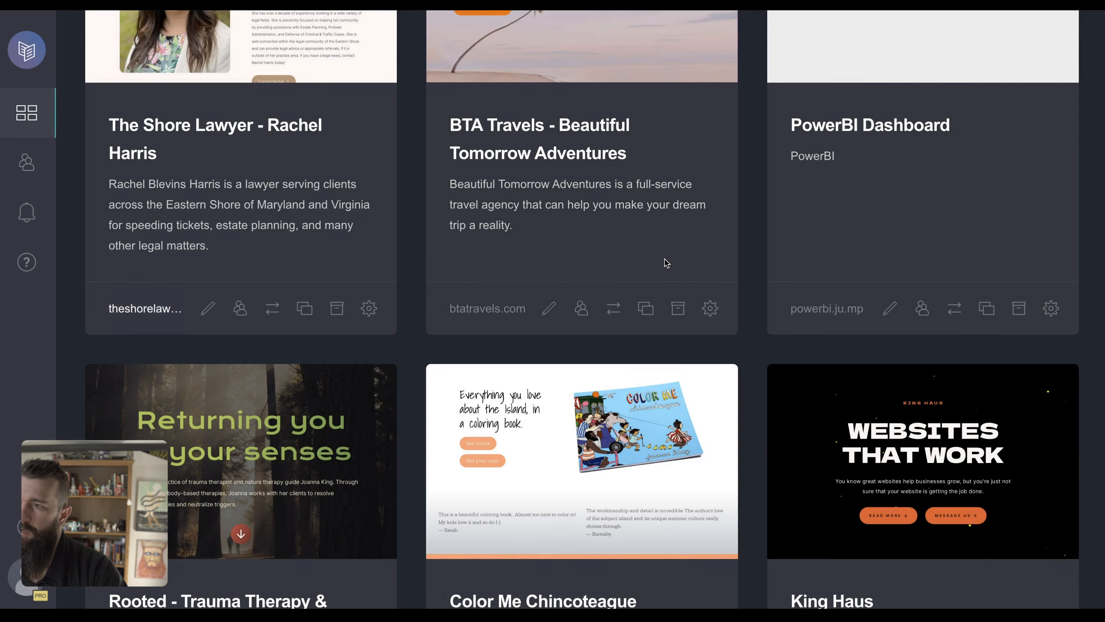
Preview the Color Me Chincoteague coloring book site and close it.
scroll(646, 414, down, 8)
click(495, 536)
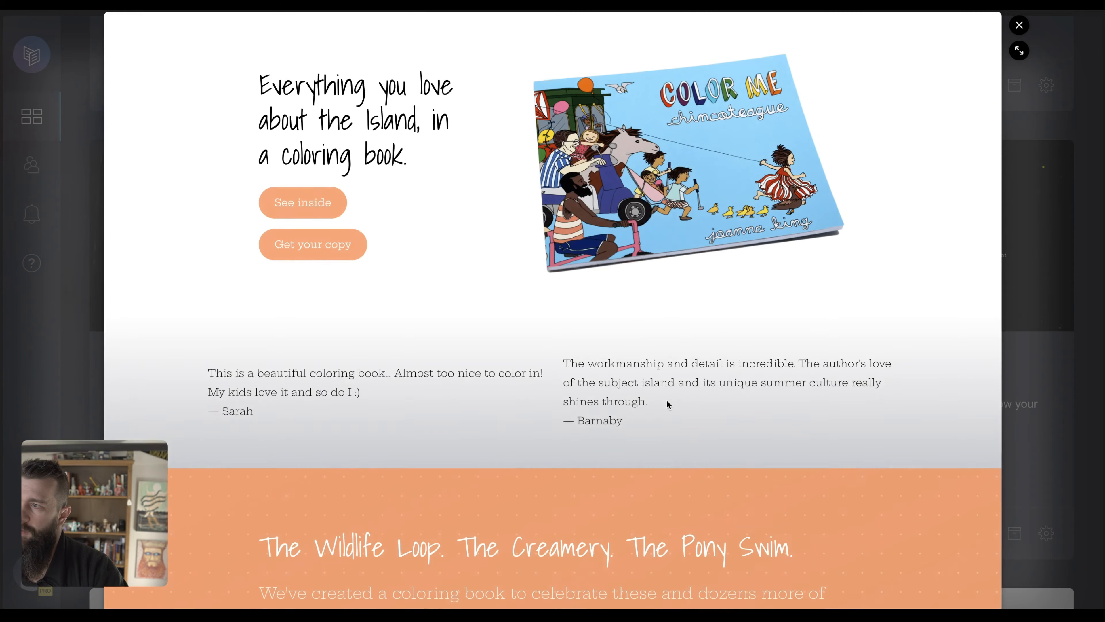
scroll(669, 404, down, 3)
scroll(668, 403, down, 15)
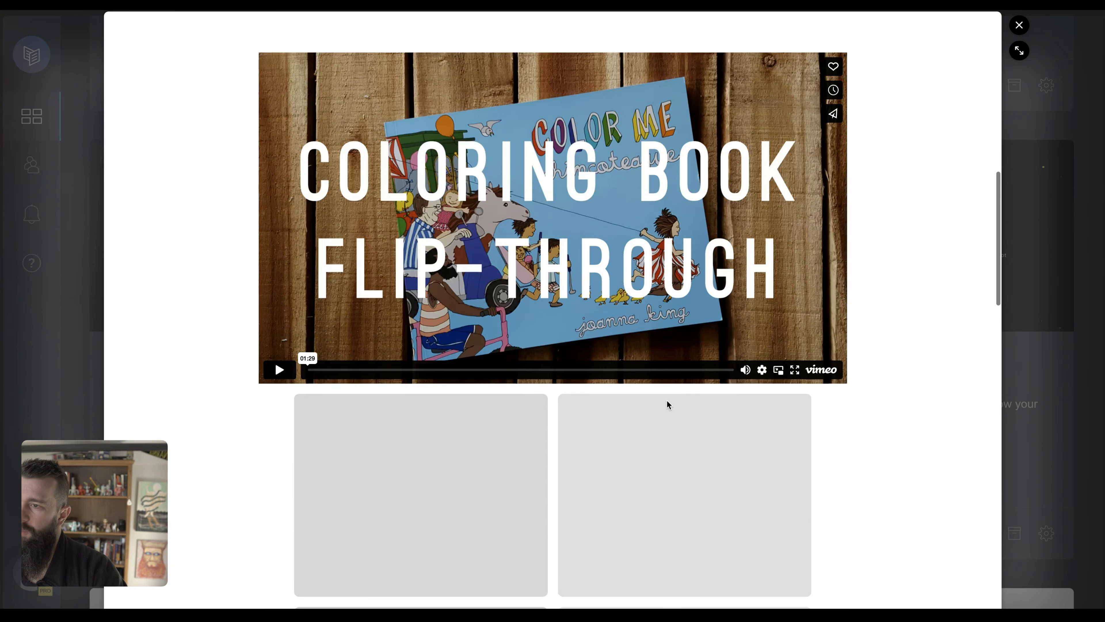
scroll(667, 401, down, 20)
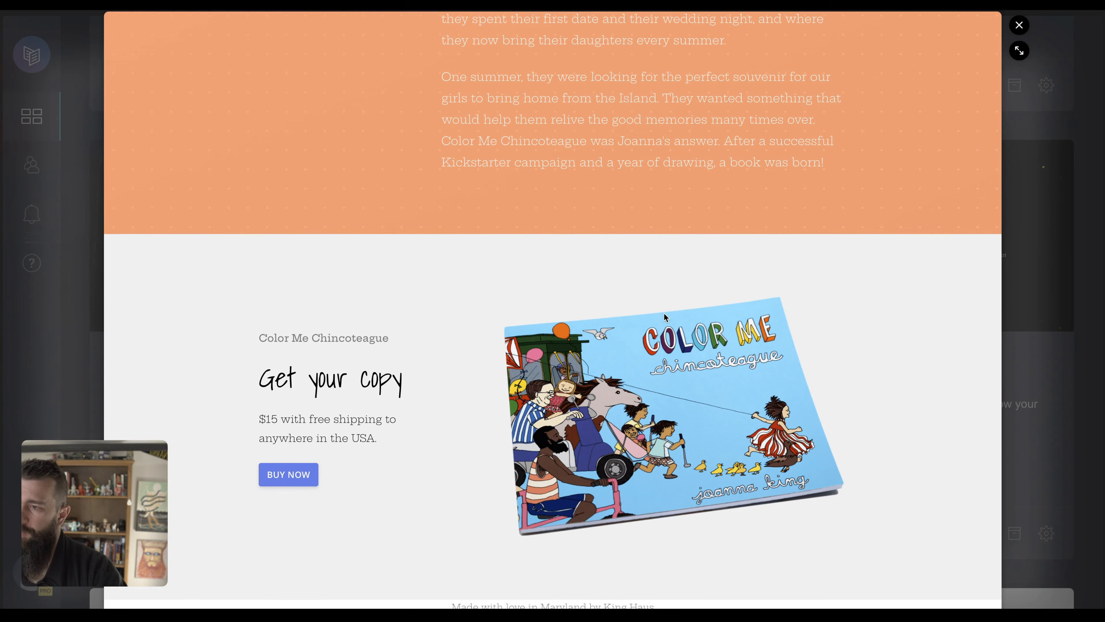
key(Escape)
Preview the Gil's Pizza site and close it.
scroll(474, 412, down, 5)
scroll(476, 411, down, 7)
click(279, 157)
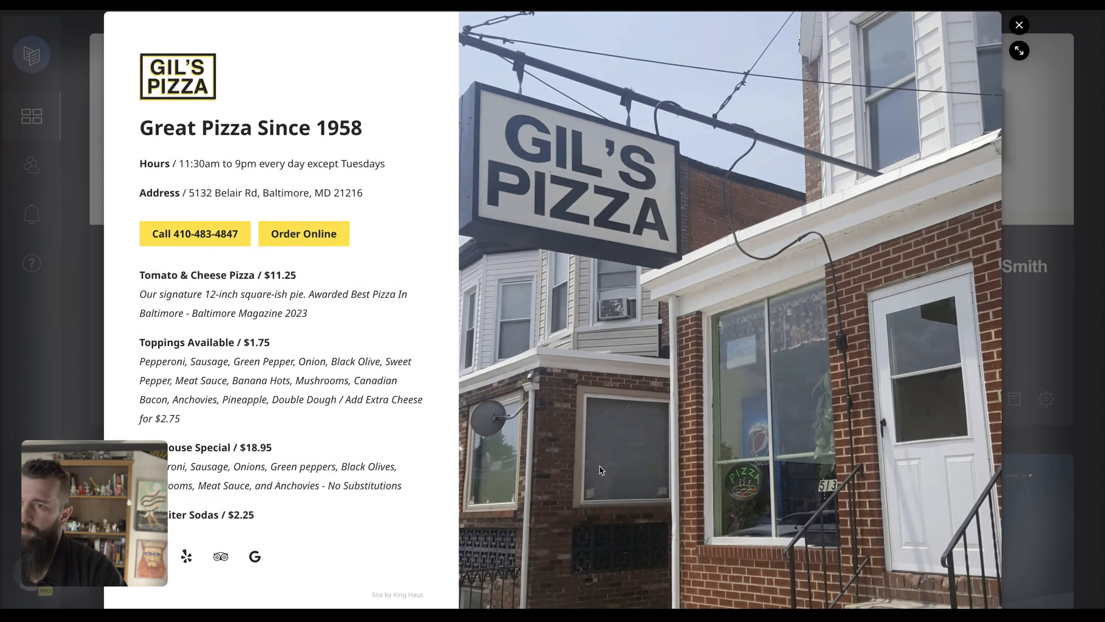
scroll(599, 465, down, 1)
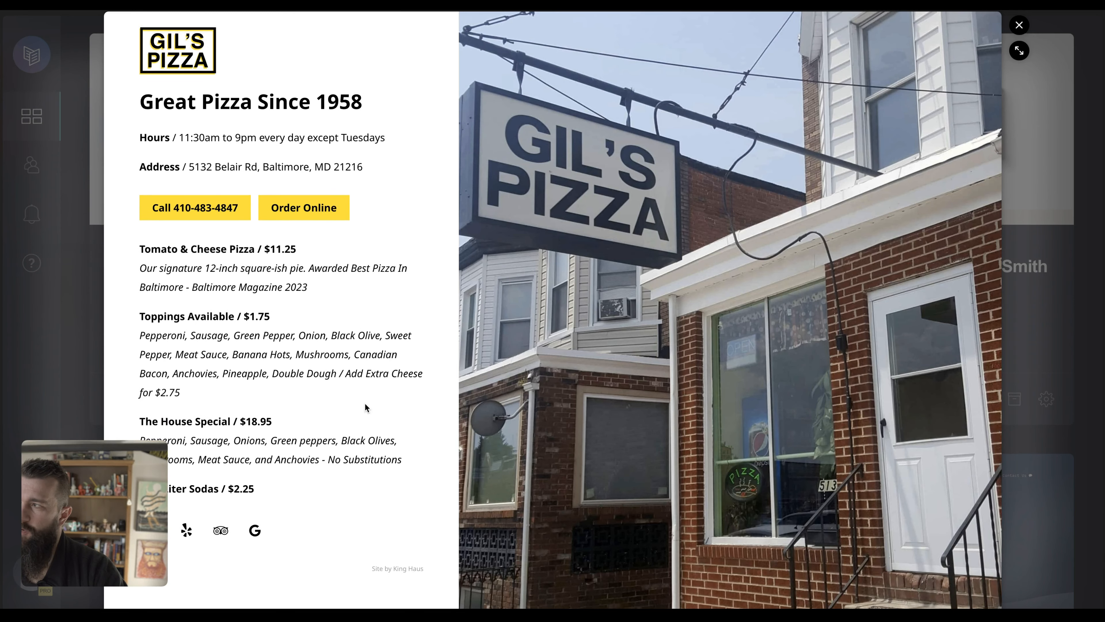
scroll(365, 407, up, 1)
scroll(650, 400, down, 1)
scroll(651, 400, up, 1)
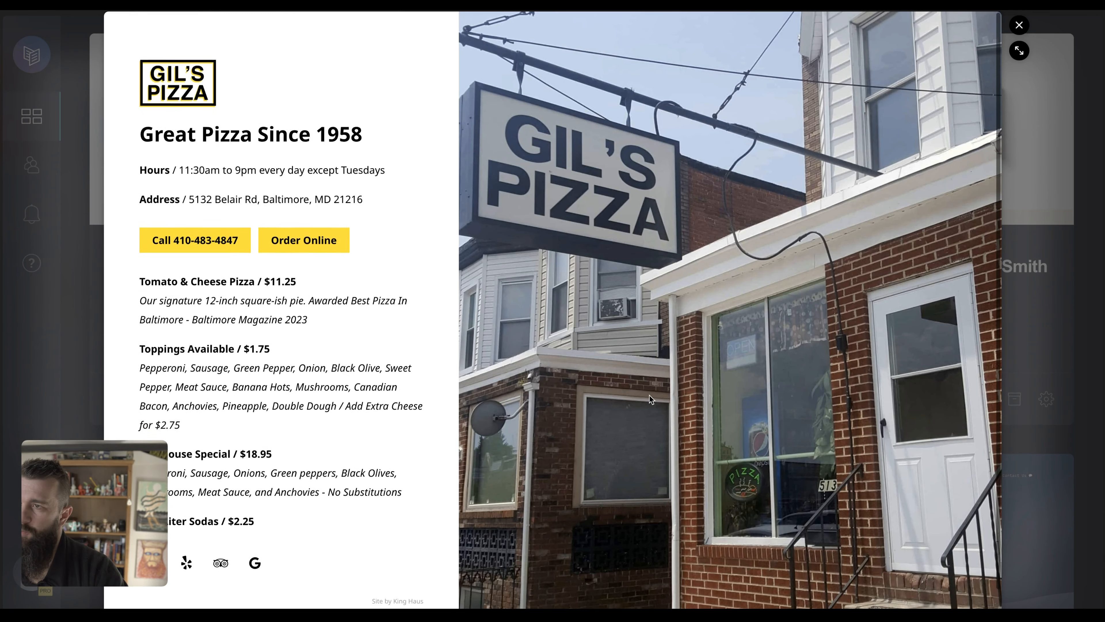
key(Escape)
Preview the deftly.vc site, then return to the sites list.
scroll(682, 438, down, 14)
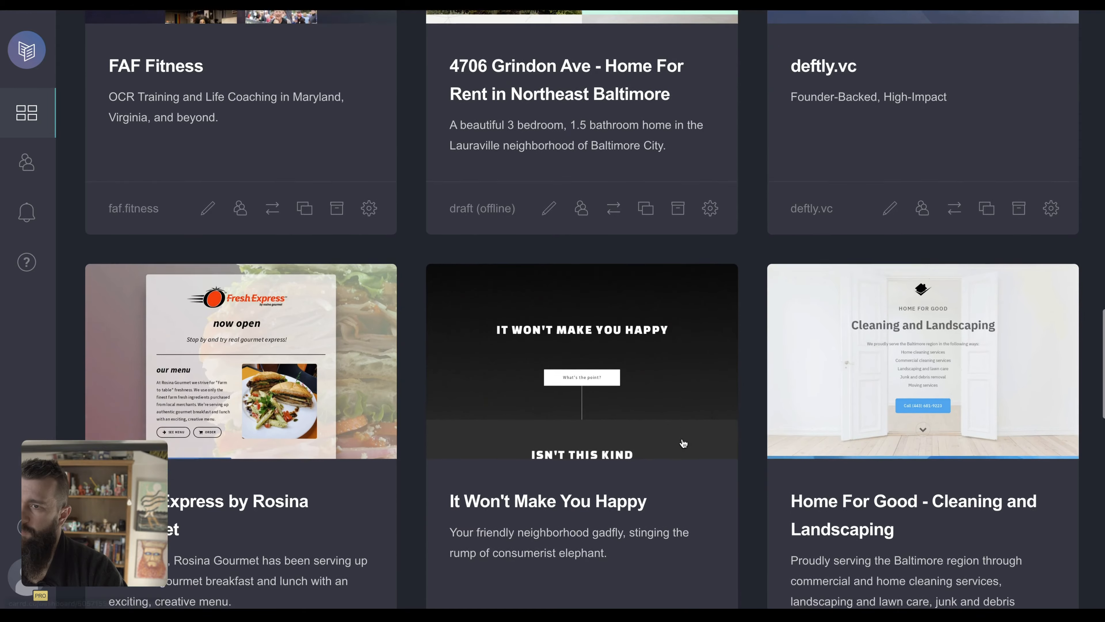
scroll(683, 442, down, 4)
scroll(684, 444, up, 7)
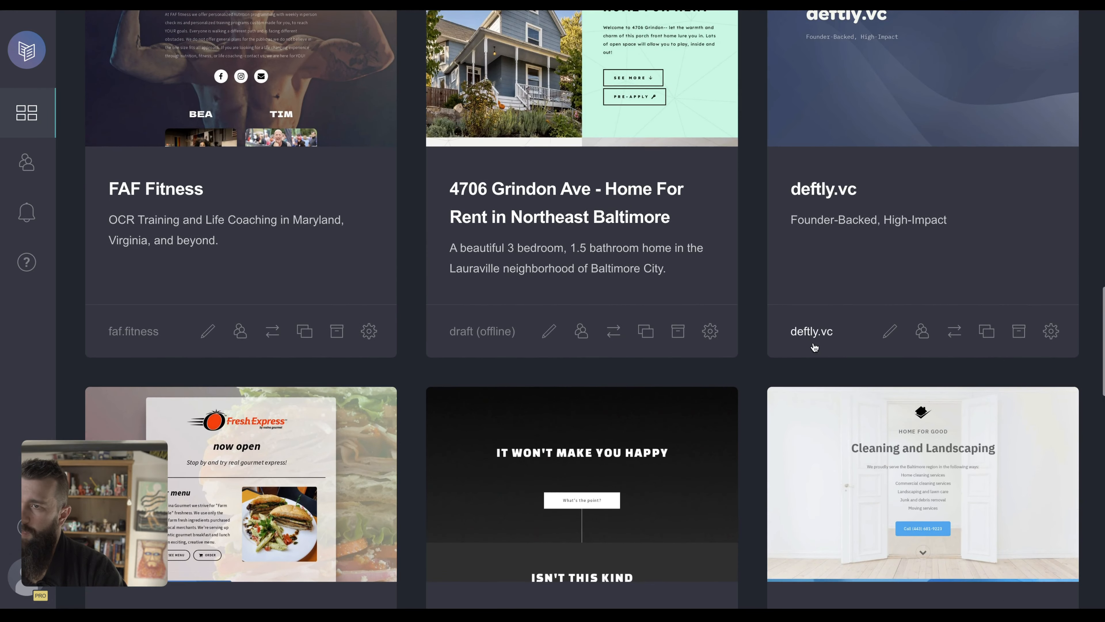
click(814, 347)
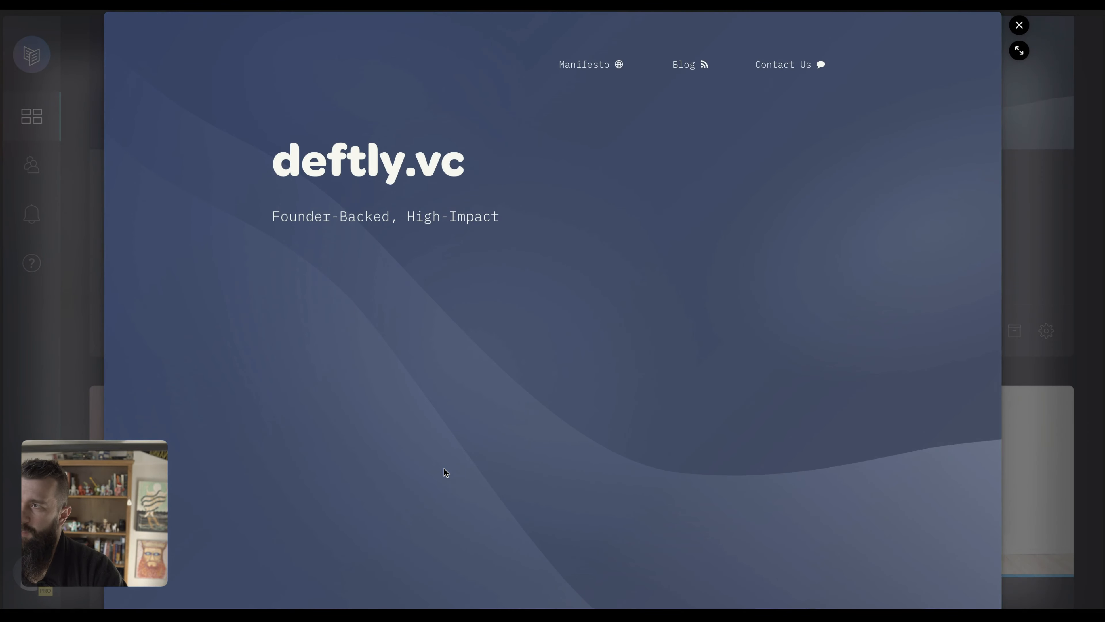
key(Escape)
scroll(446, 472, down, 8)
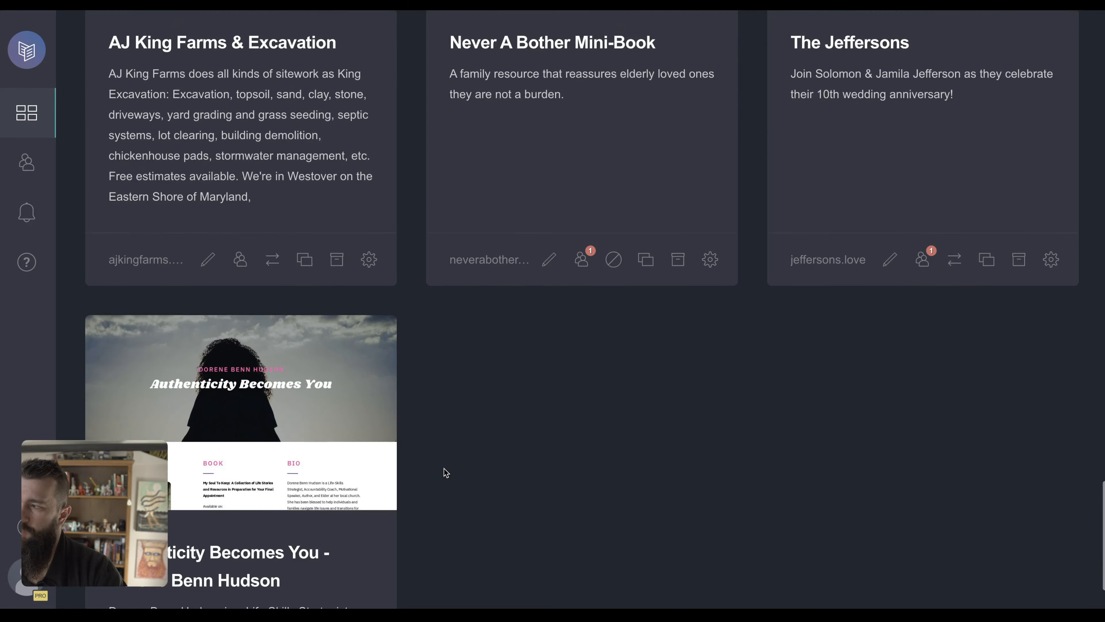
scroll(446, 472, up, 20)
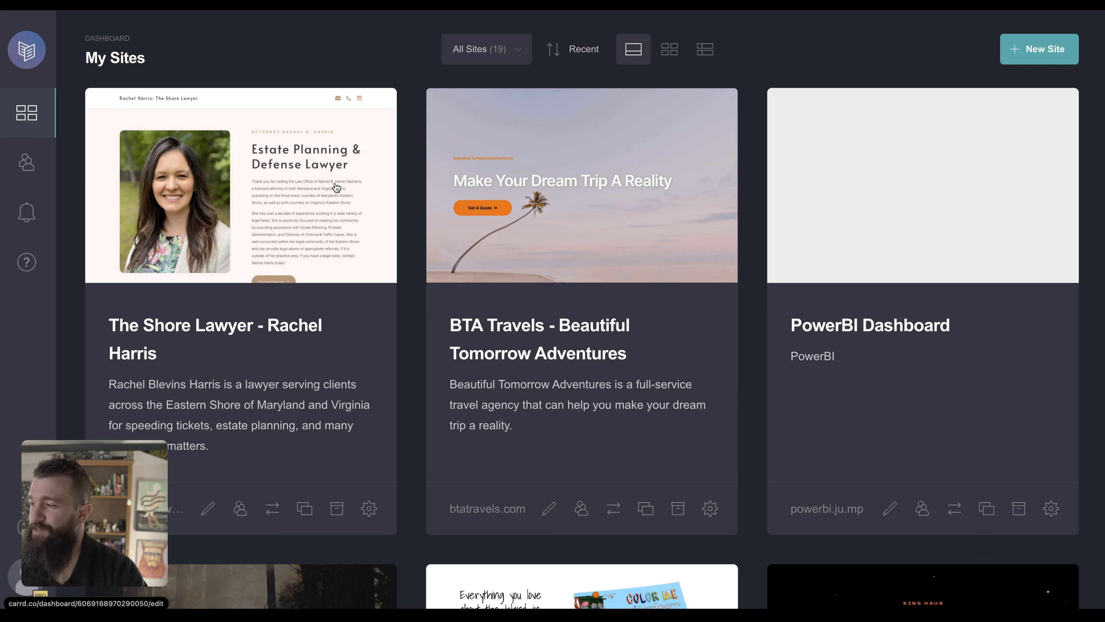
Bring the Carrd dashboard forward, scroll to the top, then move to Porkbun's Domain Management list.
key(super+Tab)
click(397, 58)
scroll(397, 59, up, 1)
scroll(397, 58, down, 1)
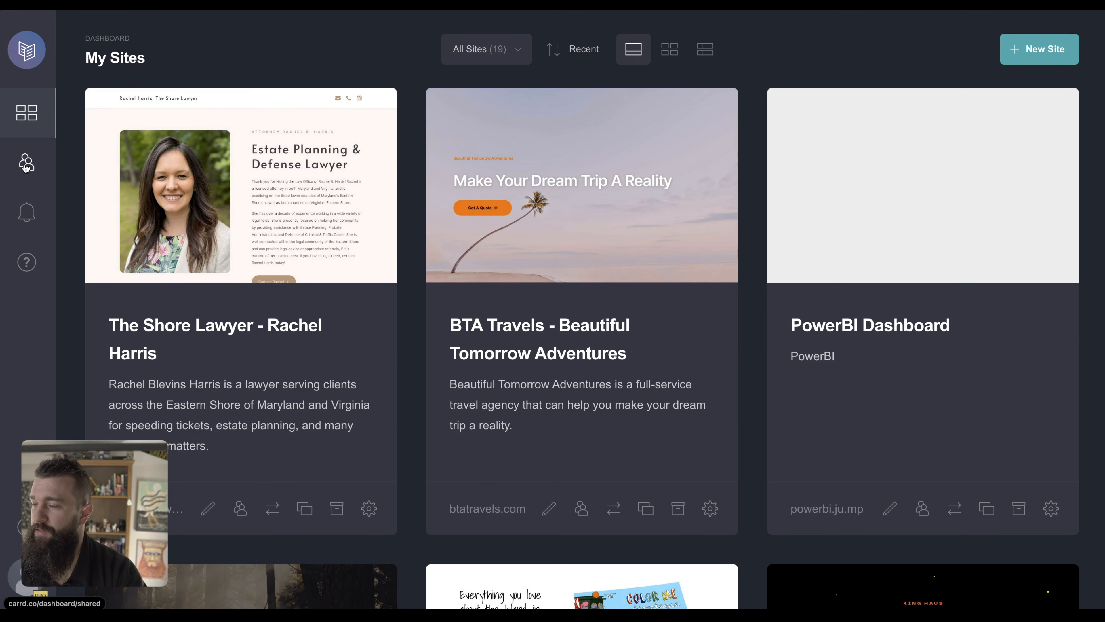
click(887, 56)
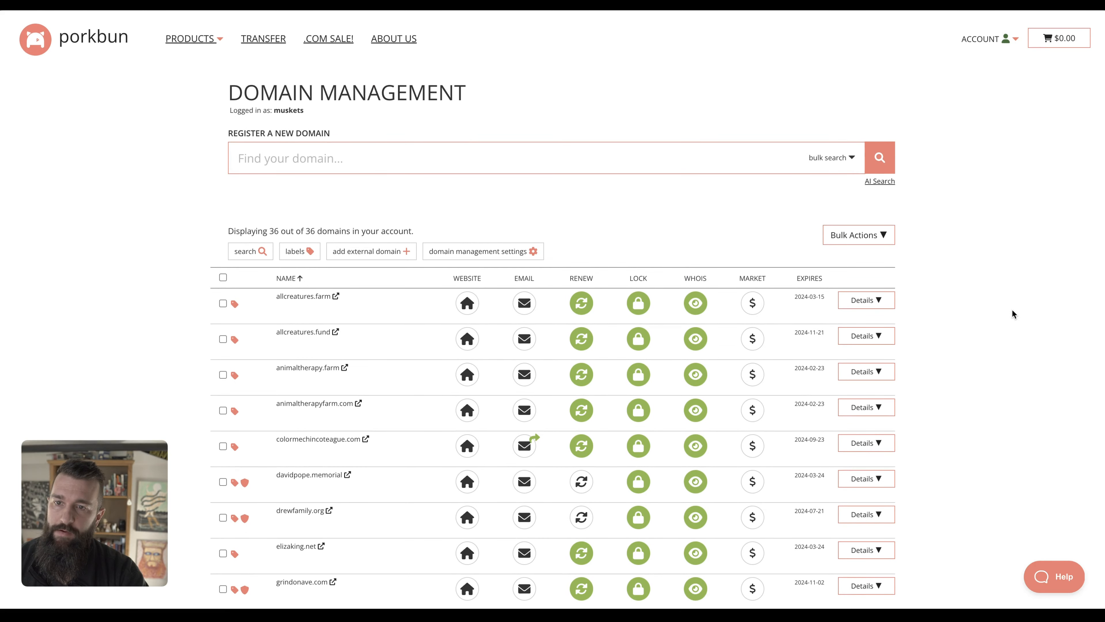
scroll(1012, 314, down, 5)
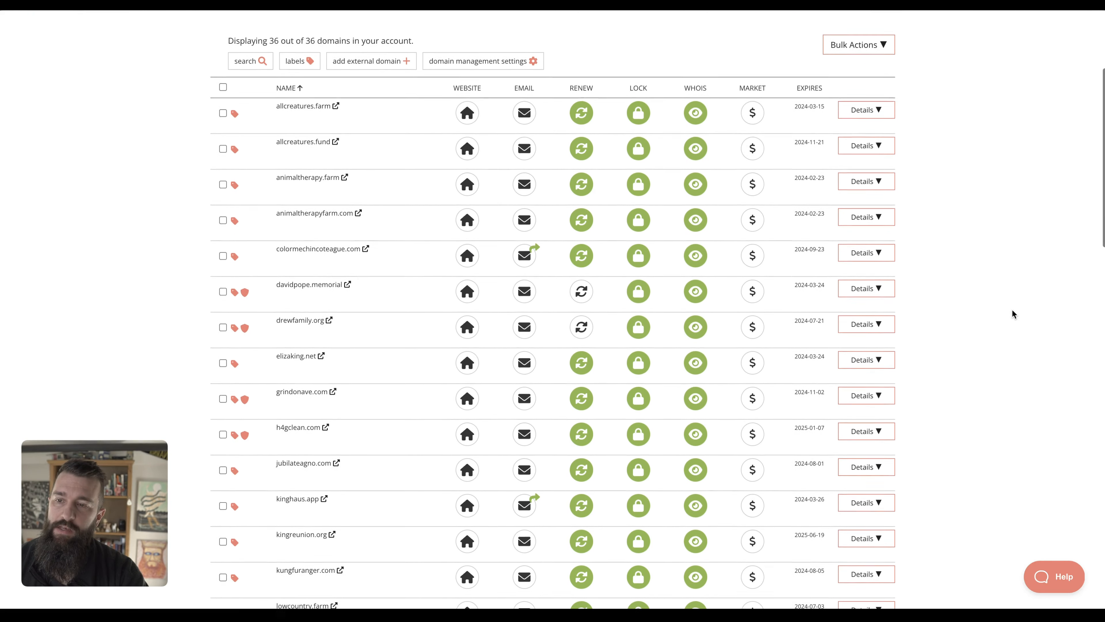
scroll(1012, 314, down, 20)
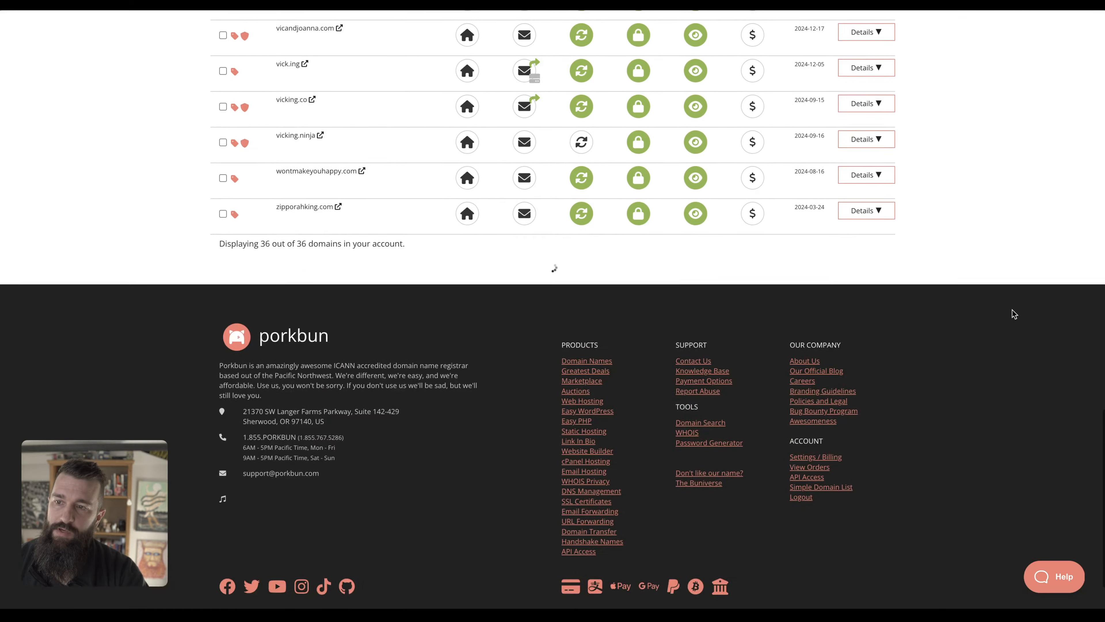
scroll(1012, 314, down, 3)
scroll(1013, 313, up, 20)
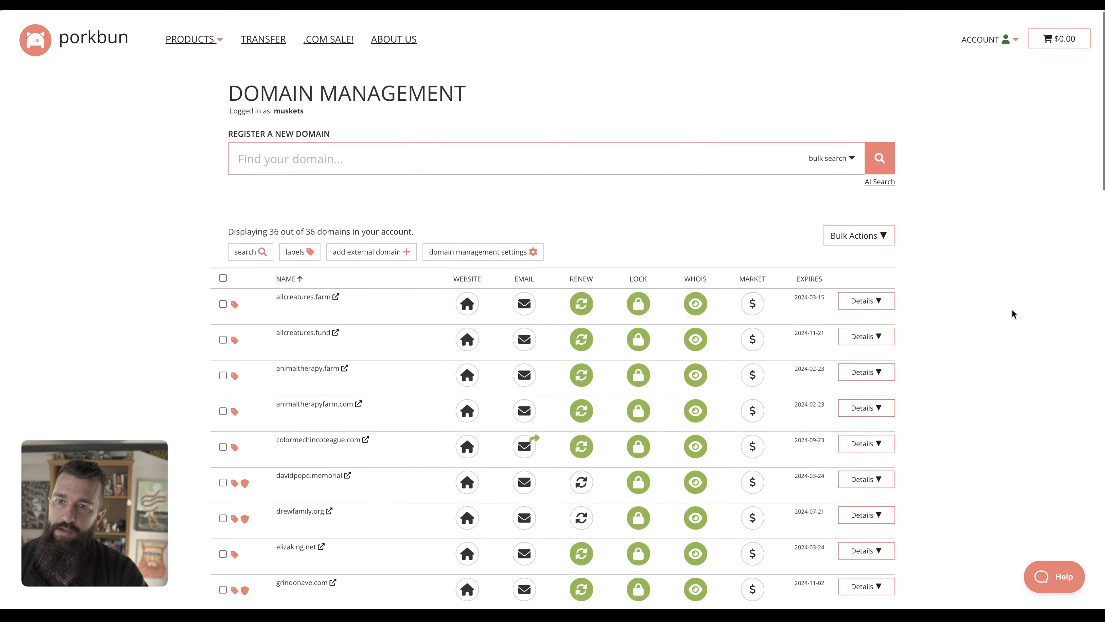
Return to the Jake's Grill site editor and look through its Menu, Reviews and photos, ending back at the BBQ hero banner.
click(31, 300)
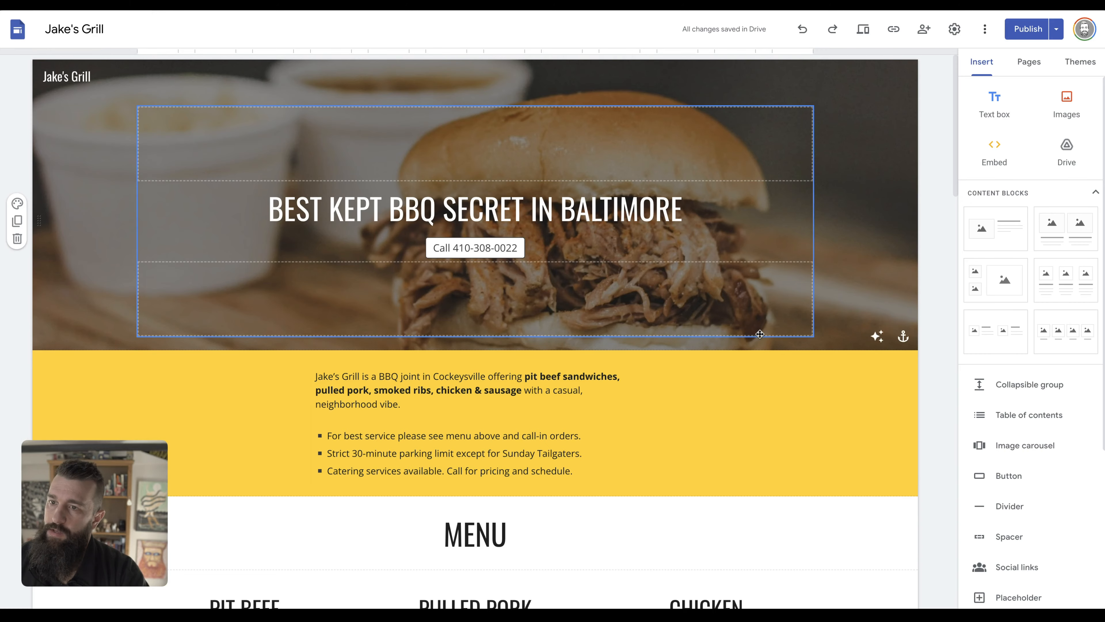
scroll(873, 421, down, 4)
scroll(872, 418, down, 10)
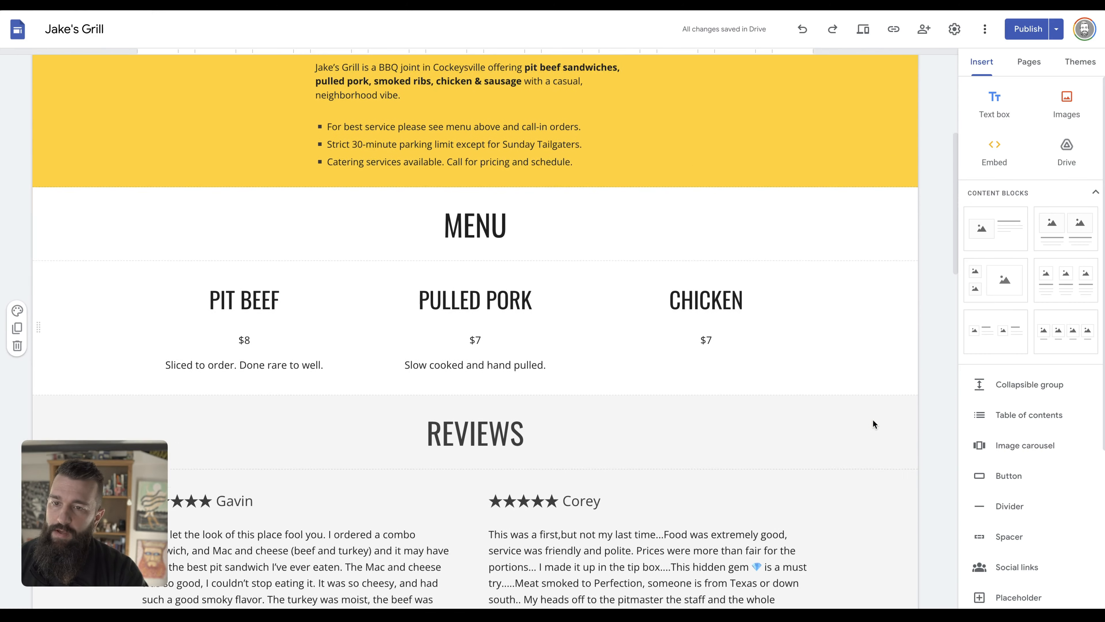
scroll(883, 355, down, 13)
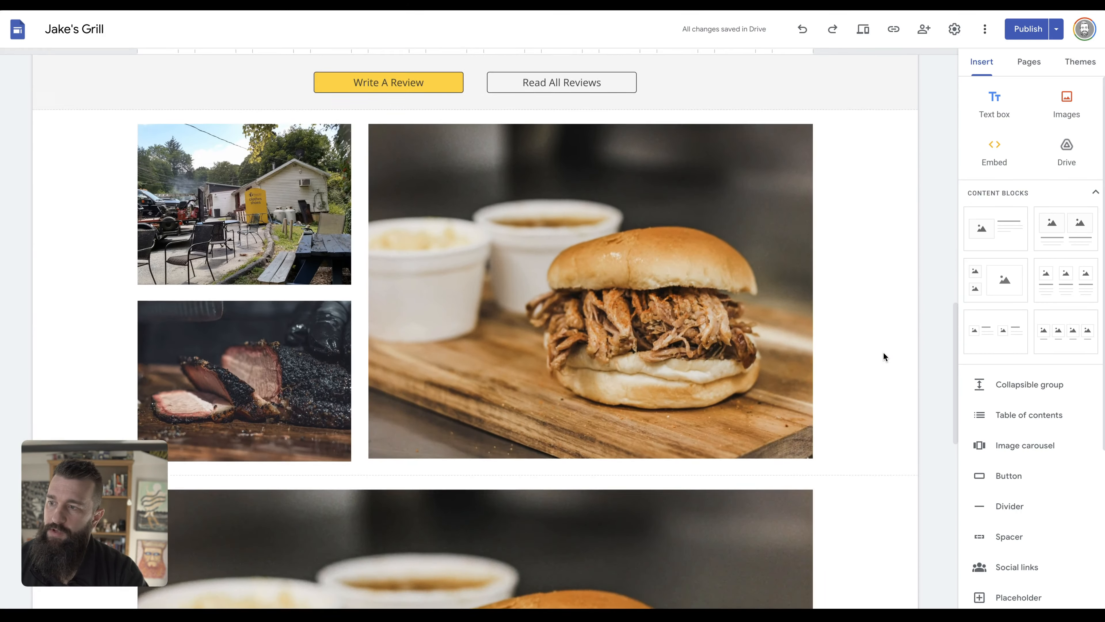
scroll(883, 354, up, 1)
scroll(883, 352, up, 20)
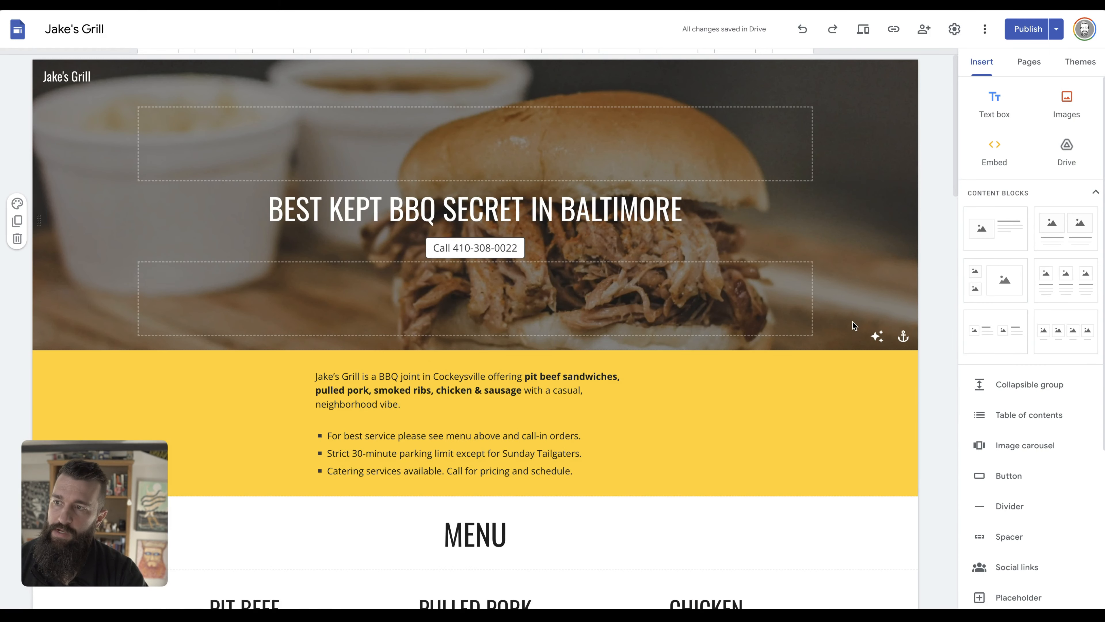
mouse_move(1, 449)
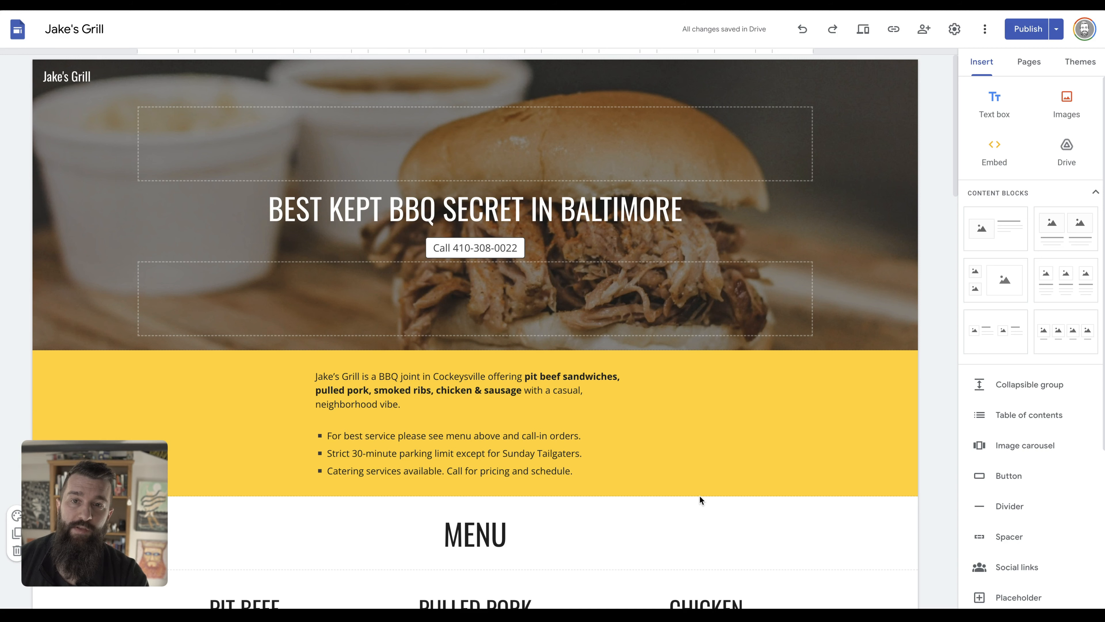
scroll(717, 496, down, 2)
scroll(717, 496, up, 2)
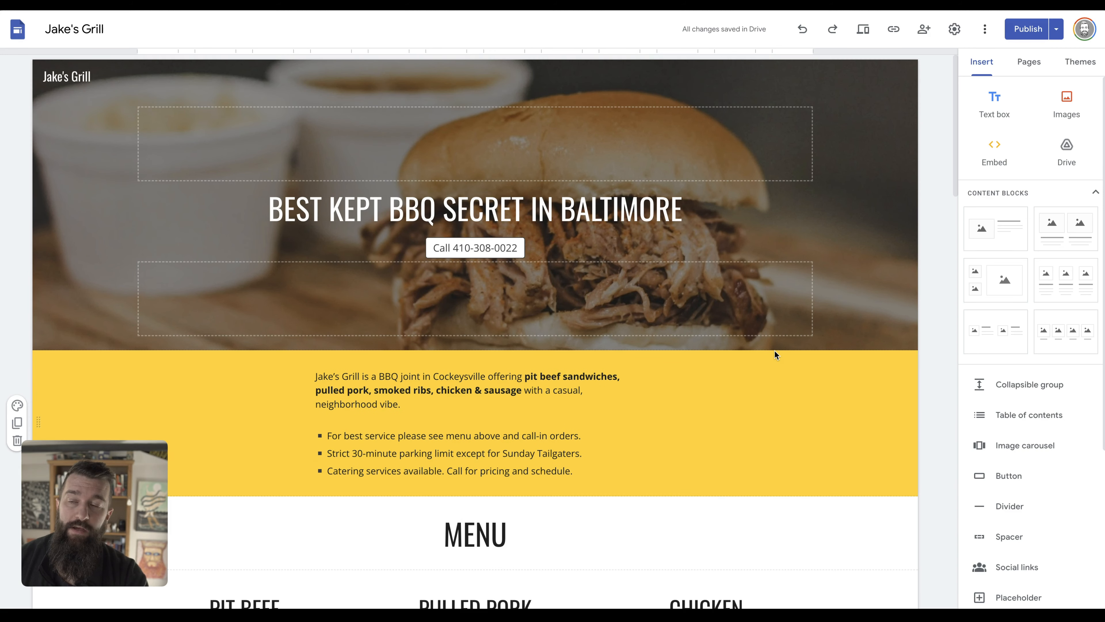